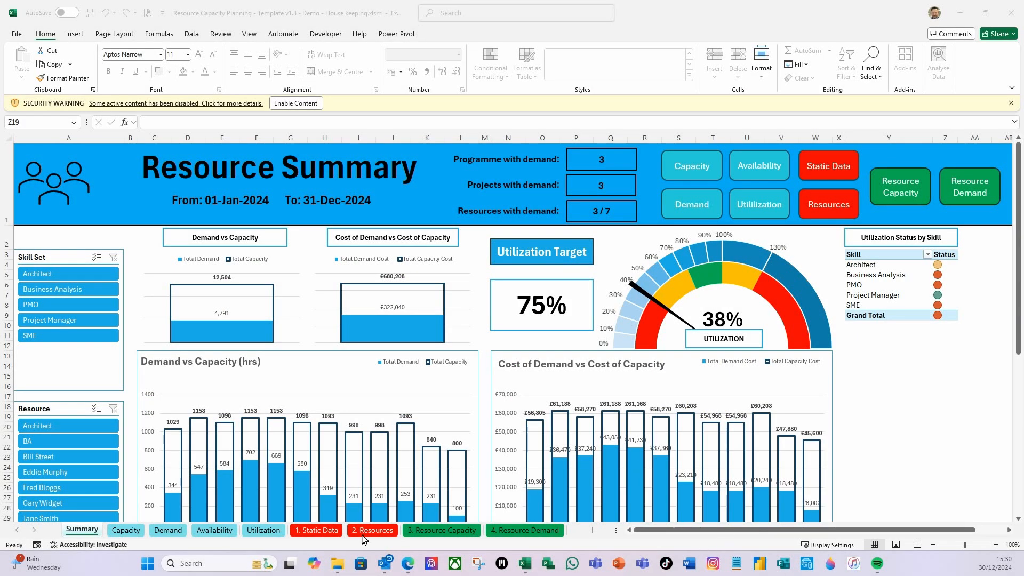
# Step: On the Static Data sheet, review the details of the security warning and enable the workbook's active content
pyautogui.click(319, 529)
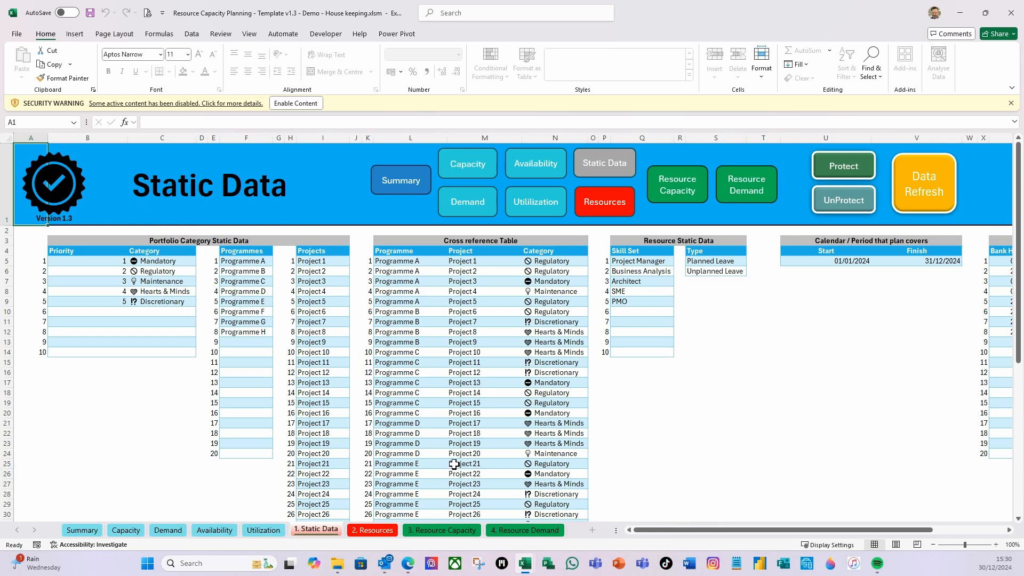
pyautogui.moveTo(661, 530); pyautogui.dragTo(732, 529)
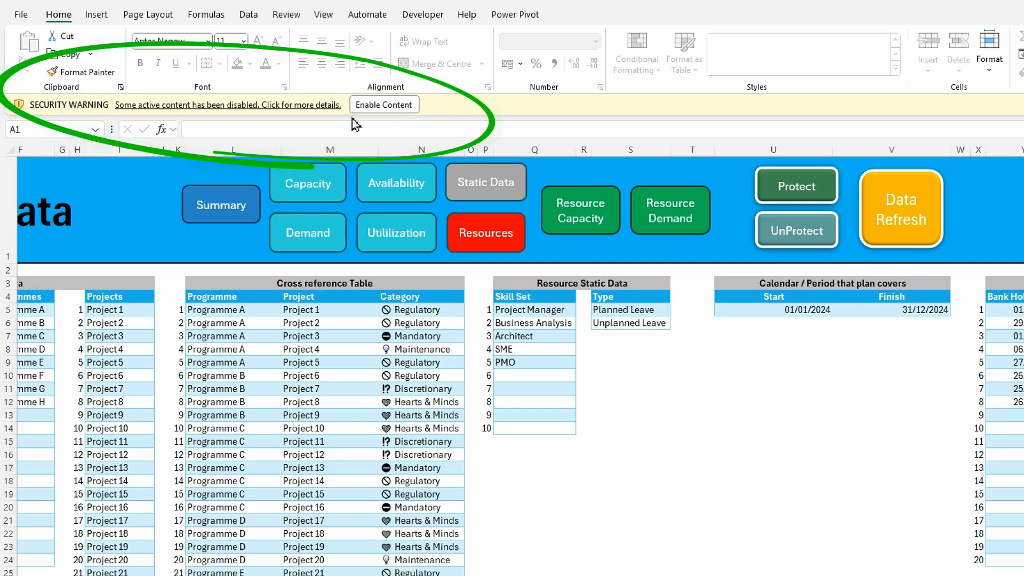
pyautogui.click(293, 106)
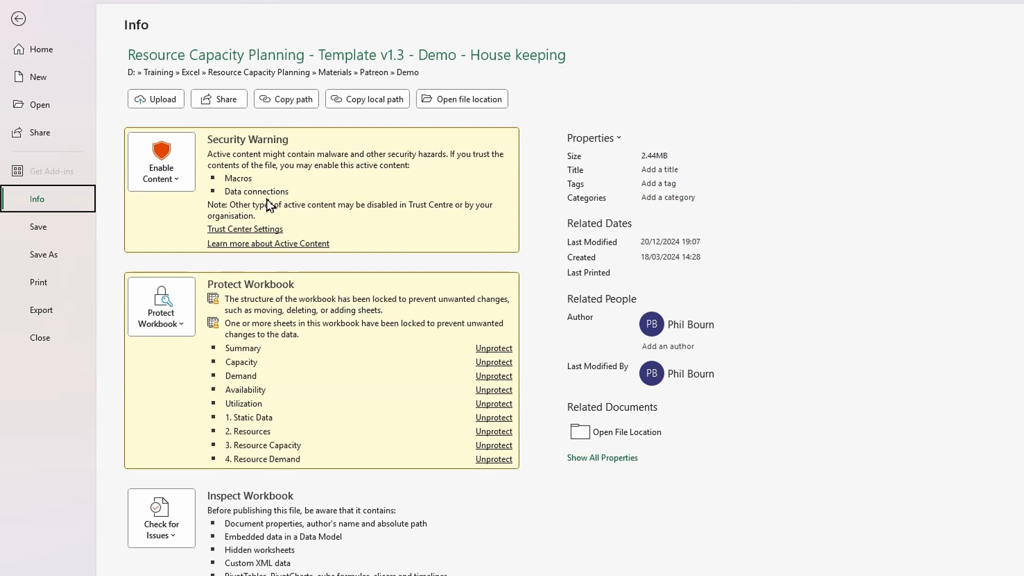
pyautogui.click(20, 27)
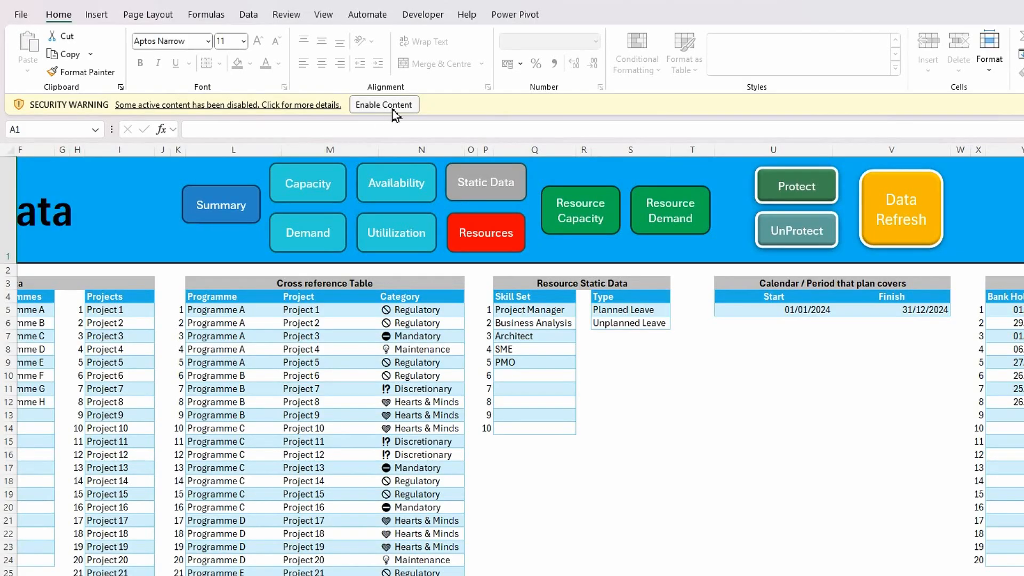
pyautogui.click(394, 106)
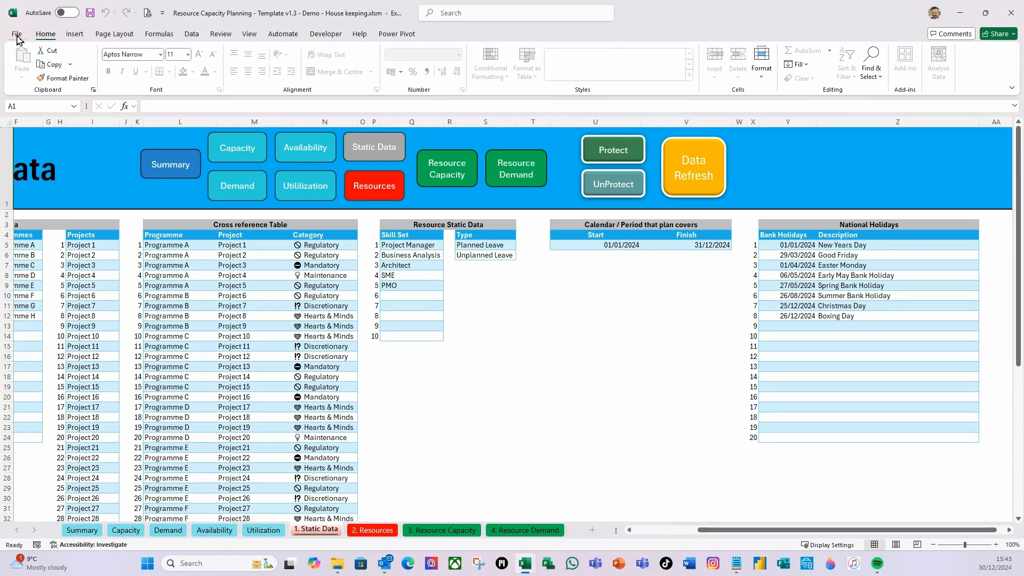
# Step: Check in the Excel options which COM add-ins are enabled, leaving the list without making changes
pyautogui.click(17, 36)
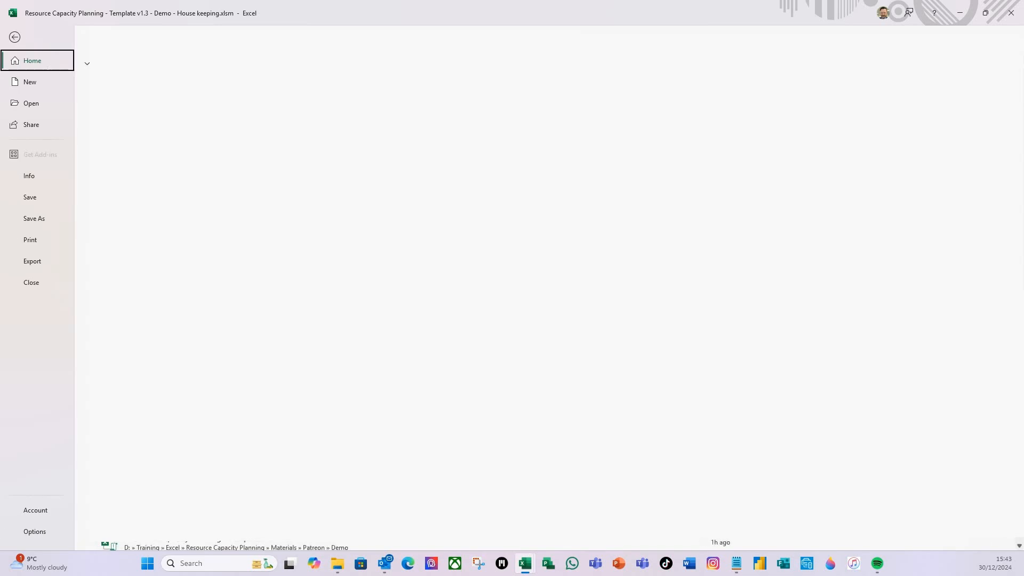
pyautogui.click(38, 532)
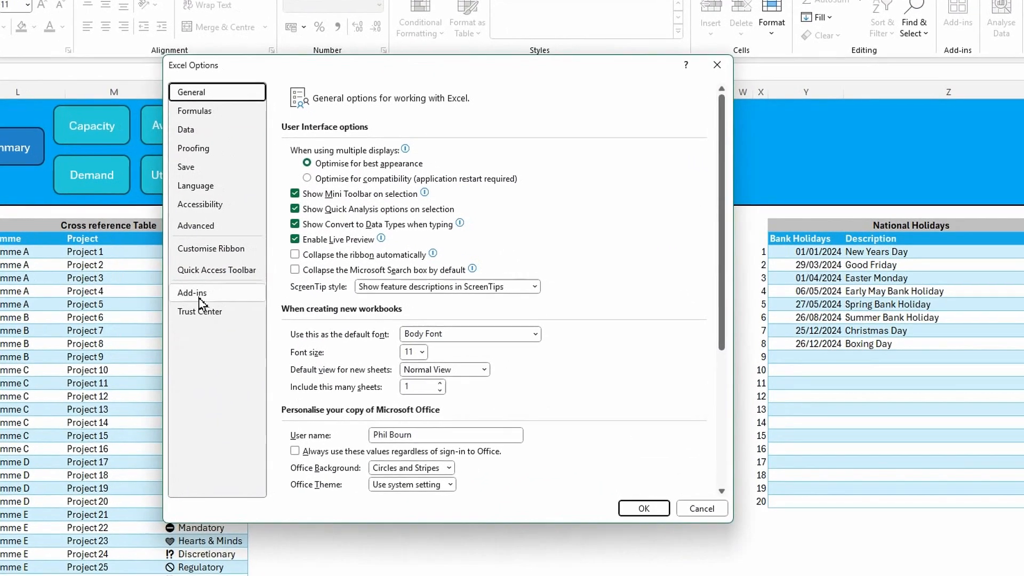
pyautogui.click(314, 276)
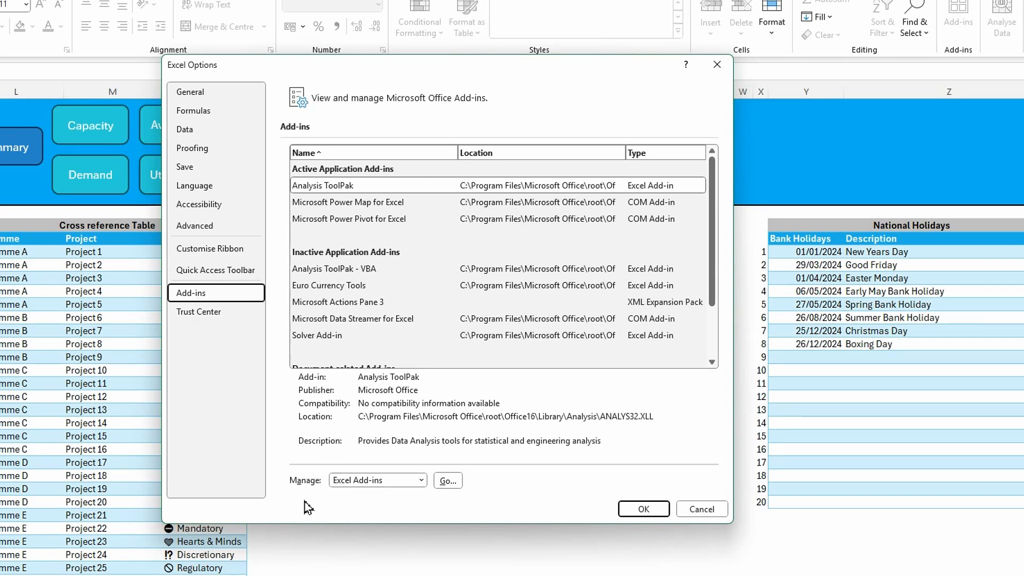
pyautogui.click(421, 480)
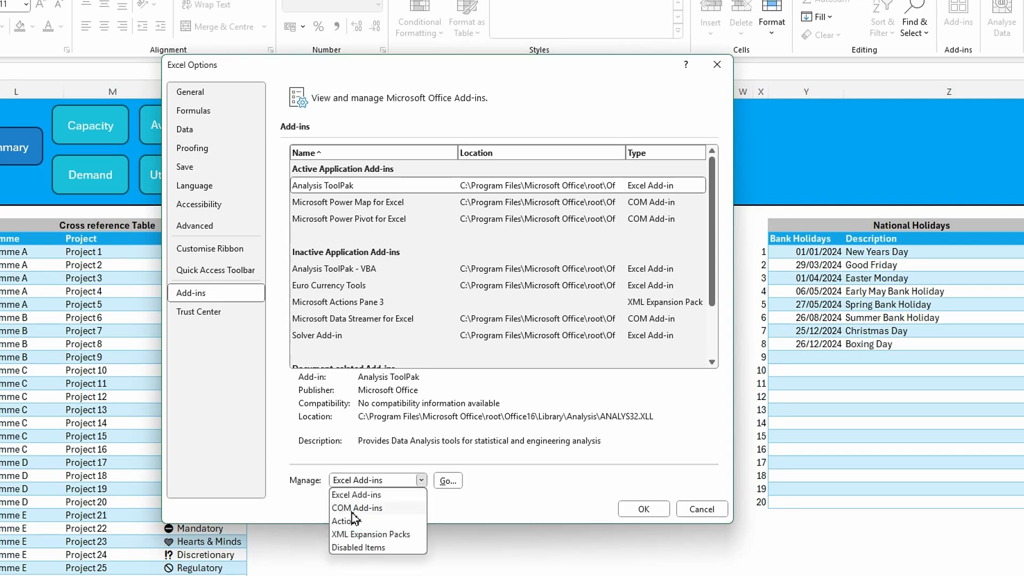
pyautogui.click(369, 510)
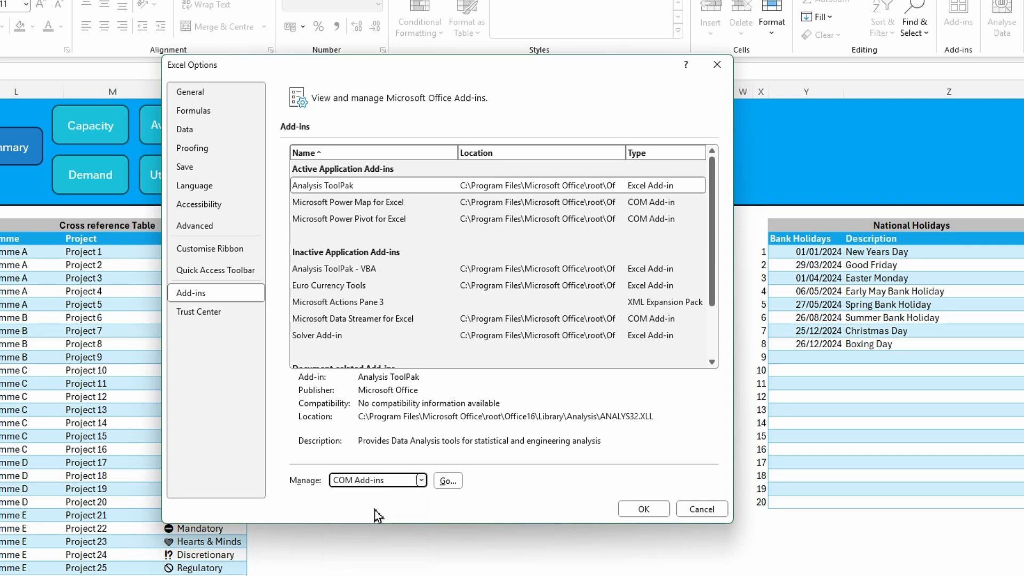
pyautogui.click(448, 481)
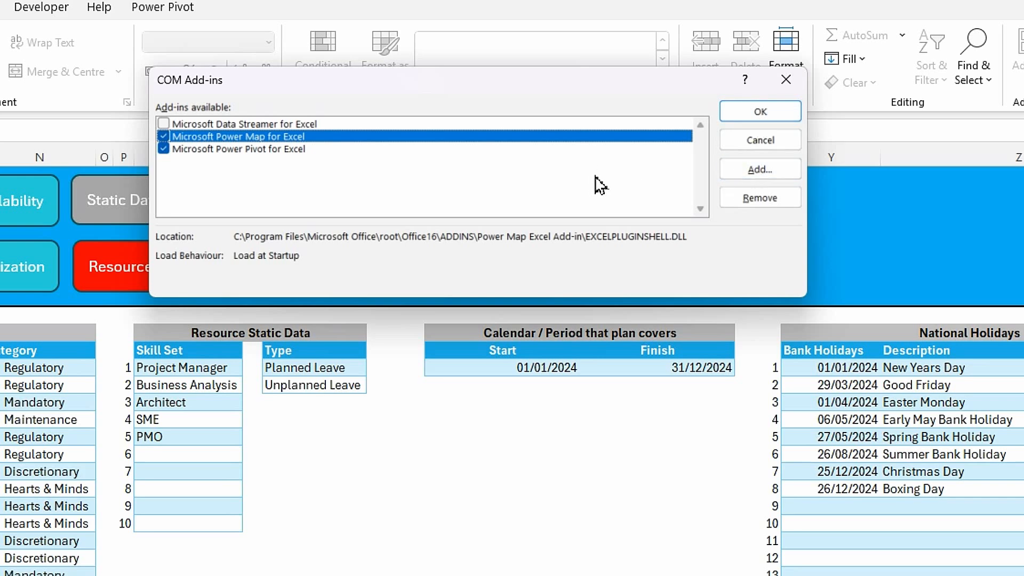
pyautogui.click(761, 142)
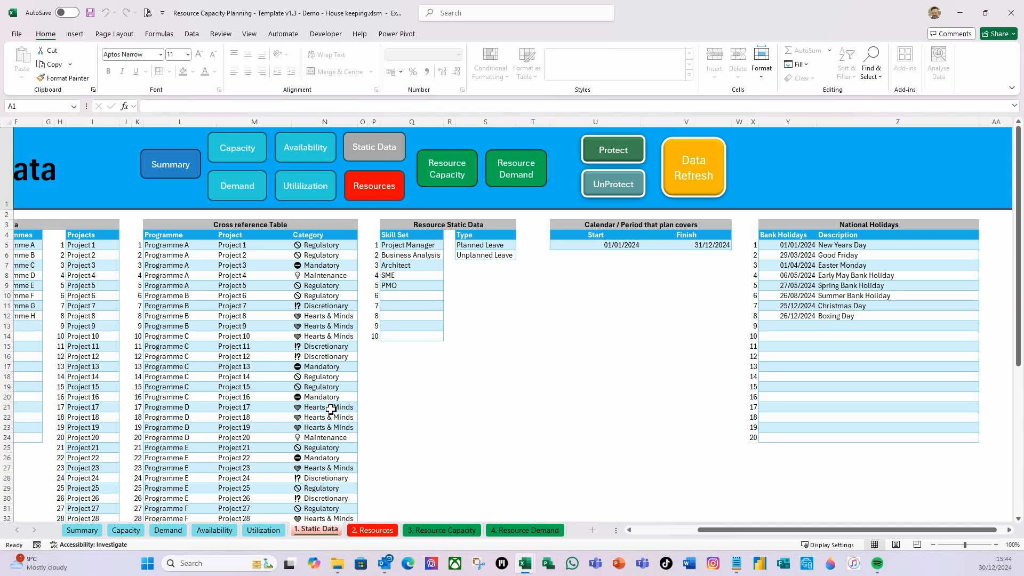
# Step: Try to edit the Category header in cell C4 while the Static Data sheet is protected
pyautogui.moveTo(702, 530); pyautogui.dragTo(635, 529)
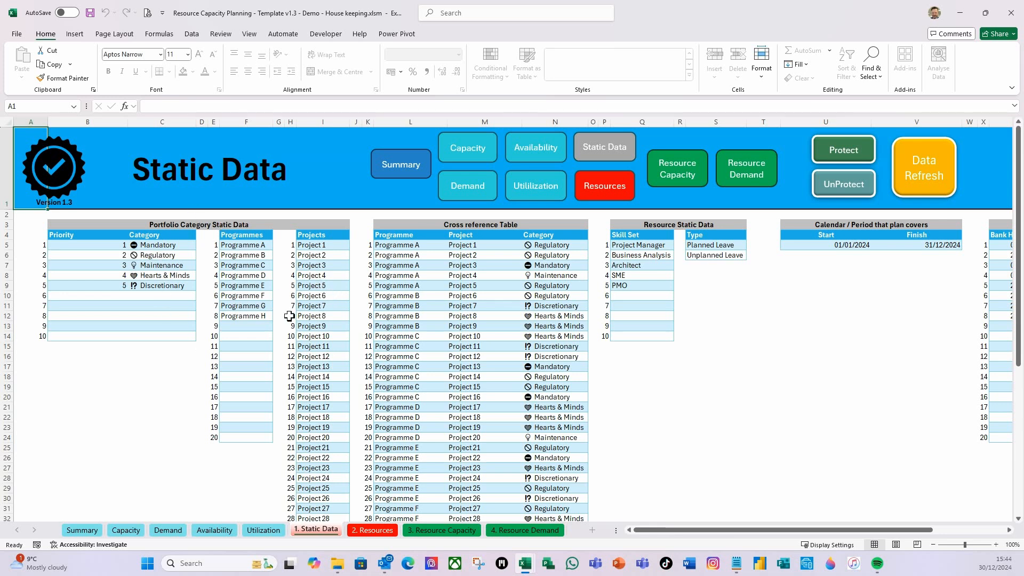
pyautogui.click(169, 238)
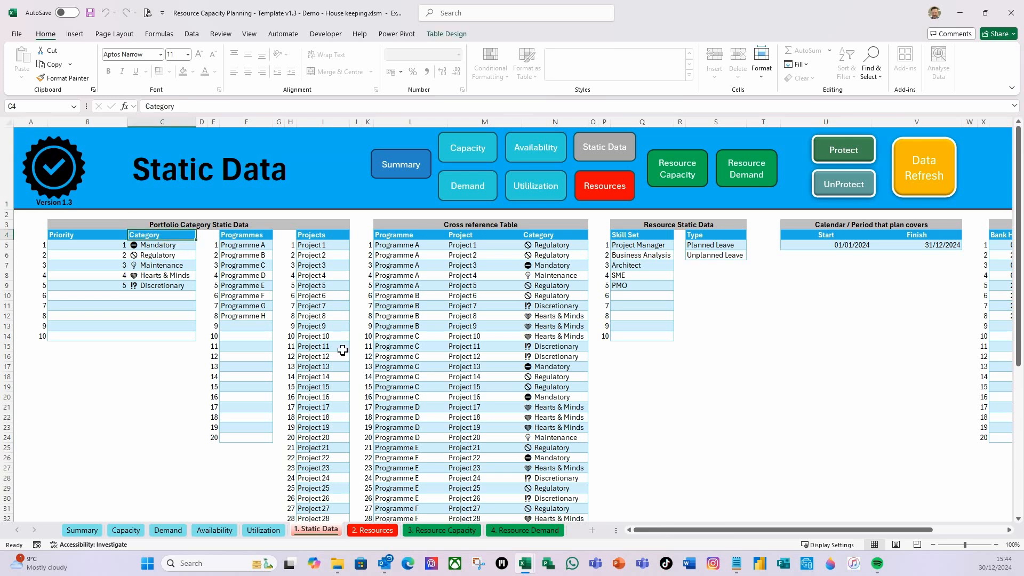
pyautogui.click(187, 107)
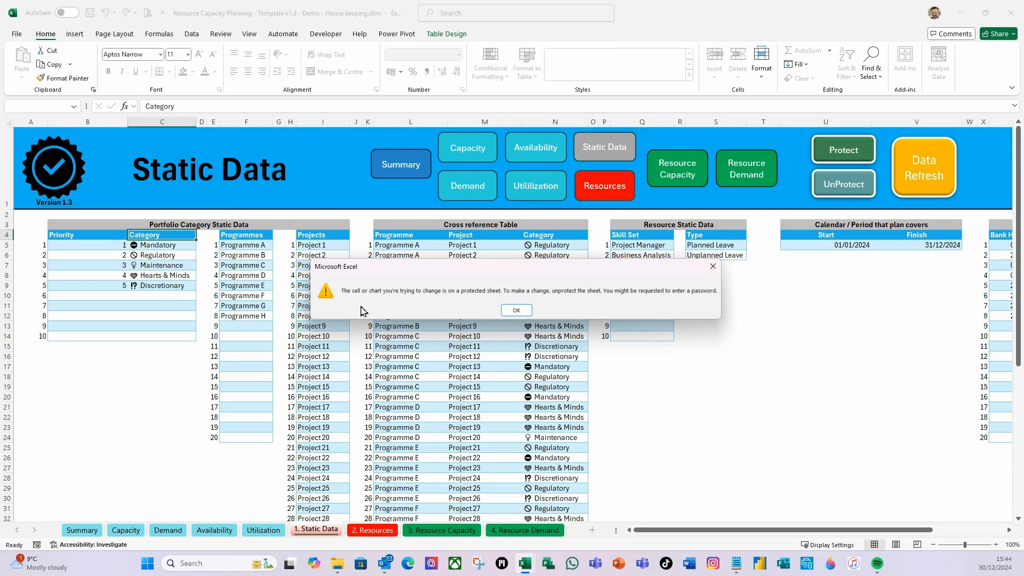
pyautogui.click(515, 310)
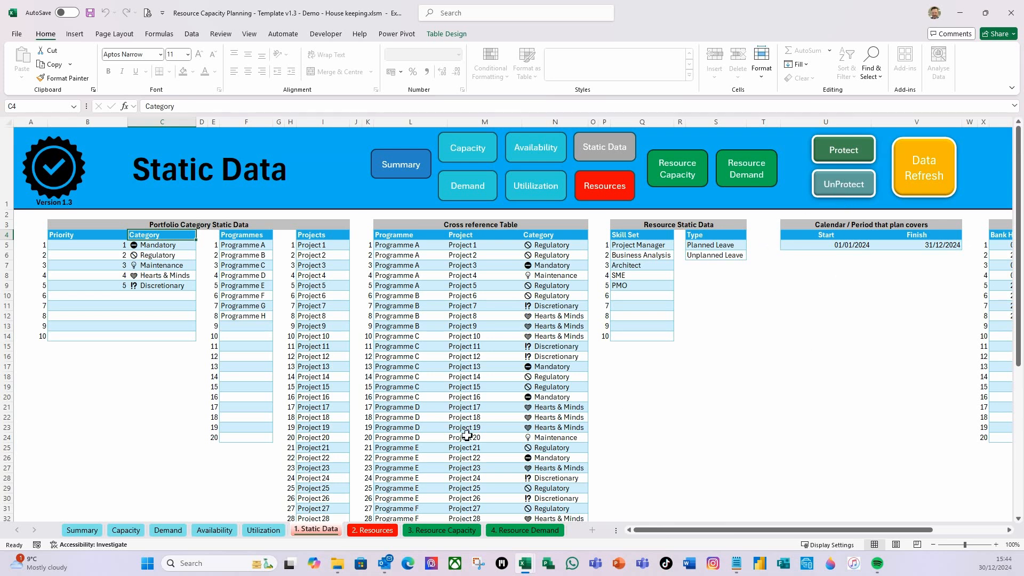
# Step: Unprotect the workbook's sheets and change the Category header in cell C4 to Categorys
pyautogui.click(850, 183)
pyautogui.click(571, 322)
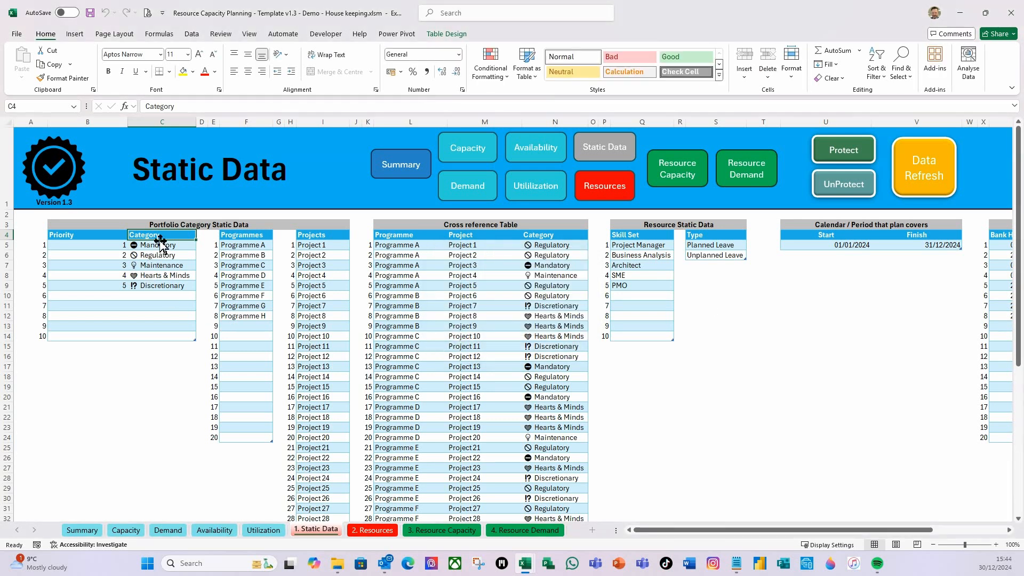
pyautogui.click(194, 110)
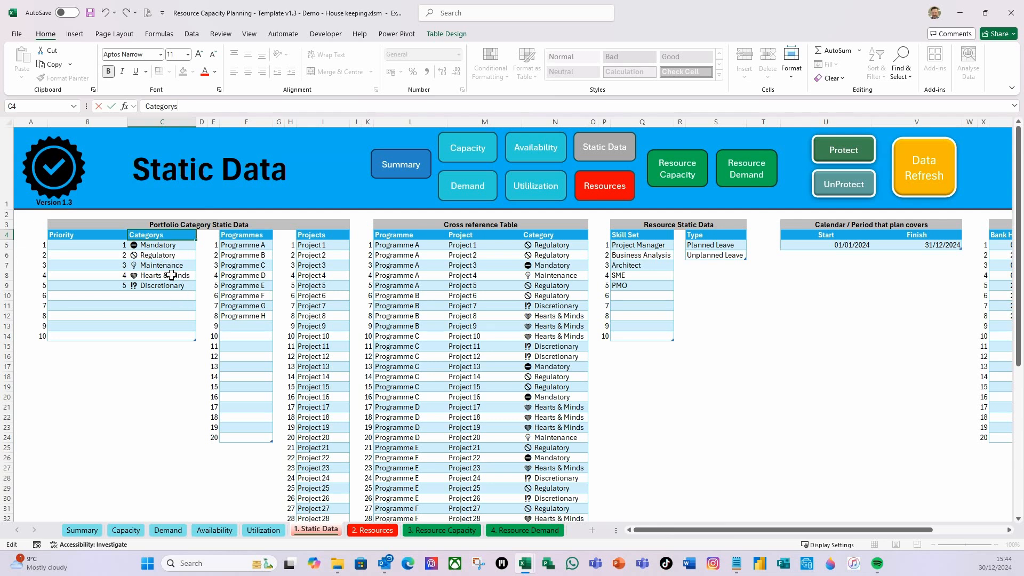
pyautogui.press('Return')
# Step: Try to add Demo as a new category in cell C10
pyautogui.click(159, 296)
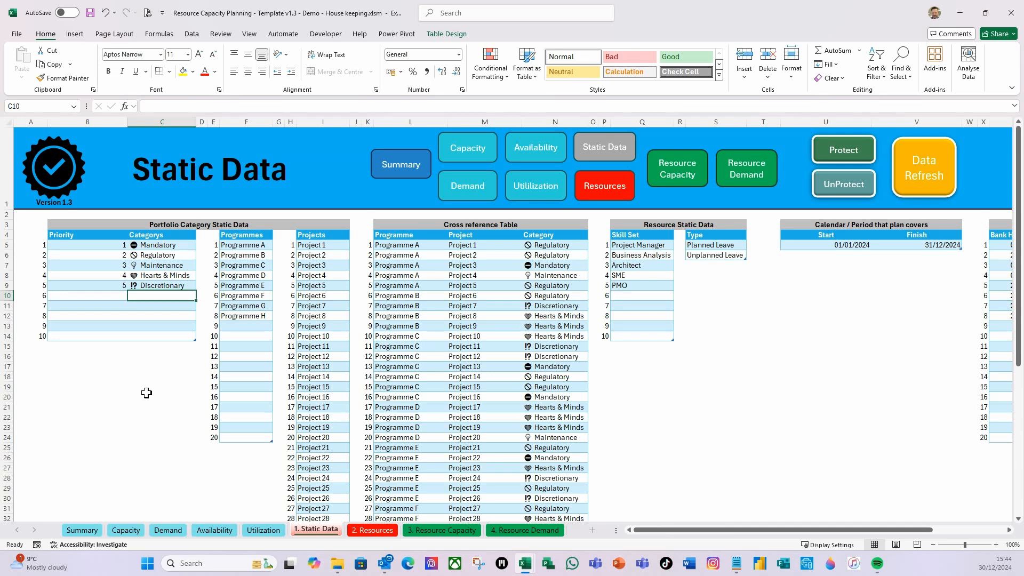
pyautogui.write('D')
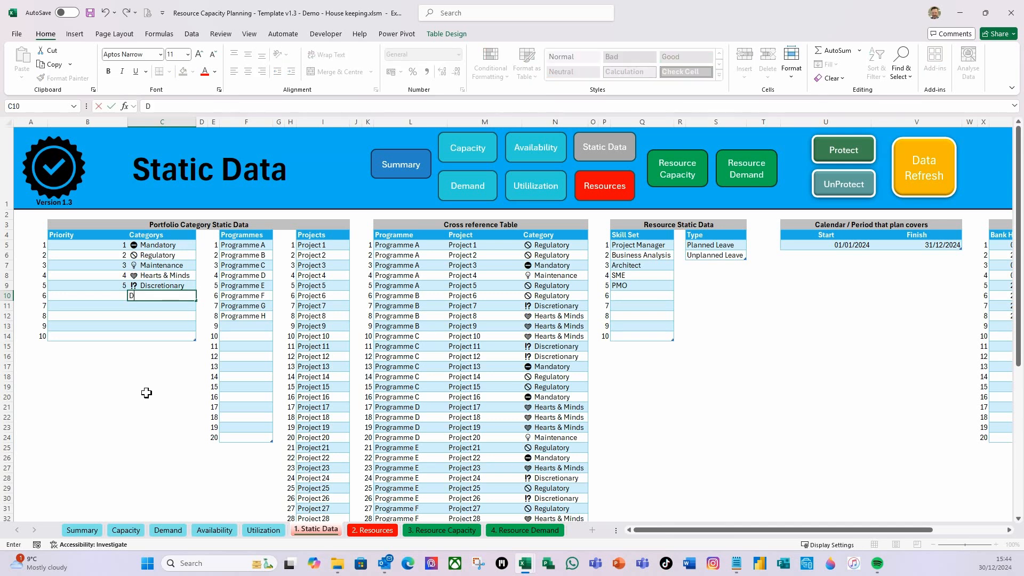
pyautogui.write('emo')
pyautogui.press('Return')
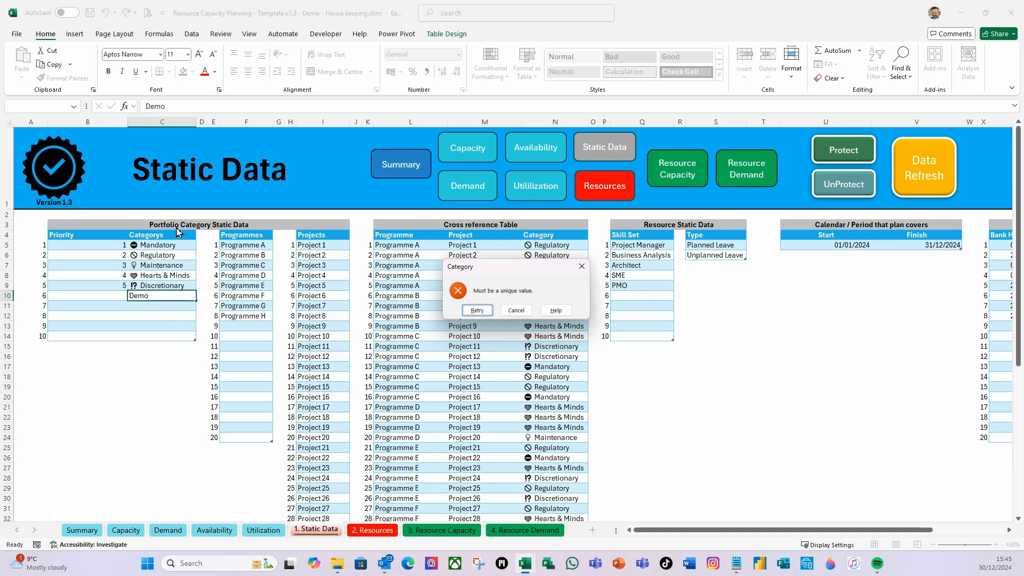
pyautogui.click(516, 311)
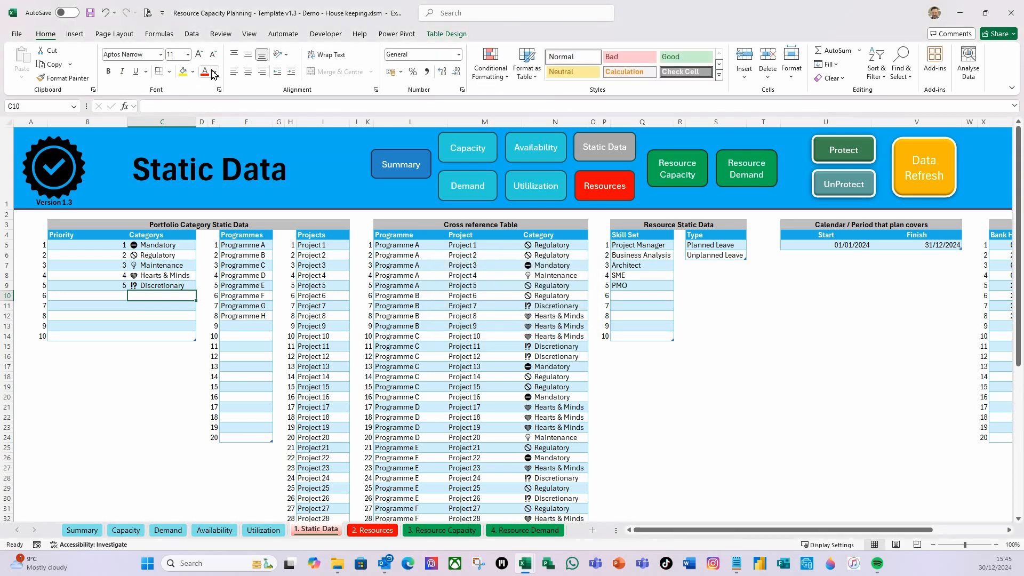
# Step: Open the data validation rule of cell C10 and try to select the table reference in its formula
pyautogui.click(193, 35)
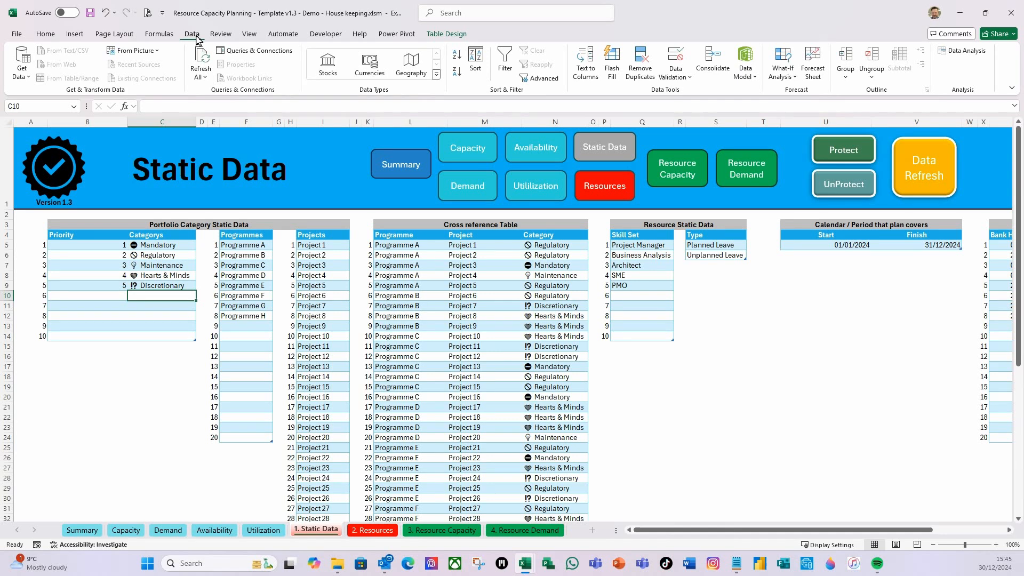
pyautogui.click(696, 82)
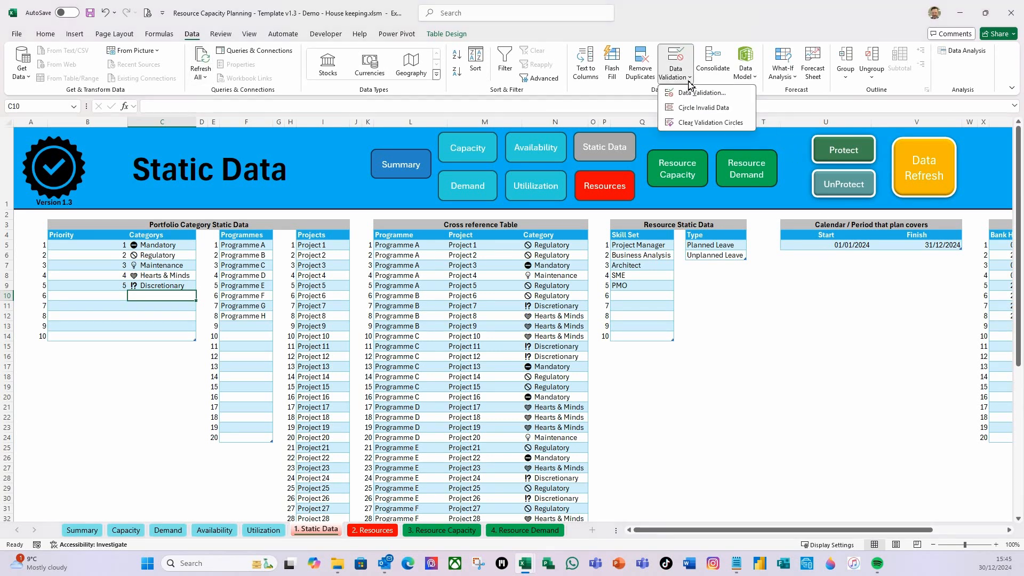
pyautogui.click(715, 98)
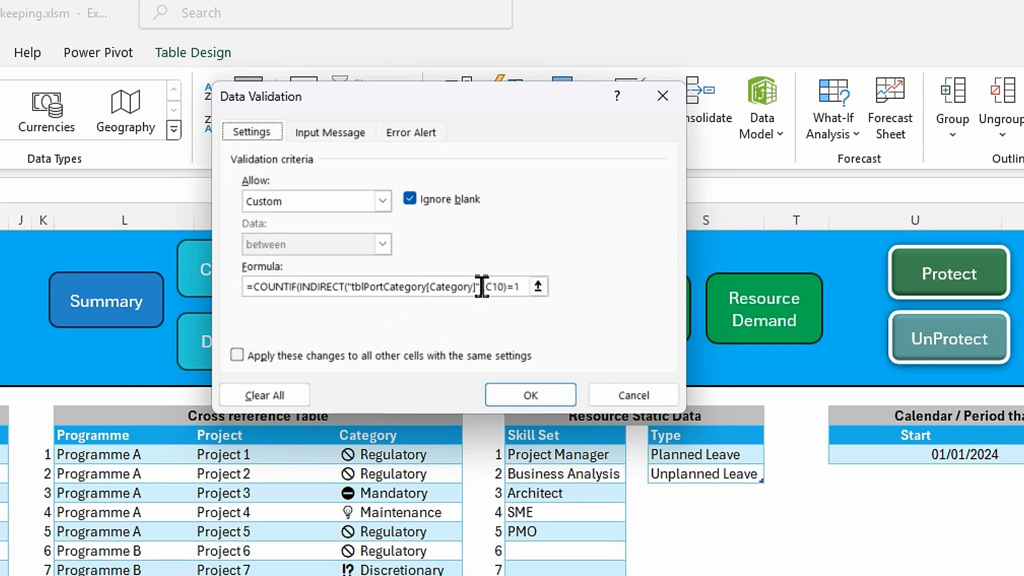
pyautogui.moveTo(480, 288); pyautogui.dragTo(355, 288)
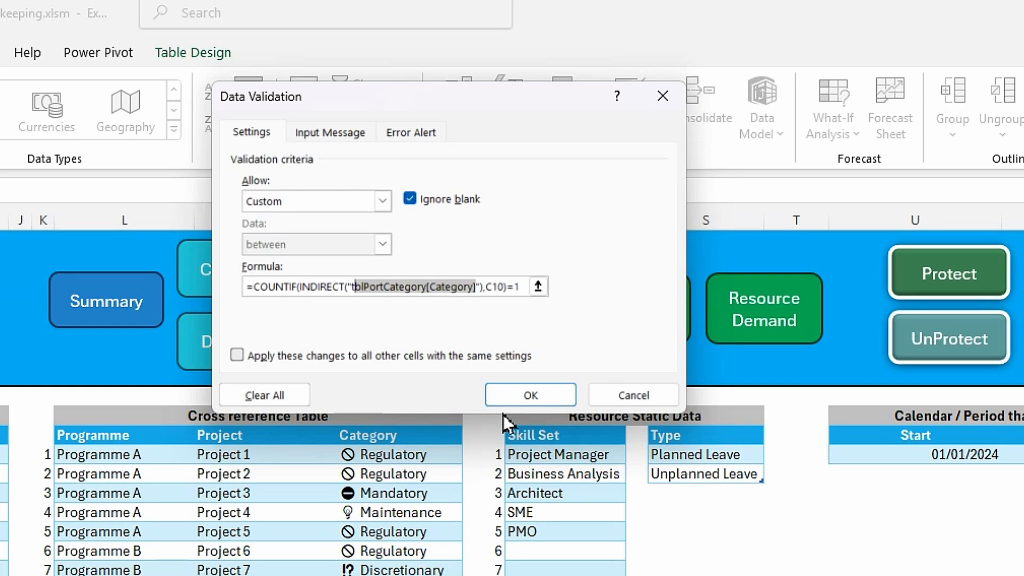
pyautogui.hotkey('shift', 'Left')
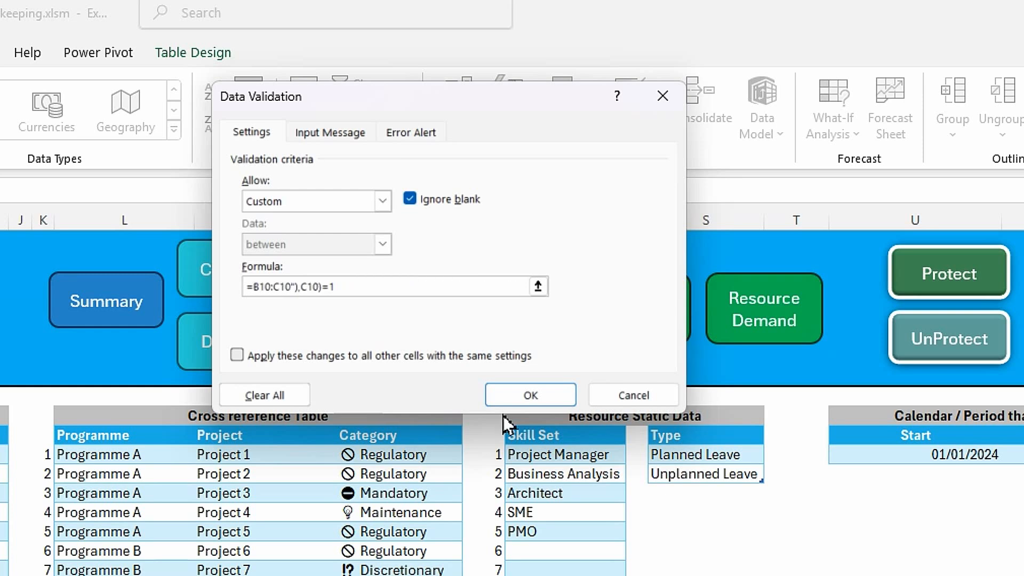
pyautogui.press('Escape')
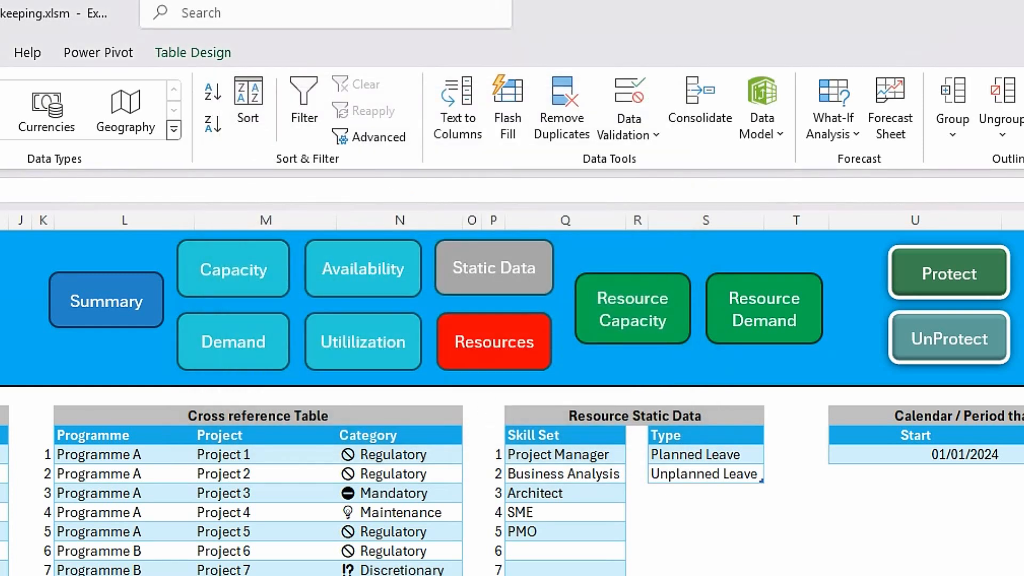
# Step: Copy the quoted reference "tblPortCategory[Category]" from the custom validation formula of cell C10
pyautogui.click(637, 138)
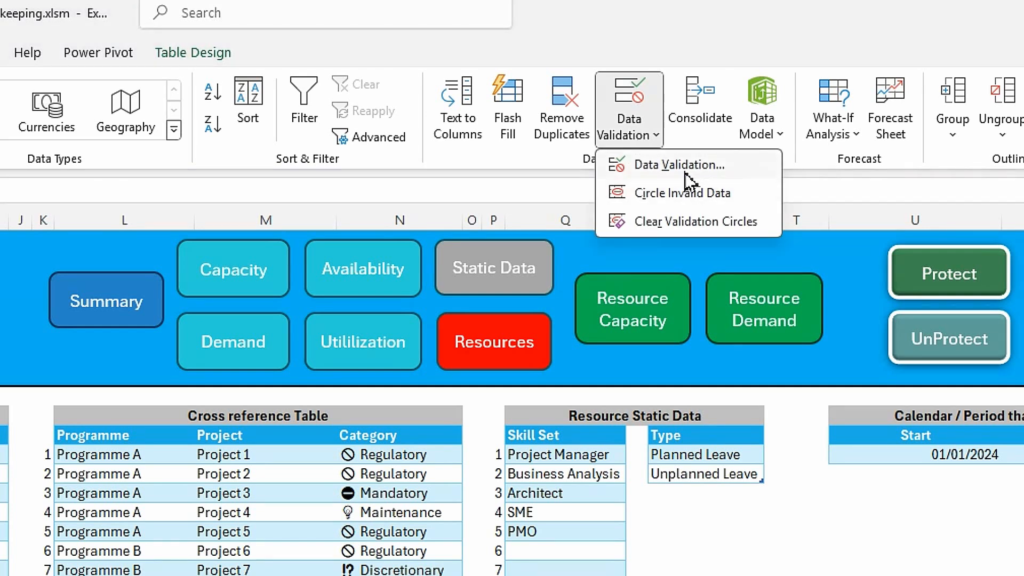
pyautogui.click(684, 169)
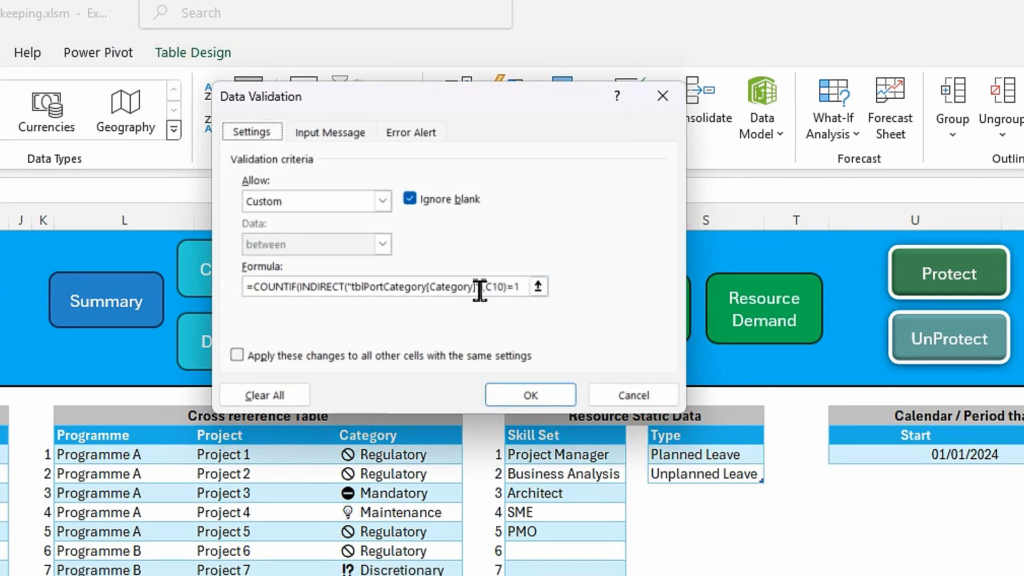
pyautogui.click(479, 290)
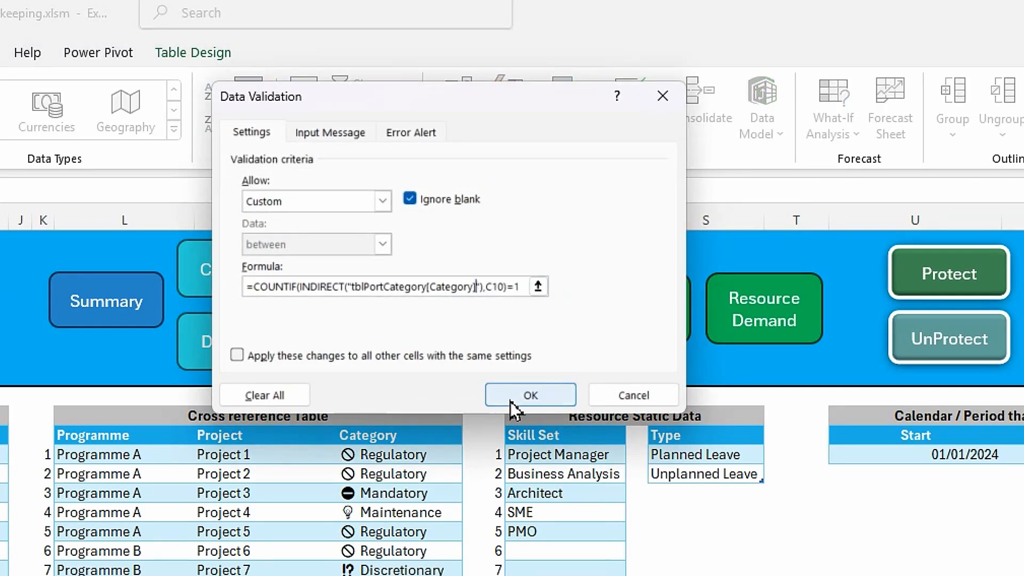
pyautogui.press('F2')
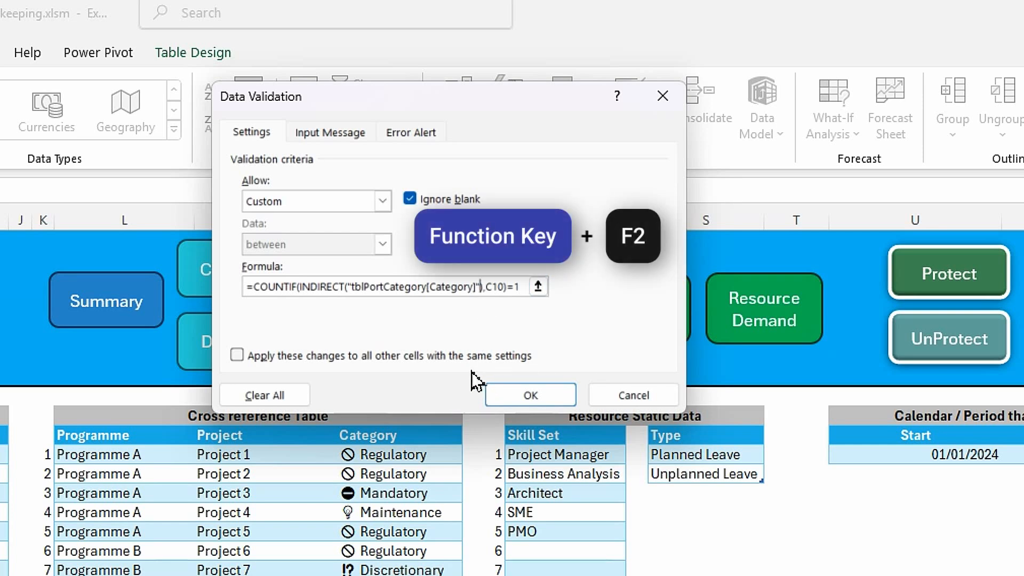
pyautogui.hotkey('shift', 'Left')
pyautogui.hotkey('shift', 'Left')
pyautogui.hotkey('shift', 'Left')
pyautogui.hotkey('shift', 'Left')
pyautogui.hotkey('shift', 'Left')
pyautogui.hotkey('shift', 'Left')
pyautogui.hotkey('shift', 'Left')
pyautogui.hotkey('shift', 'Left')
pyautogui.hotkey('shift', 'Left')
pyautogui.hotkey('shift', 'Left')
pyautogui.hotkey('shift', 'Left')
pyautogui.hotkey('shift', 'Left')
pyautogui.hotkey('shift', 'Left')
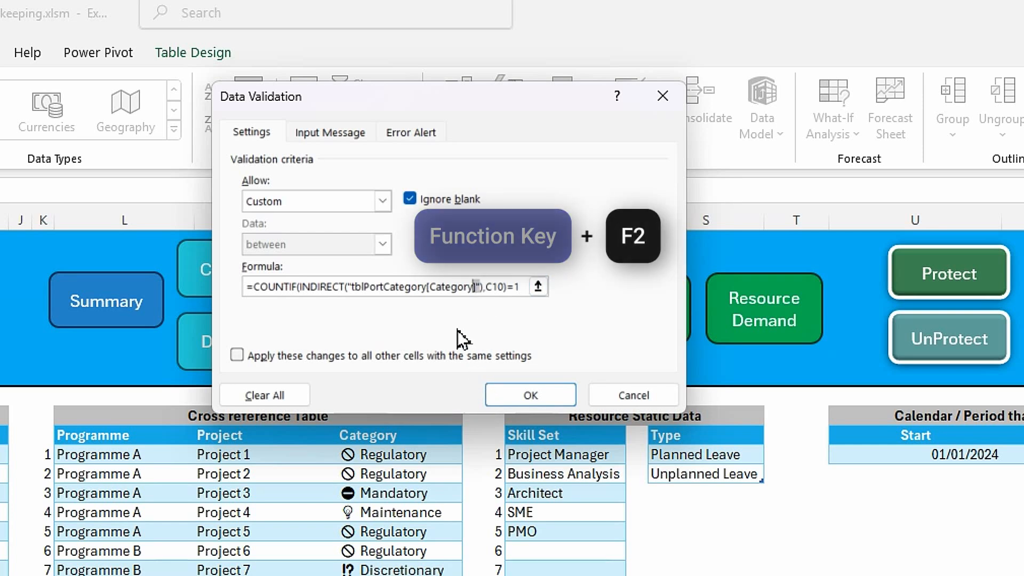
pyautogui.hotkey('shift', 'Left')
pyautogui.hotkey('shift', 'Left')
pyautogui.hotkey('shift', 'Left')
pyautogui.hotkey('shift', 'Left')
pyautogui.hotkey('shift', 'Left')
pyautogui.hotkey('shift', 'Left')
pyautogui.hotkey('shift', 'Left')
pyautogui.hotkey('shift', 'Left')
pyautogui.hotkey('shift', 'Left')
pyautogui.hotkey('shift', 'Left')
pyautogui.hotkey('shift', 'Left')
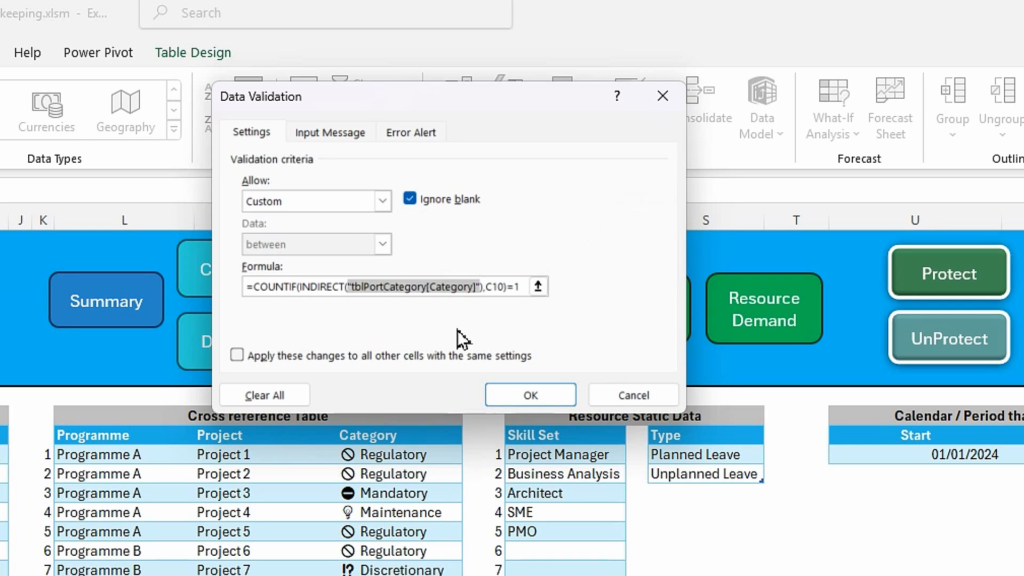
pyautogui.hotkey('ctrl', 'c')
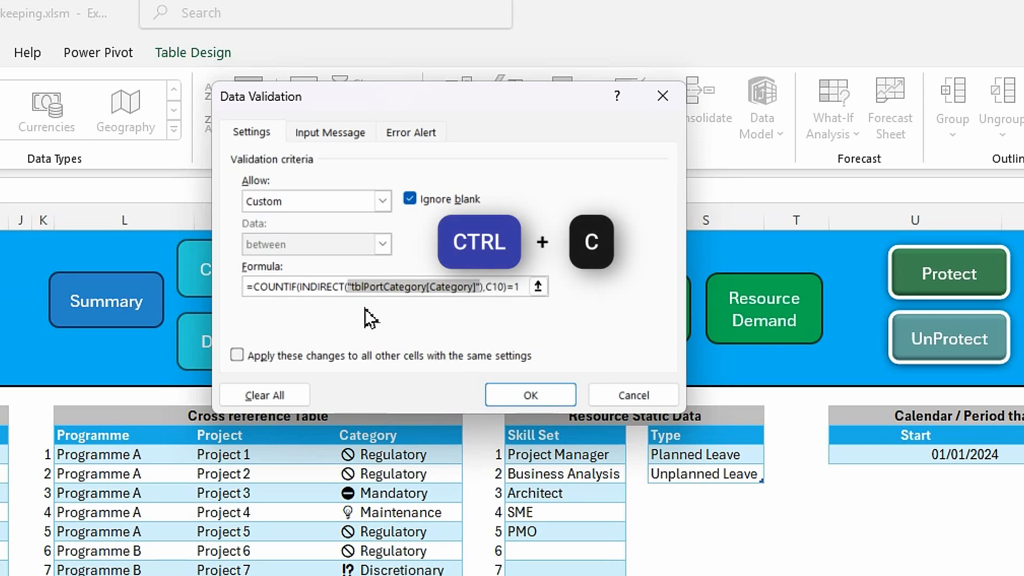
# Step: Confirm the data validation rule of cell C10 with its custom formula as is, continuing despite the formula error
pyautogui.click(545, 399)
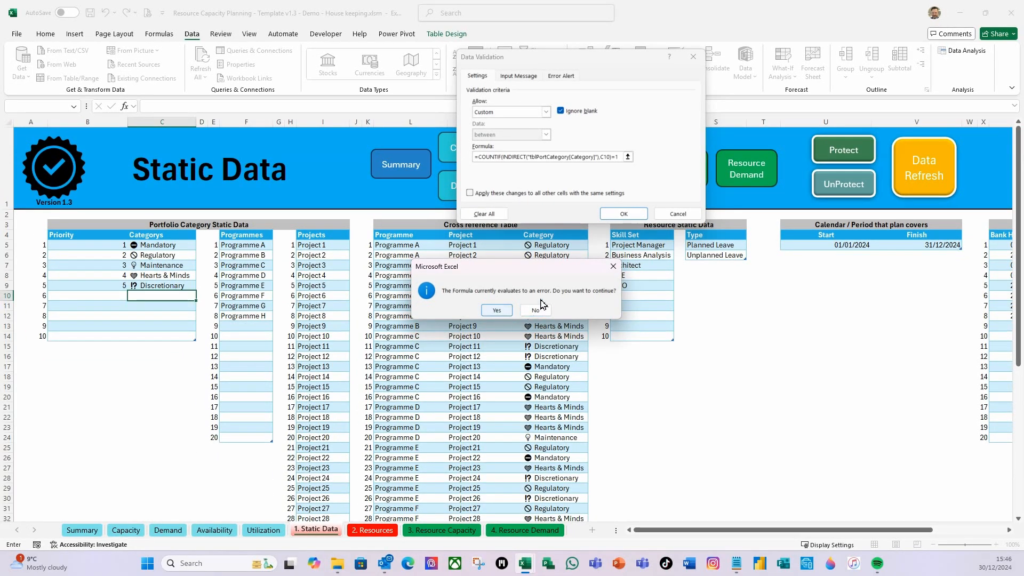
pyautogui.click(496, 310)
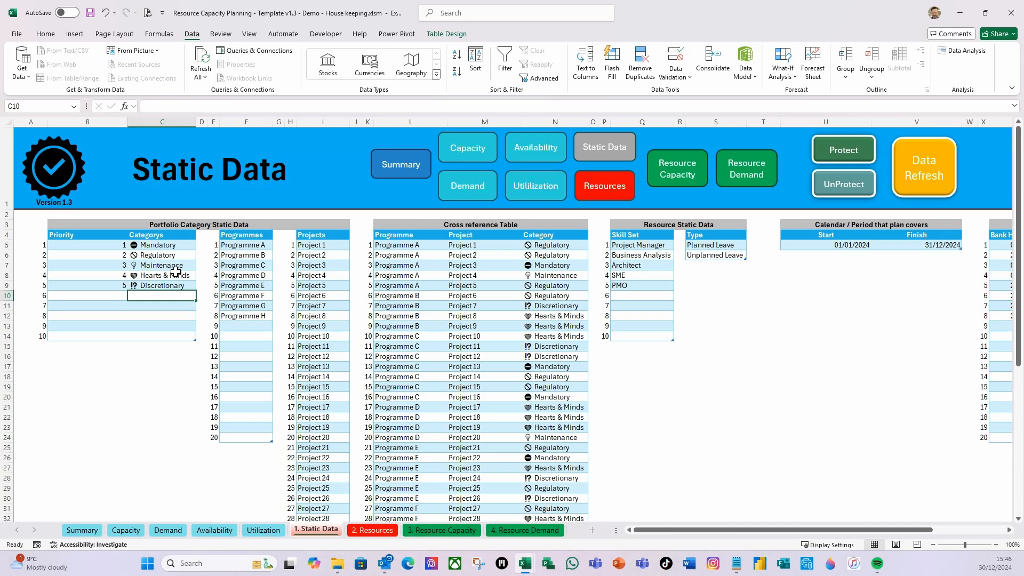
pyautogui.click(168, 254)
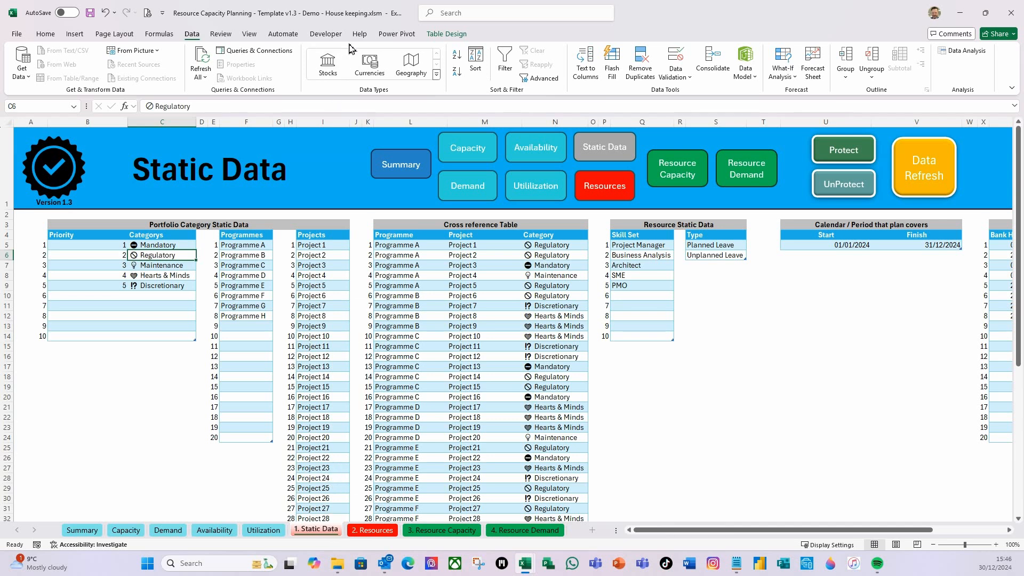
# Step: Unhide the Static Data Support sheet
pyautogui.click(221, 35)
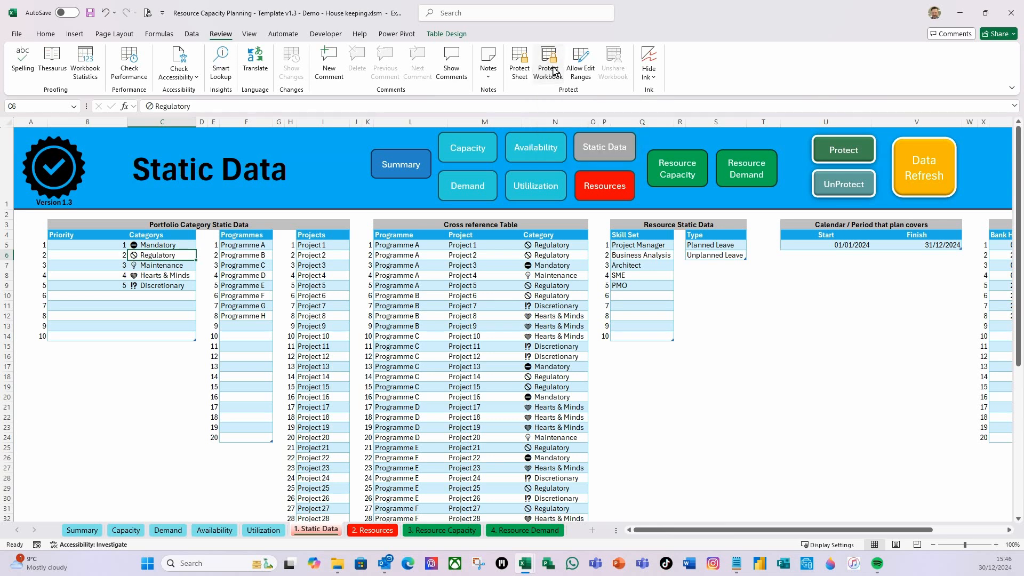
pyautogui.rightClick(327, 534)
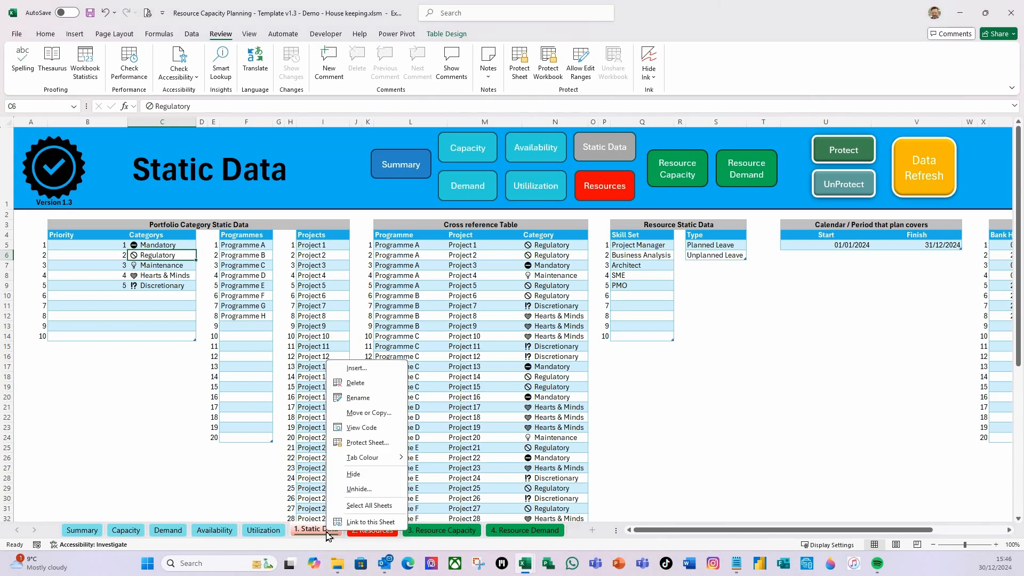
pyautogui.click(367, 494)
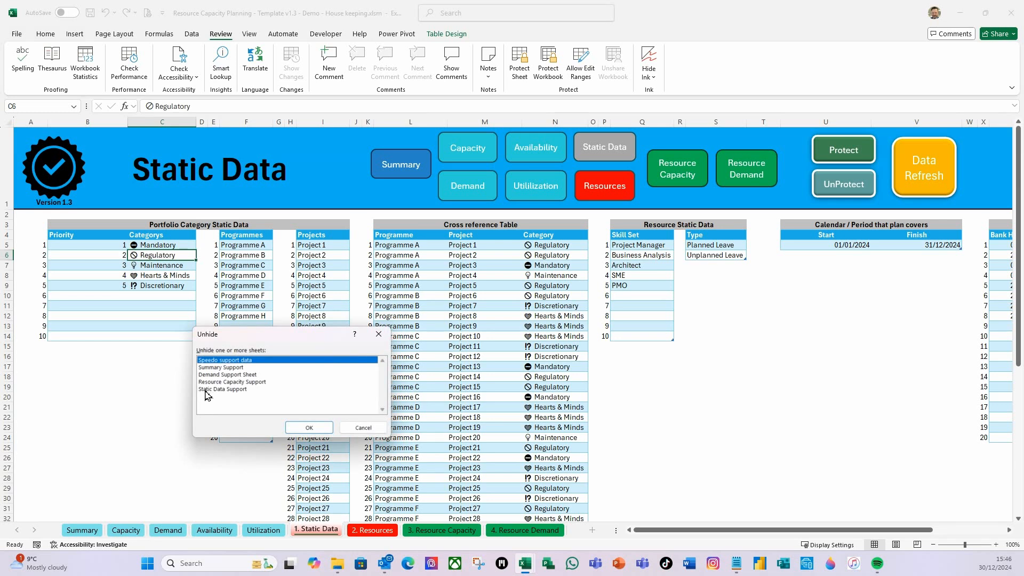
pyautogui.click(238, 389)
pyautogui.click(320, 428)
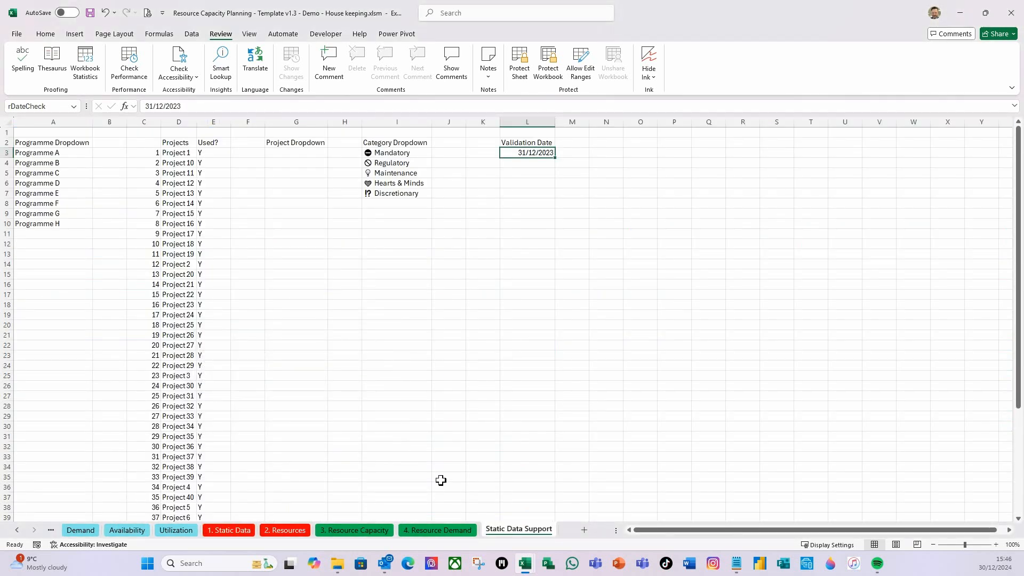
# Step: Set the Validation Date in cell L3 of the Static Data Support sheet to 01/01/1900
pyautogui.click(604, 155)
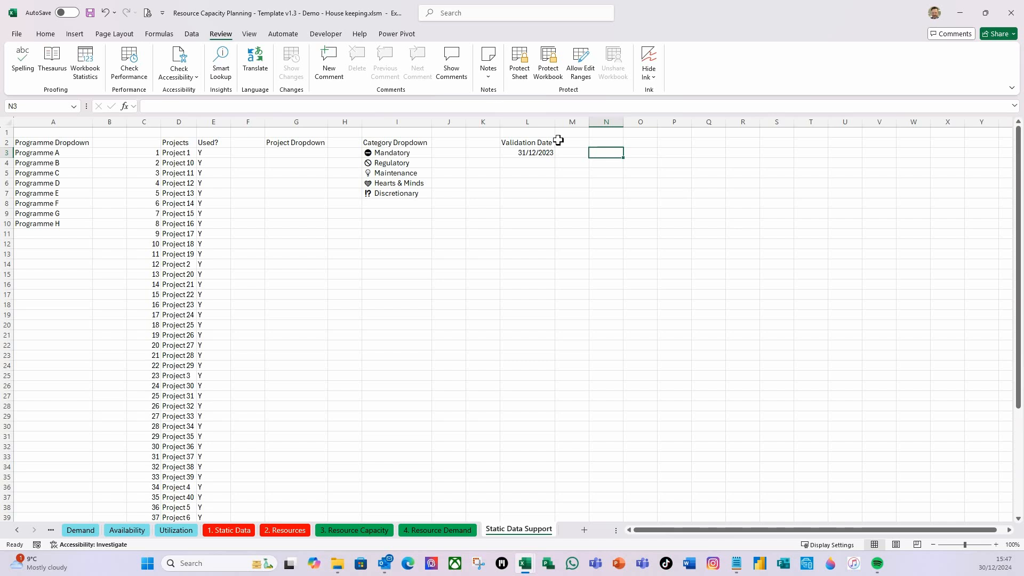
pyautogui.click(531, 152)
pyautogui.moveTo(564, 190); pyautogui.dragTo(525, 183)
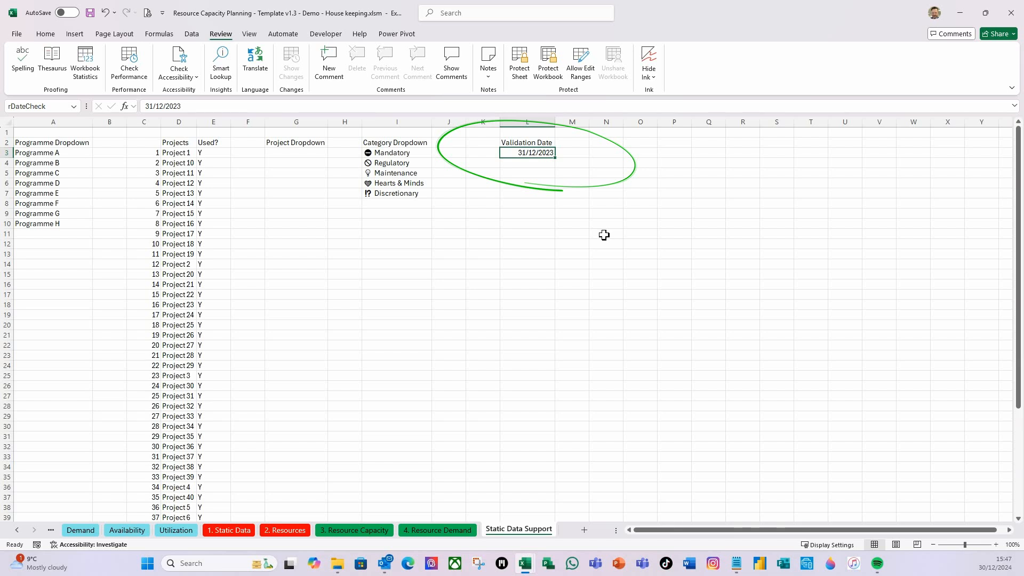
pyautogui.write('01/01')
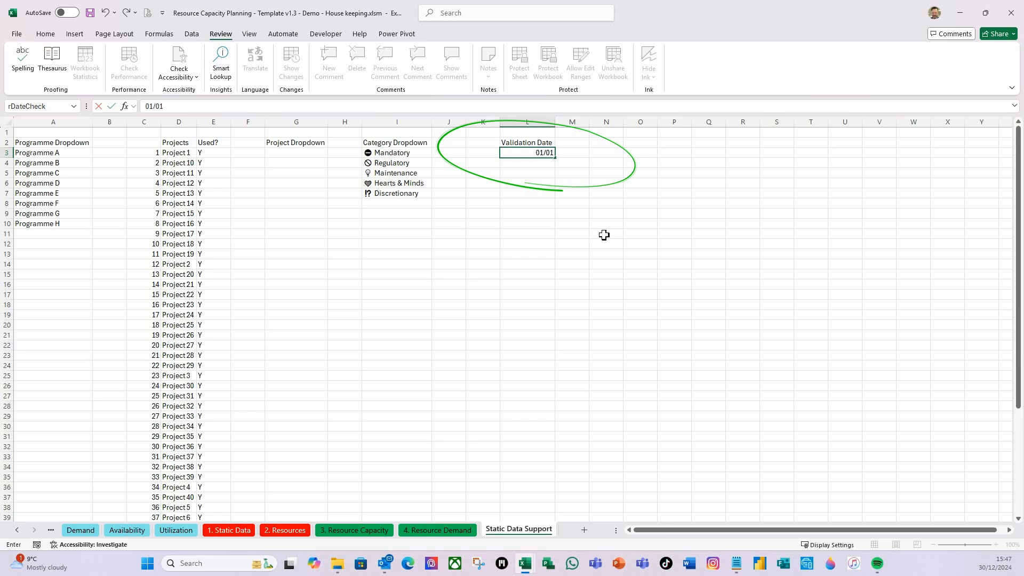
pyautogui.write('/1900')
pyautogui.press('Return')
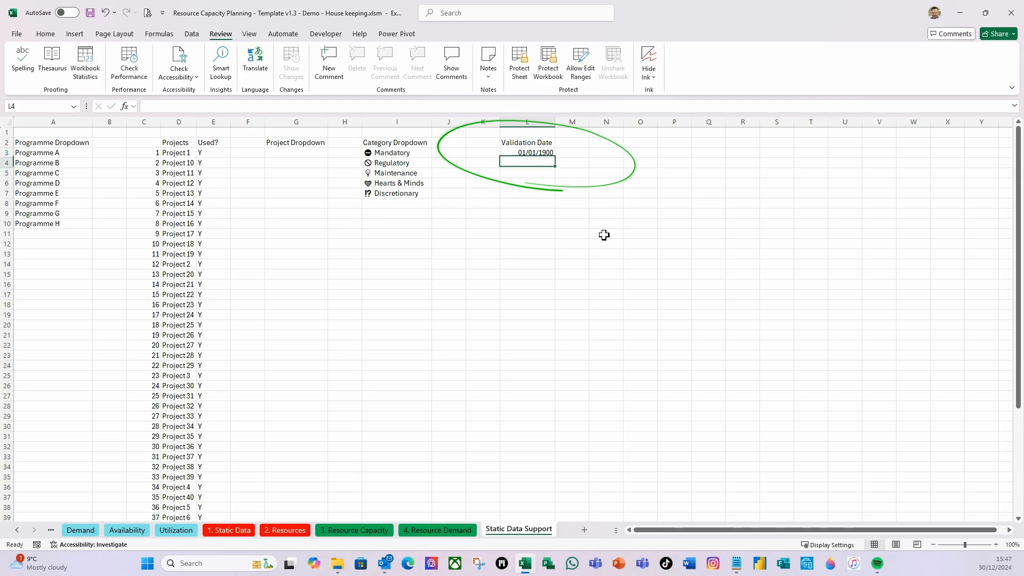
pyautogui.click(538, 153)
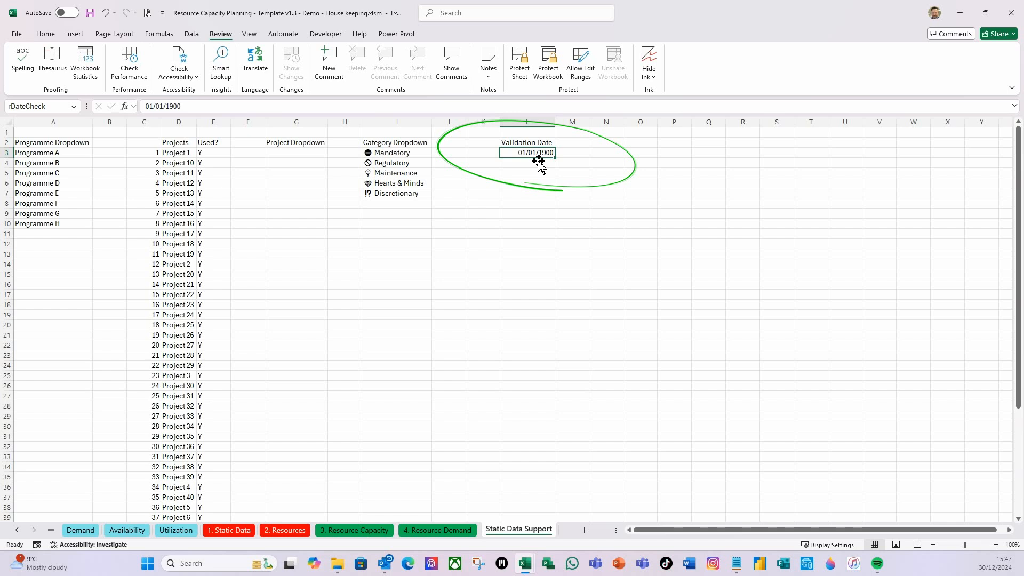
# Step: Enter the title Data Validation in cell N1 of the Static Data Support sheet
pyautogui.click(606, 135)
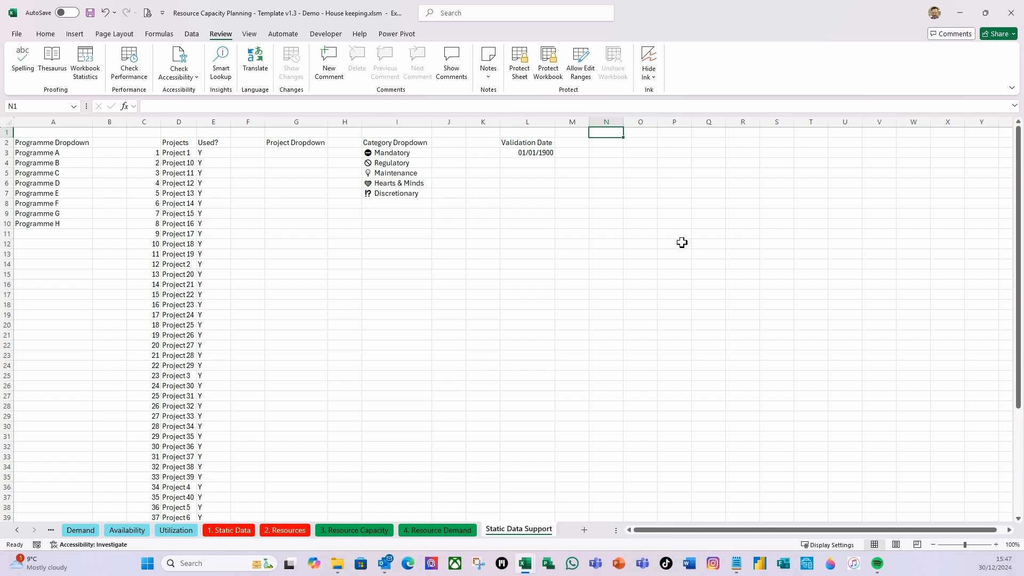
pyautogui.write('Data')
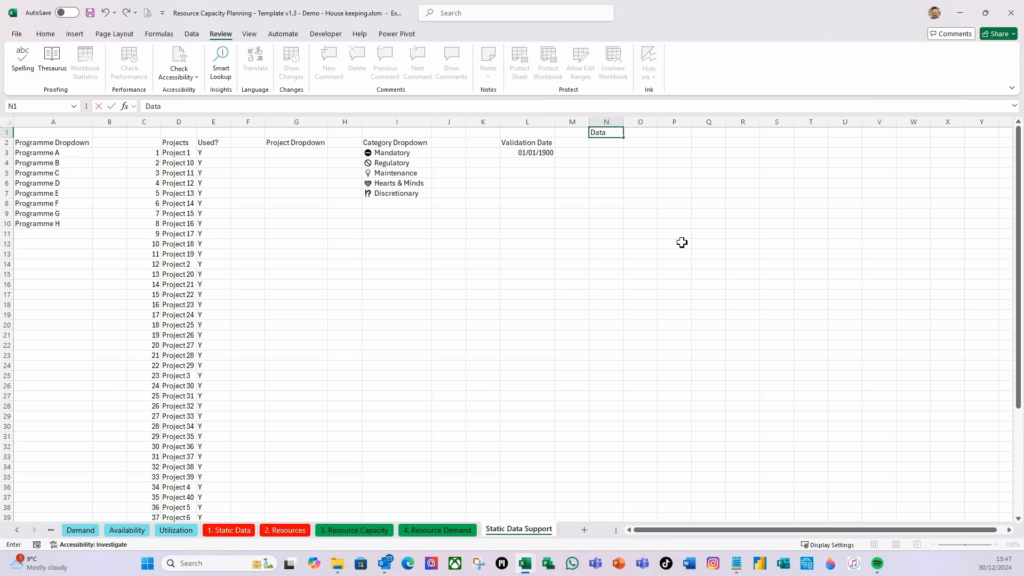
pyautogui.write(' Validation')
pyautogui.press('Return')
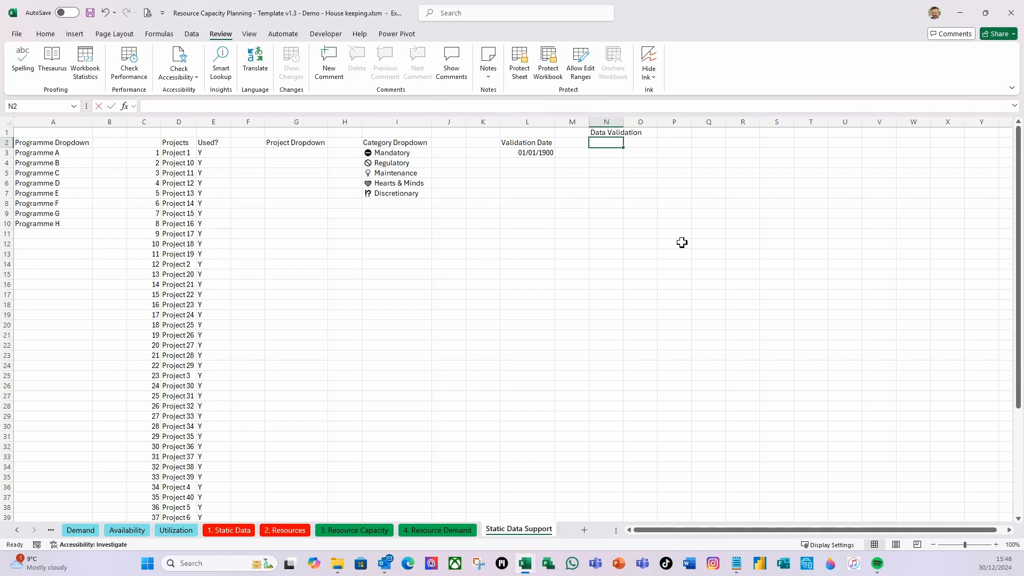
# Step: Enter the column headings Table, Table Field, Data Validation and Range Name in cells N2 to Q2
pyautogui.write('Table')
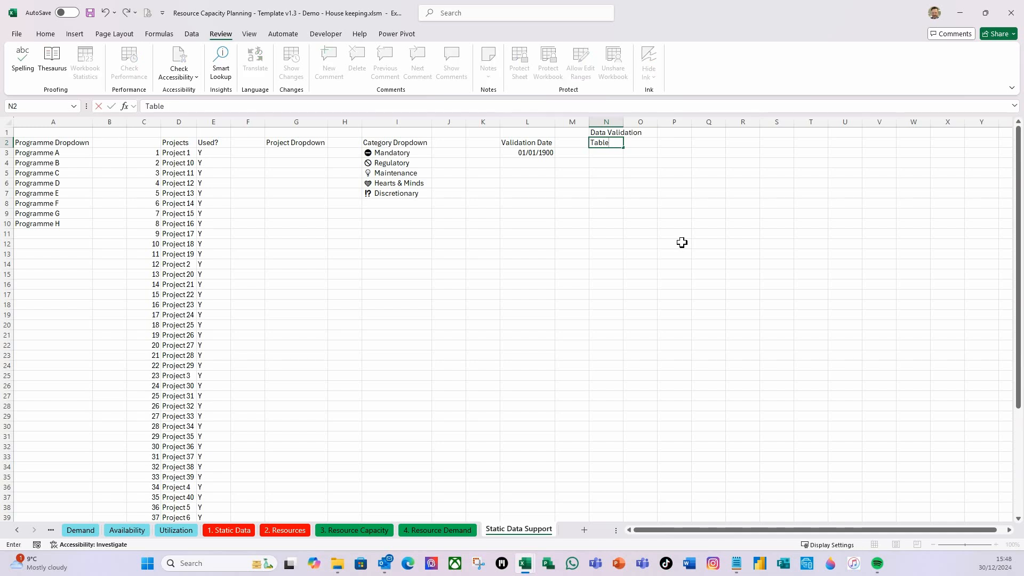
pyautogui.press('Tab')
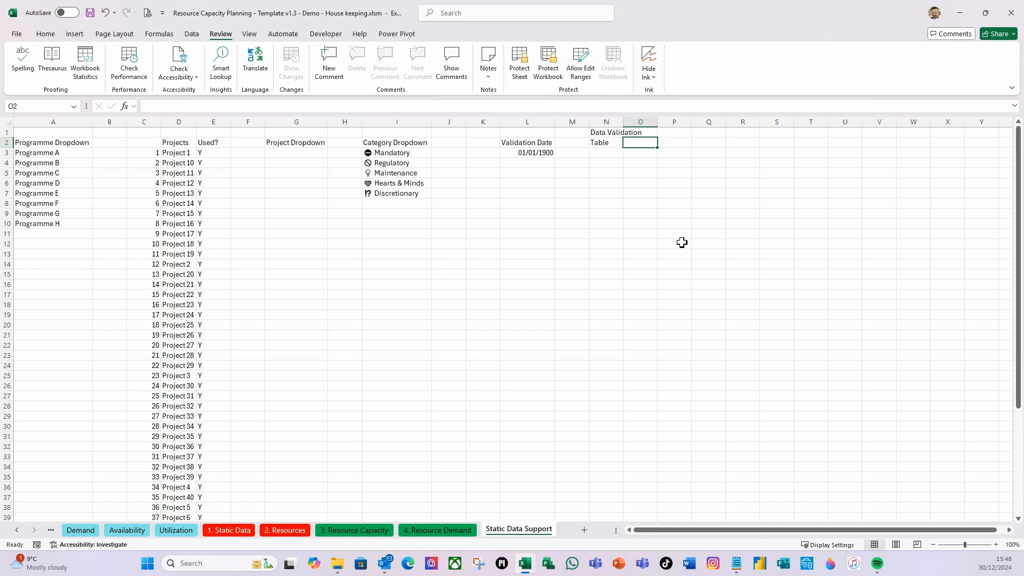
pyautogui.write('Table')
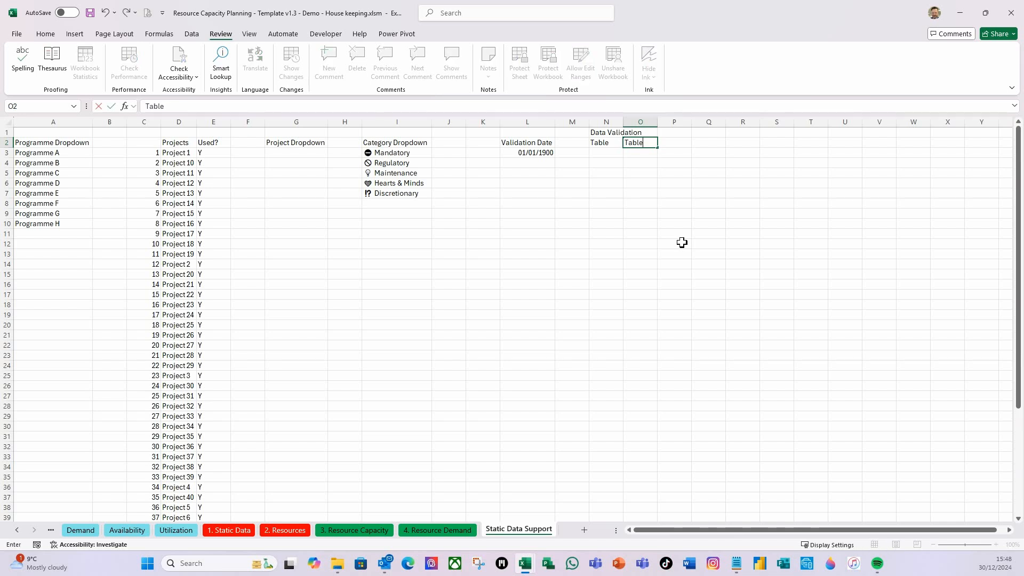
pyautogui.write(' Field')
pyautogui.press('Tab')
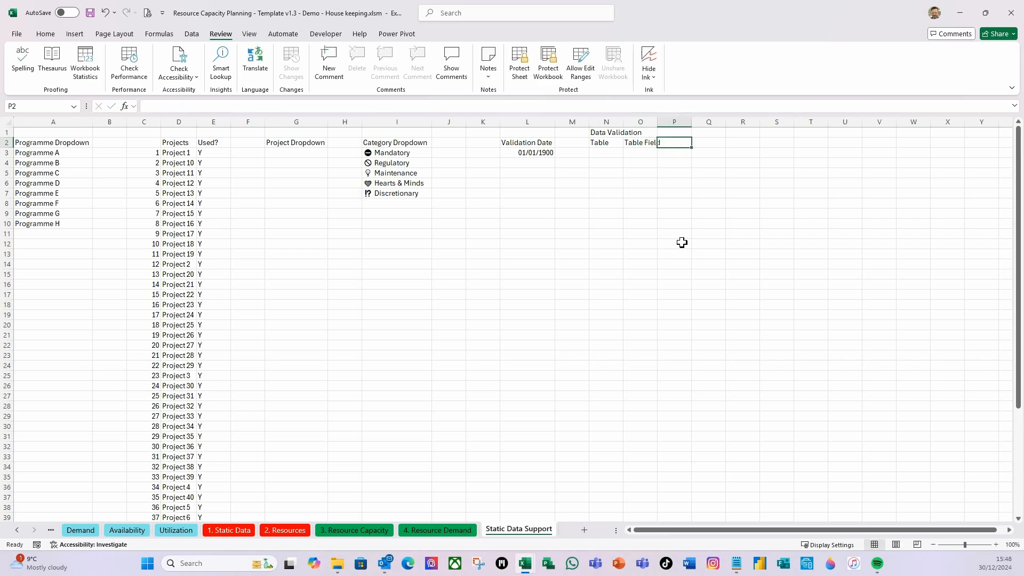
pyautogui.write('Data')
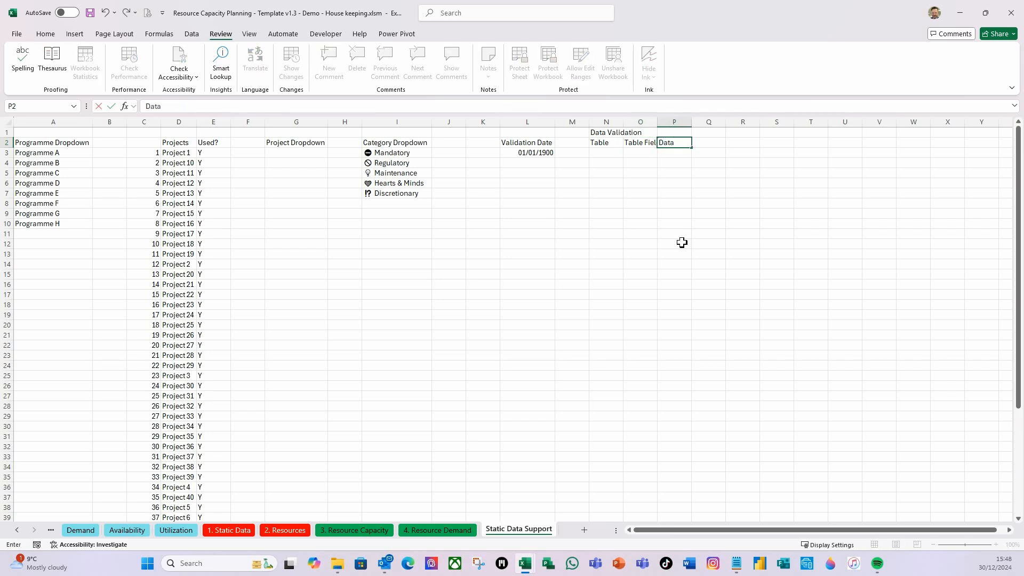
pyautogui.write(' Validation')
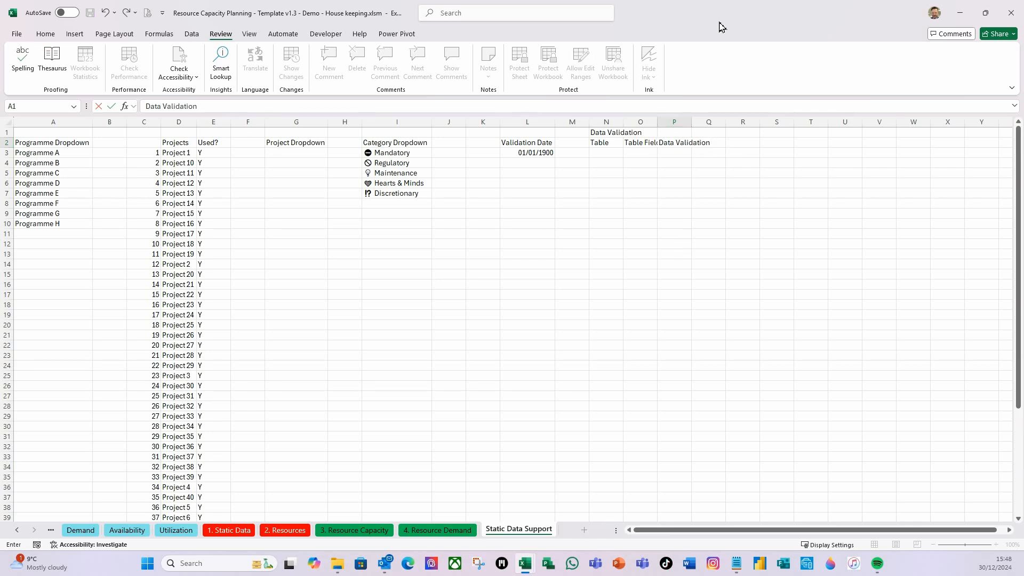
pyautogui.press('Tab')
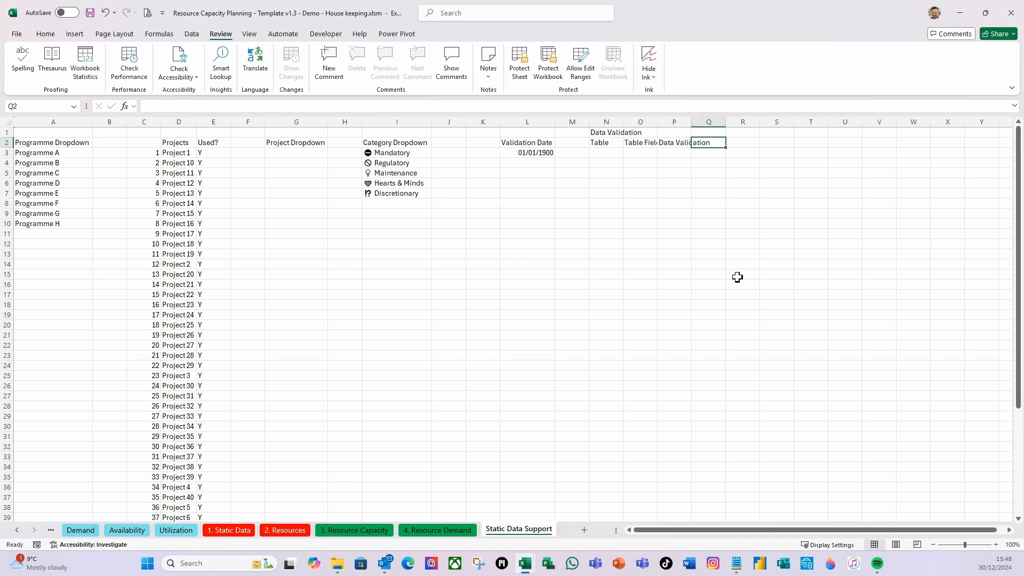
pyautogui.write('R')
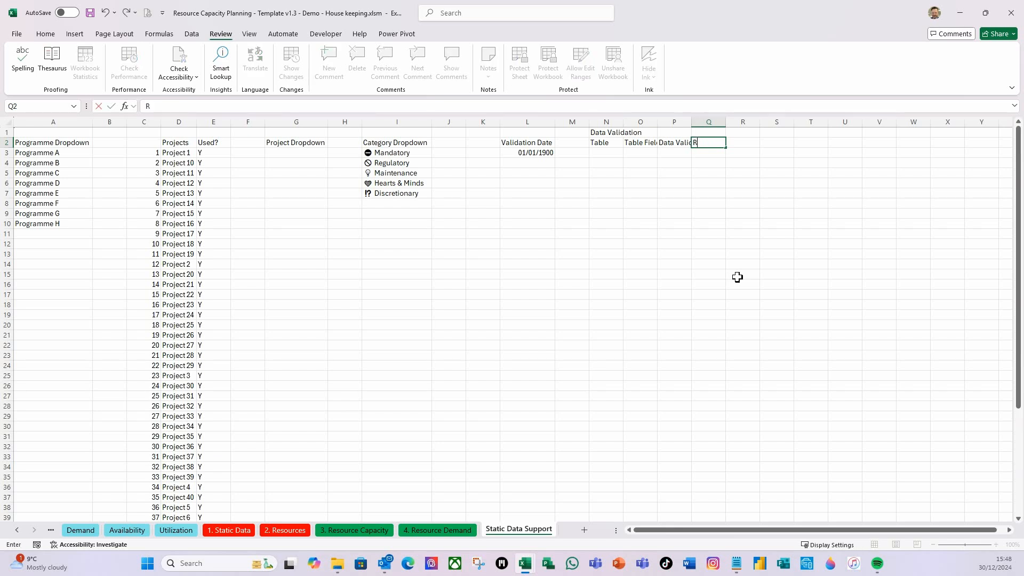
pyautogui.write('ange Name')
pyautogui.press('Tab')
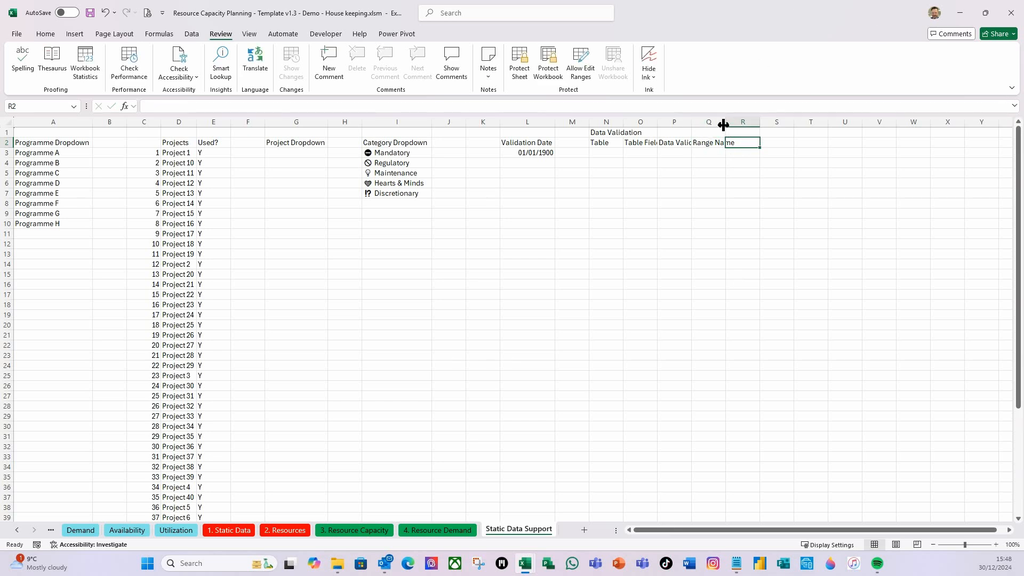
# Step: Widen columns O, P and Q so their headings fit, and select cell N3 under the Table heading
pyautogui.moveTo(726, 126); pyautogui.dragTo(758, 126)
pyautogui.moveTo(694, 123); pyautogui.dragTo(737, 123)
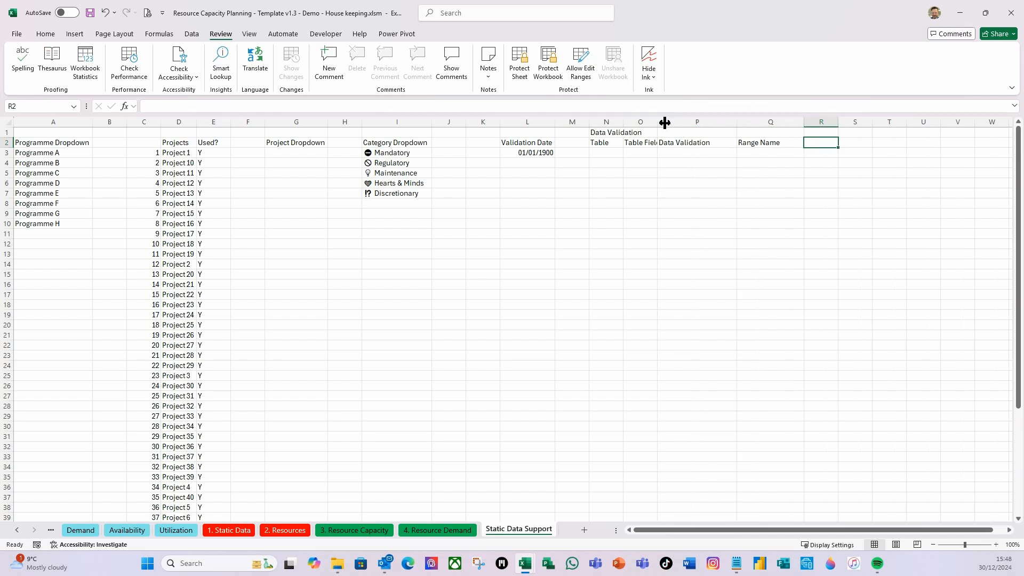
pyautogui.moveTo(658, 122); pyautogui.dragTo(694, 135)
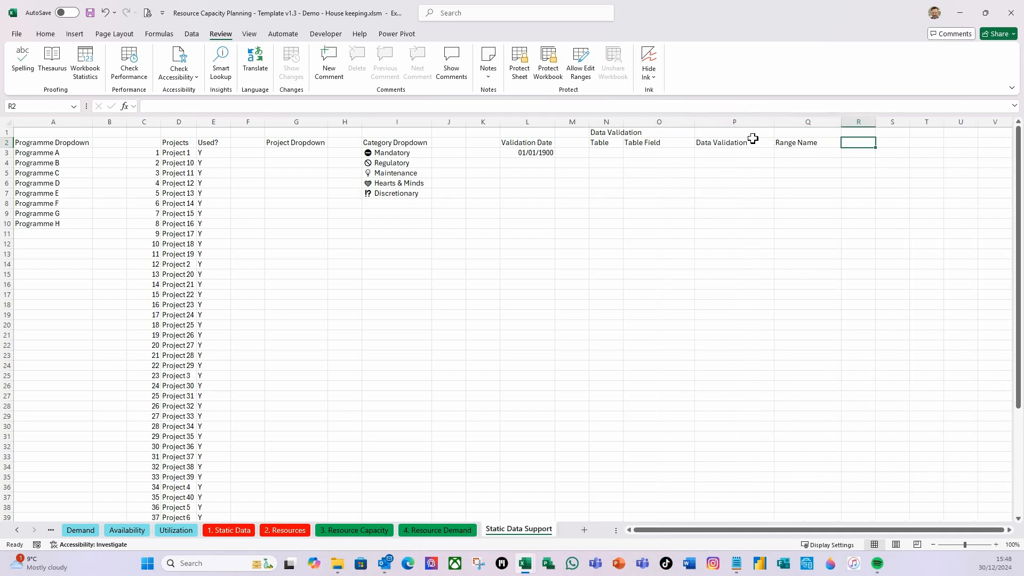
pyautogui.click(613, 153)
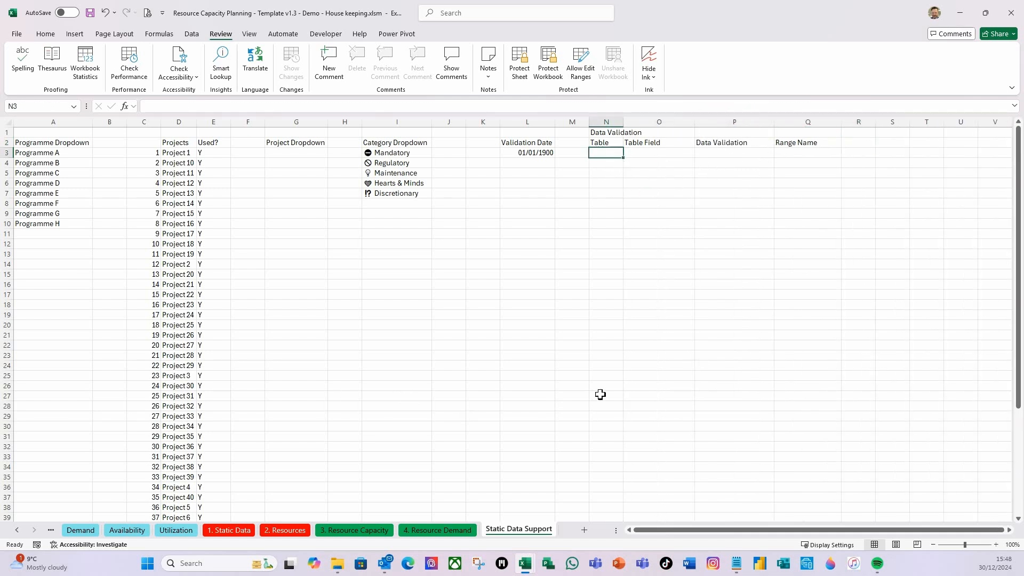
# Step: Change the header in cell C4 of the 1. Static Data sheet back to Category
pyautogui.click(231, 531)
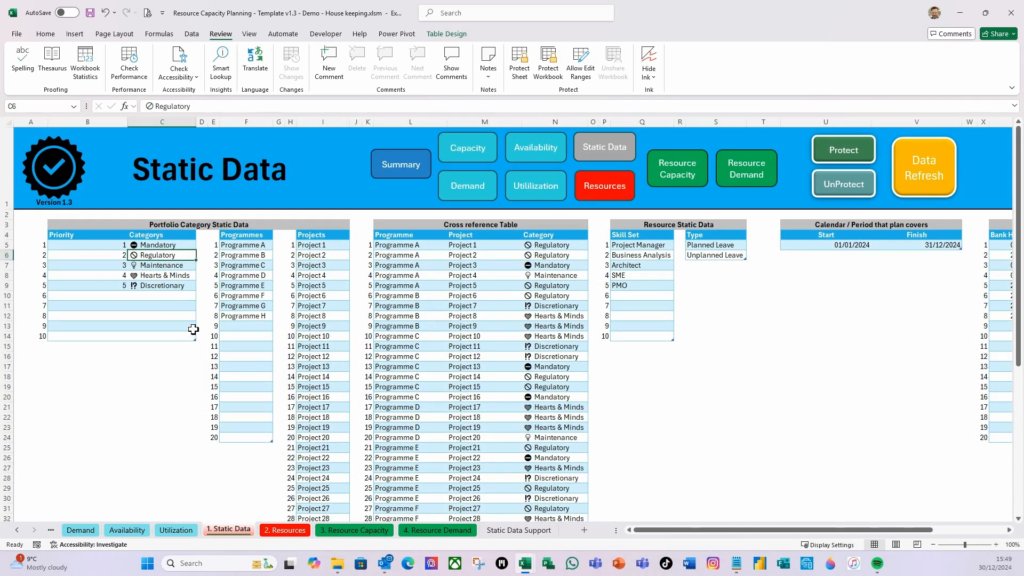
pyautogui.click(156, 235)
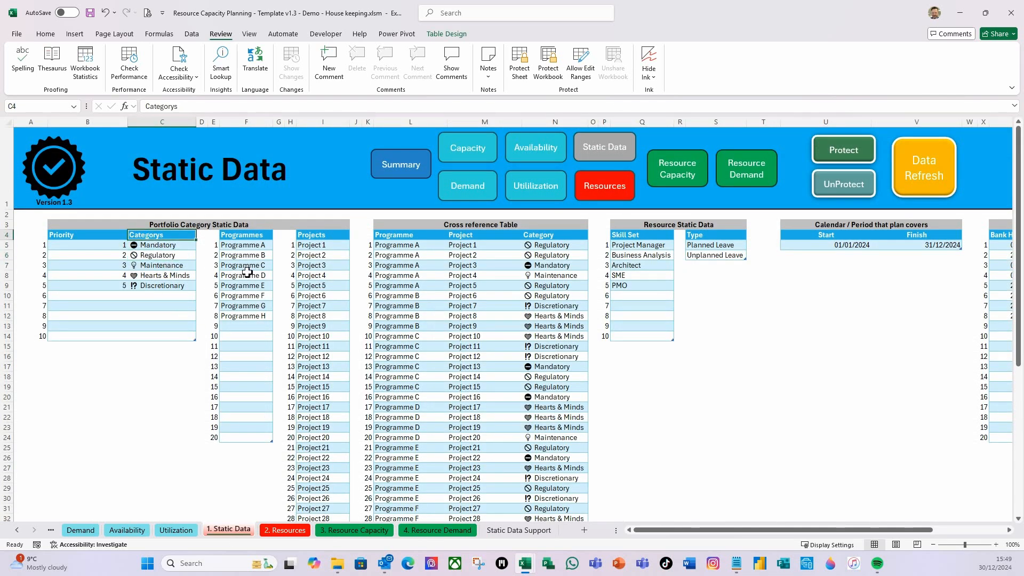
pyautogui.click(178, 107)
pyautogui.press('BackSpace')
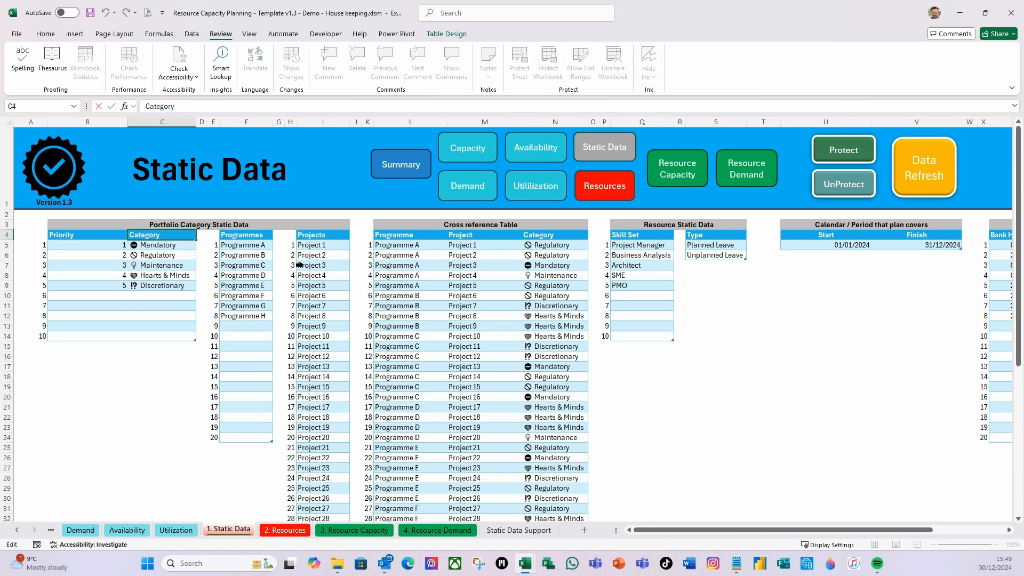
pyautogui.press('Return')
# Step: Add Demo as a new category in cell C10 of the portfolio category table
pyautogui.click(160, 297)
pyautogui.write('Demo')
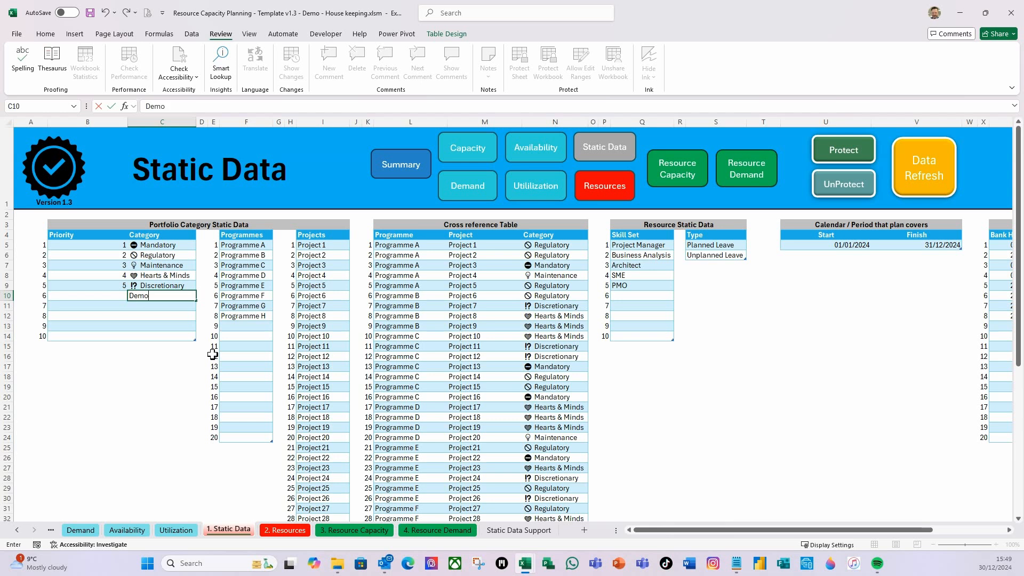
pyautogui.press('Return')
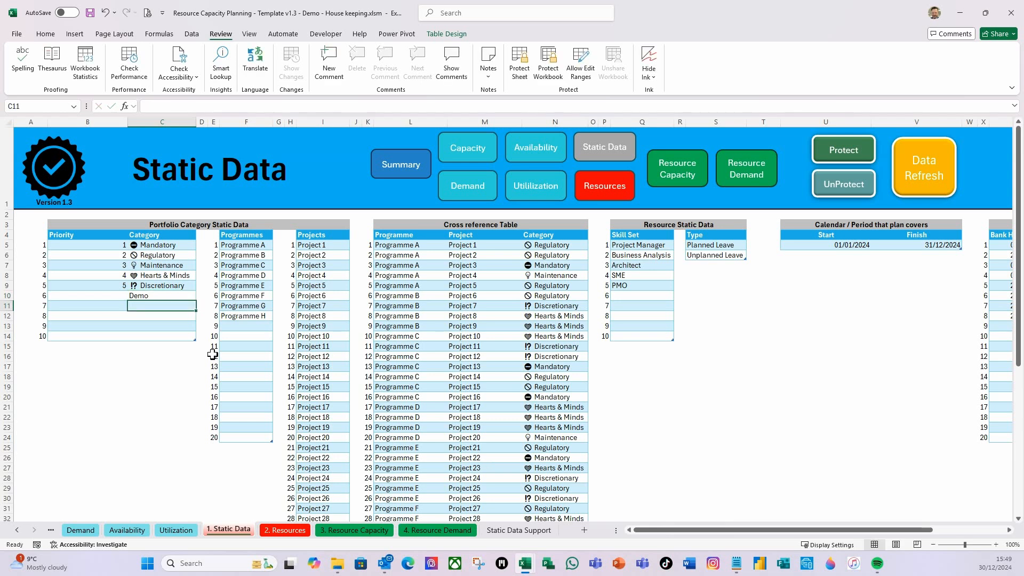
# Step: Try to enter Demo a second time in cell C11, cancel the entry, and select cell C10
pyautogui.write('Demo')
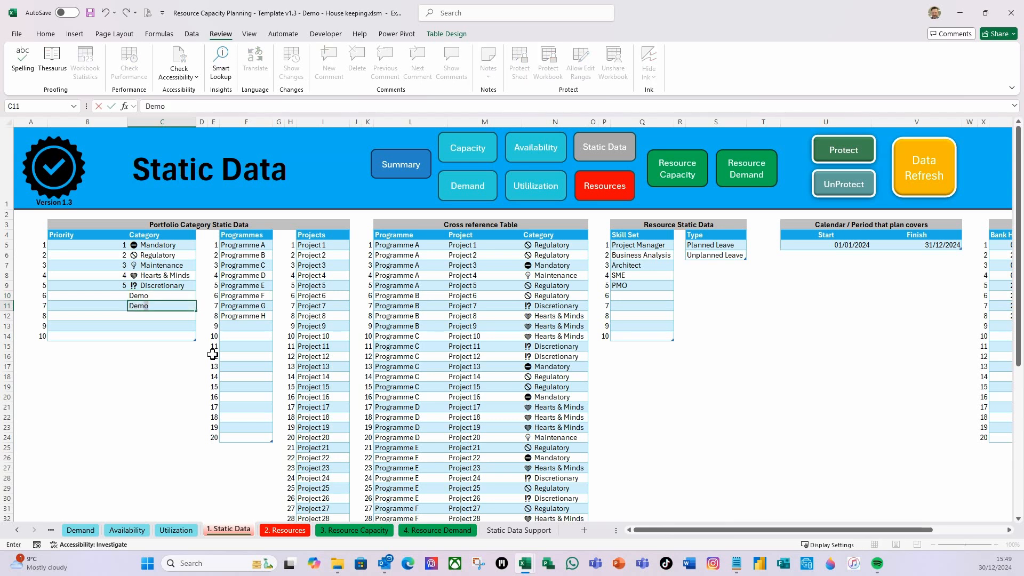
pyautogui.press('Return')
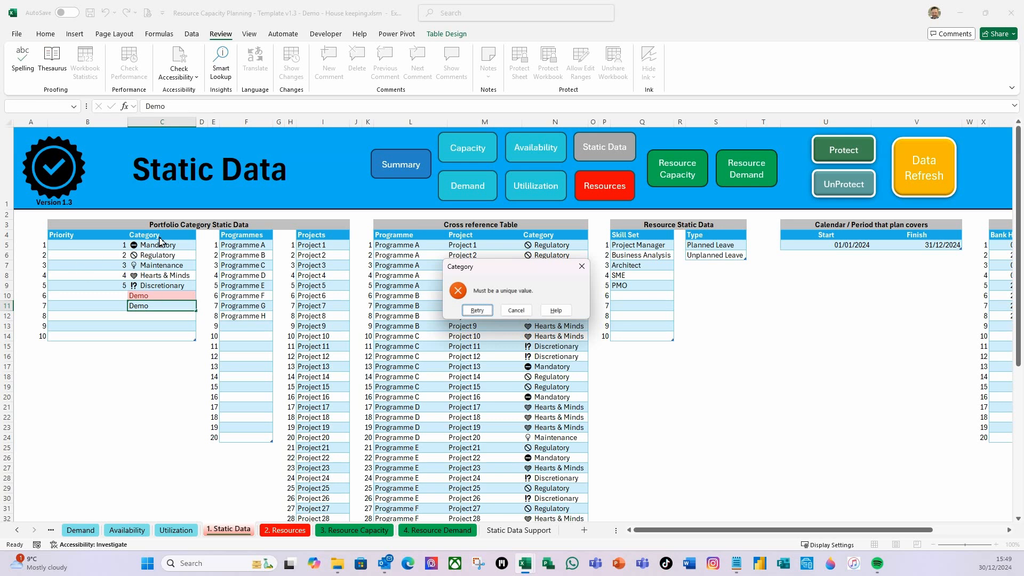
pyautogui.click(516, 311)
pyautogui.click(152, 297)
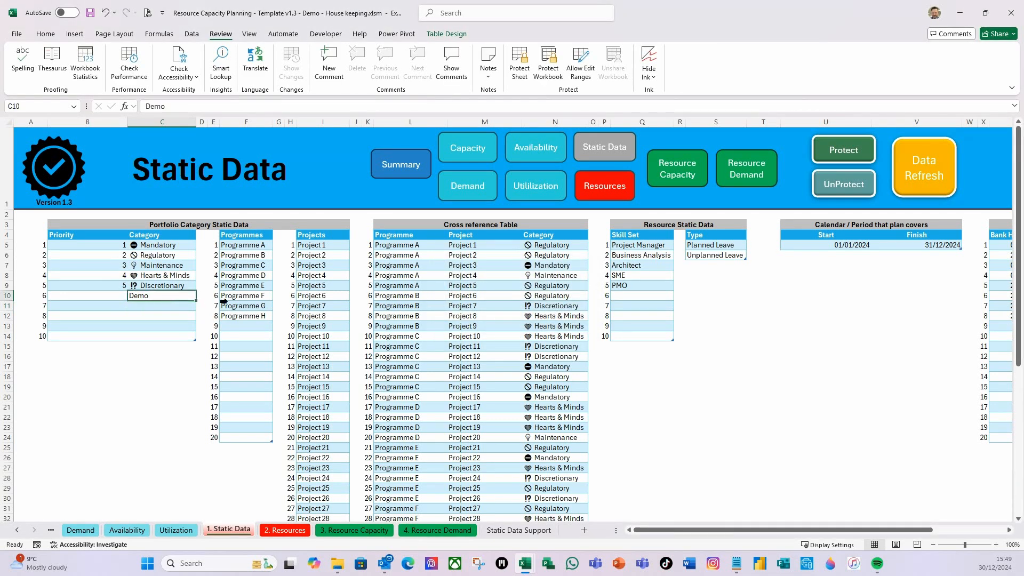
# Step: Delete the Demo entry from cell C10 of the portfolio category table
pyautogui.press('Delete')
pyautogui.click(163, 305)
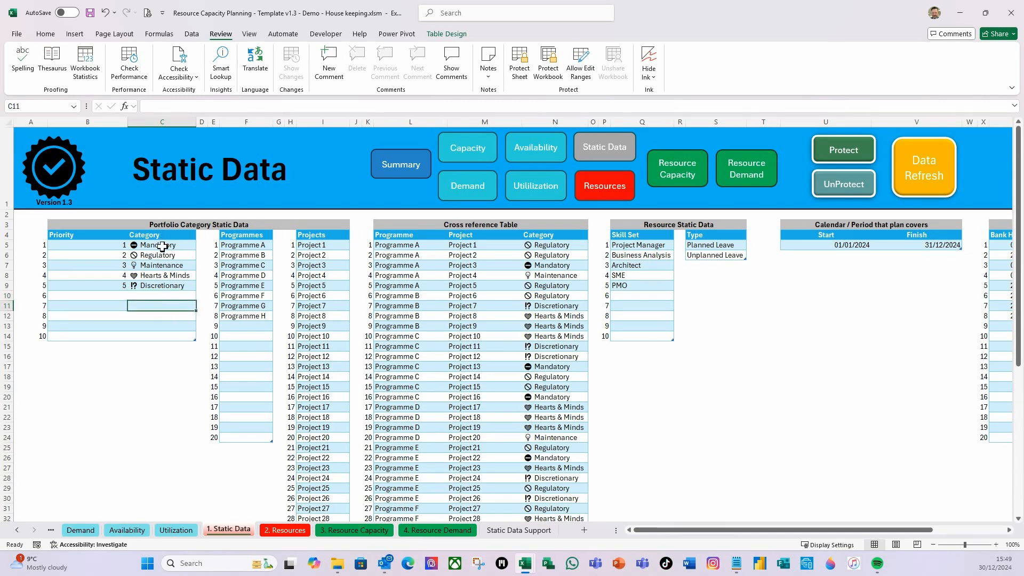
# Step: Copy the portfolio category table's name, tblPortCategory, into cell N3 of the Static Data Support sheet
pyautogui.click(160, 246)
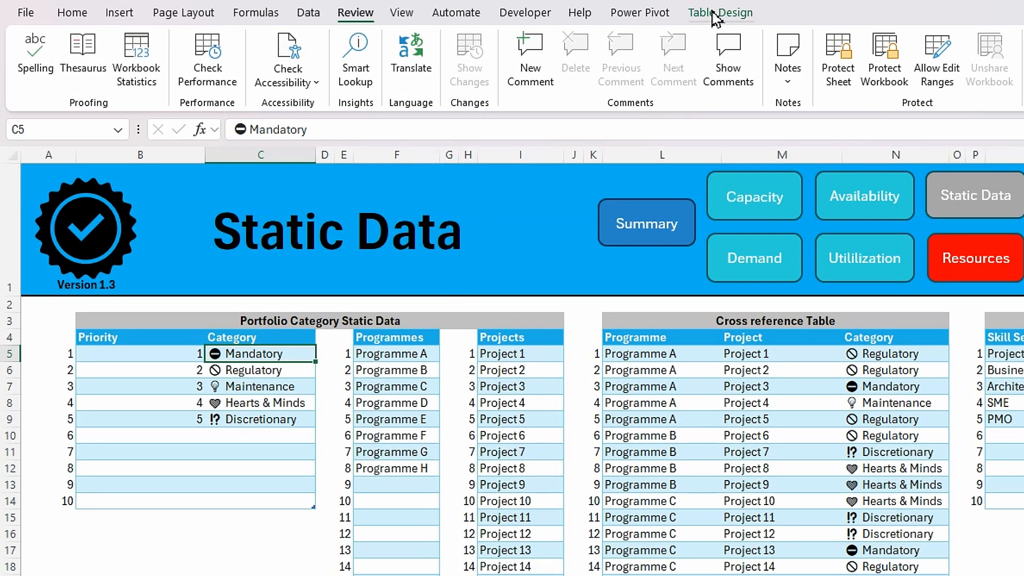
pyautogui.click(717, 19)
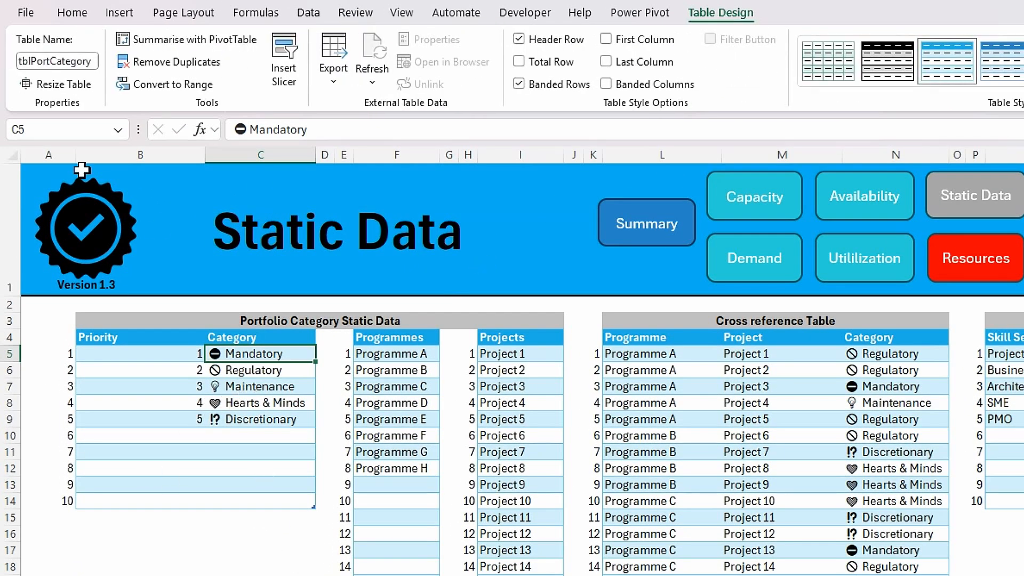
pyautogui.click(54, 61)
pyautogui.hotkey('ctrl', 'c')
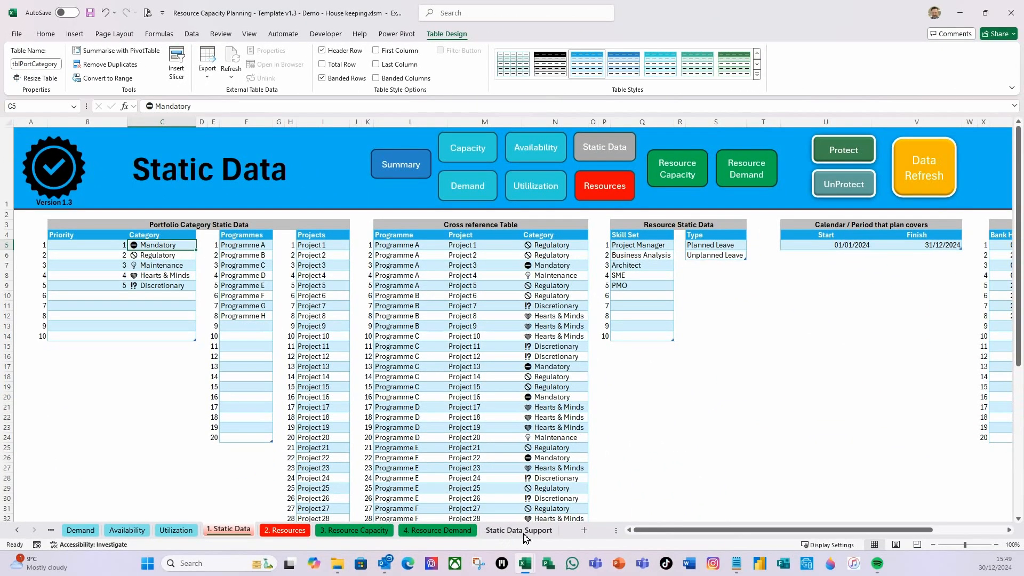
pyautogui.click(519, 529)
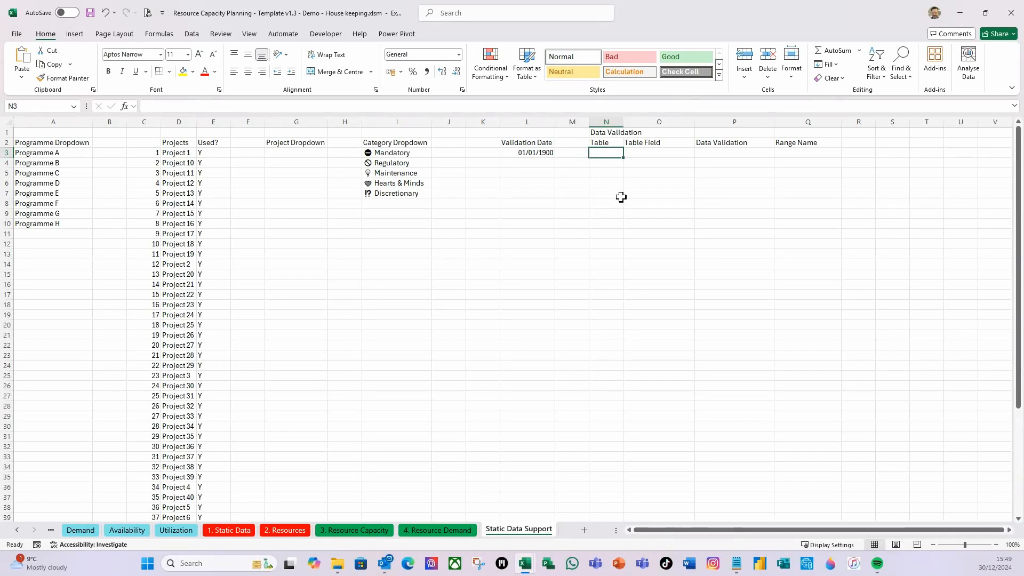
pyautogui.hotkey('ctrl', 'v')
pyautogui.press('Right')
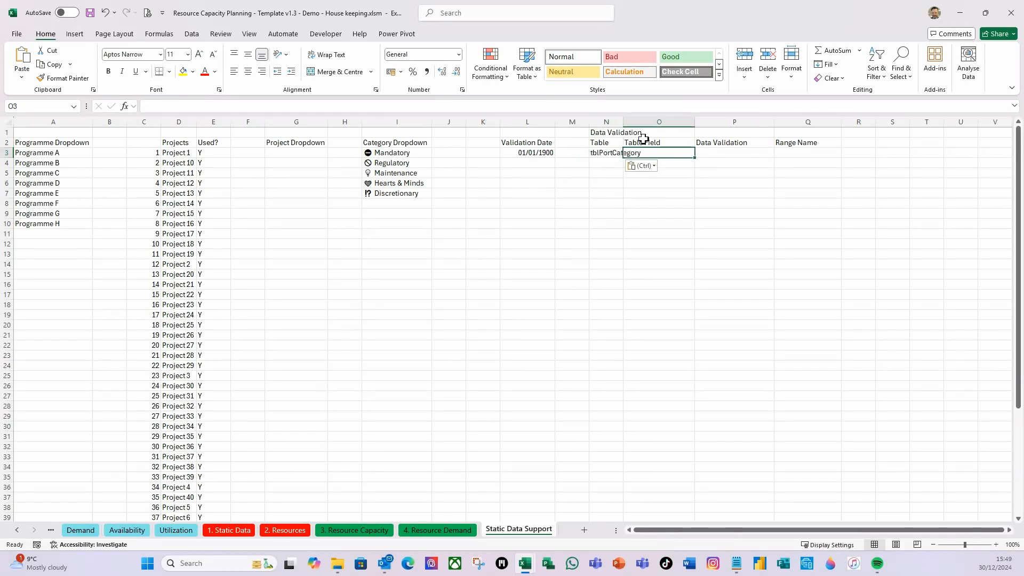
# Step: Widen column N to fit the table name and enter Category in cell O3 under Table Field
pyautogui.moveTo(623, 122); pyautogui.dragTo(648, 123)
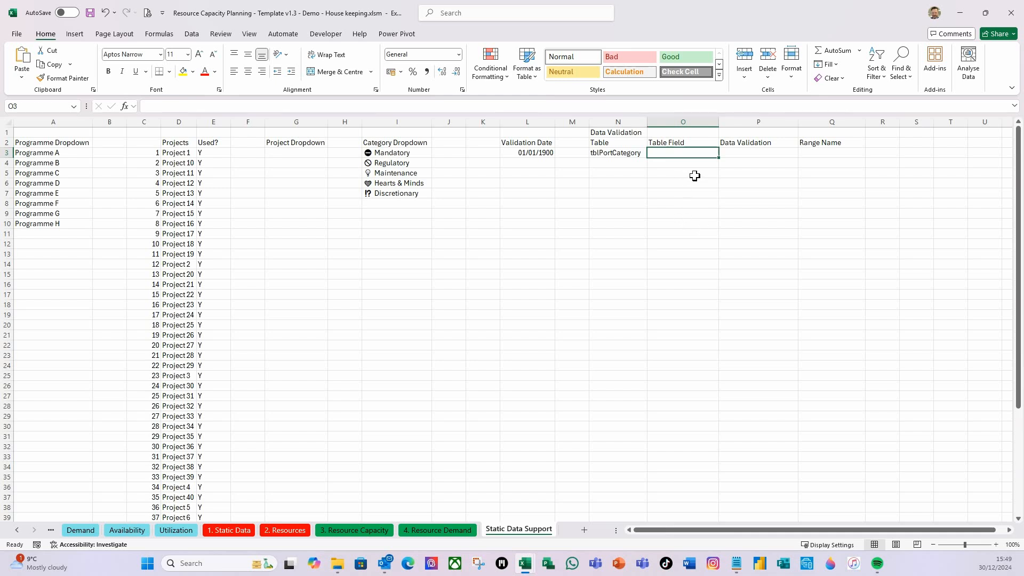
pyautogui.write('Category')
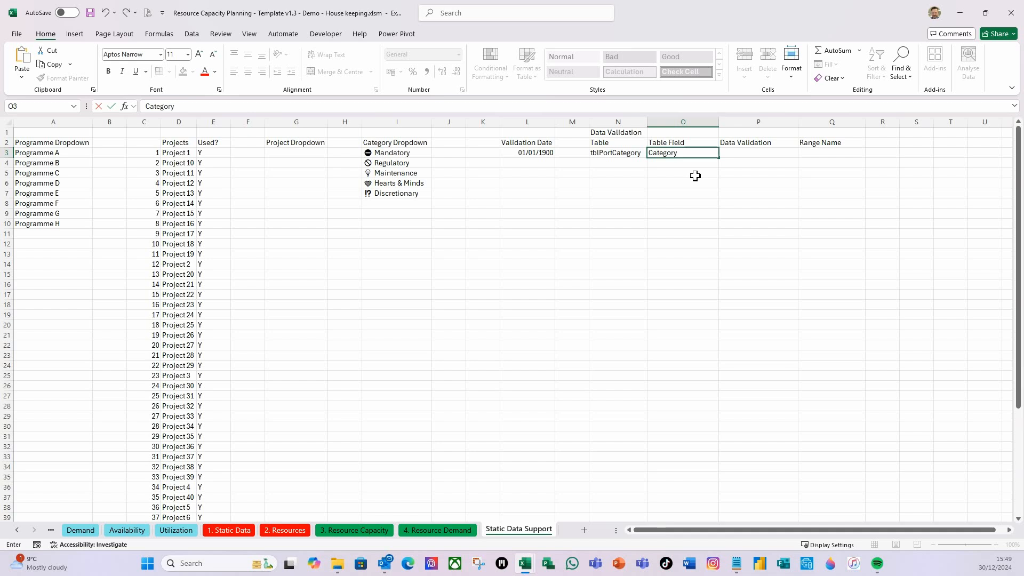
pyautogui.press('Tab')
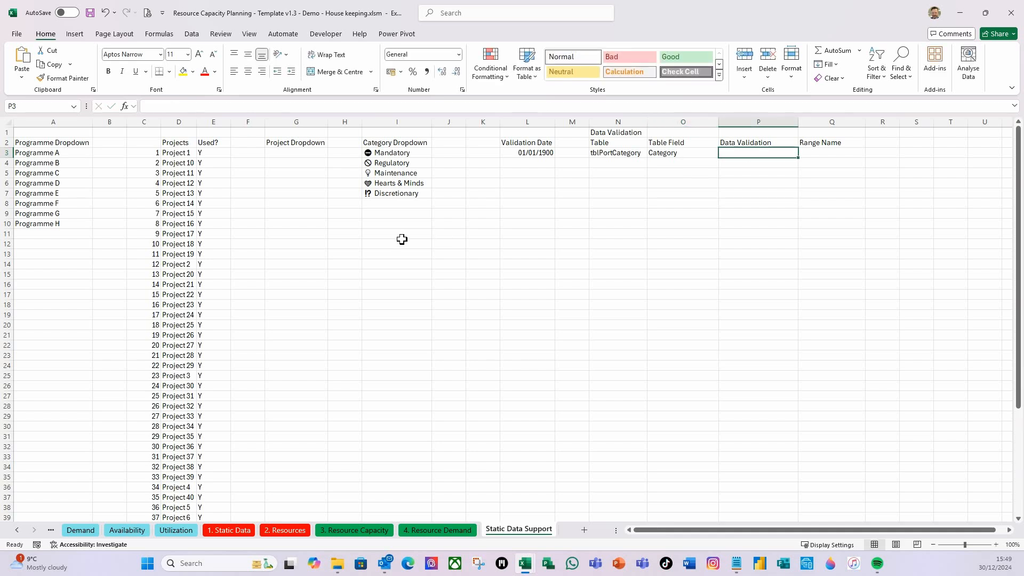
# Step: Copy the quoted reference "tblPortCategory[Category]" from the data validation formula of cell C5 on 1. Static Data, leaving the rule as it is
pyautogui.click(242, 530)
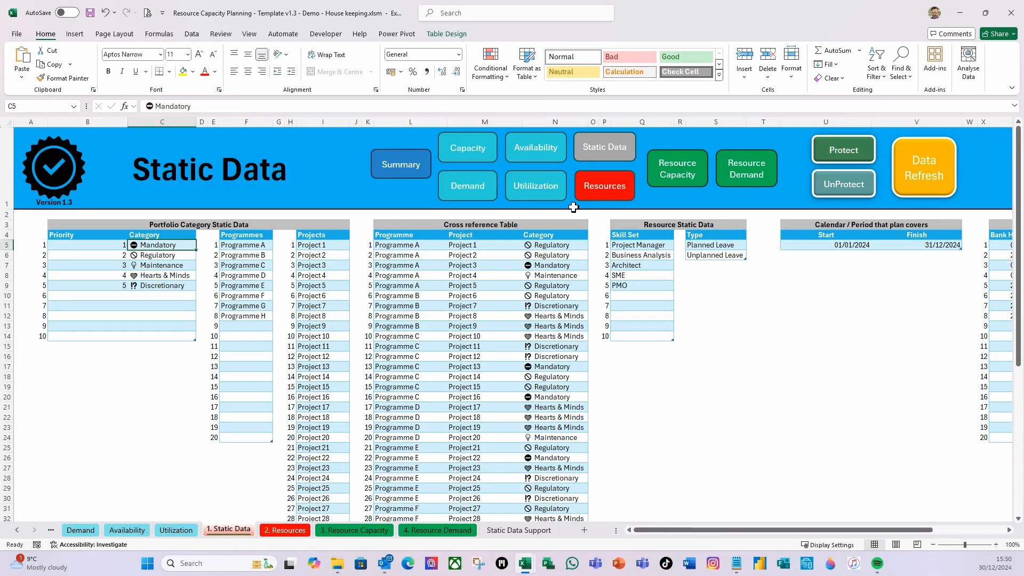
pyautogui.click(192, 34)
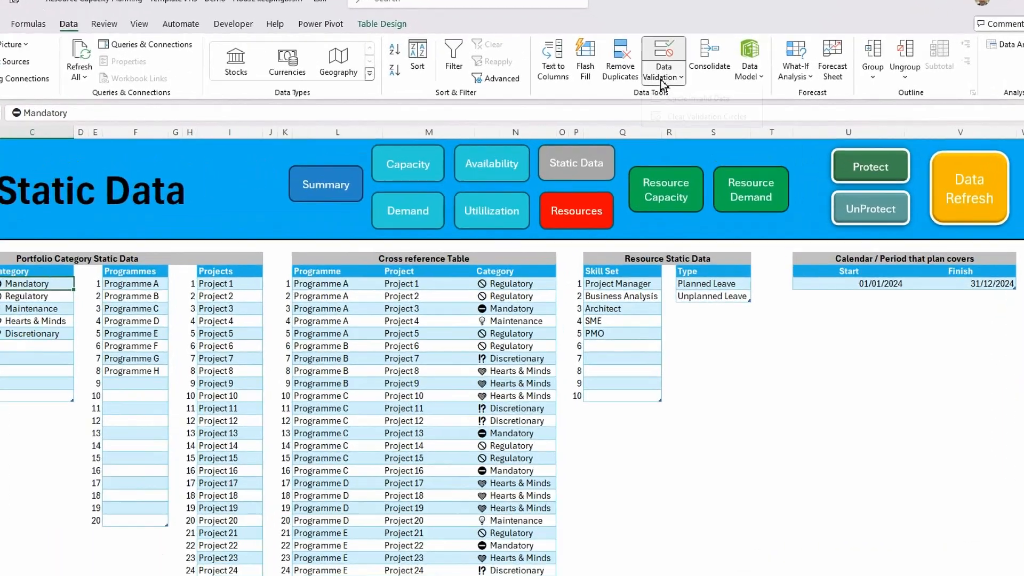
pyautogui.click(676, 77)
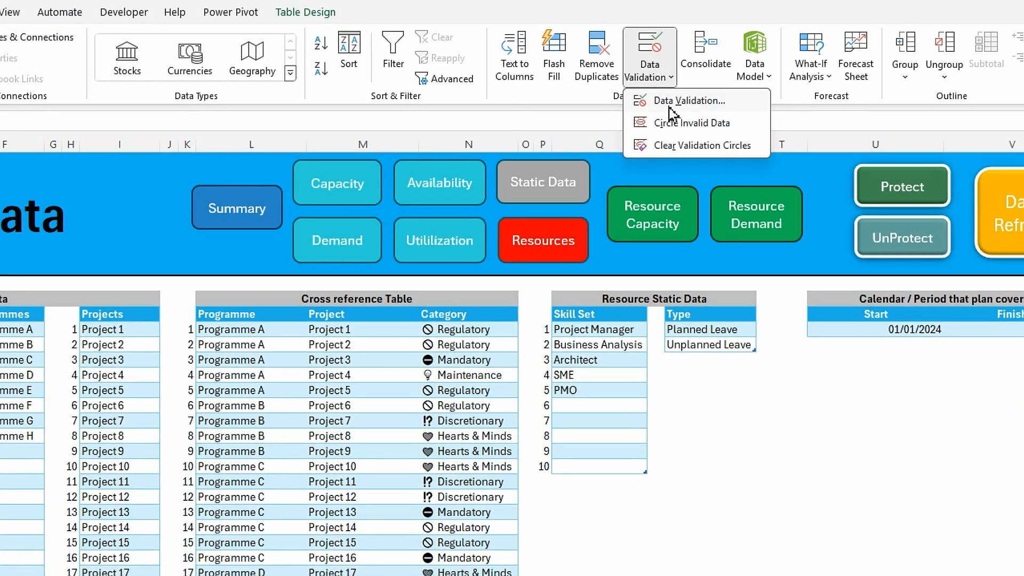
pyautogui.click(684, 91)
pyautogui.click(532, 197)
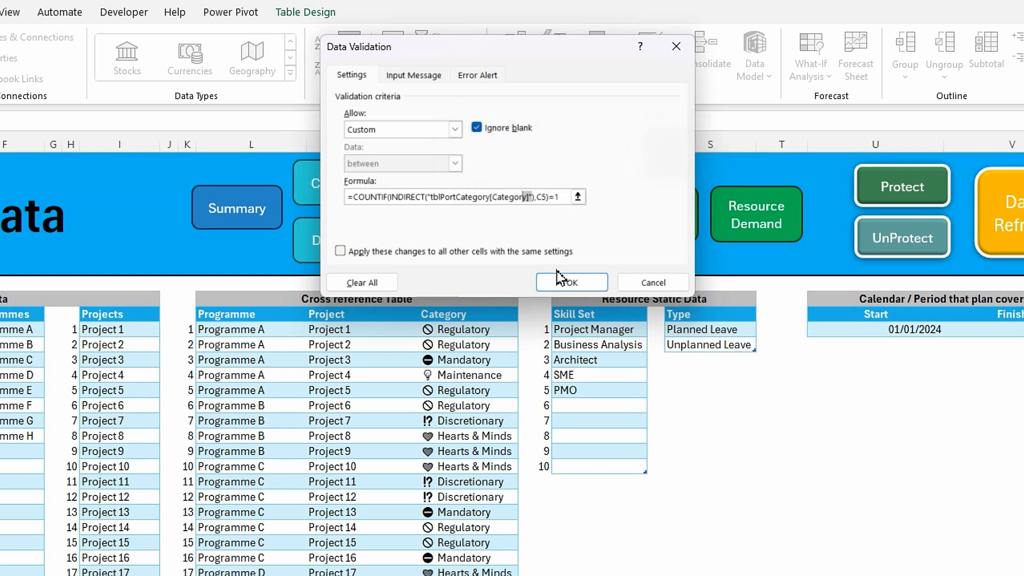
pyautogui.hotkey('shift', 'Left')
pyautogui.hotkey('shift', 'Left')
pyautogui.hotkey('shift', 'Left')
pyautogui.hotkey('shift', 'Left')
pyautogui.hotkey('shift', 'Left')
pyautogui.hotkey('shift', 'Left')
pyautogui.hotkey('shift', 'Left')
pyautogui.hotkey('shift', 'Left')
pyautogui.hotkey('shift', 'Left')
pyautogui.hotkey('shift', 'Left')
pyautogui.hotkey('shift', 'Left')
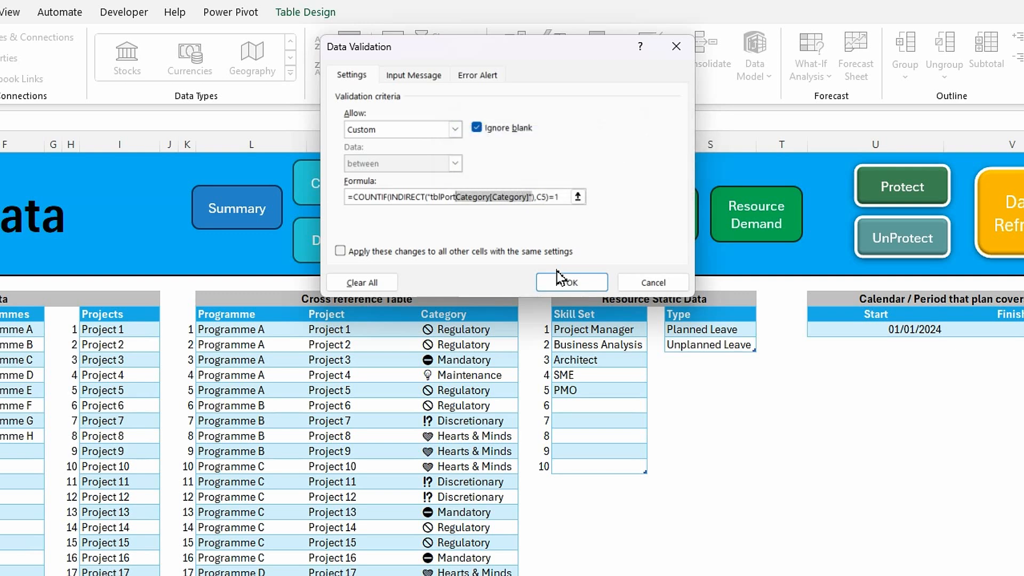
pyautogui.hotkey('shift', 'Left')
pyautogui.hotkey('shift', 'Left')
pyautogui.hotkey('shift', 'Left')
pyautogui.hotkey('ctrl', 'c')
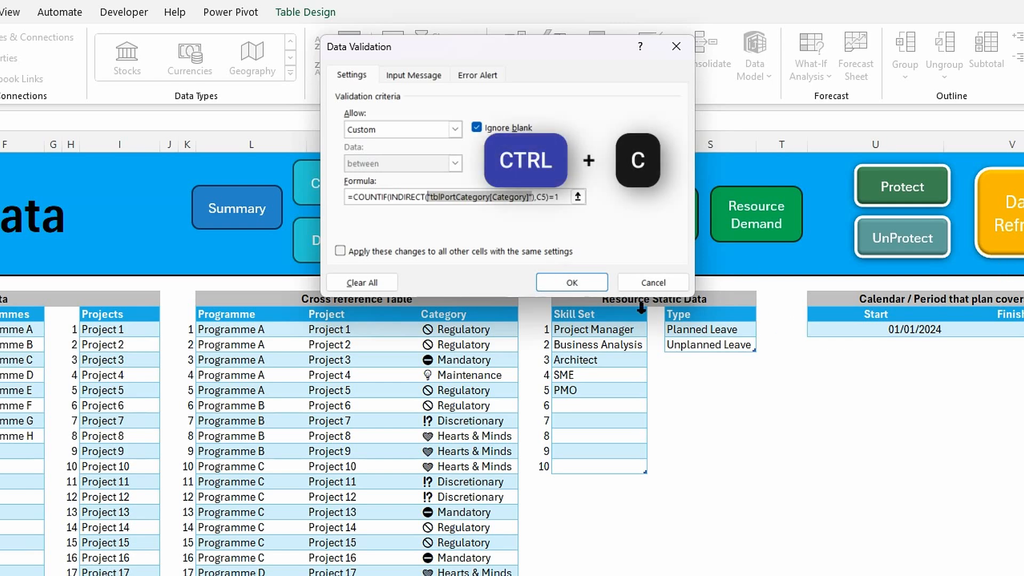
pyautogui.click(653, 282)
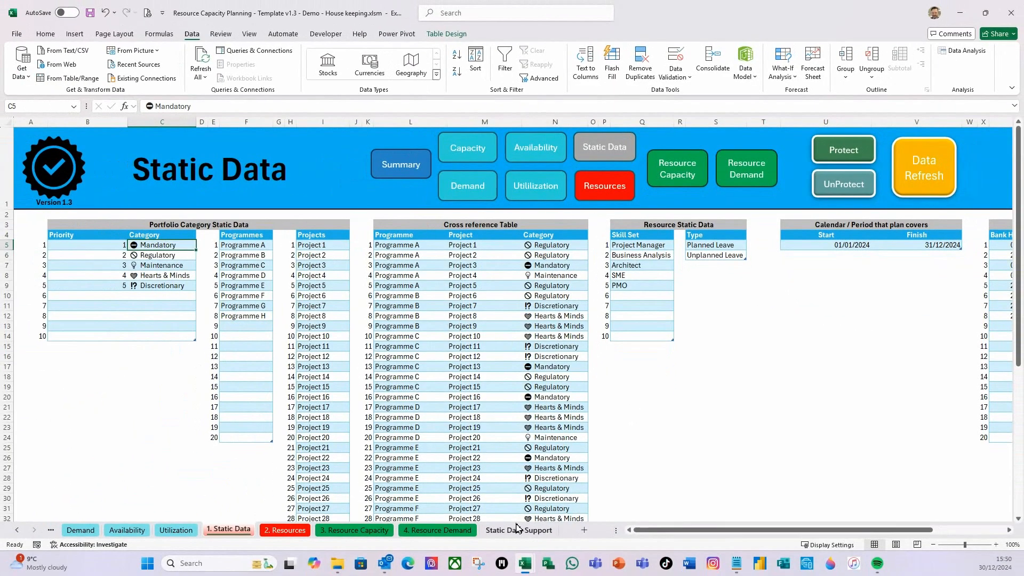
# Step: Begin a formula in cell P3 of Static Data Support with the copied reference: ="tblPortCategory[Category]"
pyautogui.click(519, 529)
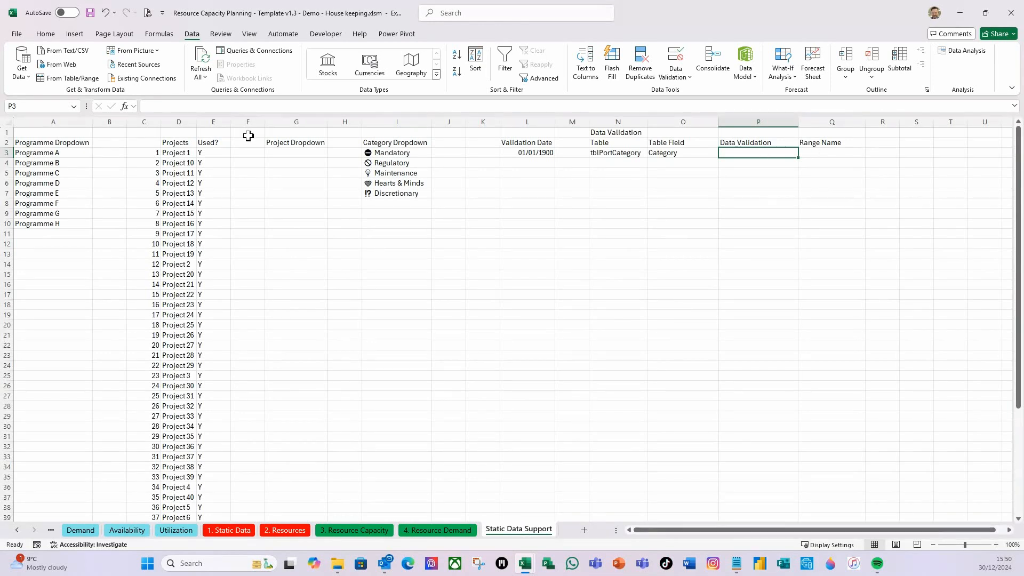
pyautogui.write('=')
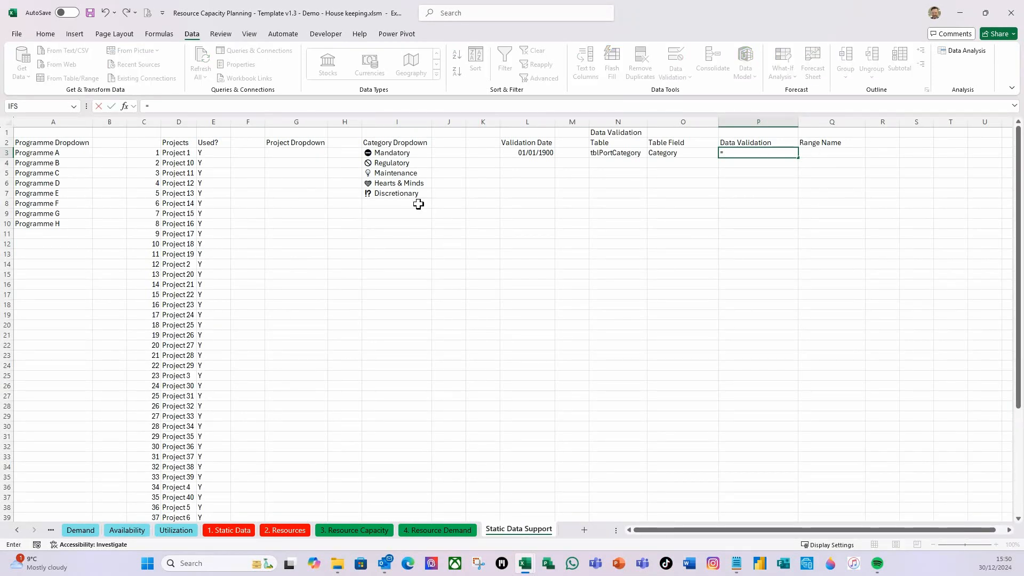
pyautogui.hotkey('ctrl', 'v')
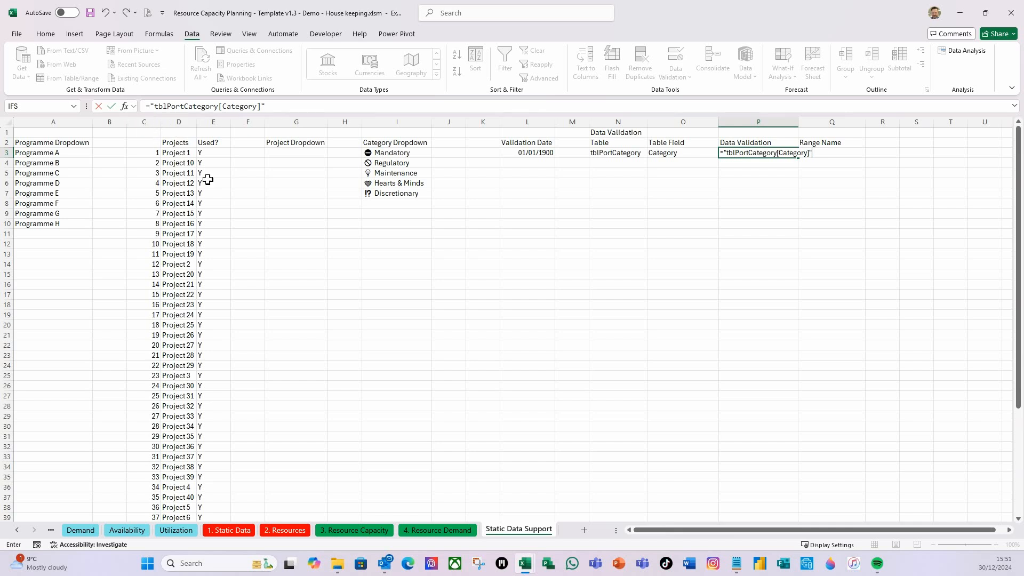
# Step: Replace the hard-coded field name in the P3 formula with the Category header, giving ="tblPortCategory["&tblPortCategory[[#Headers],[Category]]&"]"
pyautogui.click(226, 108)
pyautogui.write('"')
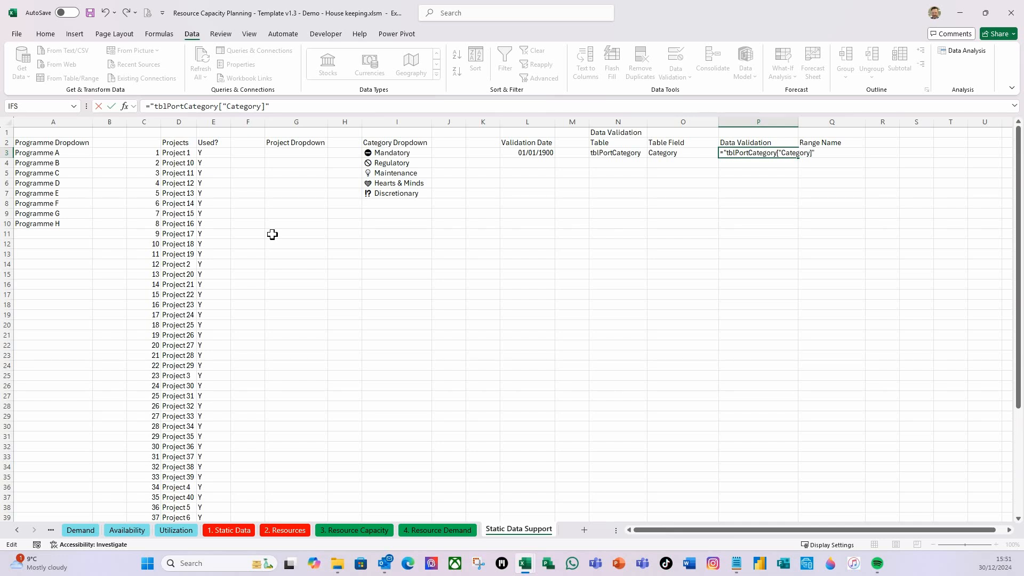
pyautogui.write('&')
pyautogui.press('Delete')
pyautogui.press('Delete')
pyautogui.press('Delete')
pyautogui.press('Delete')
pyautogui.press('Delete')
pyautogui.press('Delete')
pyautogui.press('Delete')
pyautogui.click(233, 530)
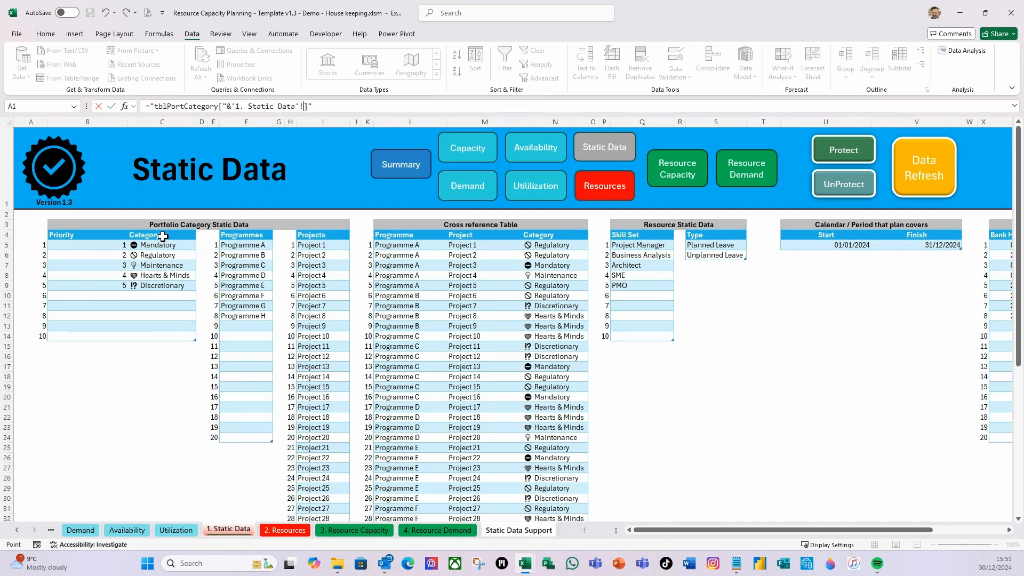
pyautogui.click(162, 236)
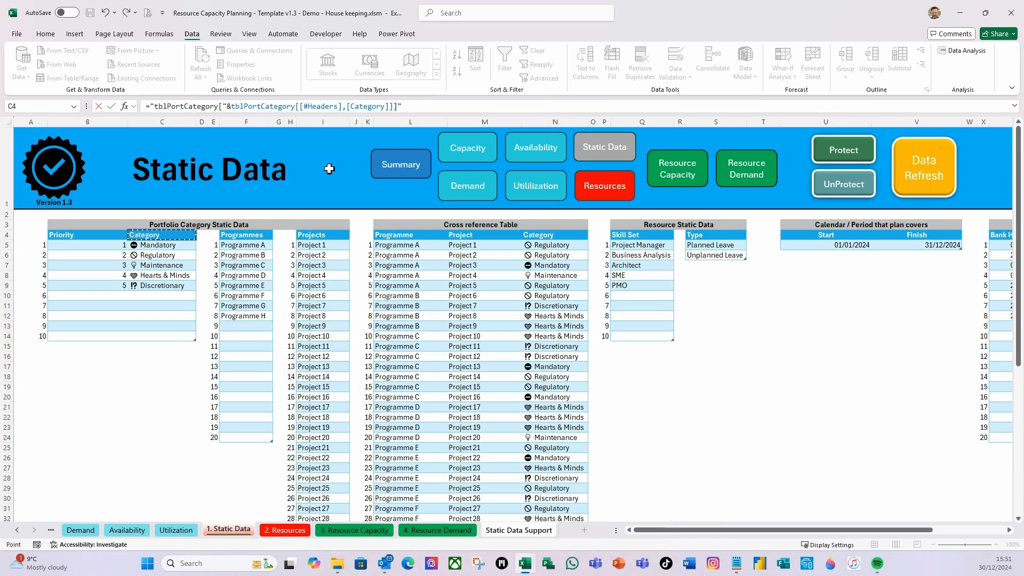
pyautogui.write('&')
pyautogui.press('Return')
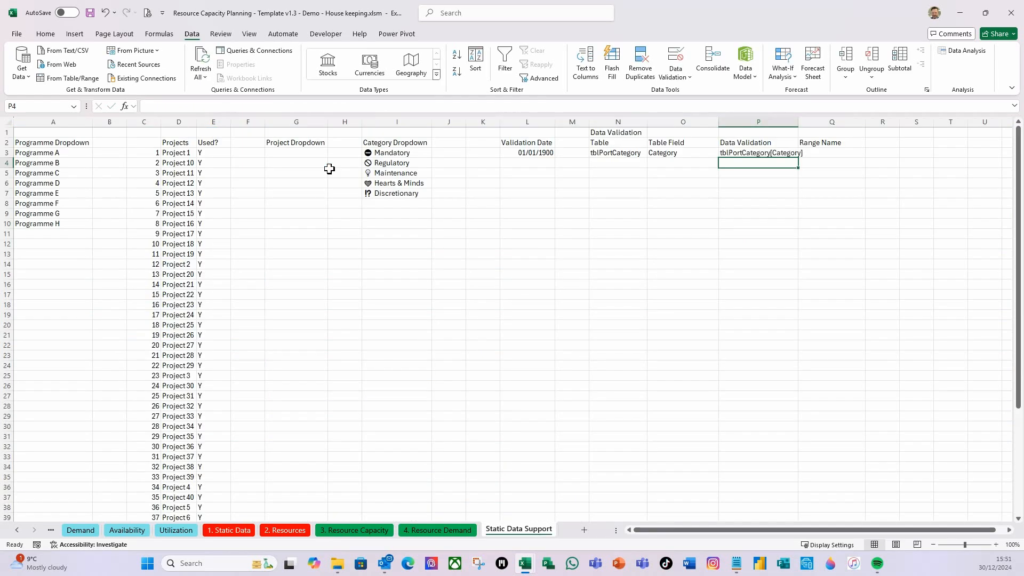
# Step: Widen column P so the reference text in cell P3 fits
pyautogui.moveTo(801, 128); pyautogui.dragTo(817, 126)
pyautogui.press('Up')
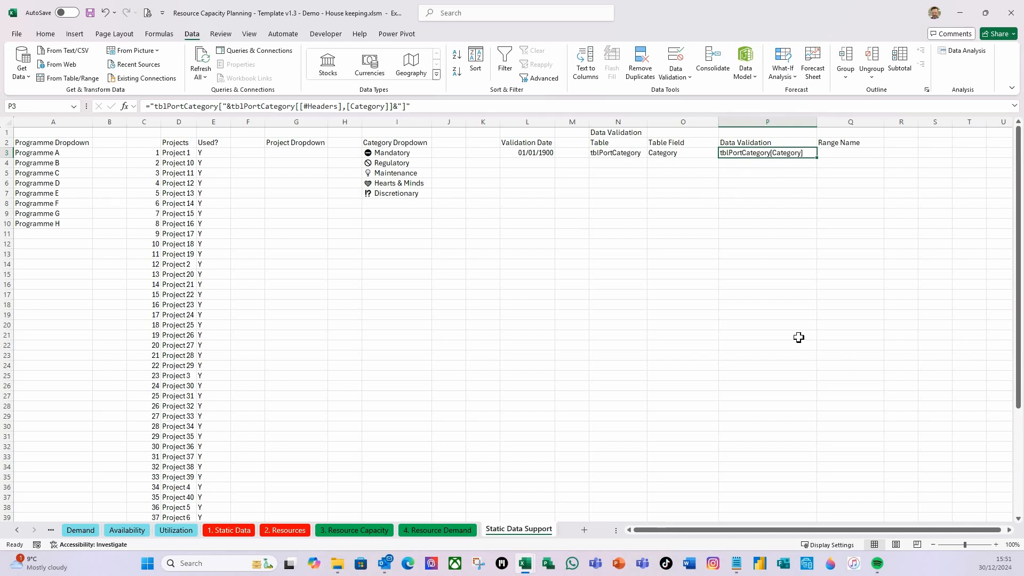
# Step: Define the range name rCategory for cell P3
pyautogui.click(836, 155)
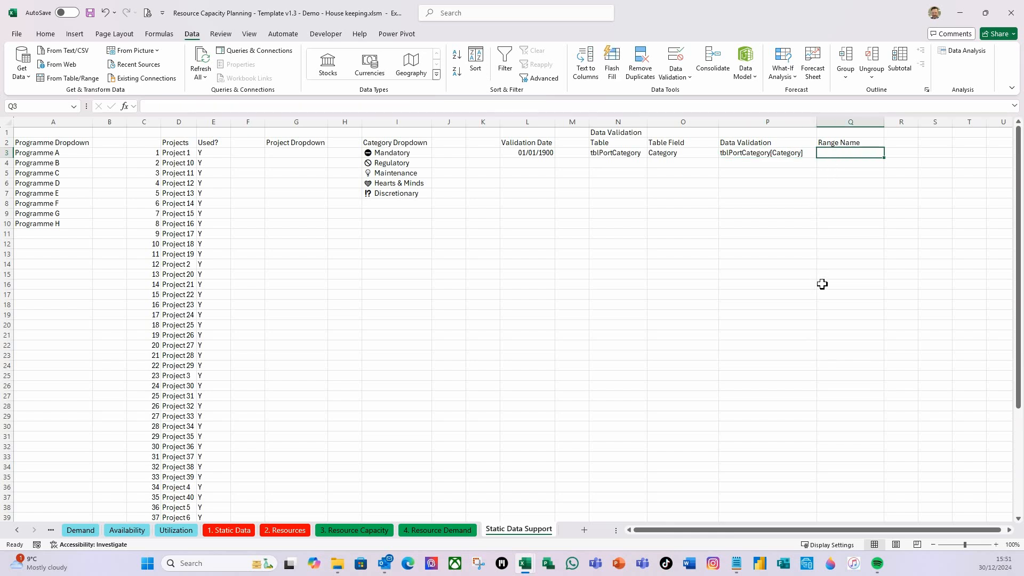
pyautogui.click(741, 156)
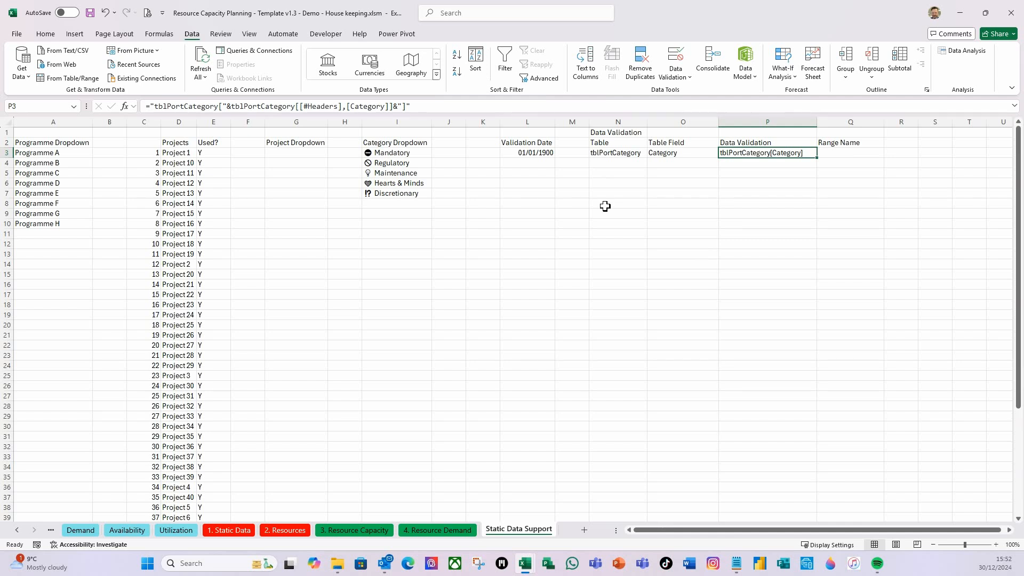
pyautogui.click(58, 106)
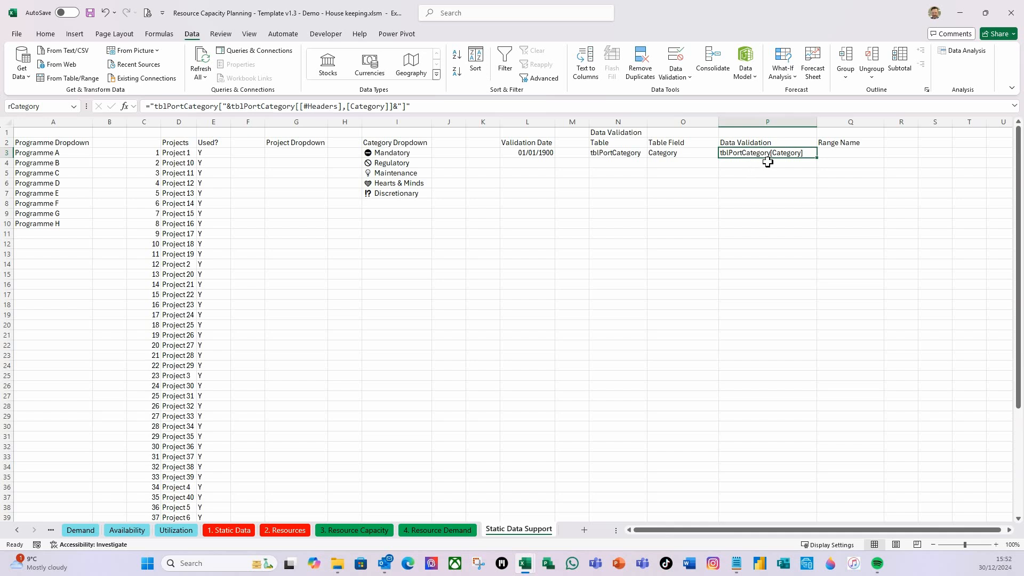
# Step: Copy the range name rCategory into cell Q3 under the Range Name heading
pyautogui.click(50, 106)
pyautogui.hotkey('ctrl', 'c')
pyautogui.press('Return')
pyautogui.click(853, 153)
pyautogui.hotkey('ctrl', 'v')
pyautogui.press('Return')
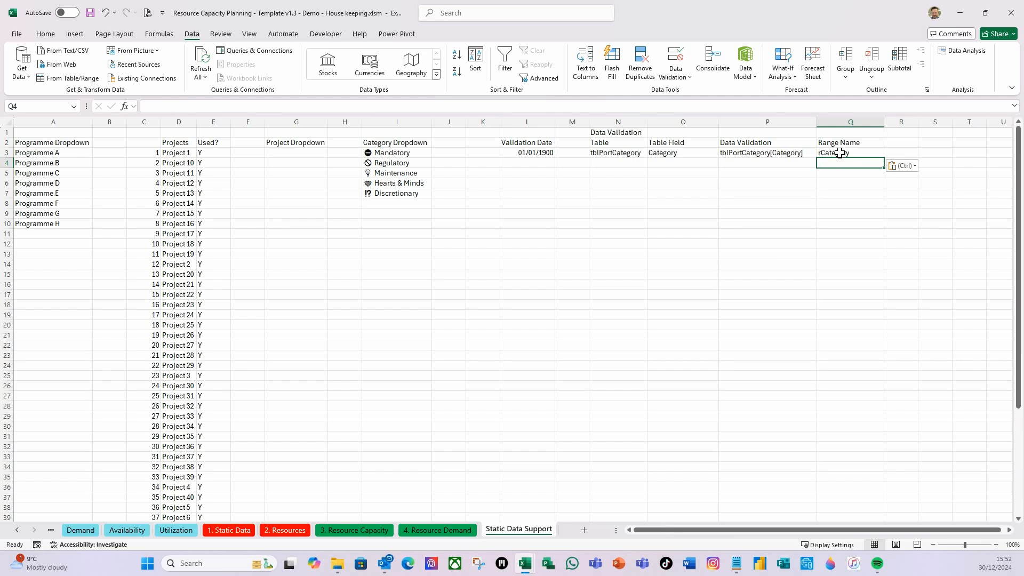
# Step: Change the custom validation formula for Static Data's Category cells C5:C14 to =COUNTIF(INDIRECT(rCategory),C5)=1
pyautogui.click(232, 531)
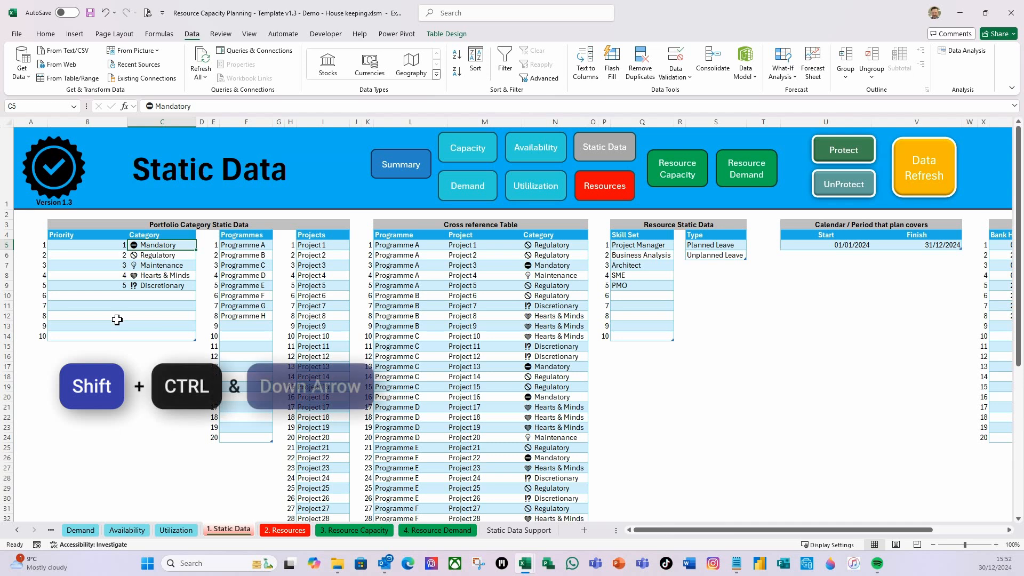
pyautogui.hotkey('ctrl', 'shift', 'Down')
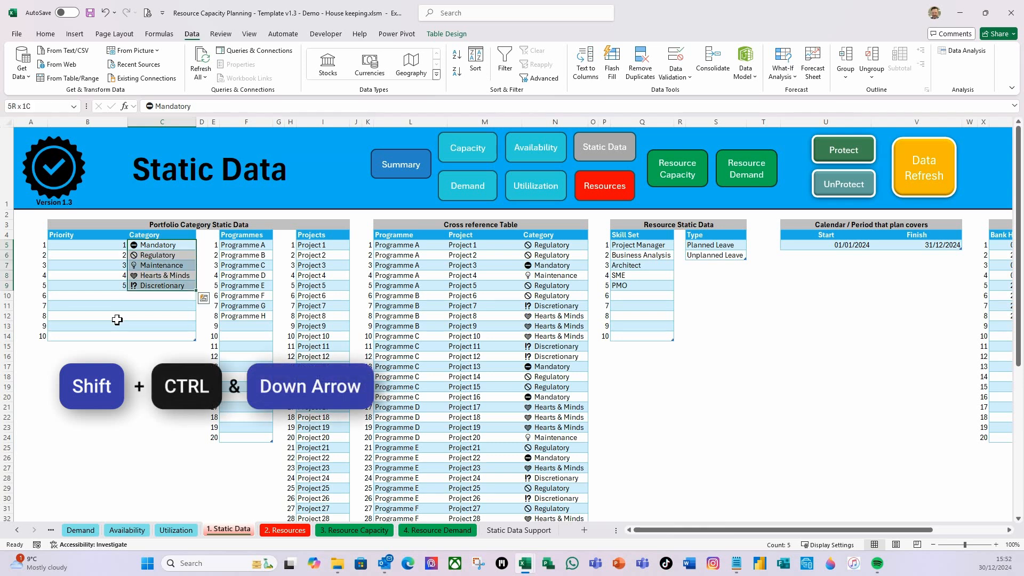
pyautogui.hotkey('ctrl', 'shift', 'Down')
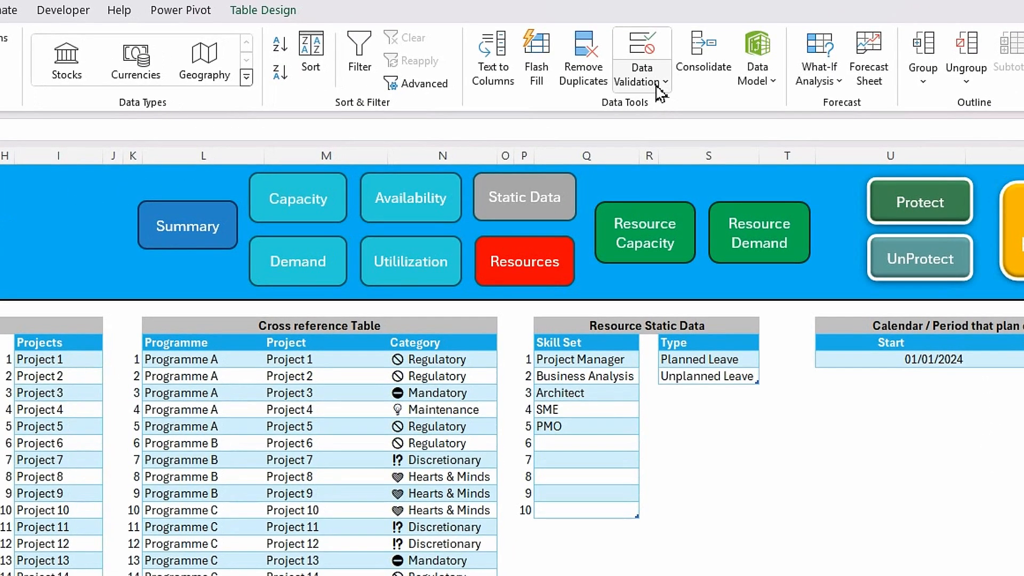
pyautogui.click(660, 85)
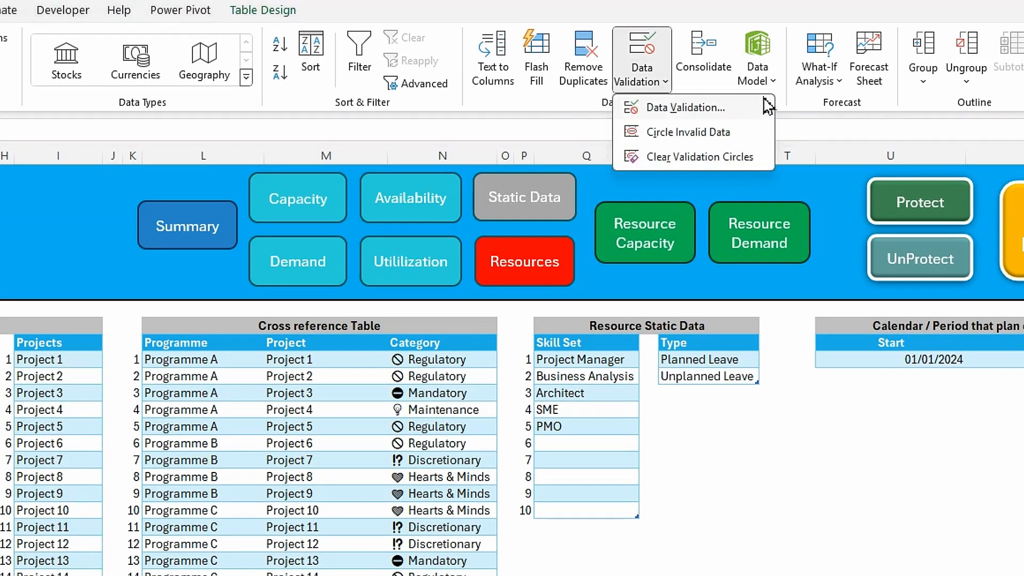
pyautogui.click(680, 110)
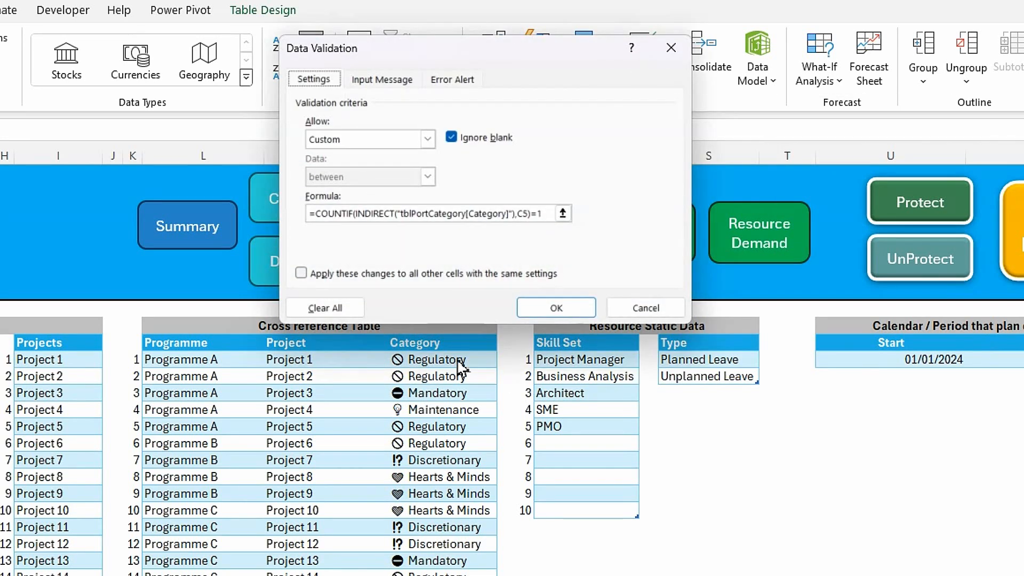
pyautogui.click(510, 214)
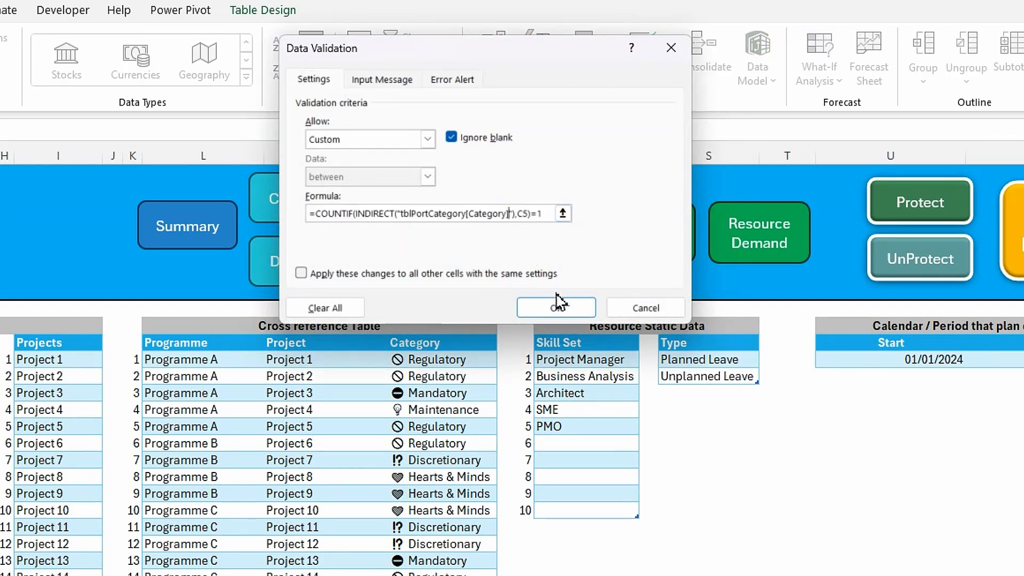
pyautogui.press('F2')
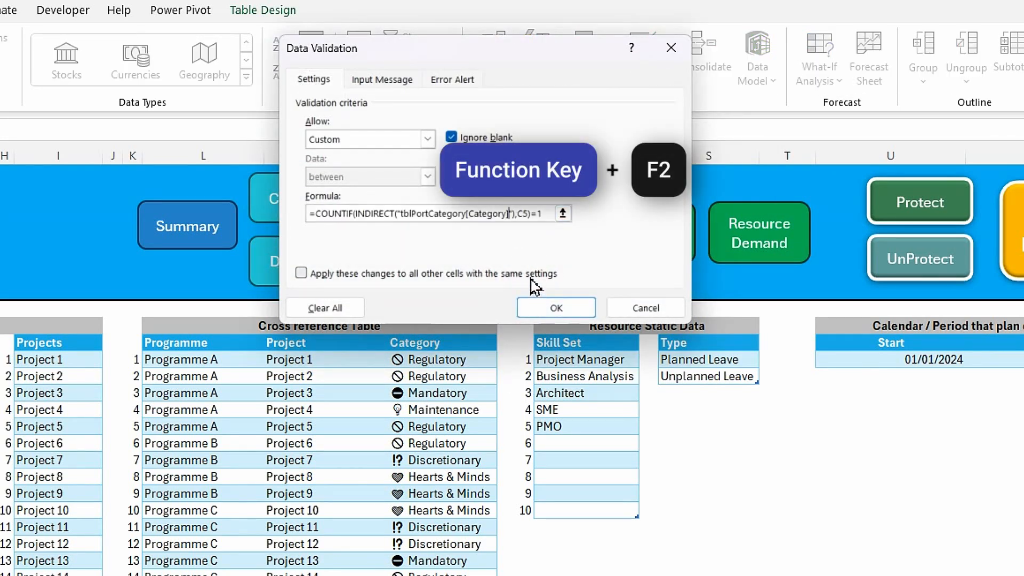
pyautogui.press('Right')
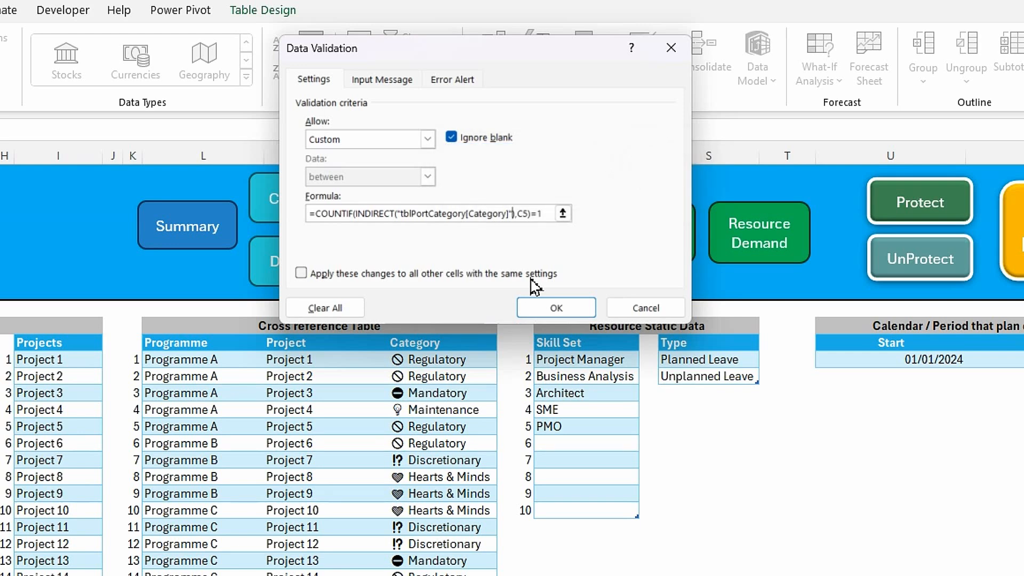
pyautogui.press('BackSpace')
pyautogui.press('BackSpace')
pyautogui.press('BackSpace')
pyautogui.press('BackSpace')
pyautogui.press('BackSpace')
pyautogui.press('BackSpace')
pyautogui.press('BackSpace')
pyautogui.press('BackSpace')
pyautogui.press('BackSpace')
pyautogui.press('BackSpace')
pyautogui.press('BackSpace')
pyautogui.press('BackSpace')
pyautogui.press('BackSpace')
pyautogui.press('BackSpace')
pyautogui.press('BackSpace')
pyautogui.press('BackSpace')
pyautogui.press('BackSpace')
pyautogui.press('BackSpace')
pyautogui.press('BackSpace')
pyautogui.press('BackSpace')
pyautogui.press('BackSpace')
pyautogui.press('BackSpace')
pyautogui.press('BackSpace')
pyautogui.press('BackSpace')
pyautogui.press('BackSpace')
pyautogui.press('BackSpace')
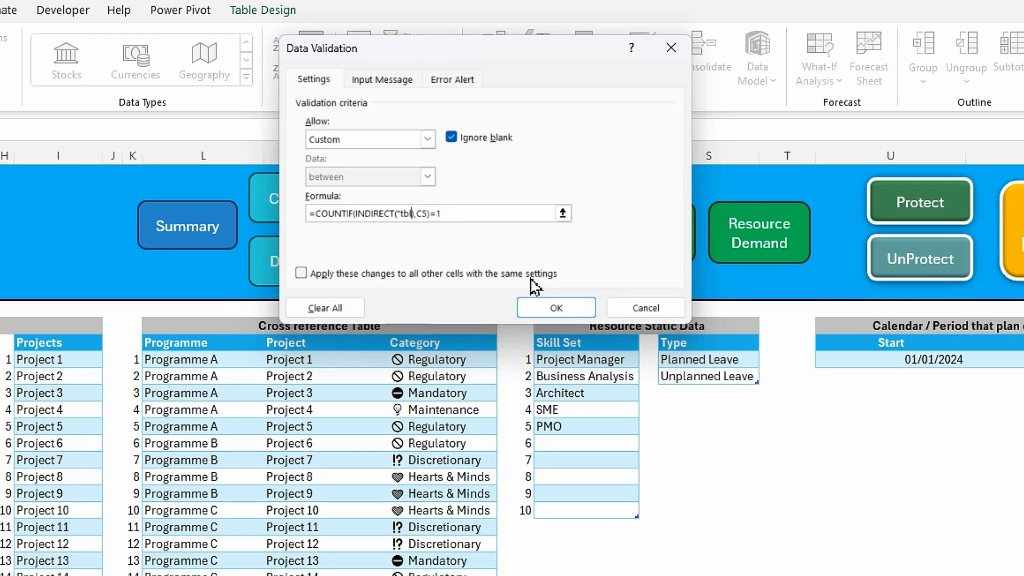
pyautogui.press('BackSpace')
pyautogui.hotkey('ctrl', 'v')
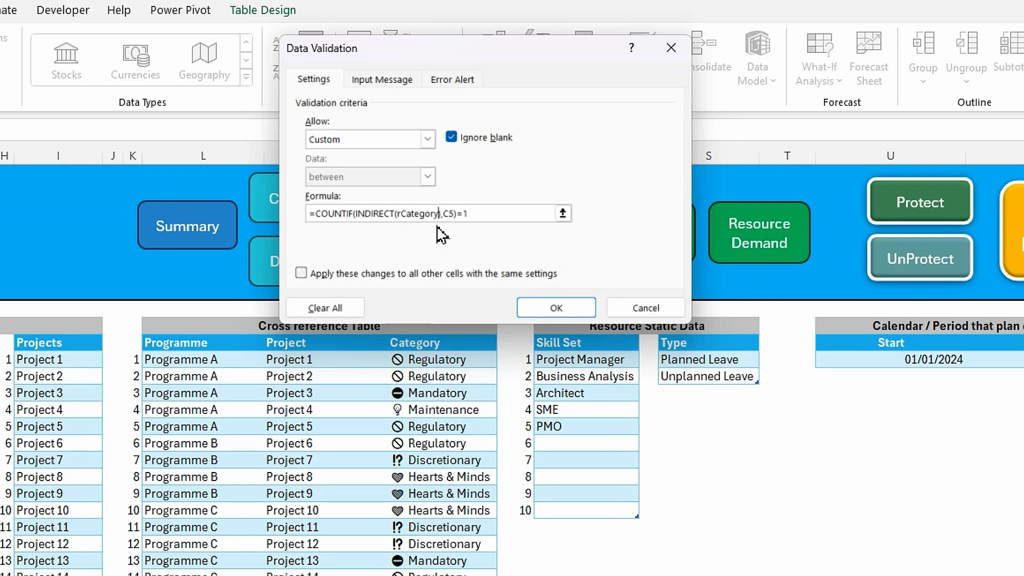
# Step: Clear the title of the Category validation's error alert and apply the validation settings
pyautogui.click(463, 80)
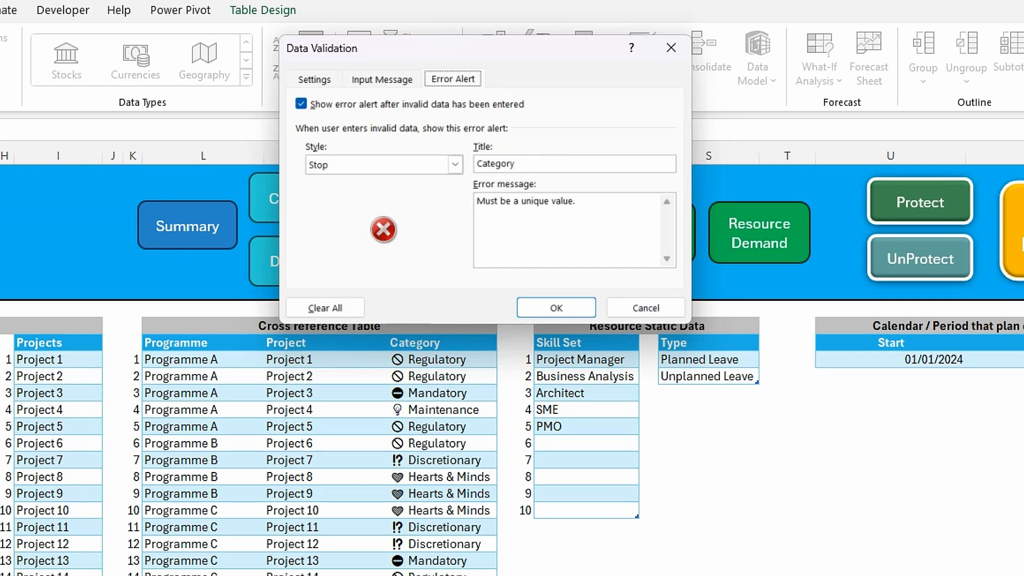
pyautogui.click(526, 165)
pyautogui.press('BackSpace')
pyautogui.press('BackSpace')
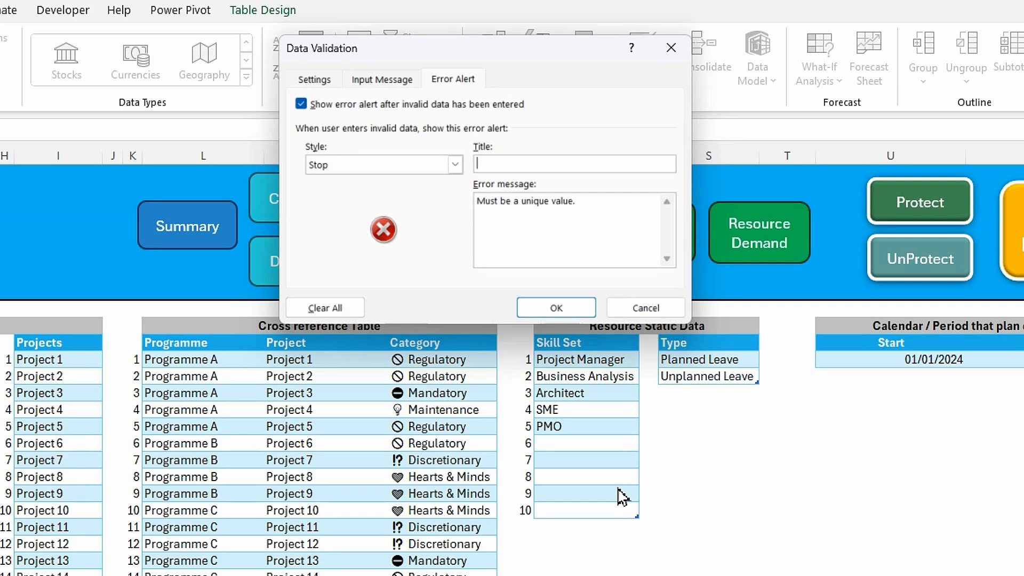
pyautogui.click(551, 307)
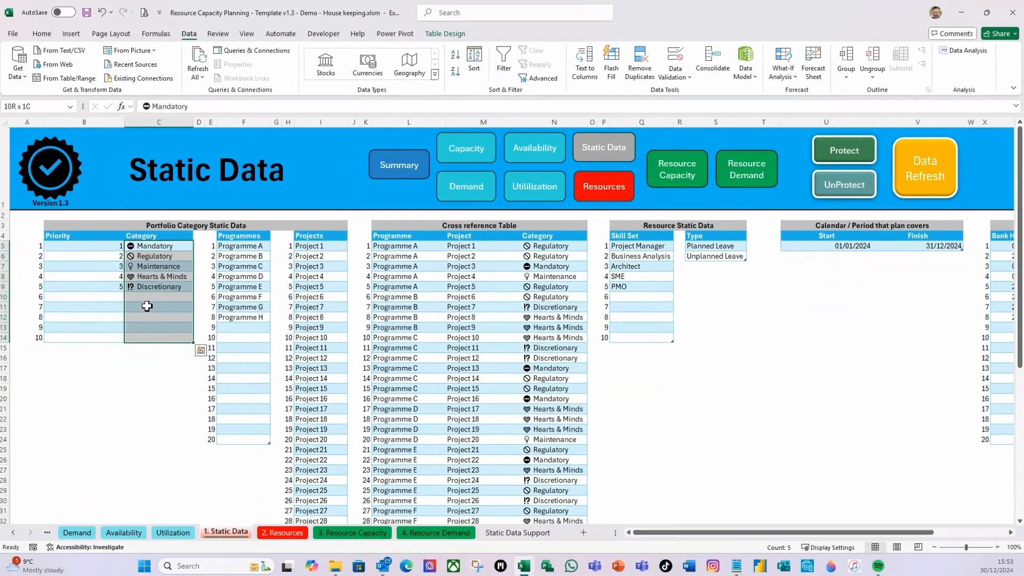
# Step: Rename the Category header in cell C4 of the portfolio category table to Categorys
pyautogui.click(148, 304)
pyautogui.click(167, 238)
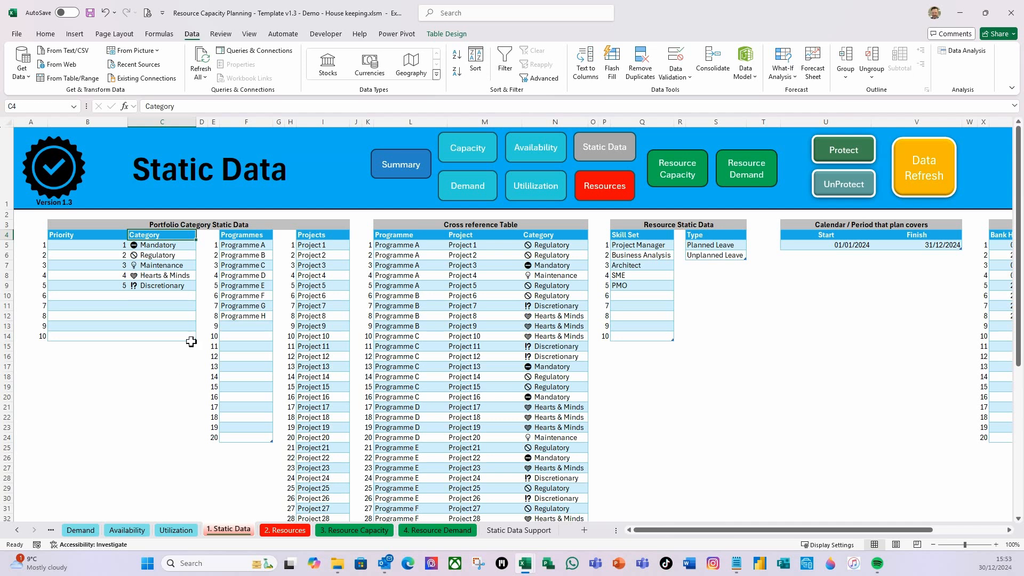
pyautogui.click(184, 105)
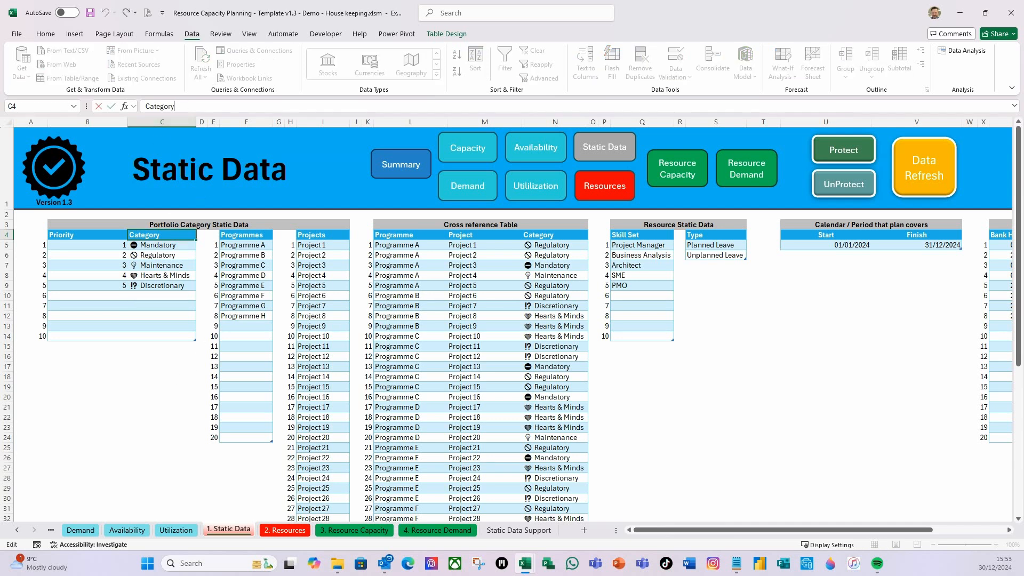
pyautogui.press('Return')
# Step: Enter the test category Demo in cell C10
pyautogui.press('Down')
pyautogui.press('Down')
pyautogui.press('Down')
pyautogui.press('Down')
pyautogui.press('Down')
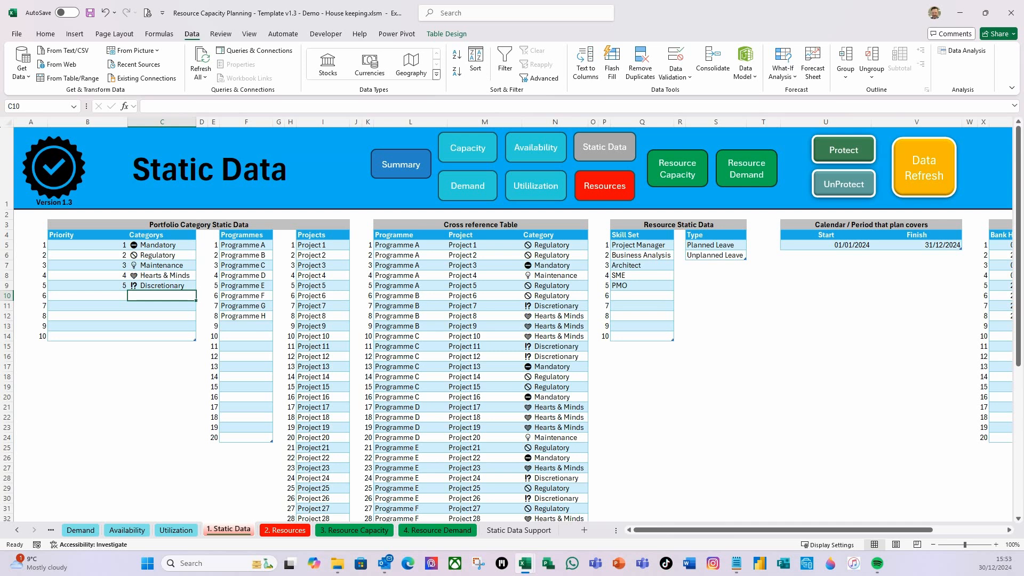
pyautogui.write('Demo')
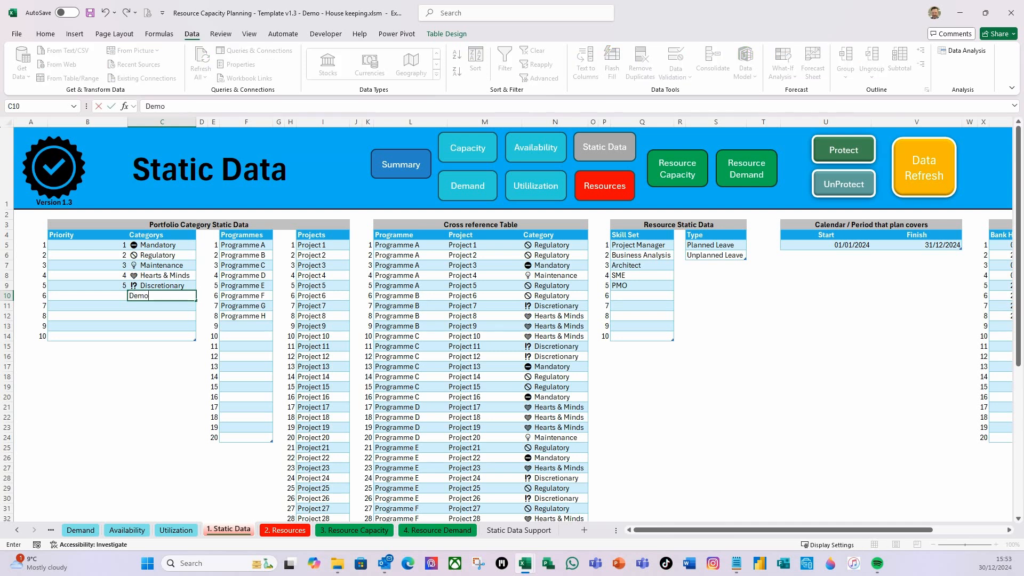
pyautogui.press('Return')
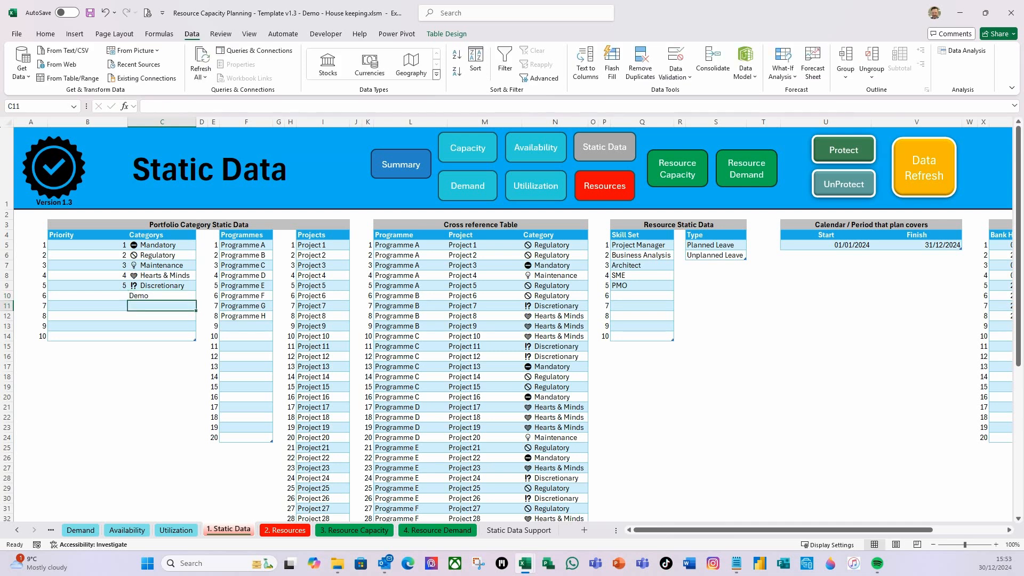
# Step: Try to enter the duplicate category Demo in cell C11 to test the uniqueness validation, and cancel the entry
pyautogui.write('Demo')
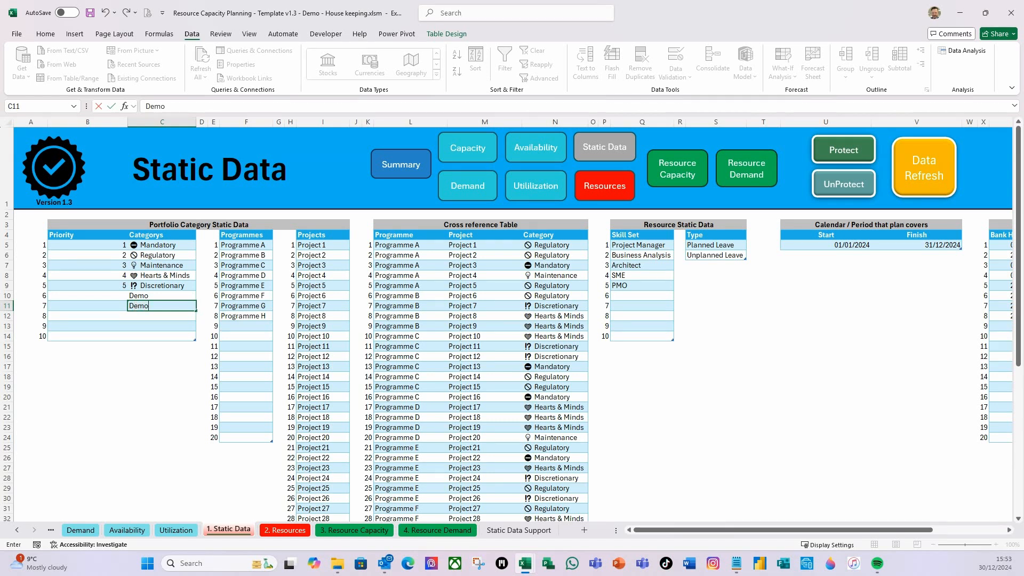
pyautogui.press('Return')
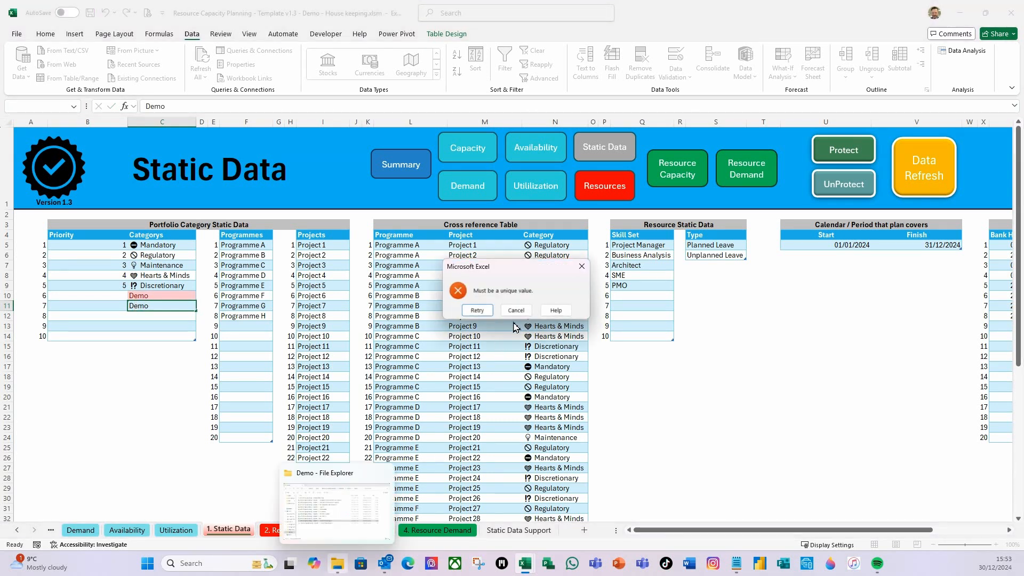
pyautogui.moveTo(528, 275); pyautogui.dragTo(327, 272)
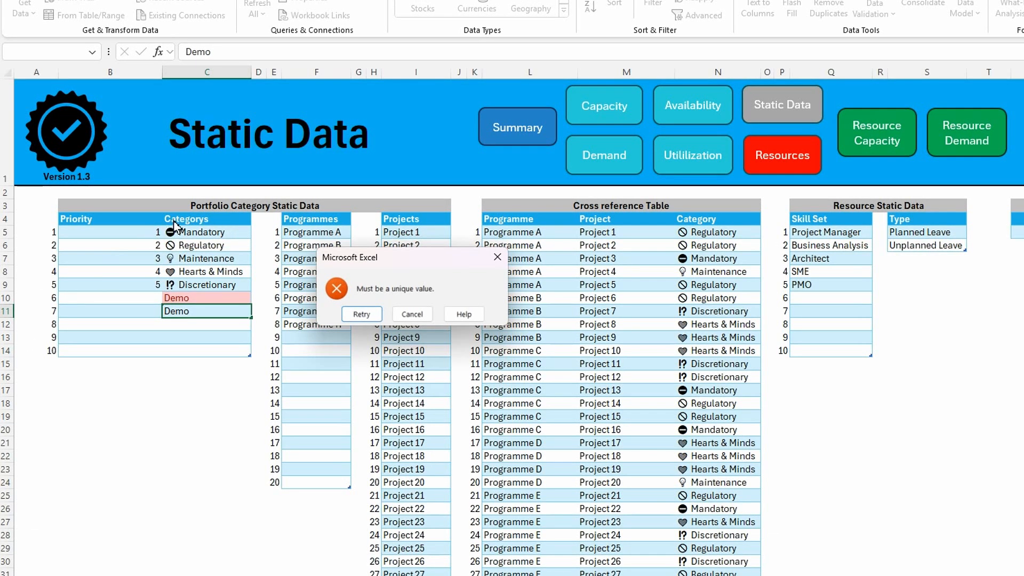
pyautogui.click(412, 314)
pyautogui.click(211, 301)
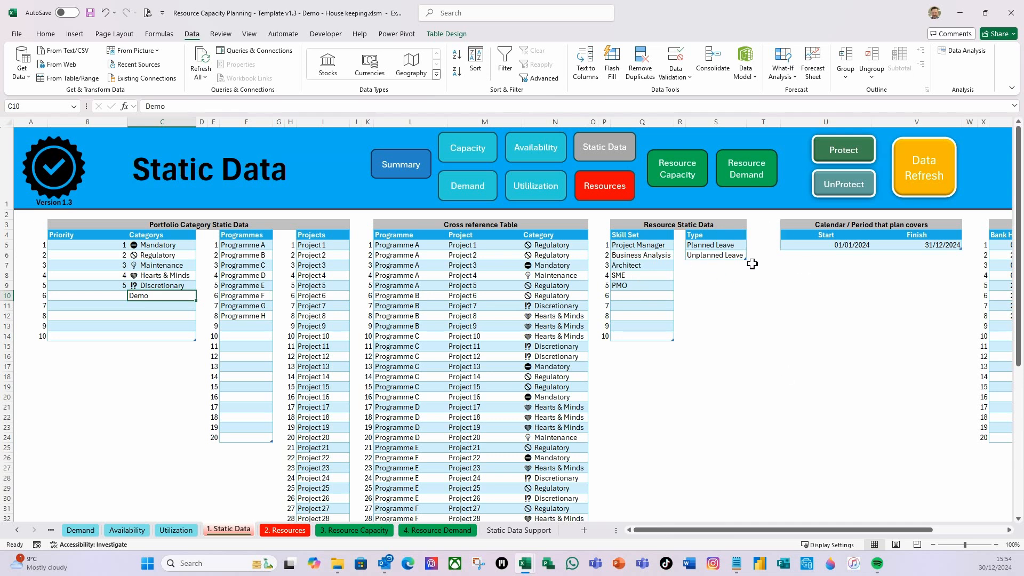
# Step: Review the tables on the Static Data and Resources sheets and the table references and range names on the Static Data Support sheet
pyautogui.moveTo(762, 530); pyautogui.dragTo(835, 530)
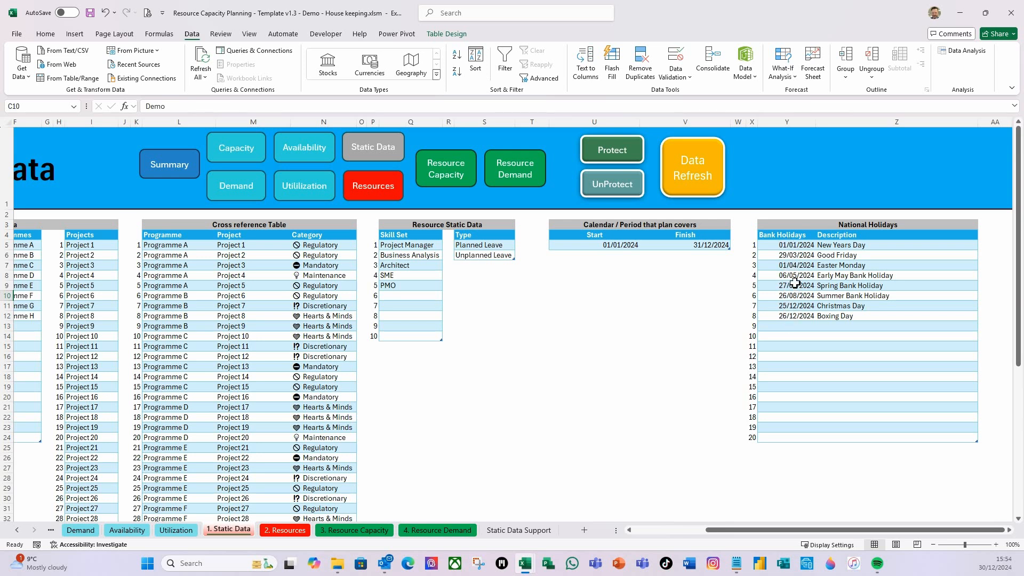
pyautogui.click(291, 534)
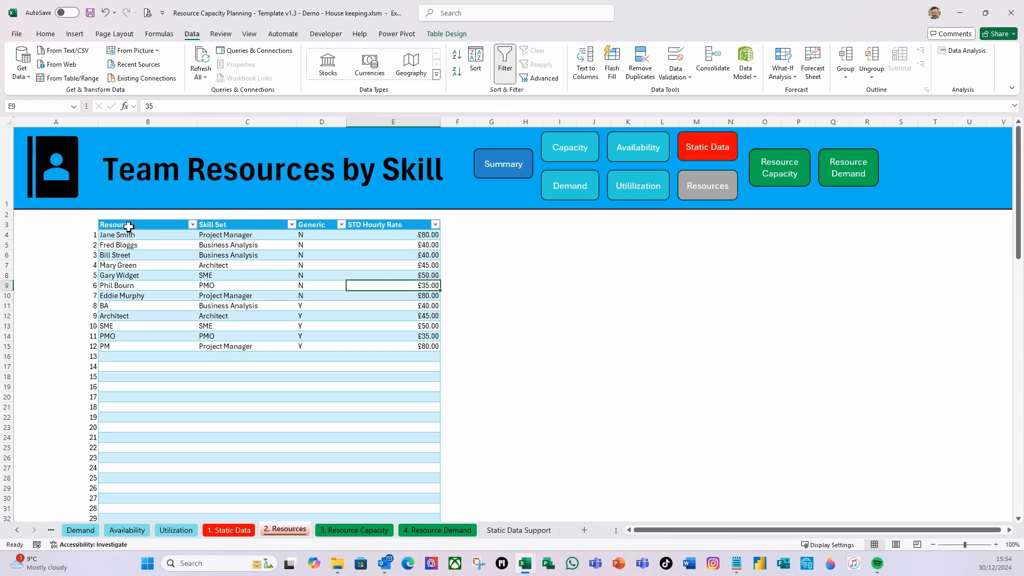
pyautogui.click(525, 530)
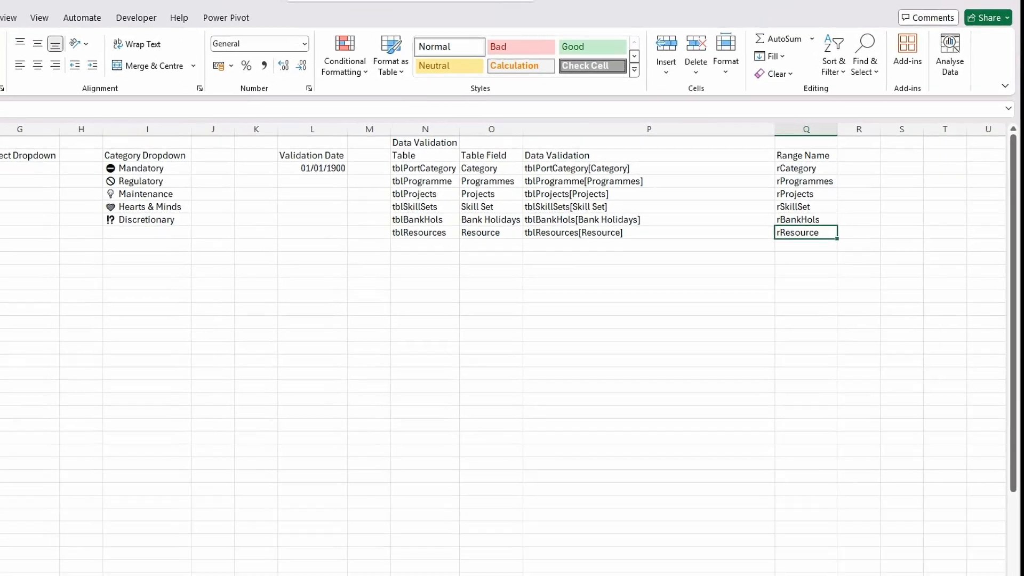
pyautogui.click(228, 529)
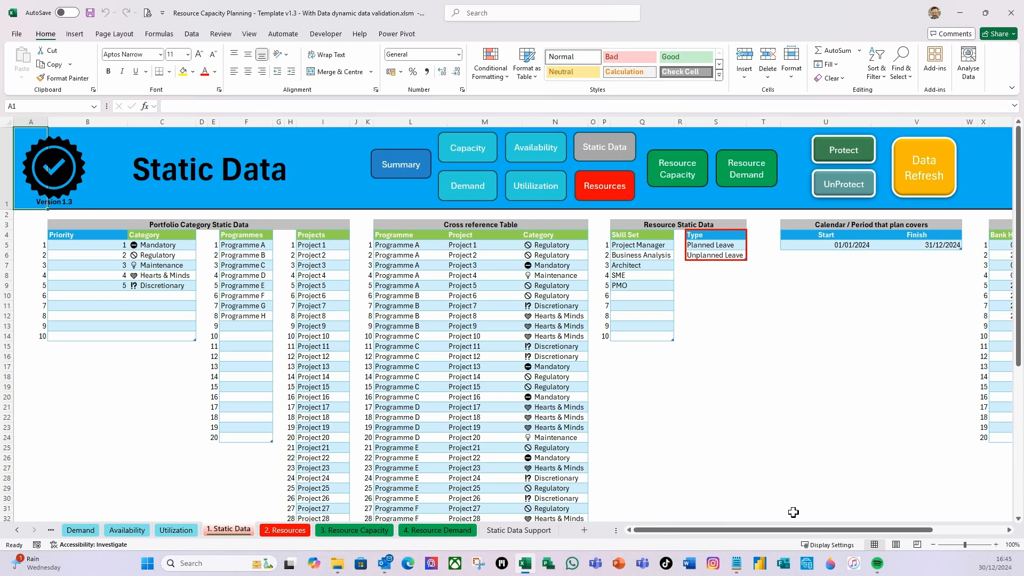
pyautogui.moveTo(781, 531); pyautogui.dragTo(820, 530)
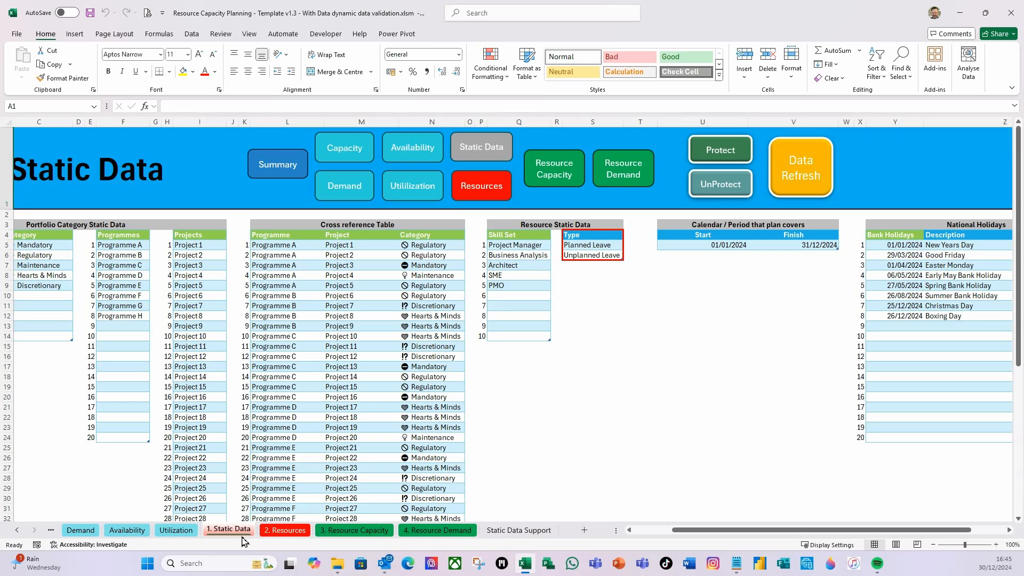
pyautogui.click(287, 530)
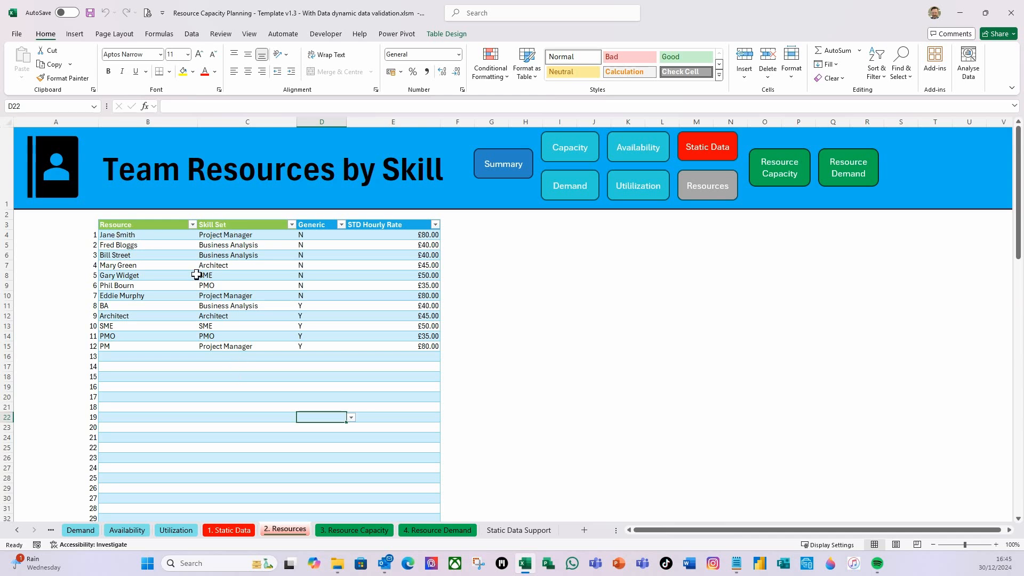
# Step: Fill the Programme, Project, Skill Set and Resource headers of the Demand sheet's pivot table with light green
pyautogui.click(80, 530)
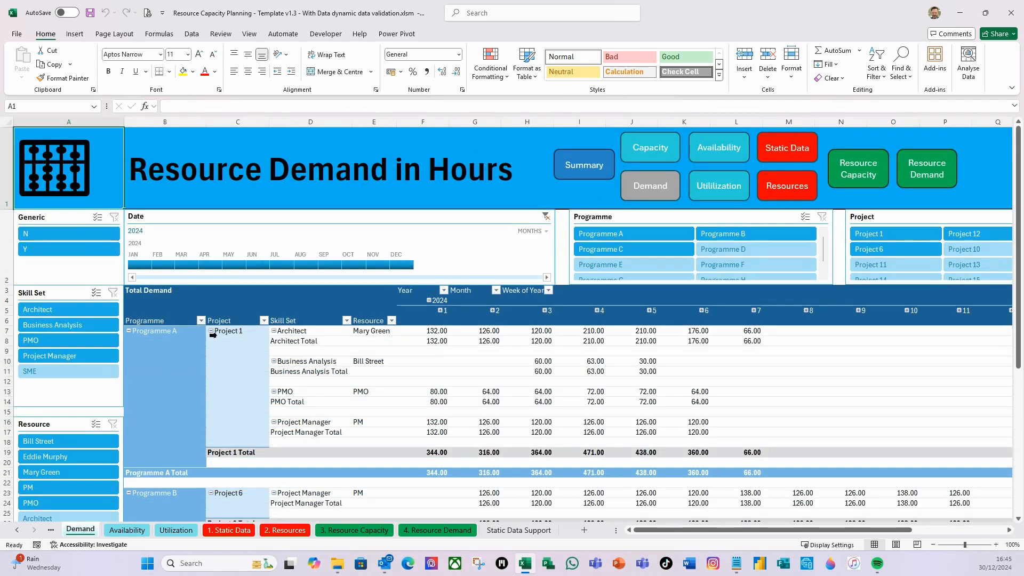
pyautogui.click(174, 322)
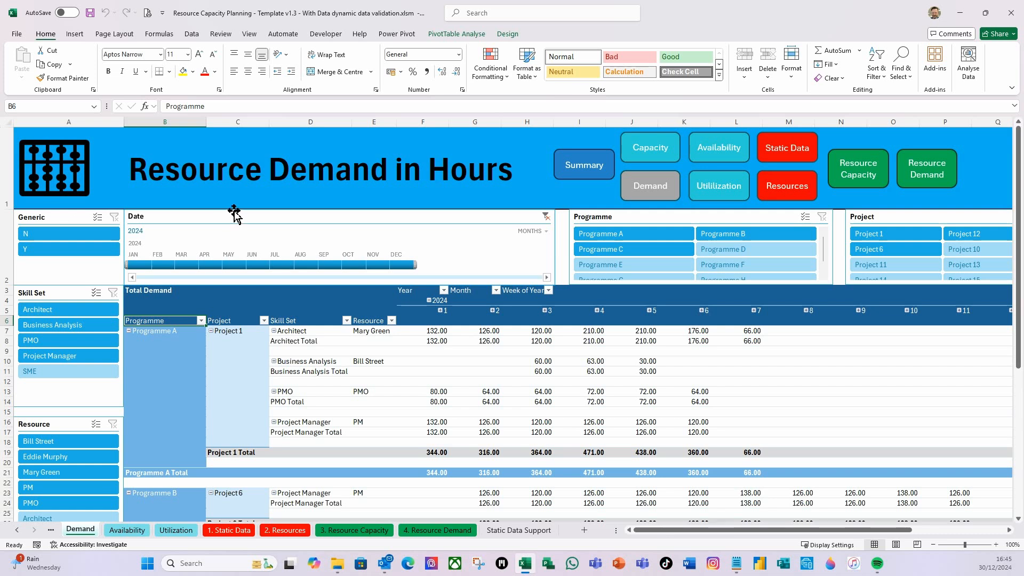
pyautogui.click(193, 71)
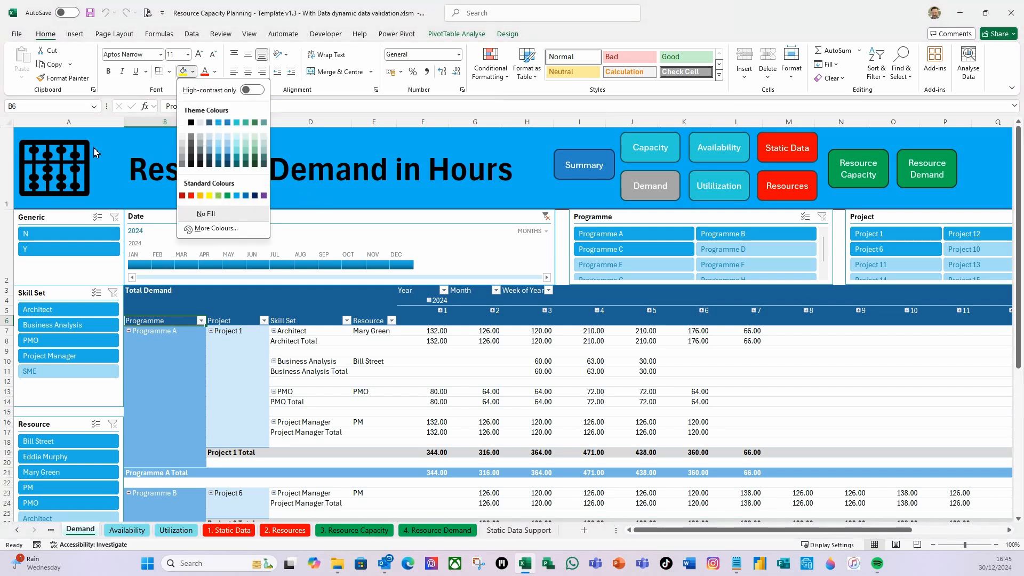
pyautogui.click(218, 196)
pyautogui.click(232, 321)
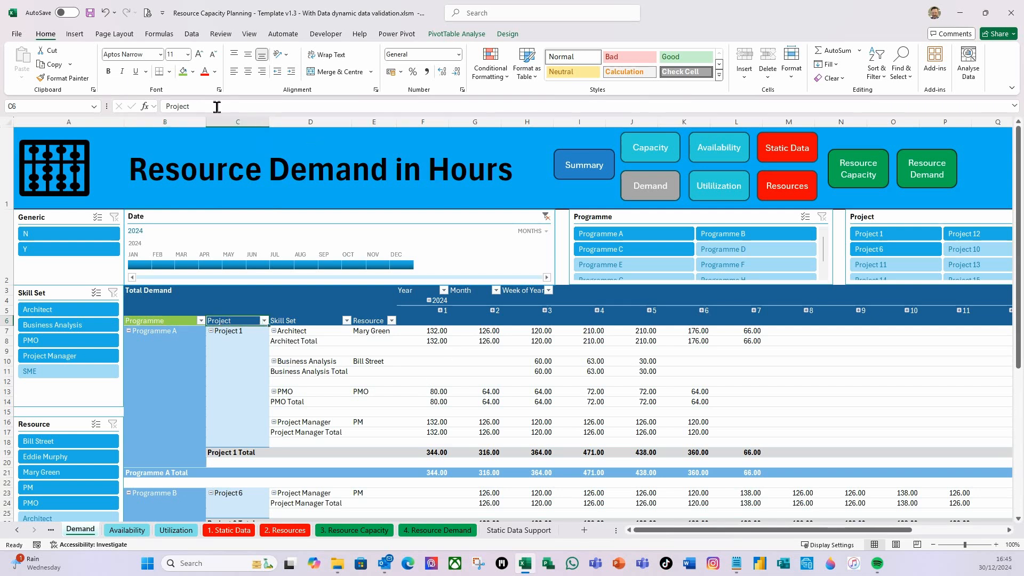
pyautogui.click(183, 72)
pyautogui.click(292, 322)
pyautogui.click(183, 71)
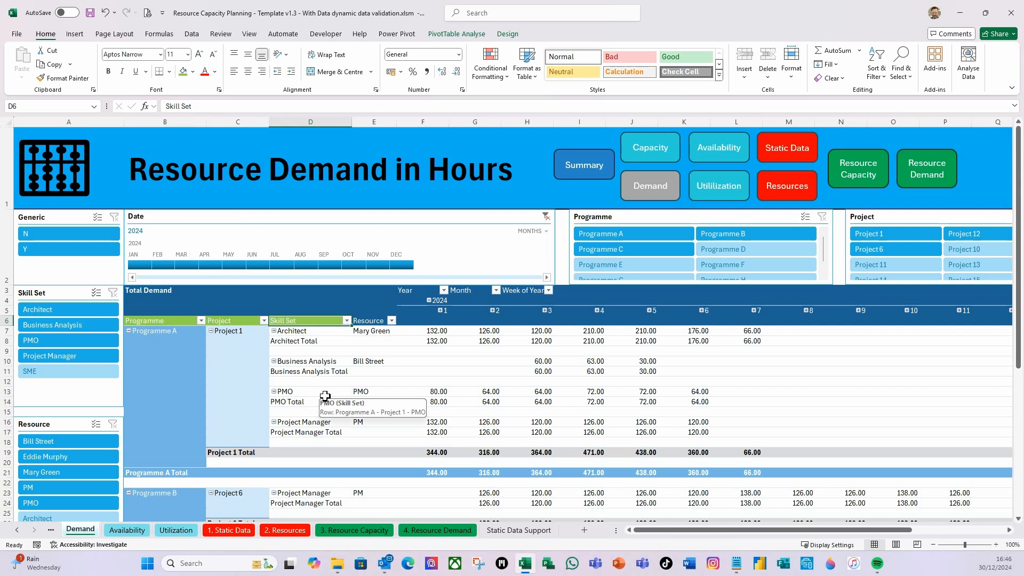
pyautogui.click(374, 322)
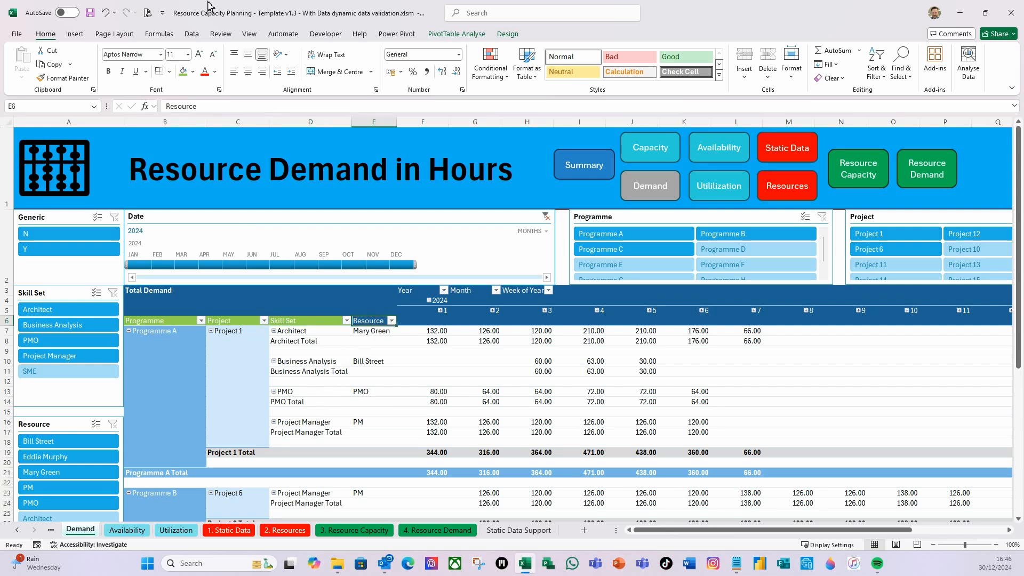
pyautogui.click(183, 72)
# Step: Fill the Skill Set and Resource headers of the Availability sheet's pivot table with light green
pyautogui.click(127, 530)
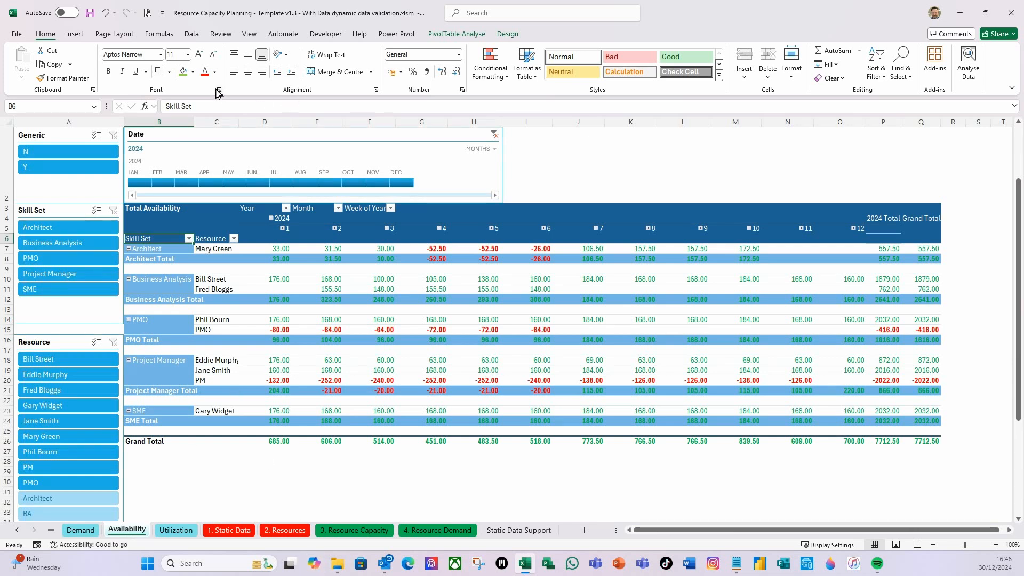
pyautogui.click(183, 71)
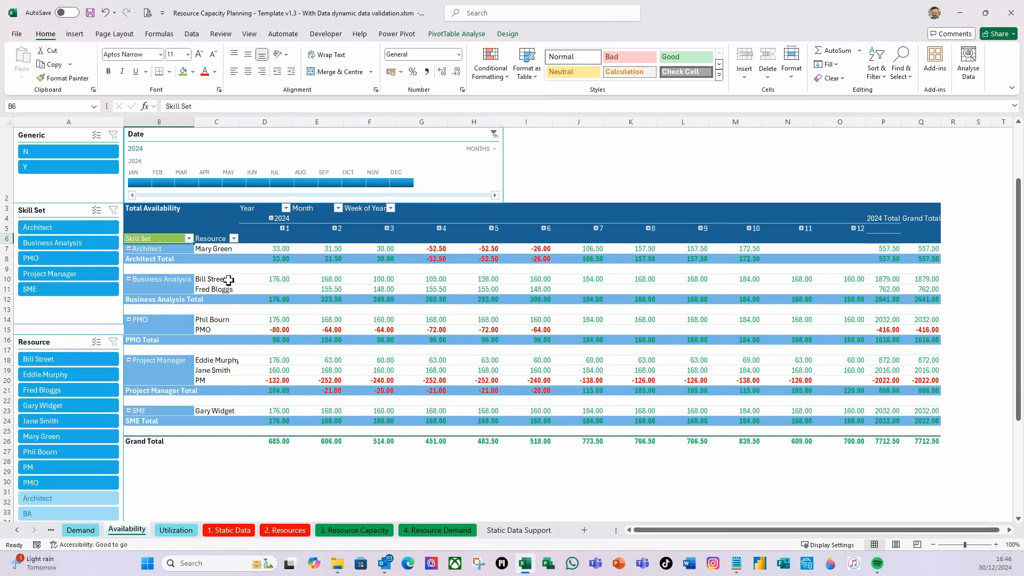
pyautogui.click(212, 241)
pyautogui.click(183, 72)
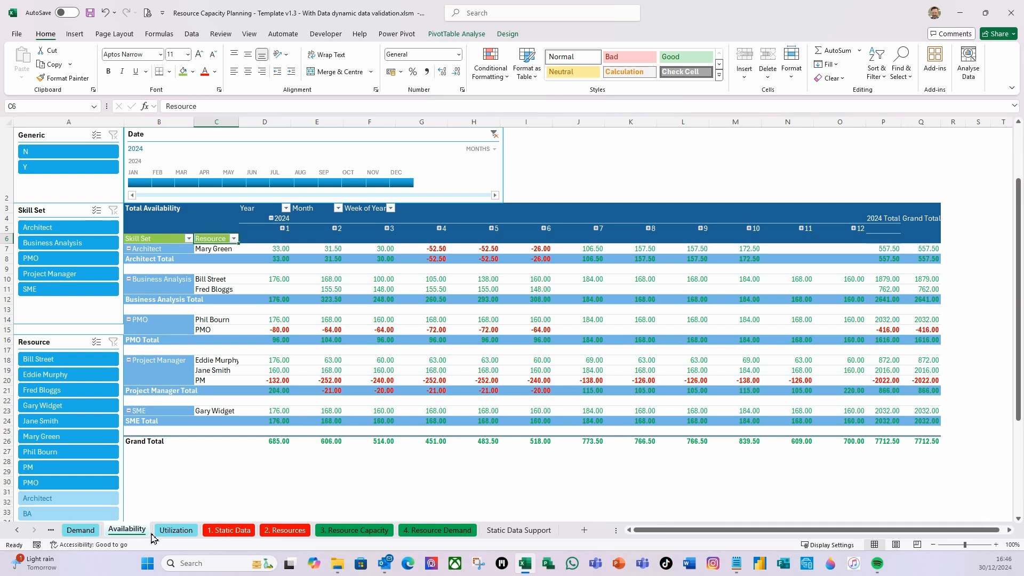
# Step: Fill the Skill Set and Resource headers of the Utilization sheet's pivot table with light green
pyautogui.click(172, 530)
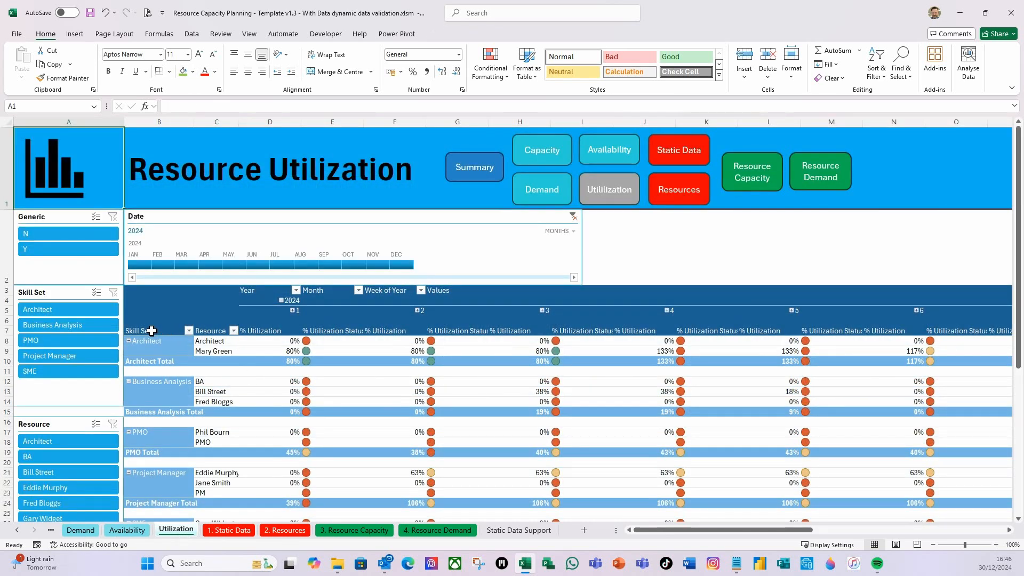
pyautogui.click(152, 331)
pyautogui.click(183, 72)
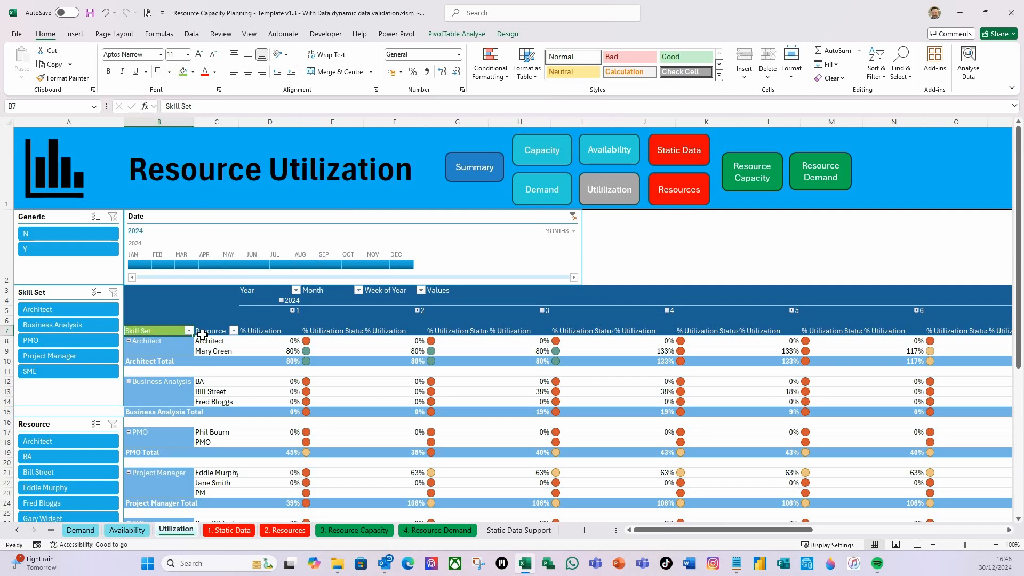
pyautogui.click(211, 334)
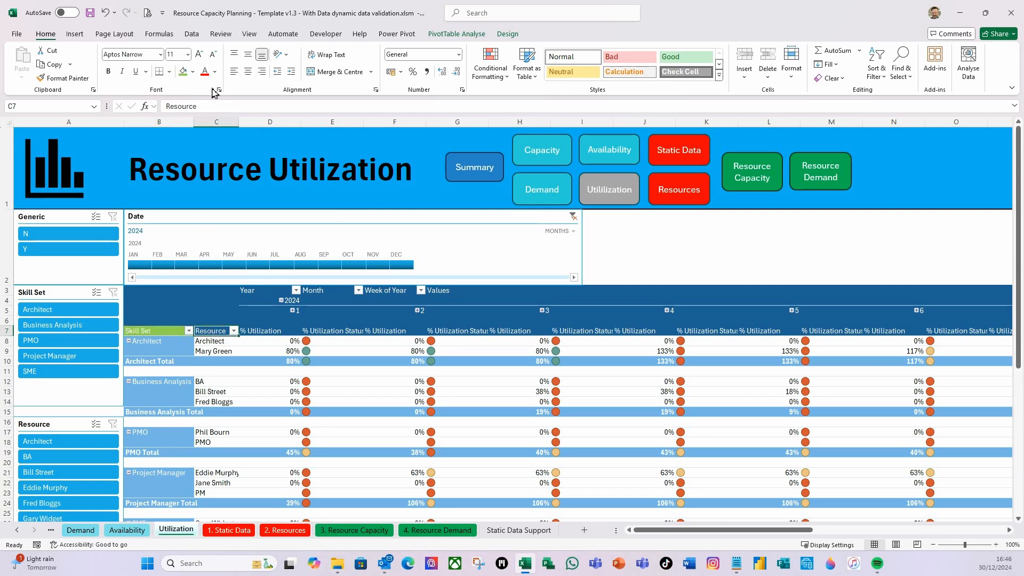
pyautogui.click(183, 71)
# Step: Fill the Skill Set header of the Capacity sheet's pivot table with light green
pyautogui.click(18, 530)
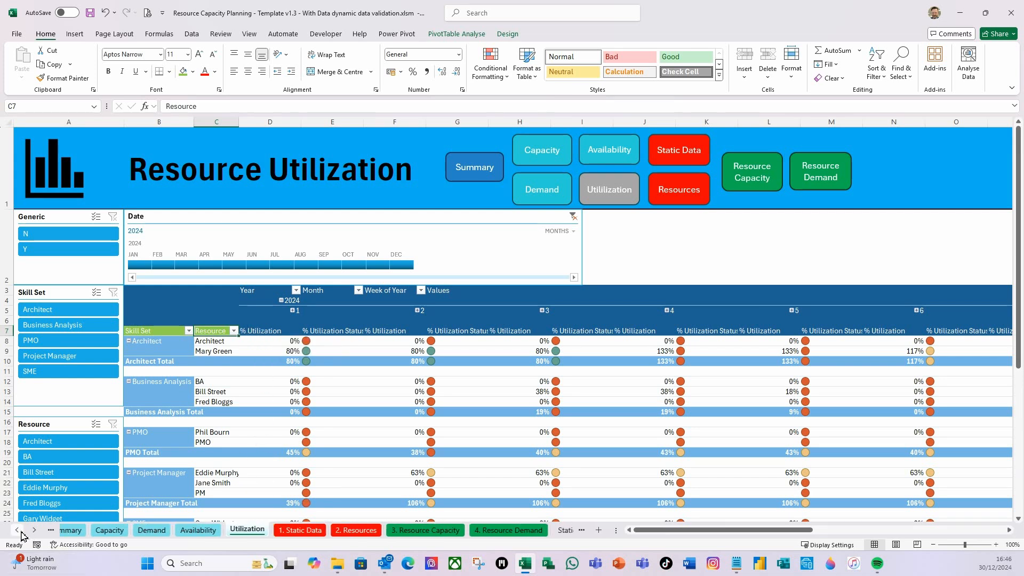
pyautogui.click(122, 532)
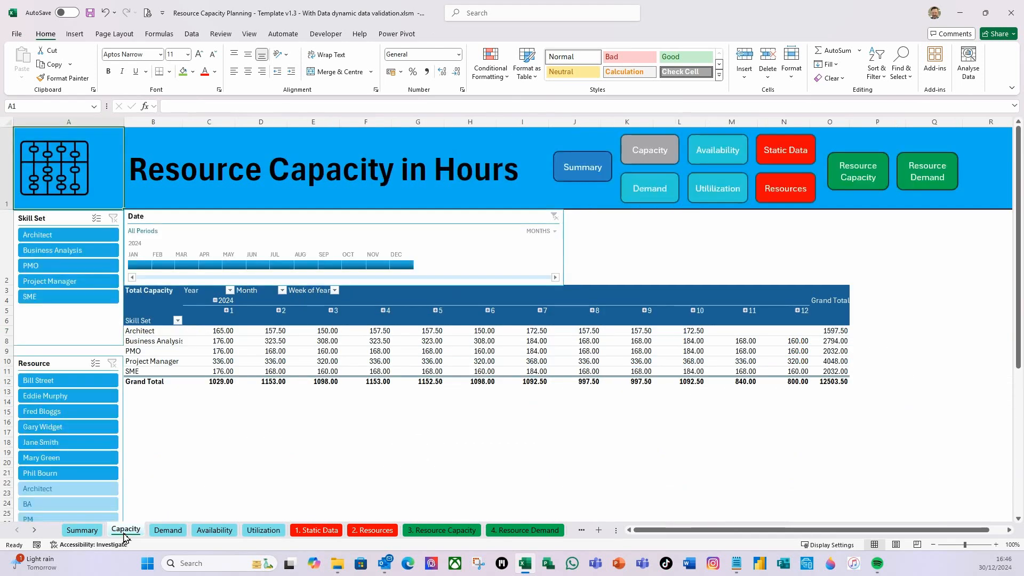
pyautogui.click(141, 320)
pyautogui.click(184, 73)
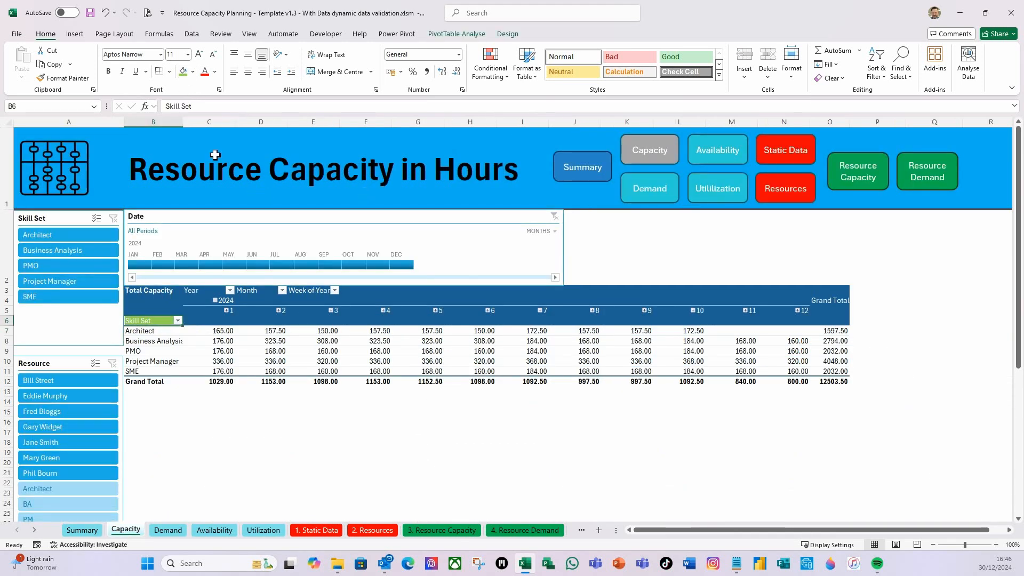
# Step: Change the caption of the Programme slicer on the Demand sheet to Department
pyautogui.click(168, 529)
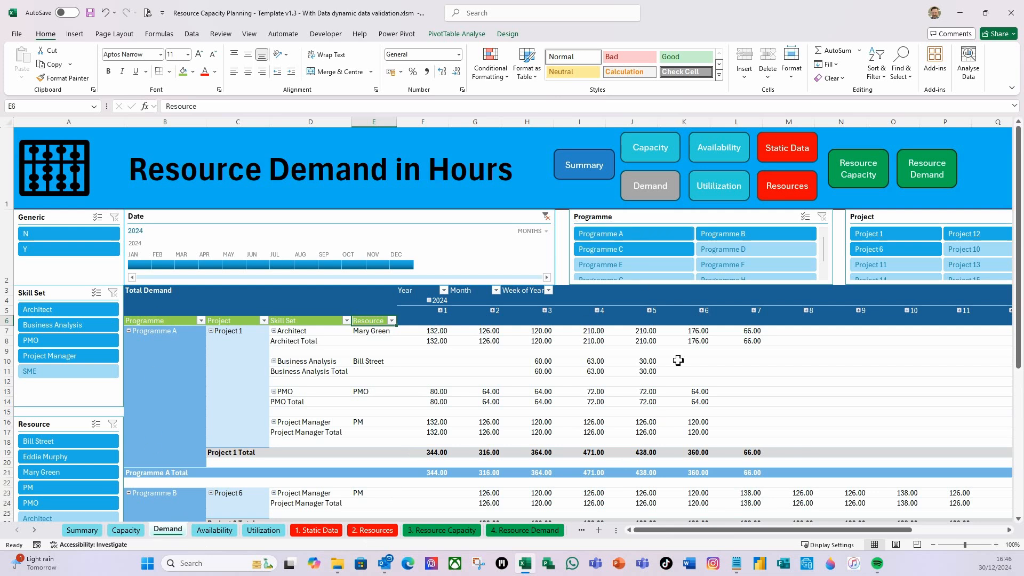
pyautogui.rightClick(676, 220)
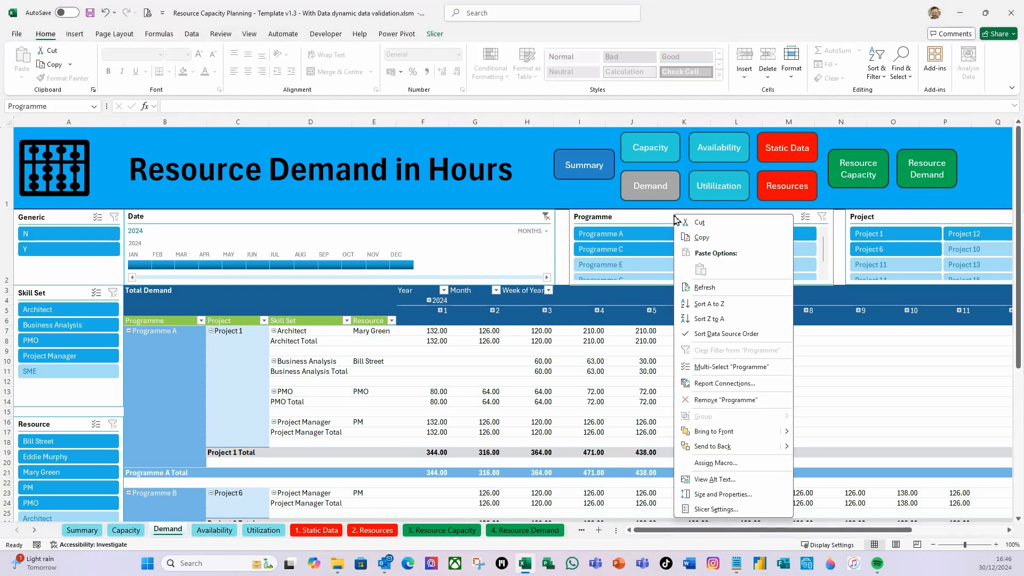
pyautogui.click(714, 509)
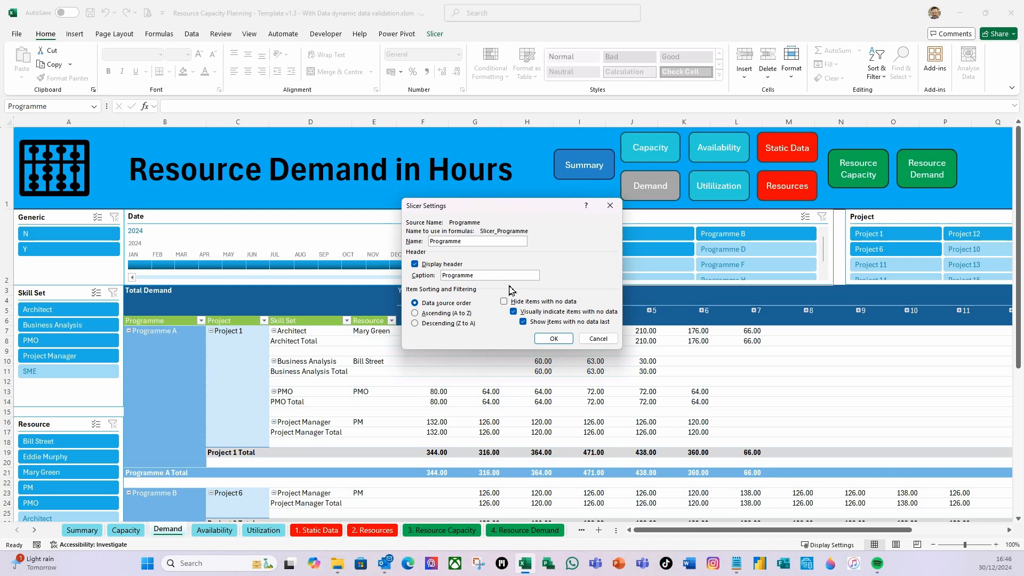
pyautogui.moveTo(501, 276); pyautogui.dragTo(432, 272)
pyautogui.write('Department')
pyautogui.click(553, 339)
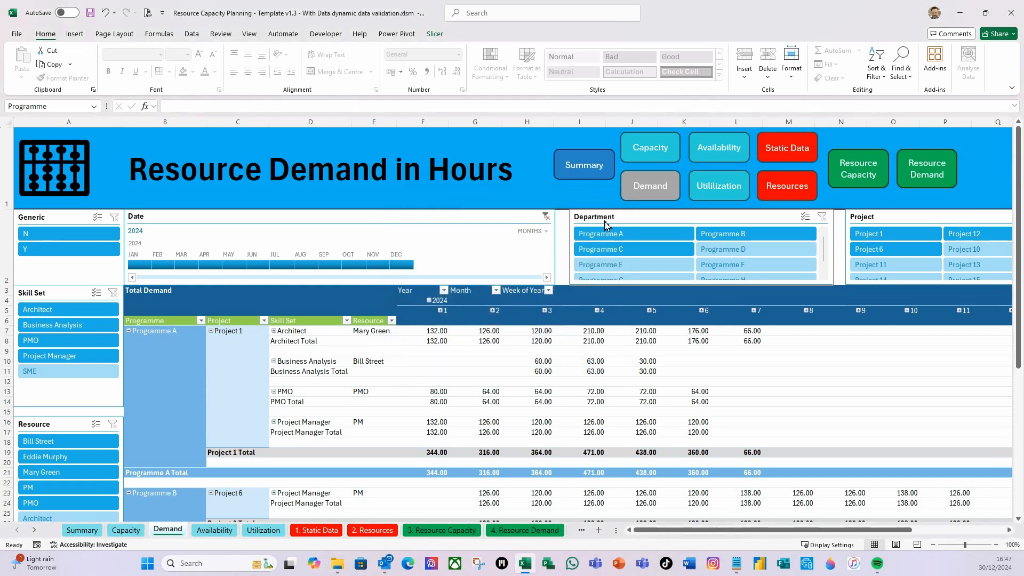
# Step: Rename the Programme header in cell B6 of the Demand pivot table as Department
pyautogui.click(151, 322)
pyautogui.write('Department')
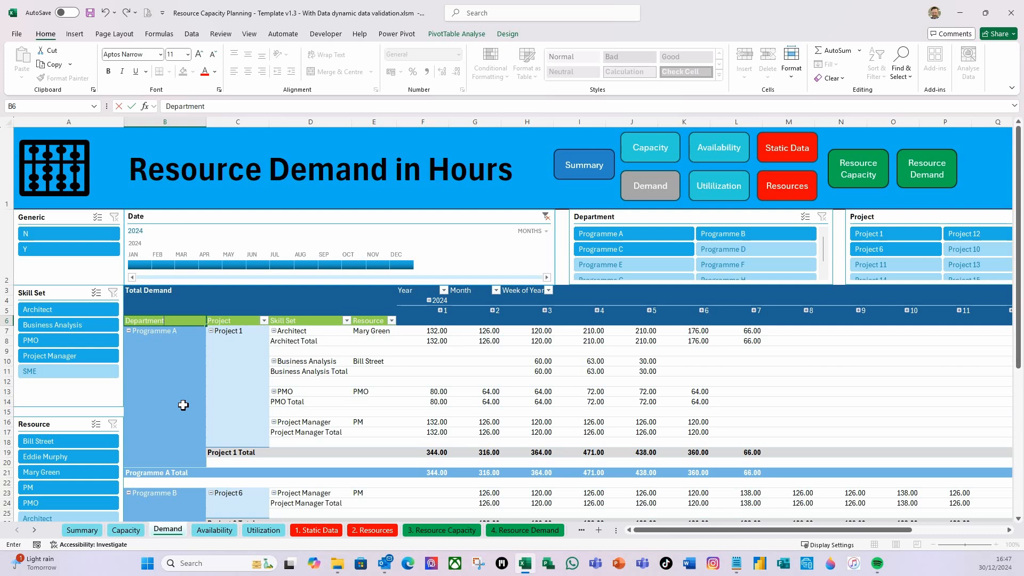
pyautogui.press('Tab')
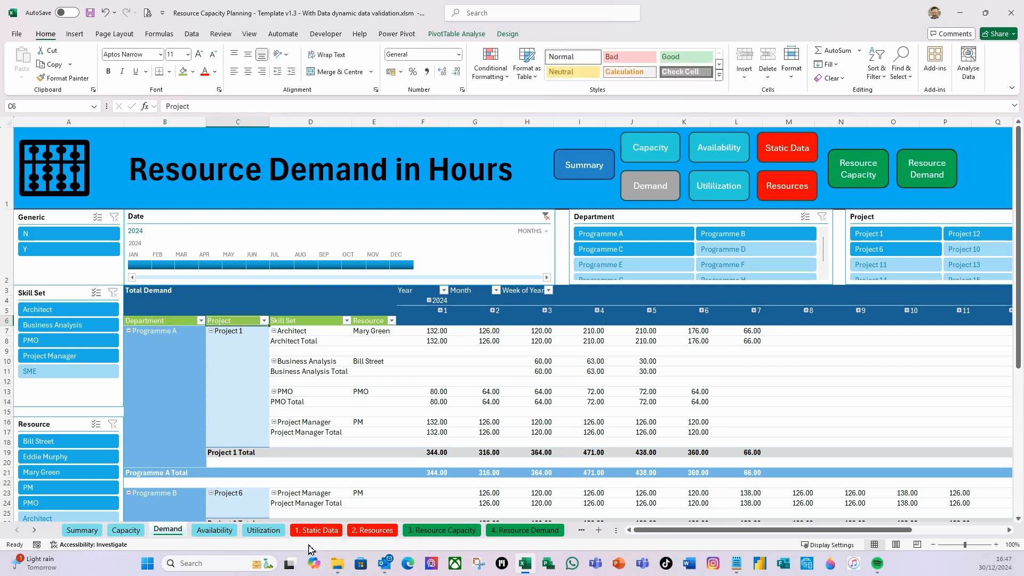
# Step: Rename the Programmes header in cell F4 of the Static Data sheet as Department
pyautogui.click(316, 530)
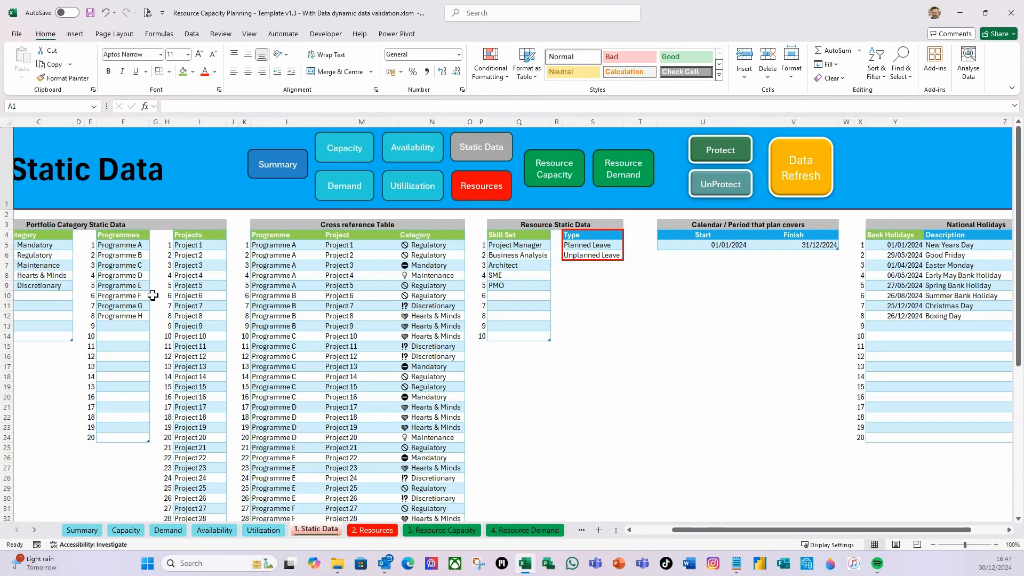
pyautogui.moveTo(726, 535); pyautogui.dragTo(688, 535)
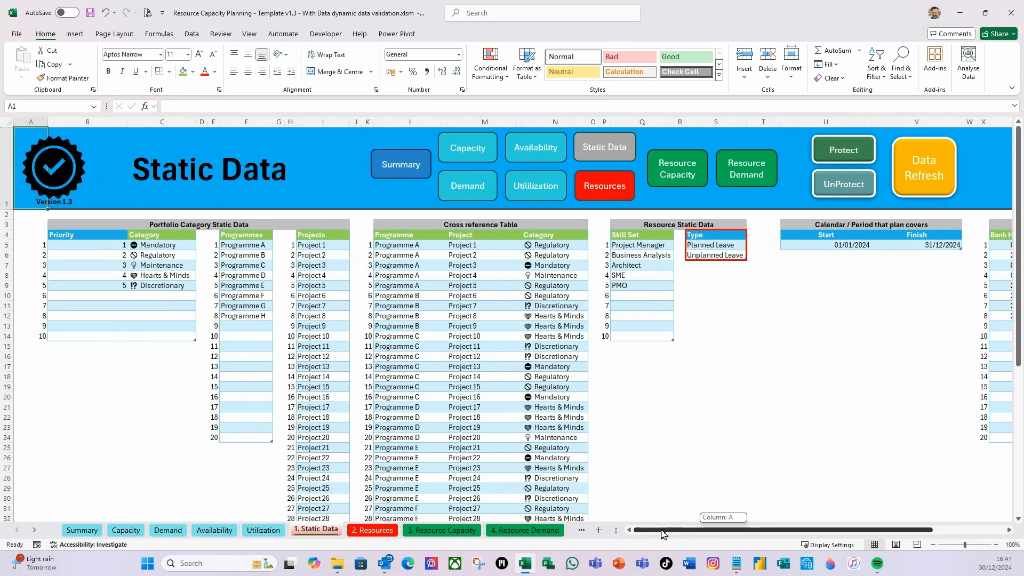
pyautogui.click(245, 236)
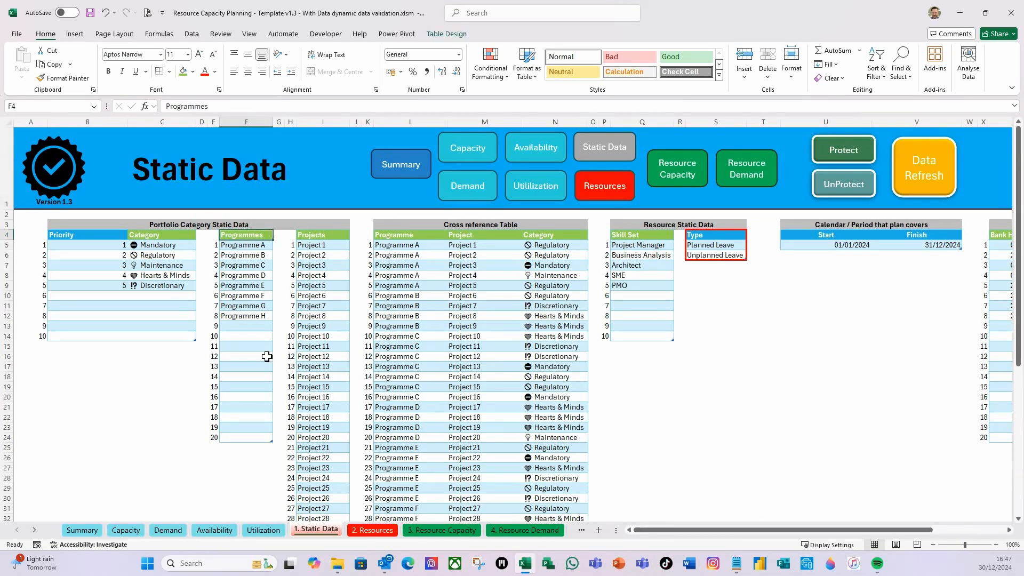
pyautogui.write('XDepartment')
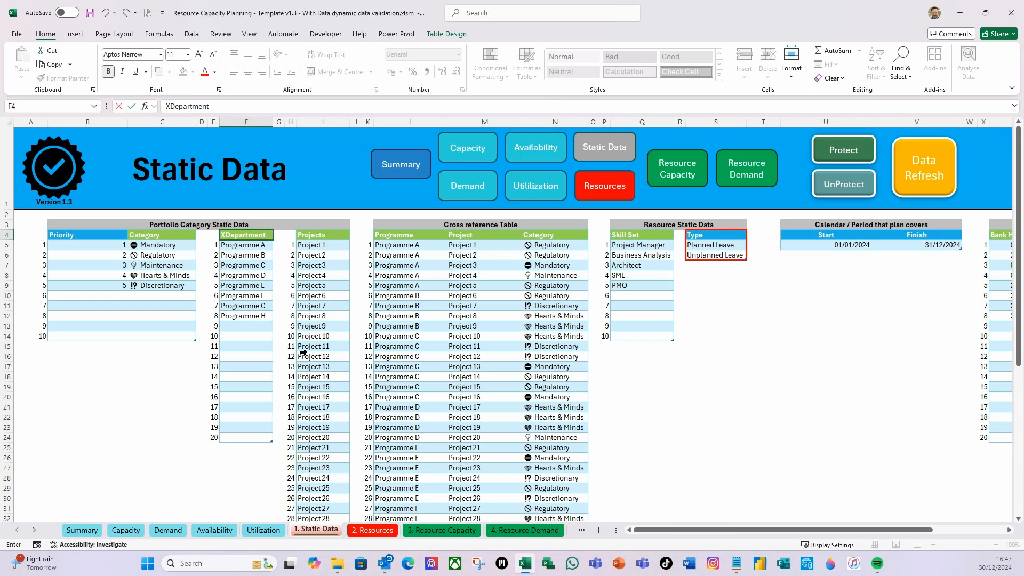
pyautogui.press('BackSpace')
pyautogui.press('BackSpace')
pyautogui.press('BackSpace')
pyautogui.press('BackSpace')
pyautogui.press('BackSpace')
pyautogui.press('BackSpace')
pyautogui.press('BackSpace')
pyautogui.press('BackSpace')
pyautogui.press('BackSpace')
pyautogui.press('Return')
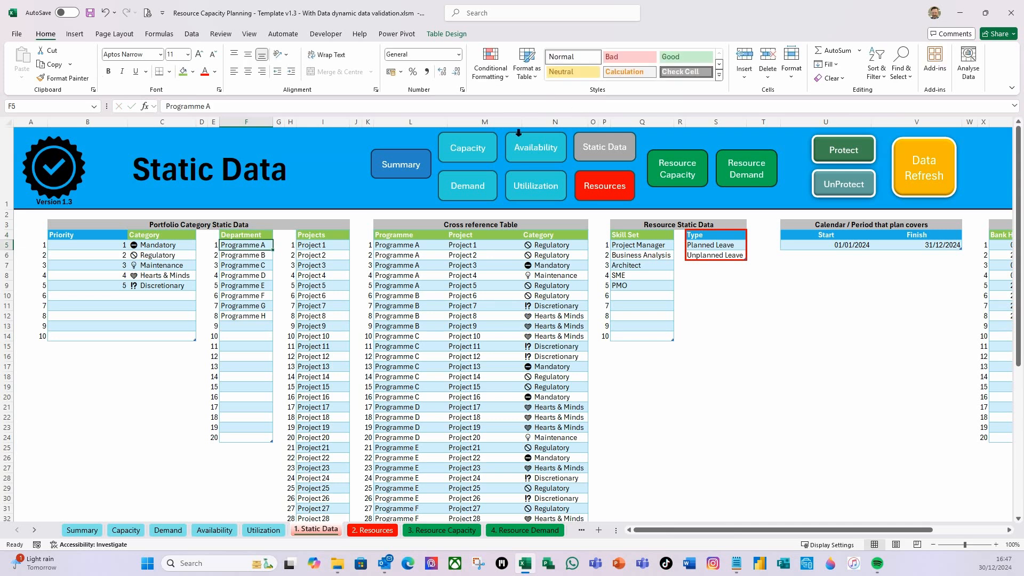
# Step: Rename the Programme header of the Cross reference Table as Department
pyautogui.click(406, 234)
pyautogui.write('Department')
pyautogui.press('Tab')
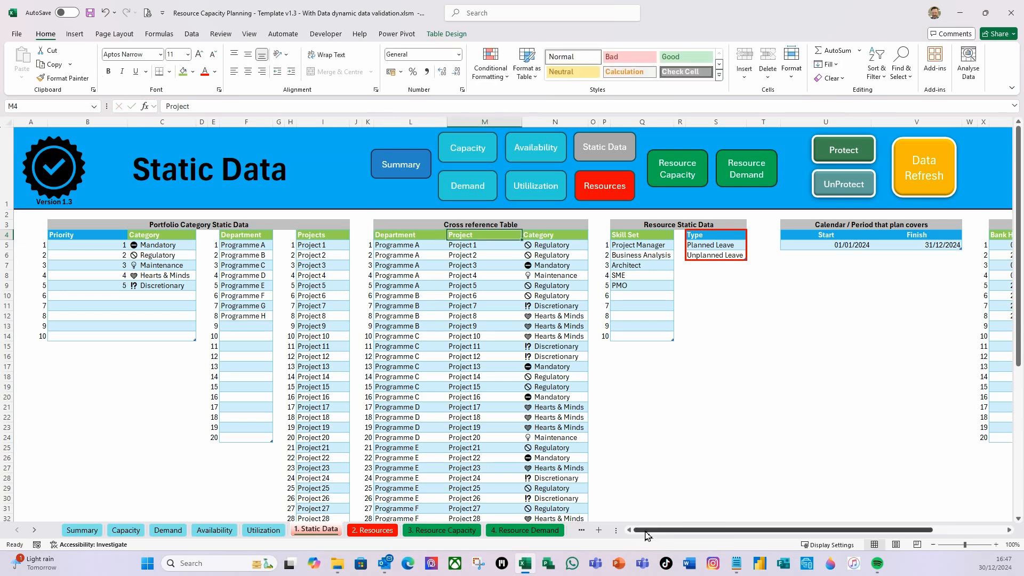
# Step: Rename the Bank Holidays header of the National Holidays table as Holidays
pyautogui.moveTo(688, 532); pyautogui.dragTo(745, 529)
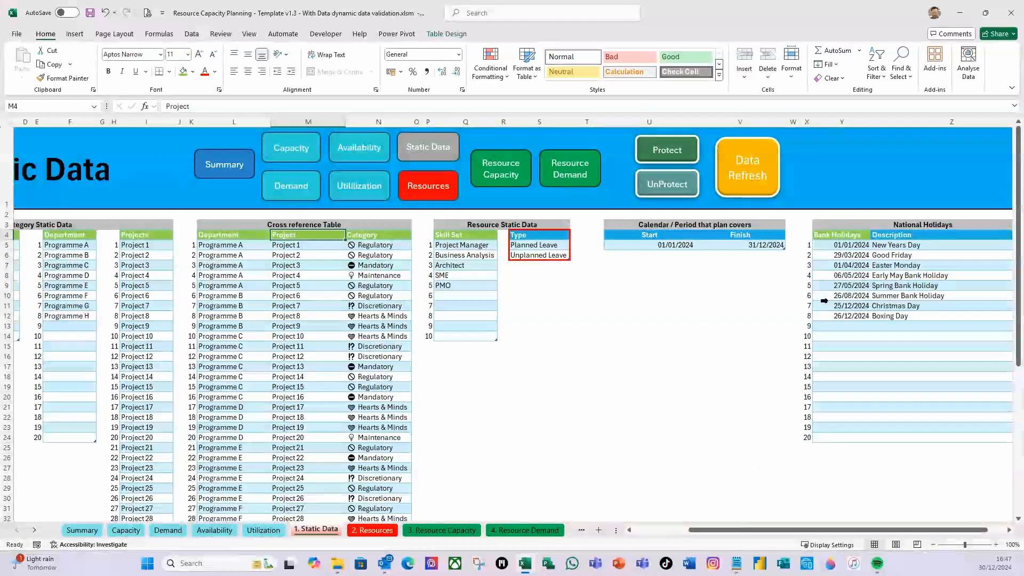
pyautogui.click(845, 236)
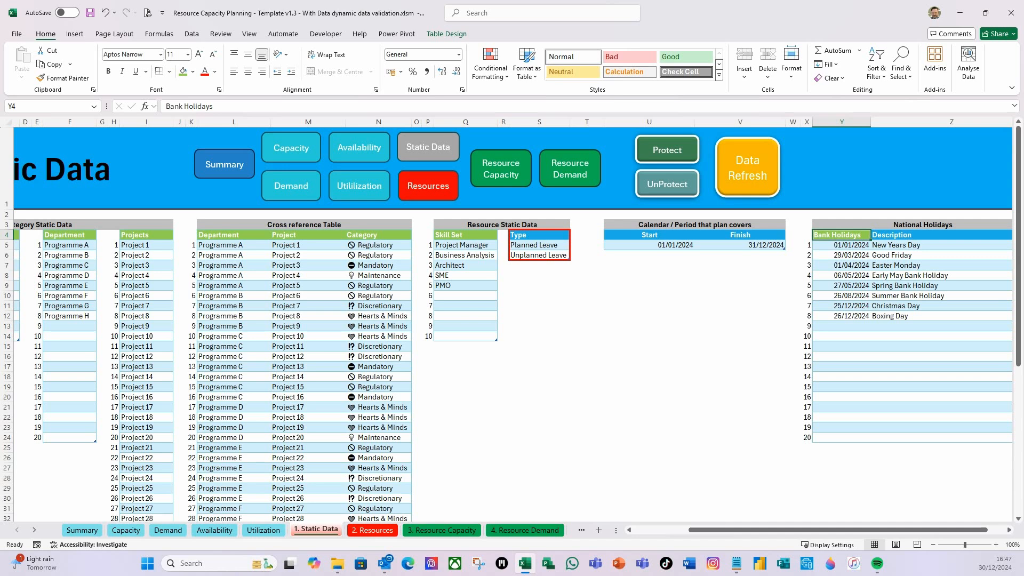
pyautogui.write('Holida')
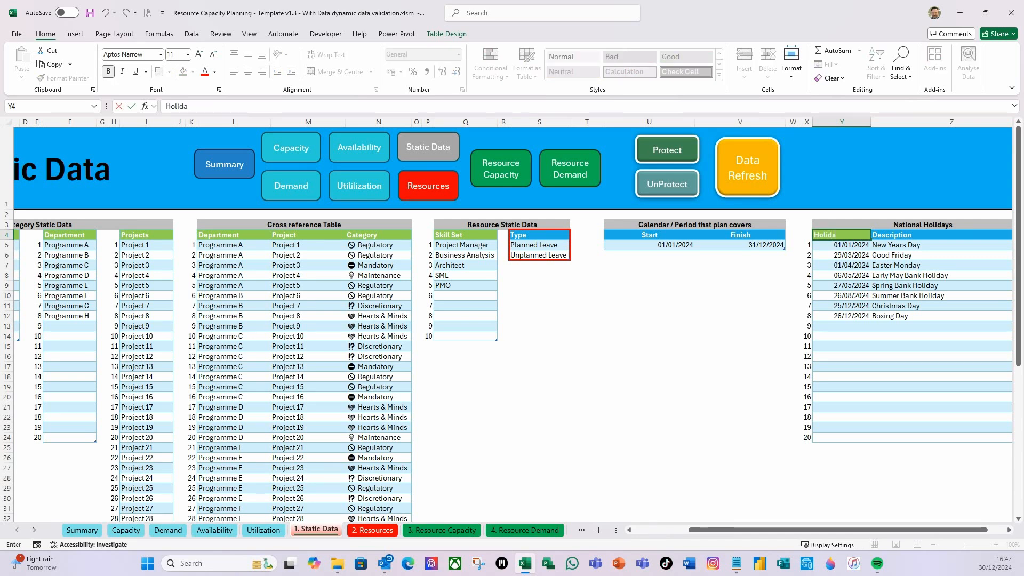
pyautogui.press('Return')
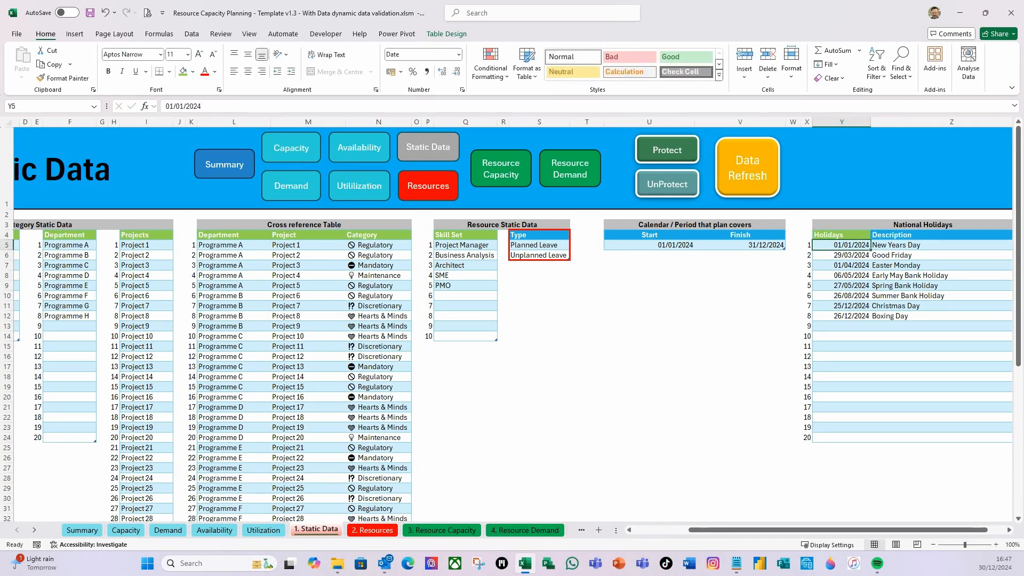
# Step: Add a category Demo with priority 6 in row 10 of the Portfolio Category Static Data
pyautogui.moveTo(813, 528); pyautogui.dragTo(677, 527)
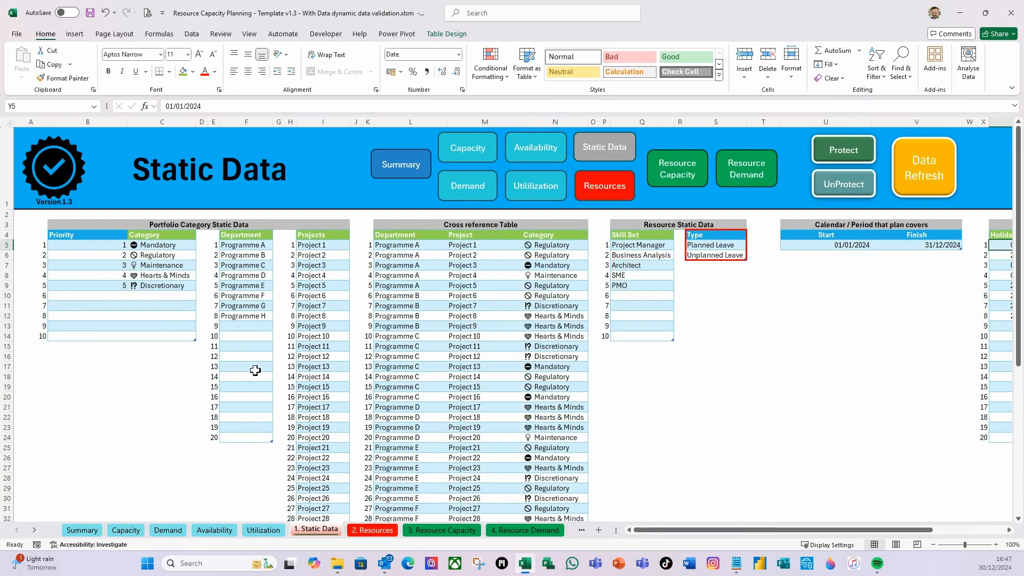
pyautogui.click(170, 295)
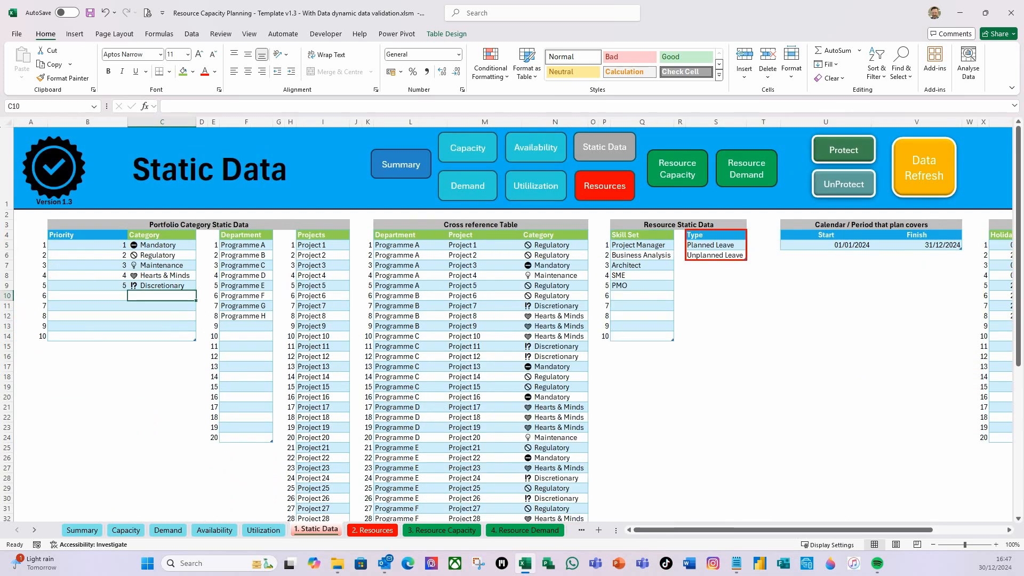
pyautogui.click(100, 296)
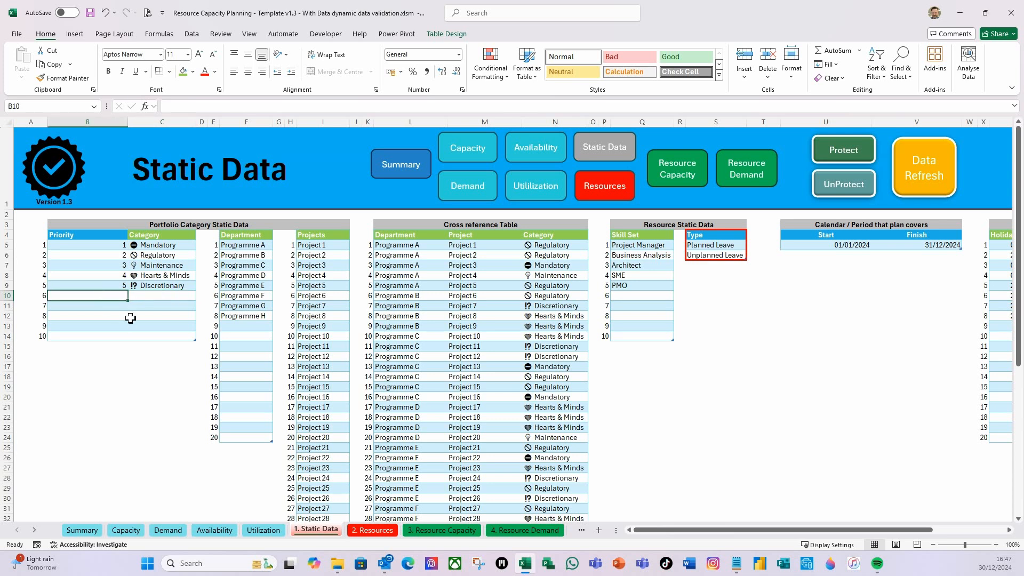
pyautogui.write('6')
pyautogui.press('Tab')
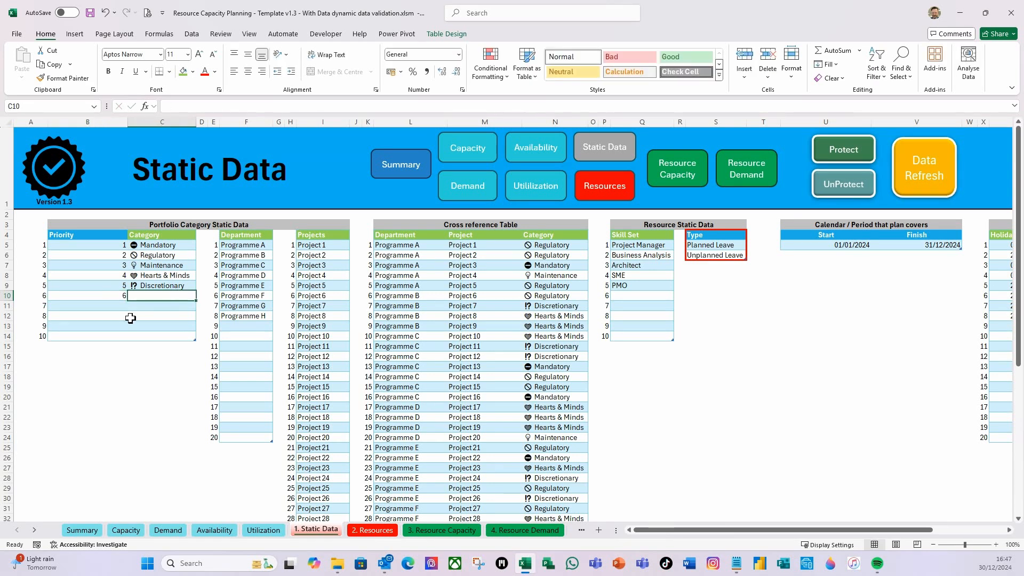
pyautogui.write('Demo')
pyautogui.press('Return')
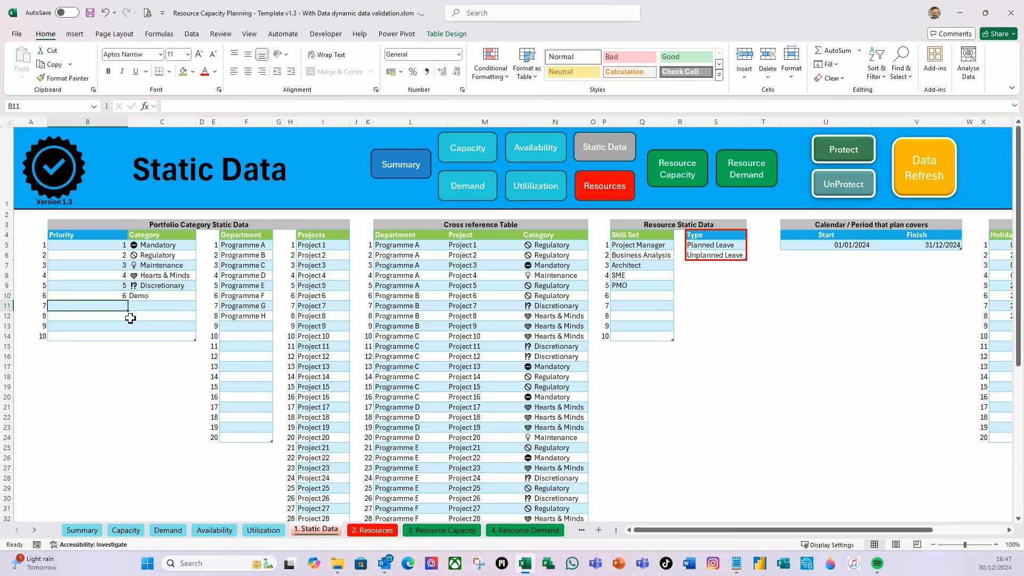
# Step: Add Sales as a new entry below Programme H in the Department list
pyautogui.click(239, 326)
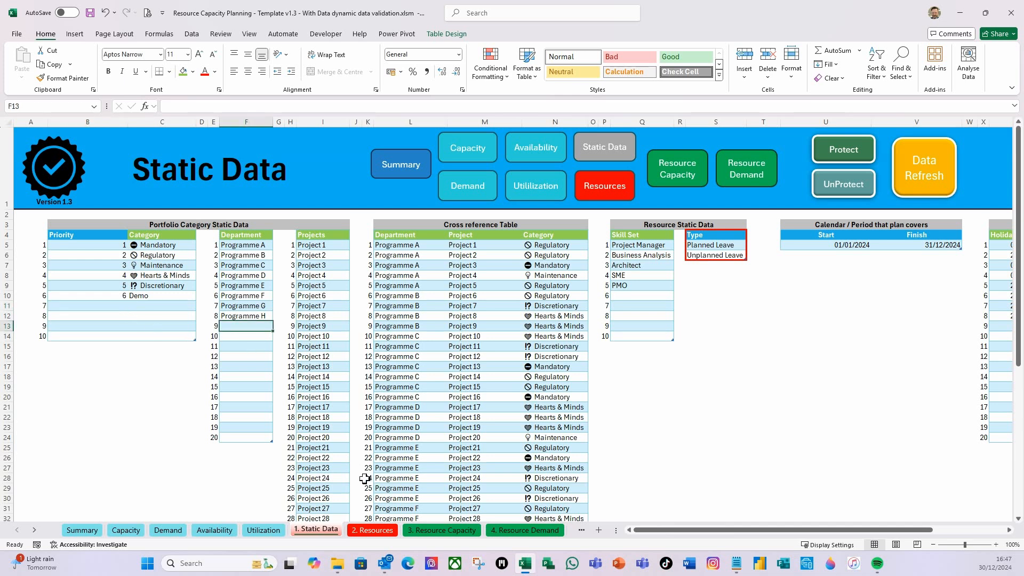
pyautogui.write('D')
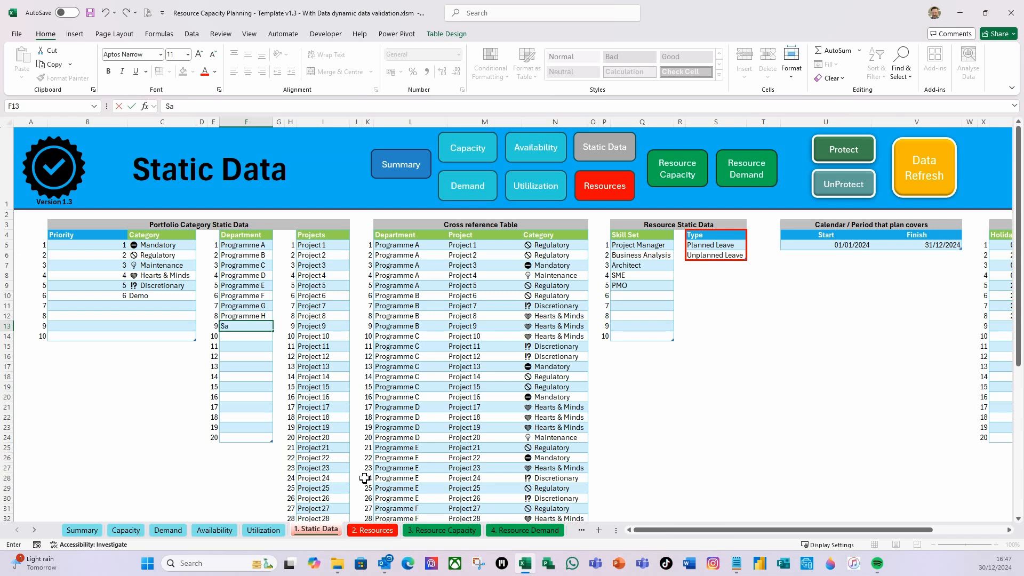
pyautogui.press('Return')
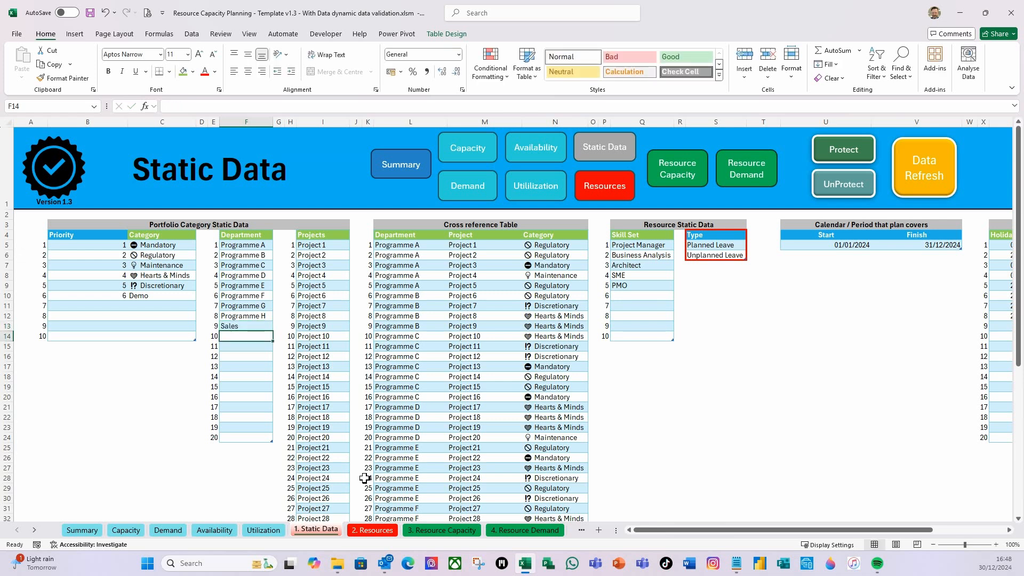
# Step: Add Project Sales as a new entry below Project 40 in the Projects list
pyautogui.scroll(-2, 334, 454)
pyautogui.scroll(-3, 333, 453)
pyautogui.click(327, 436)
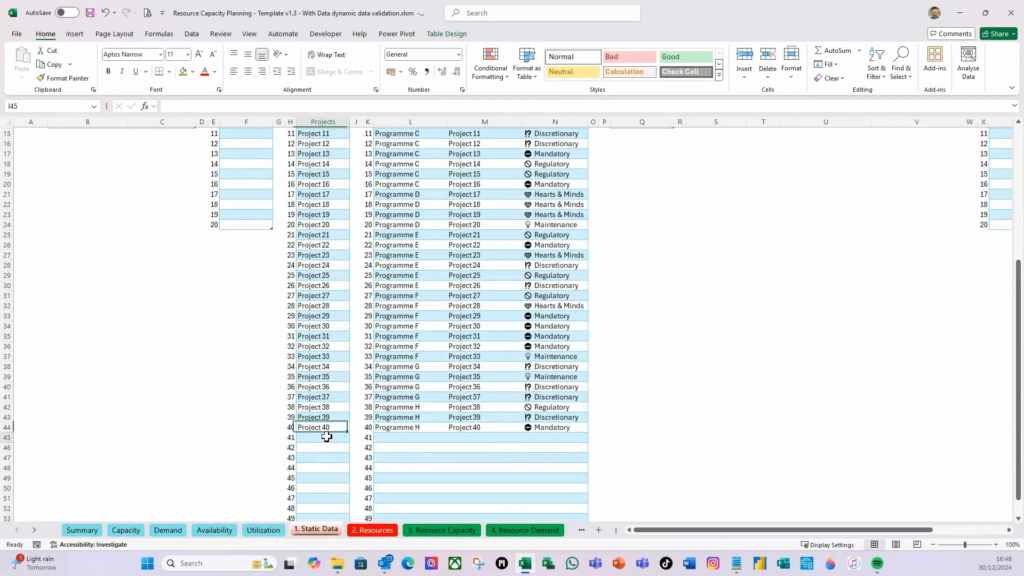
pyautogui.write('Pro')
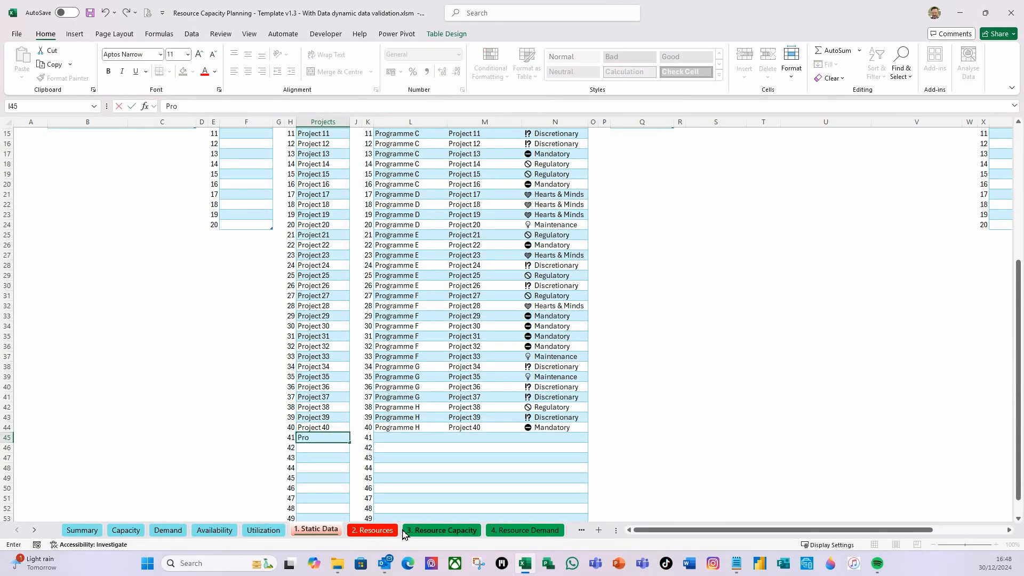
pyautogui.write('ject Sales')
pyautogui.press('Return')
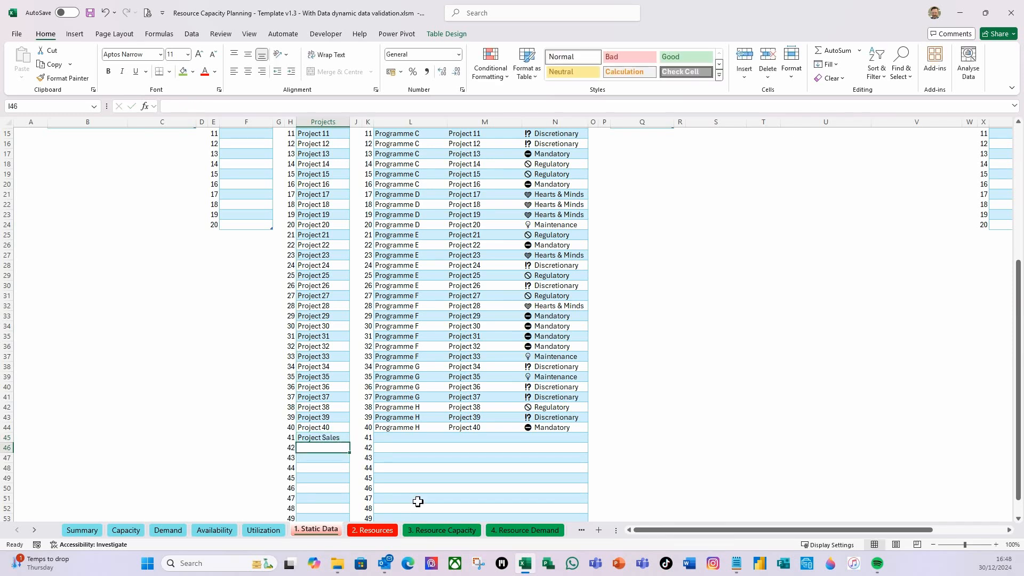
# Step: Fill row 45 of the Cross reference Table with department Sales and project Project Sales from the validation lists
pyautogui.click(404, 440)
pyautogui.scroll(4, 404, 440)
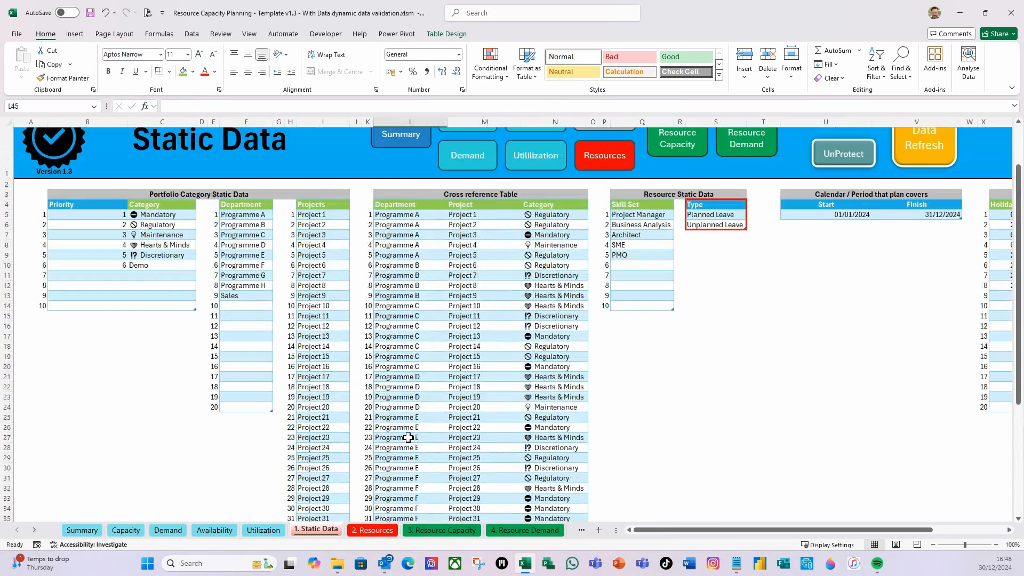
pyautogui.scroll(-7, 413, 437)
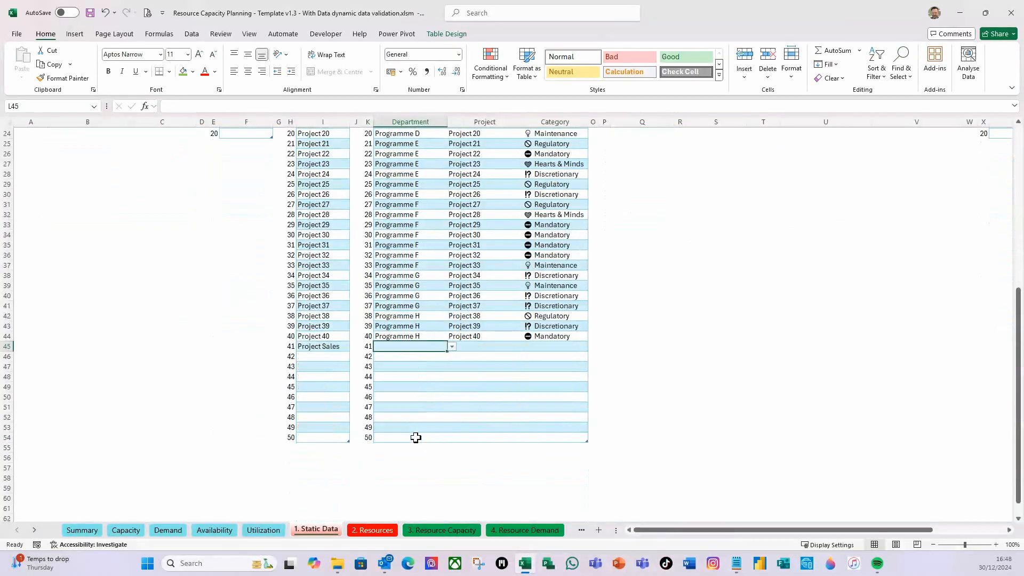
pyautogui.click(454, 350)
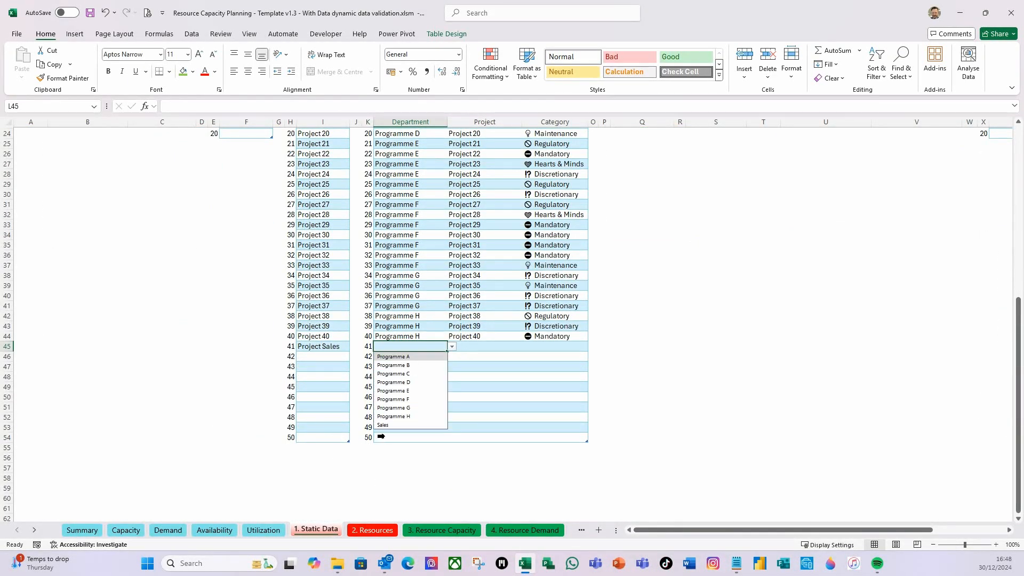
pyautogui.click(390, 425)
pyautogui.press('Tab')
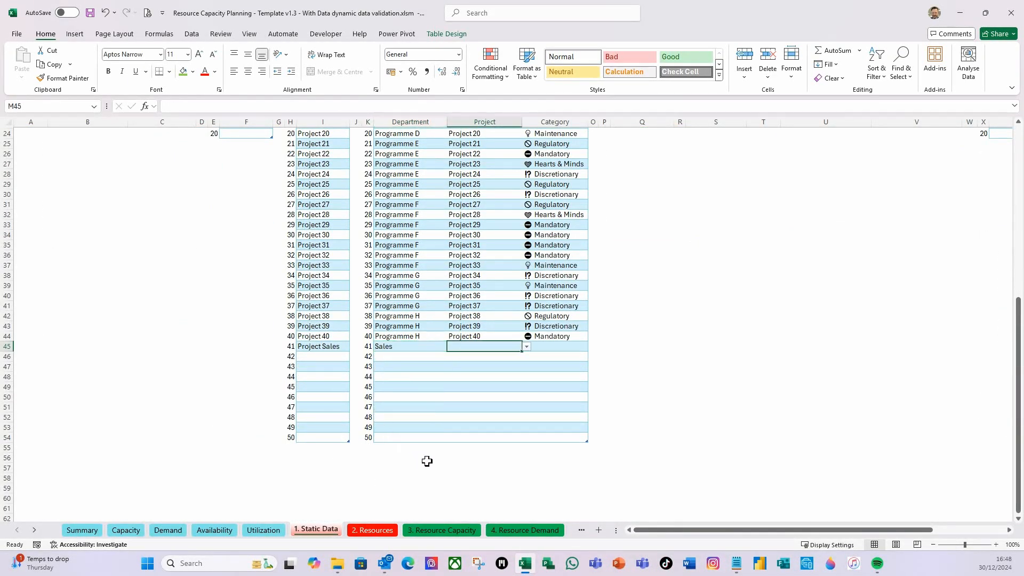
pyautogui.click(526, 347)
pyautogui.click(491, 356)
pyautogui.press('Tab')
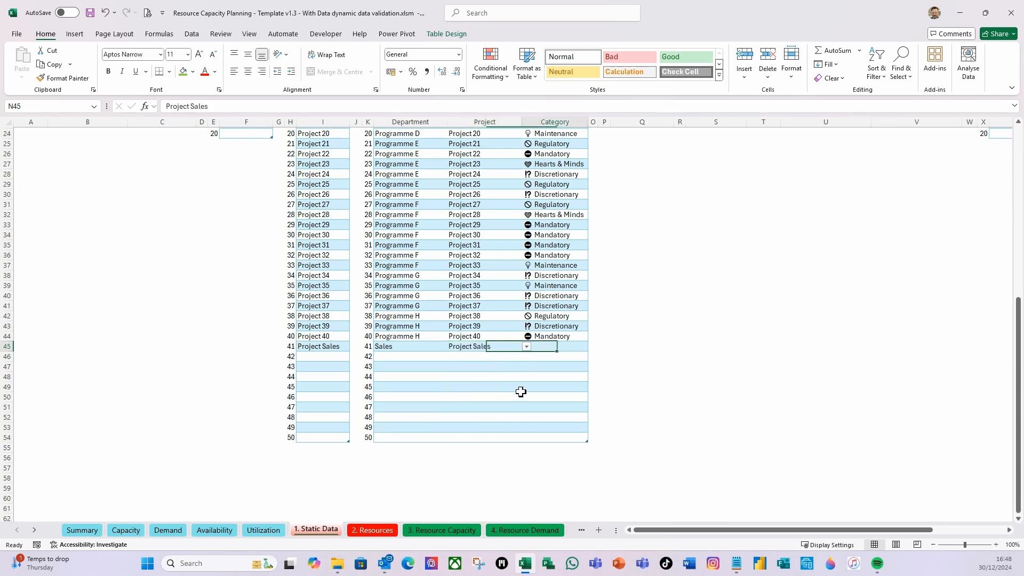
# Step: Set the category of the Project Sales row in the Cross reference Table to Demo
pyautogui.click(594, 348)
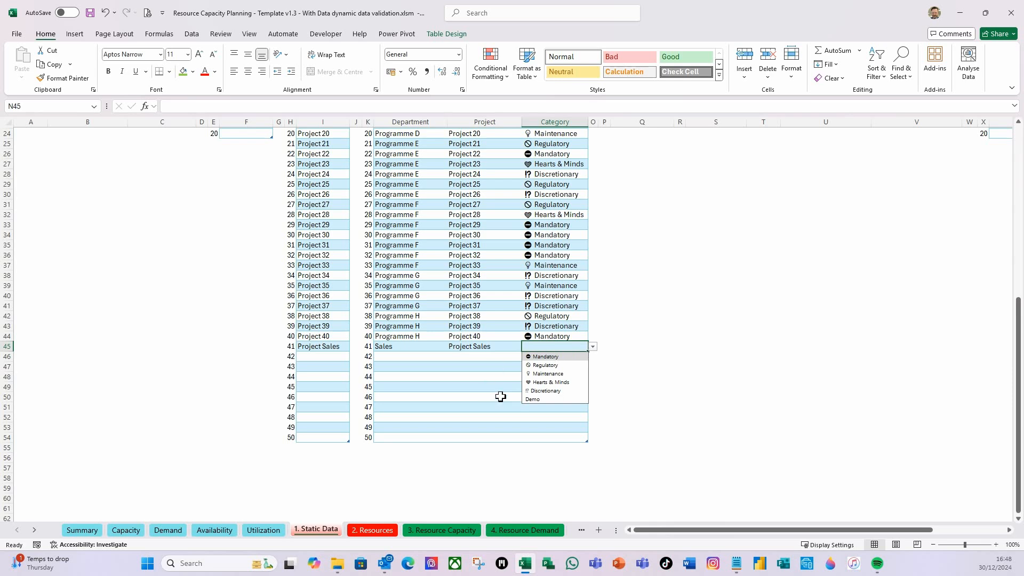
pyautogui.click(549, 391)
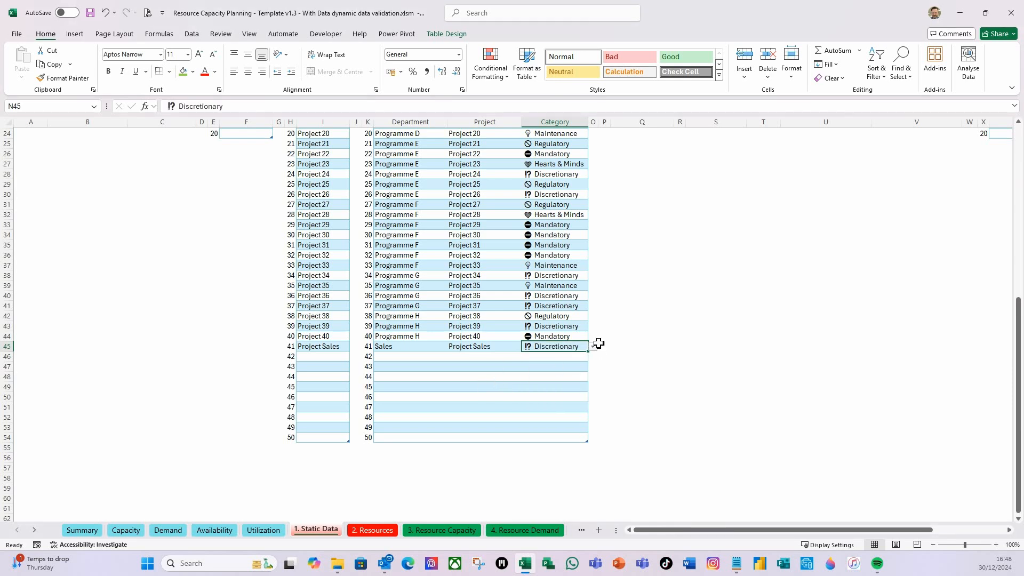
pyautogui.click(592, 347)
pyautogui.click(533, 399)
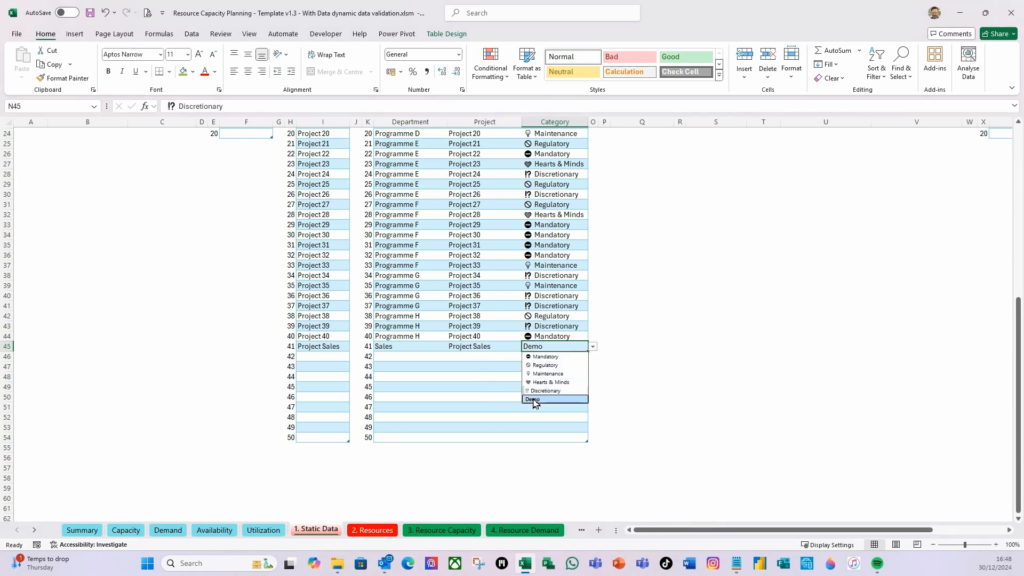
pyautogui.click(479, 387)
pyautogui.click(413, 346)
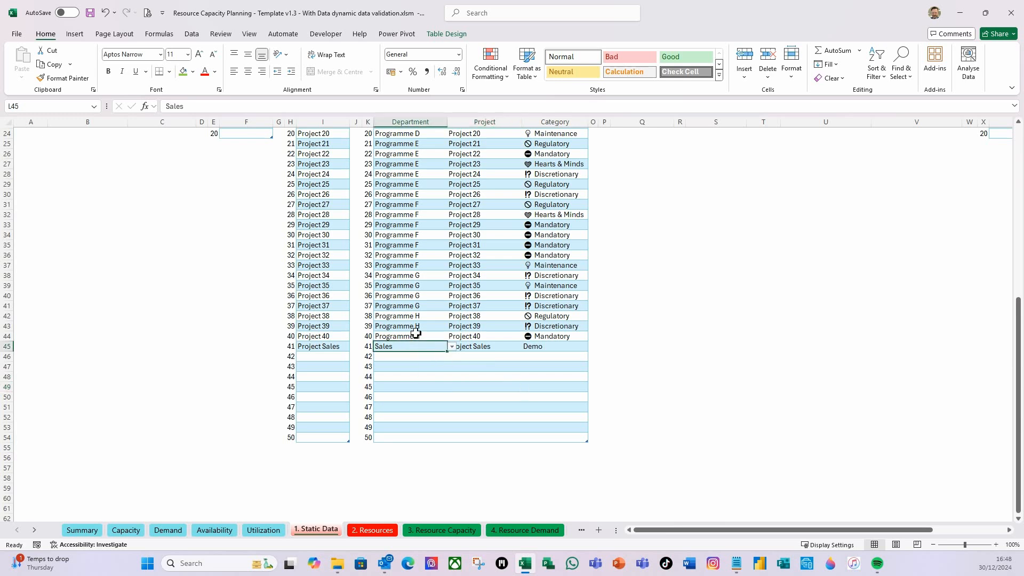
pyautogui.scroll(5, 430, 302)
pyautogui.scroll(2, 428, 320)
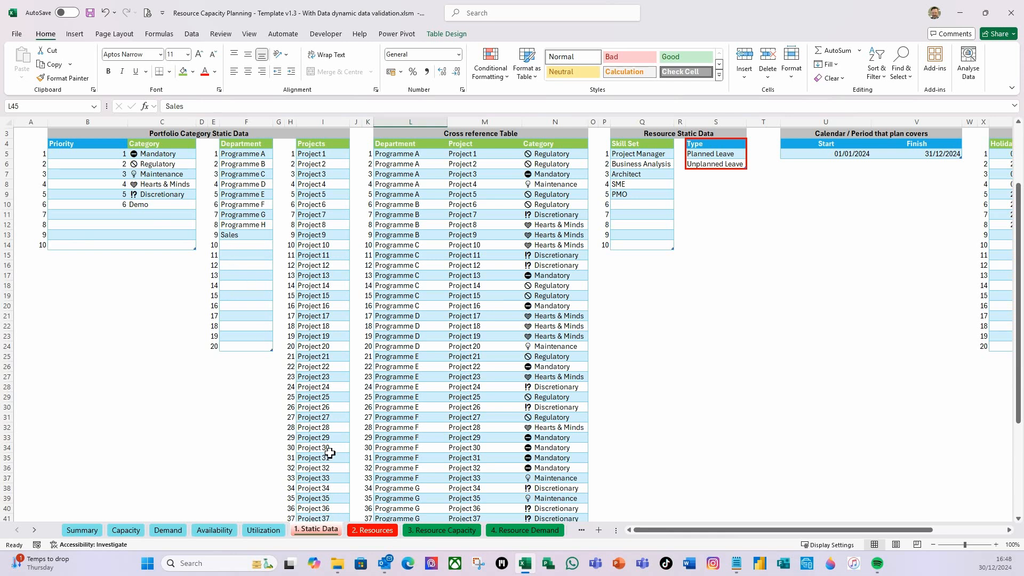
pyautogui.scroll(-4, 327, 451)
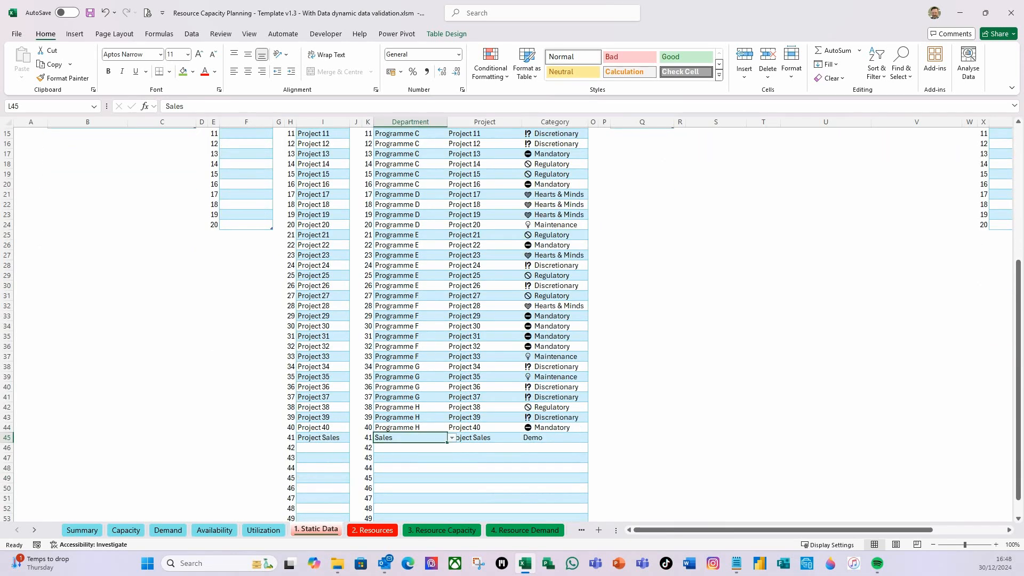
# Step: On the Resource Demand sheet, choose programme Sales and project Project Sales in row 11
pyautogui.click(524, 531)
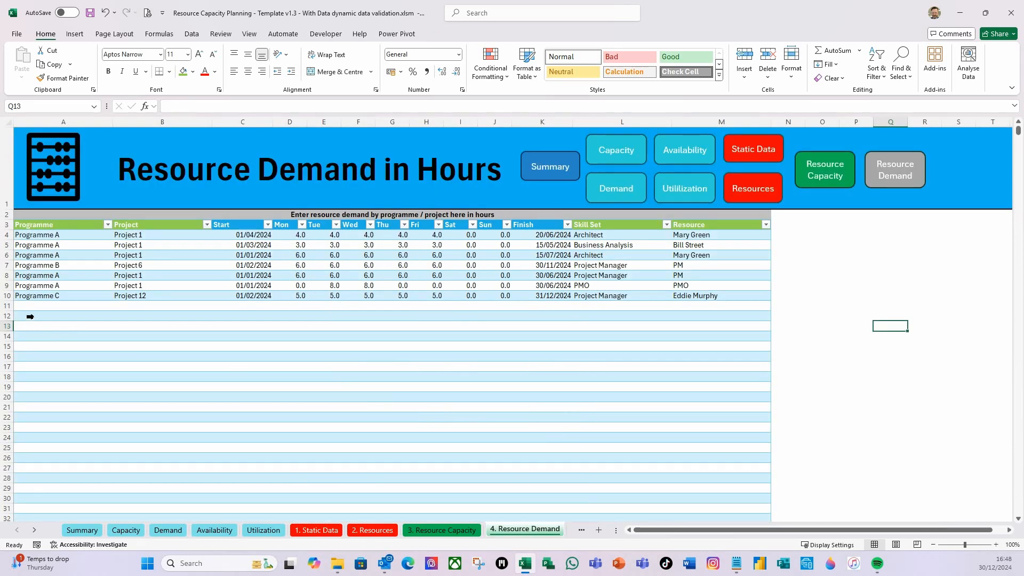
pyautogui.click(39, 307)
pyautogui.click(117, 306)
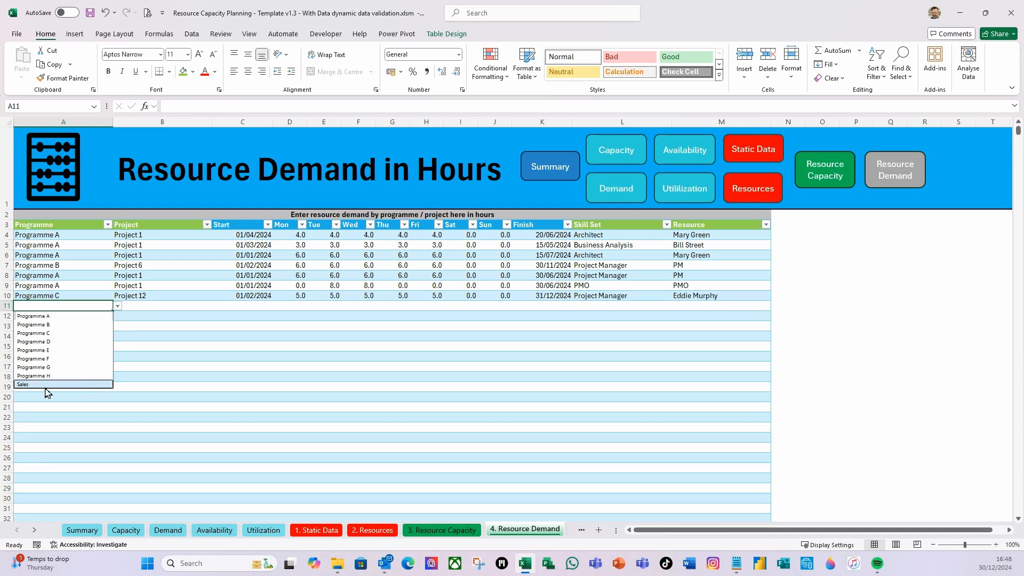
pyautogui.click(32, 385)
pyautogui.press('Tab')
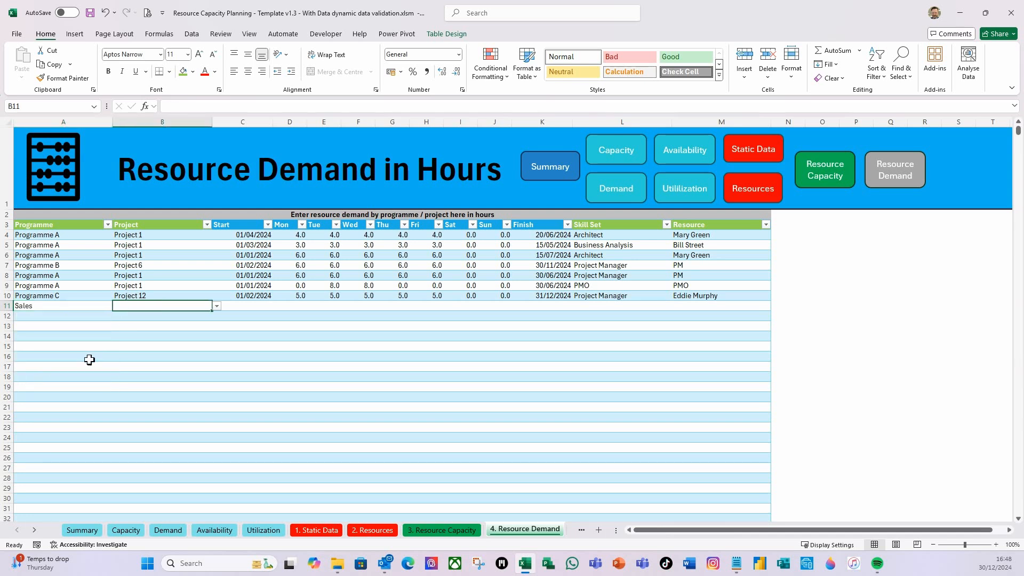
pyautogui.click(217, 307)
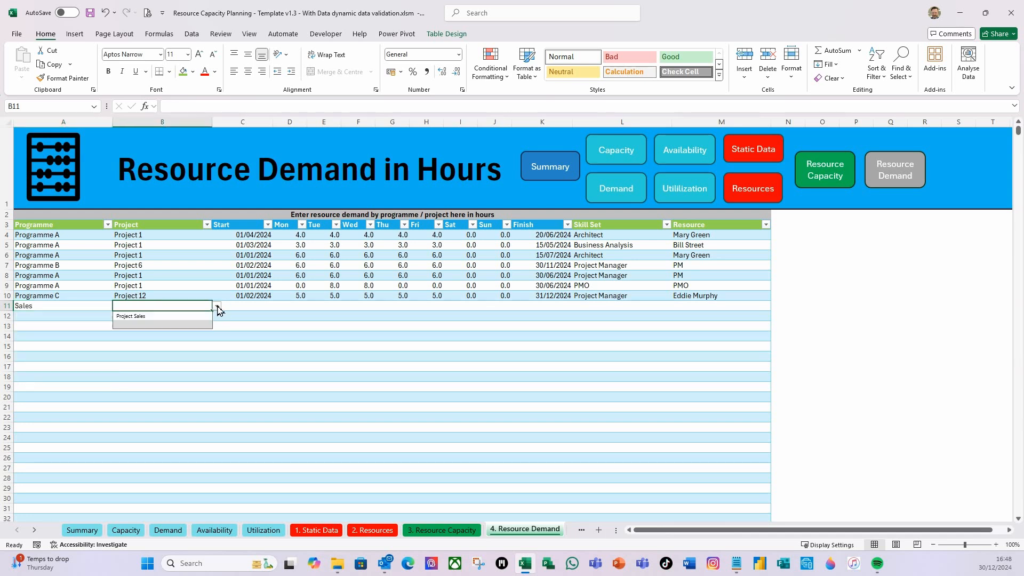
pyautogui.click(132, 319)
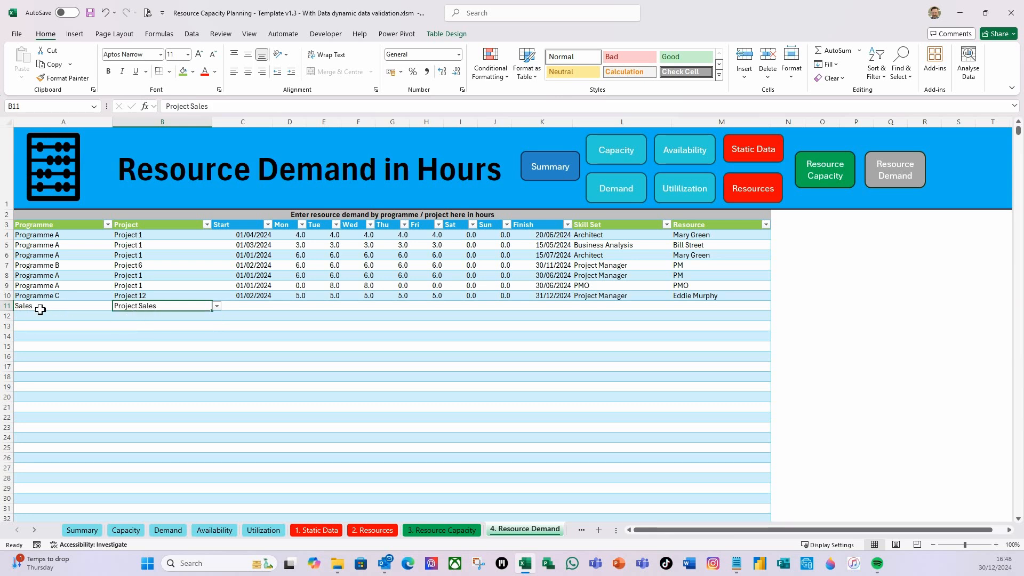
# Step: Set the start date of the Sales demand row to 01/01/2024
pyautogui.press('Tab')
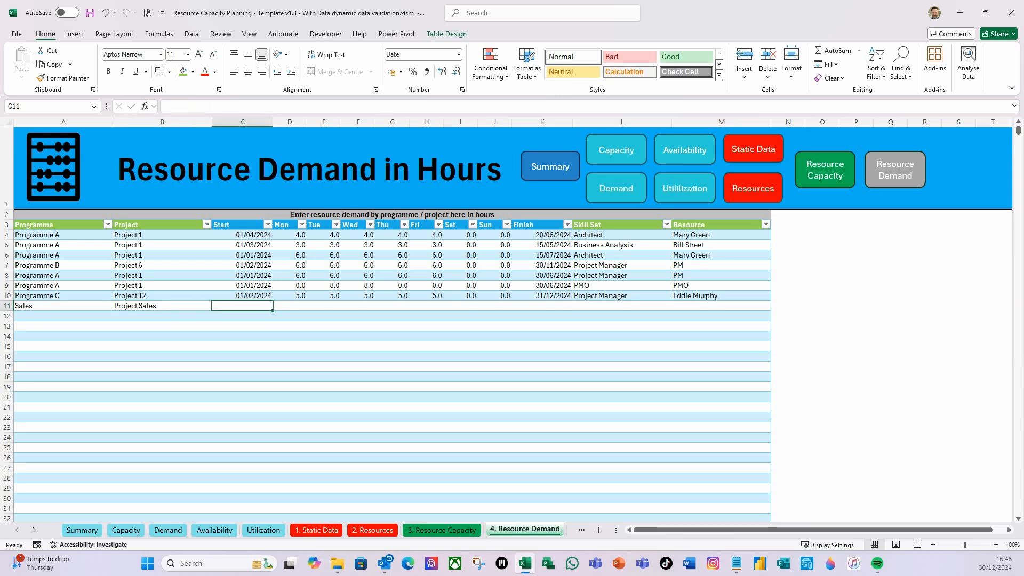
pyautogui.write('01/01')
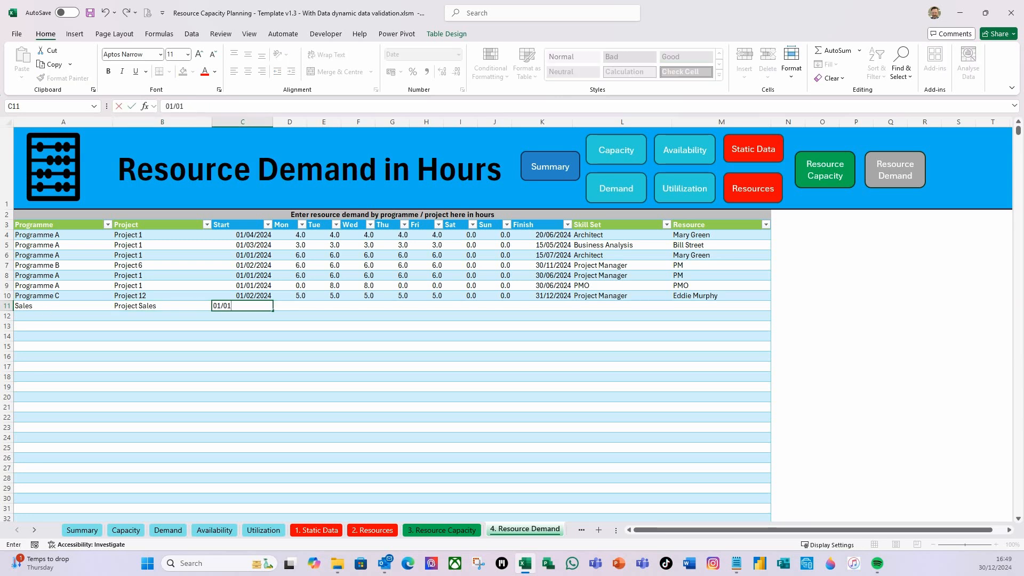
pyautogui.write('/2024')
pyautogui.press('Tab')
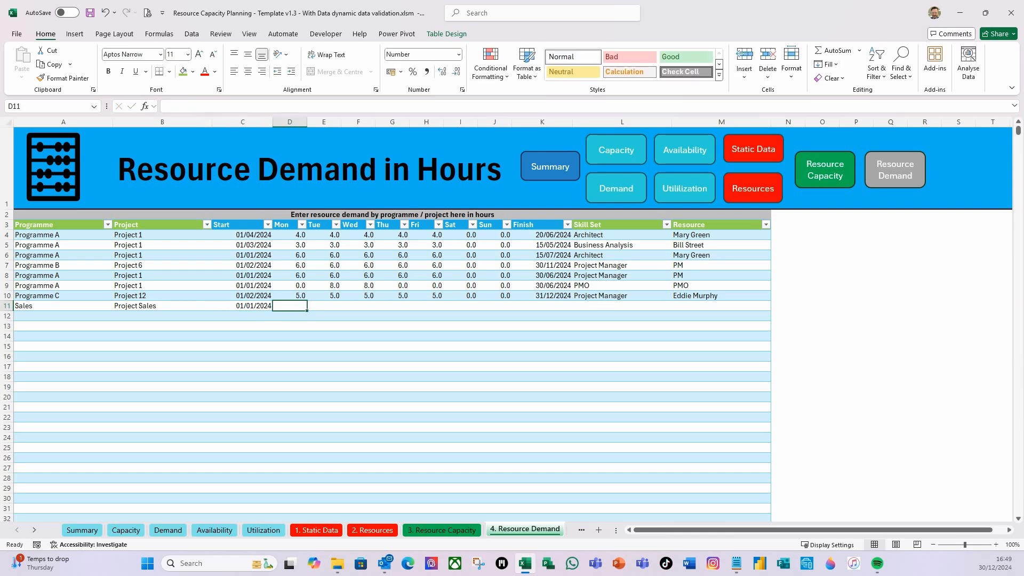
# Step: Enter the Sales row's daily hours: 7 for Monday to Wednesday, 5 for Thursday and Friday, 0 for Saturday and Sunday
pyautogui.write('7')
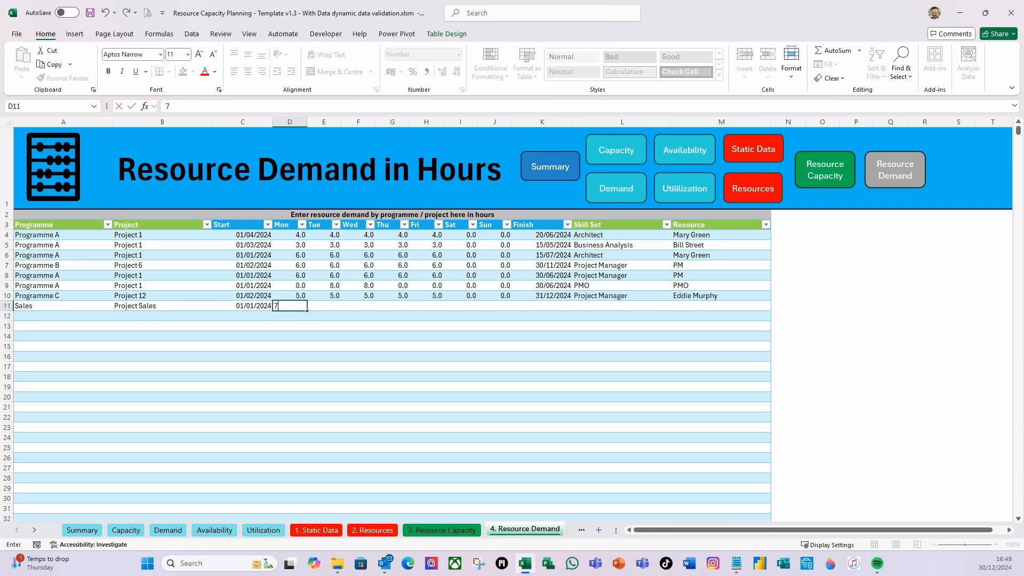
pyautogui.press('Tab')
pyautogui.write('7')
pyautogui.press('Tab')
pyautogui.write('7')
pyautogui.press('Tab')
pyautogui.write('5')
pyautogui.press('Tab')
pyautogui.write('5')
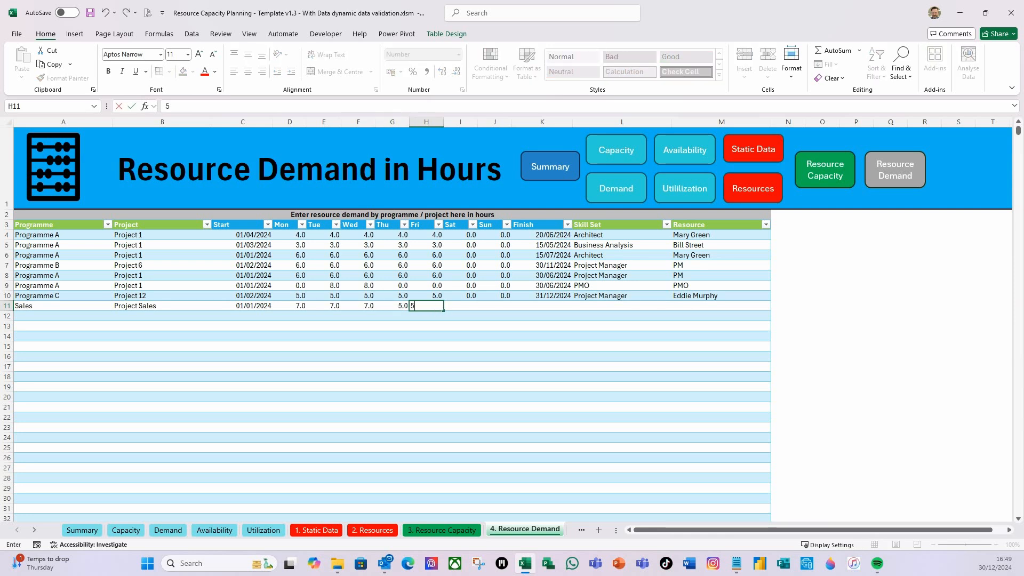
pyautogui.press('Tab')
pyautogui.write('0')
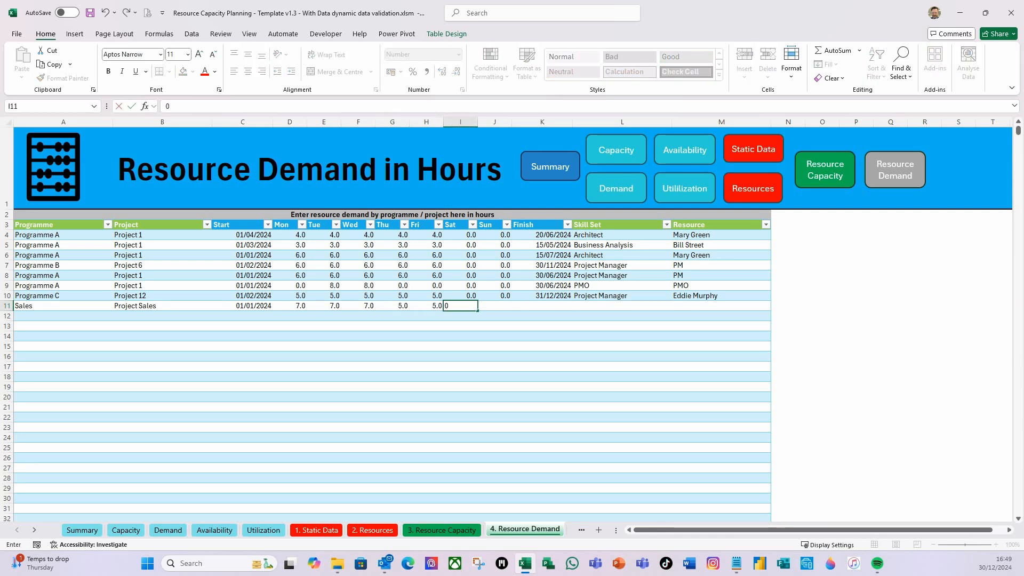
pyautogui.press('Tab')
pyautogui.write('0')
pyautogui.press('Tab')
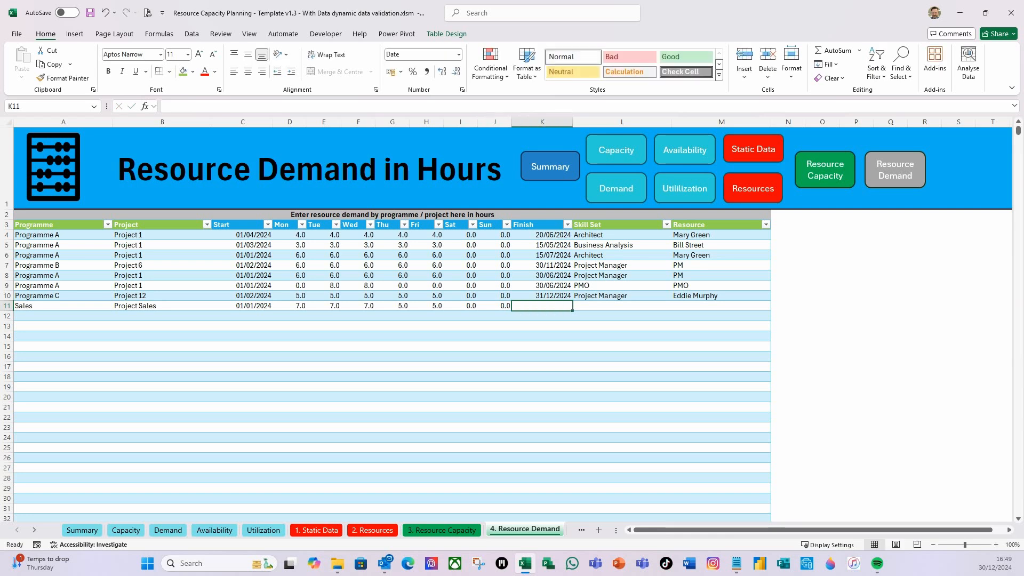
# Step: Set the Sales demand row's finish date to 31/12/2024 and its skill set to Project Manager
pyautogui.write('31/12/24')
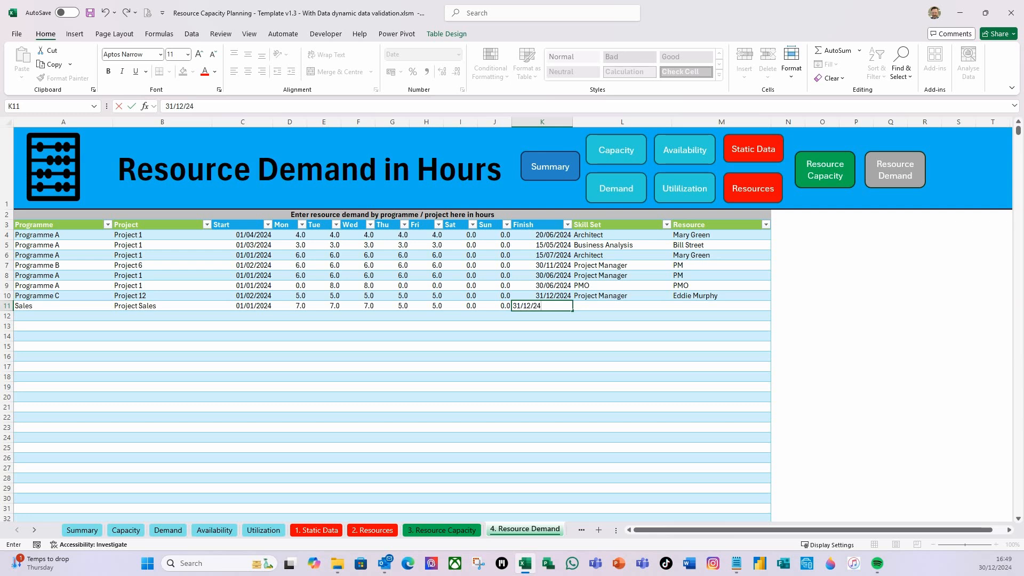
pyautogui.press('Tab')
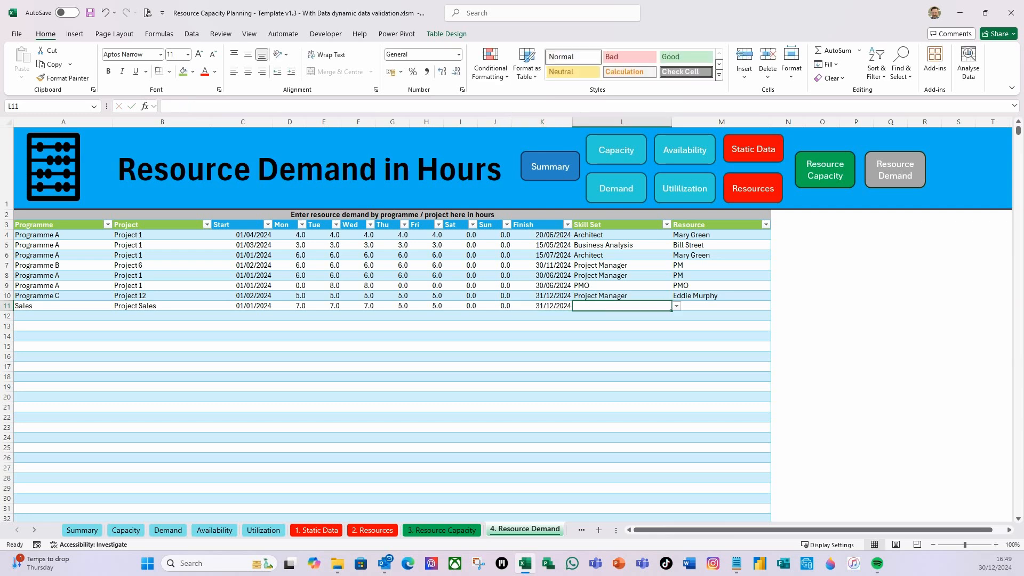
pyautogui.click(677, 309)
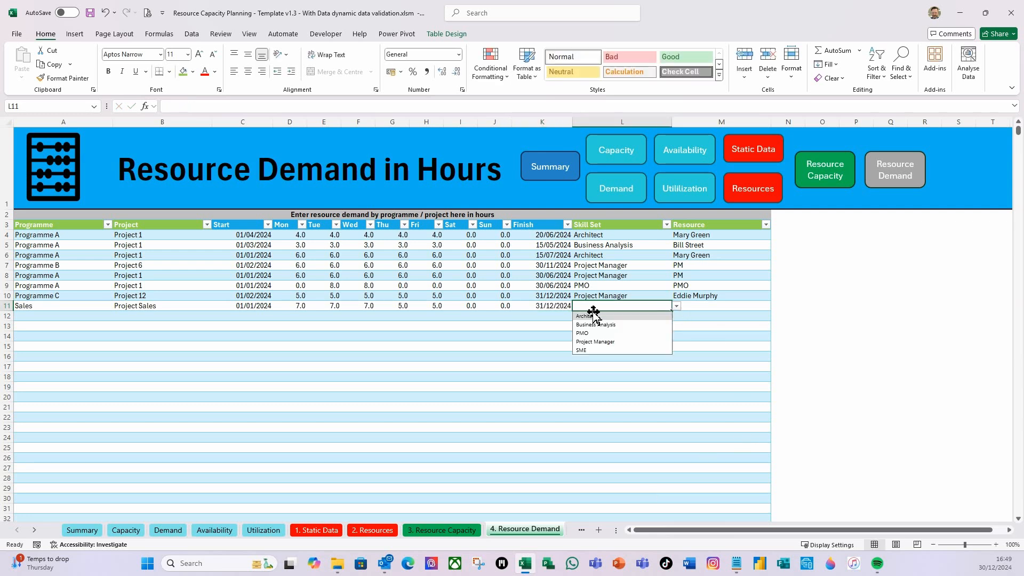
pyautogui.click(619, 341)
pyautogui.press('Tab')
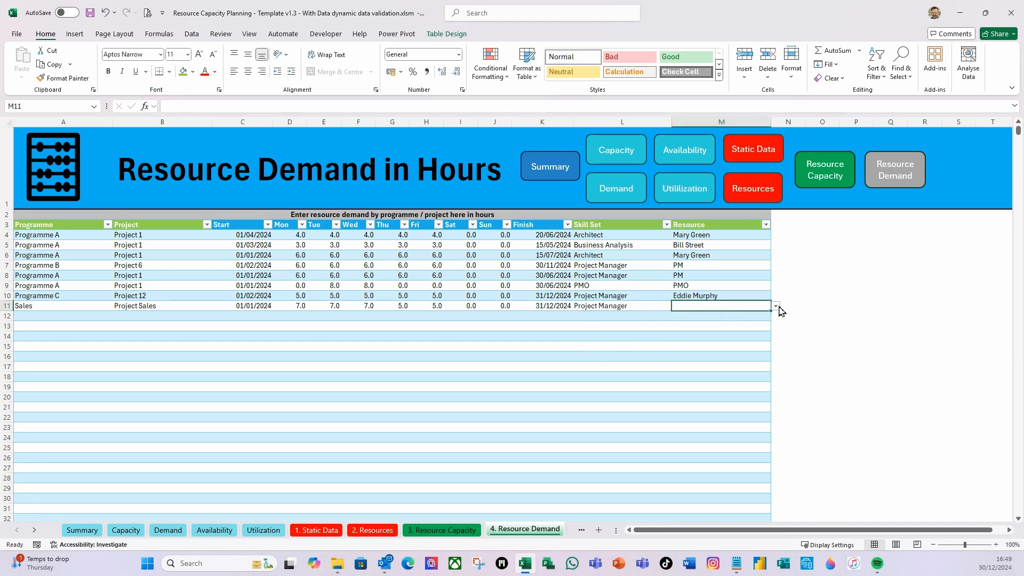
# Step: Assign the second listed project manager as the resource of the Sales demand row
pyautogui.click(778, 306)
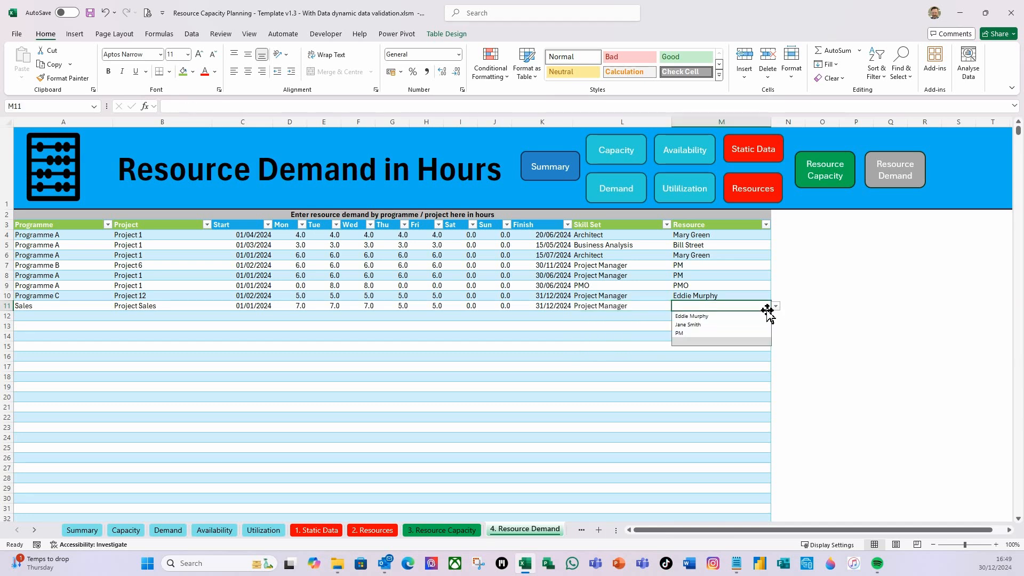
pyautogui.click(688, 324)
pyautogui.click(616, 317)
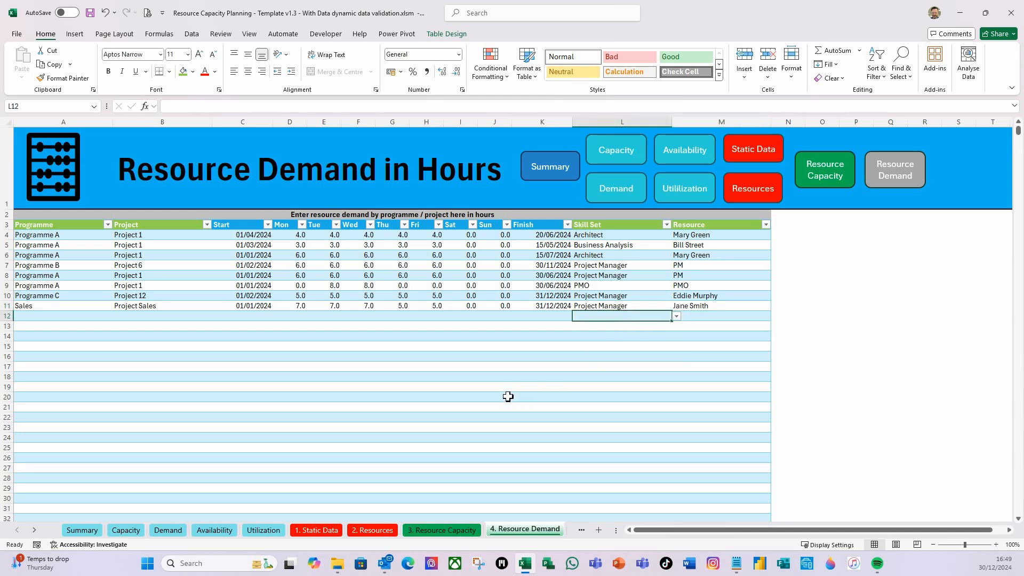
# Step: Hide the Static Data Support sheet at the end of the workbook
pyautogui.click(431, 530)
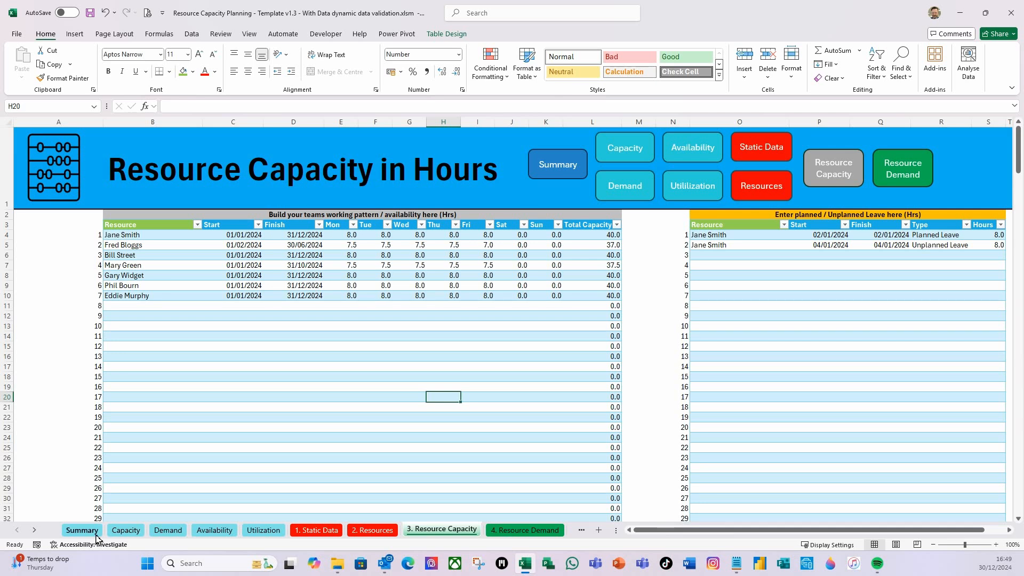
pyautogui.click(34, 530)
pyautogui.click(34, 530)
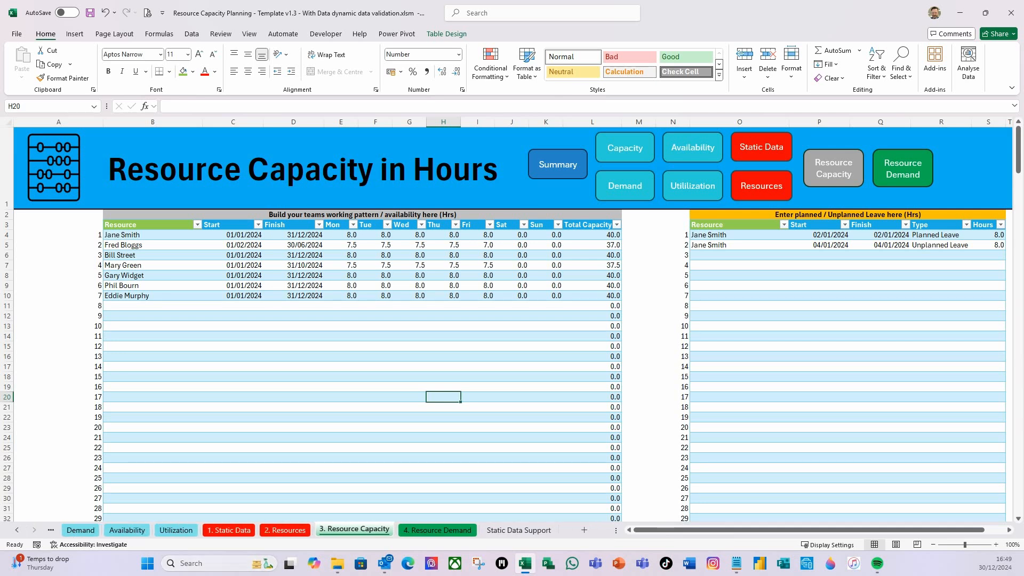
pyautogui.rightClick(517, 534)
pyautogui.click(553, 477)
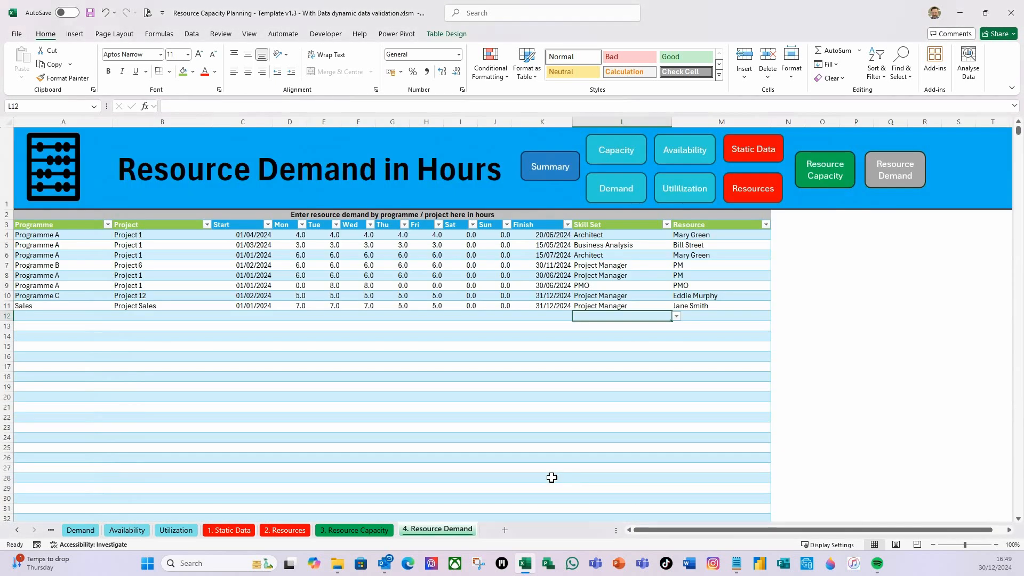
# Step: Protect the resource capacity planner from the Static Data sheet and dismiss the confirmation
pyautogui.click(228, 533)
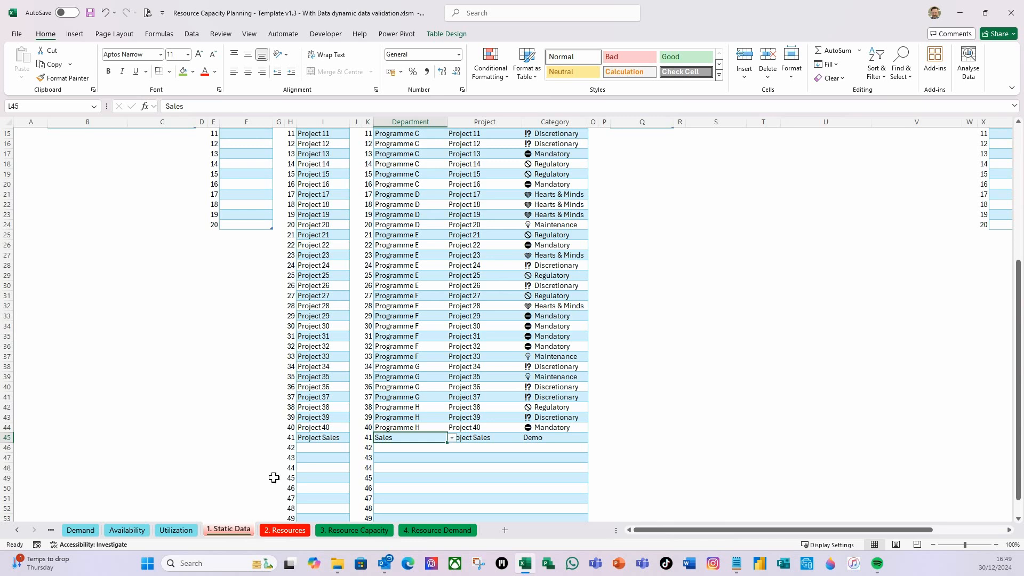
pyautogui.scroll(3, 333, 473)
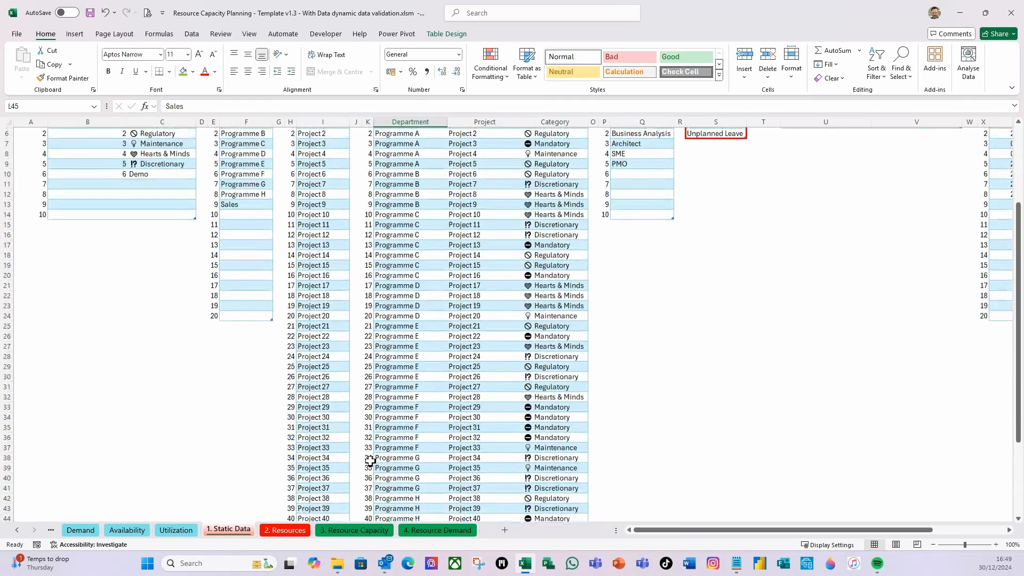
pyautogui.scroll(3, 373, 485)
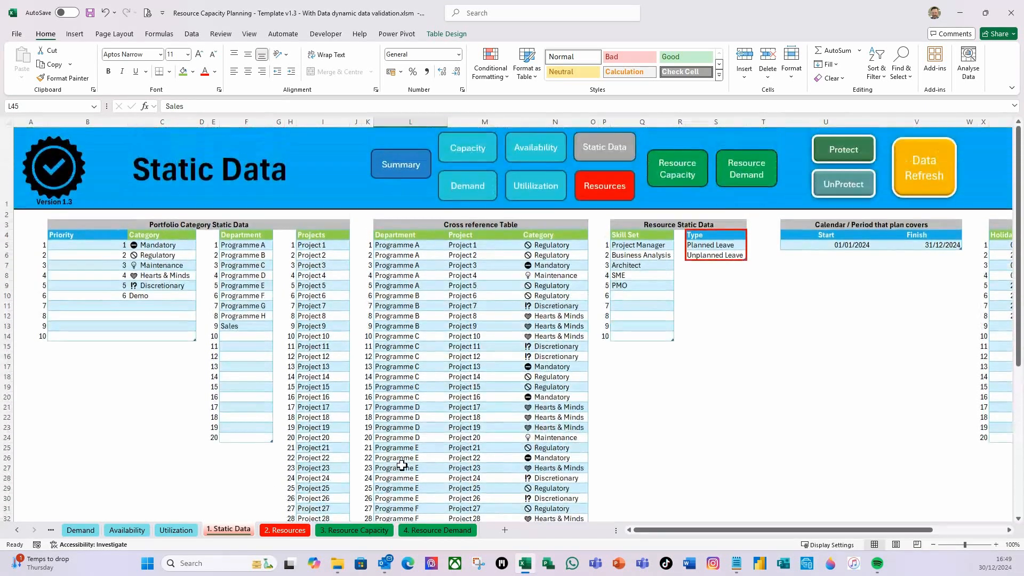
pyautogui.click(850, 152)
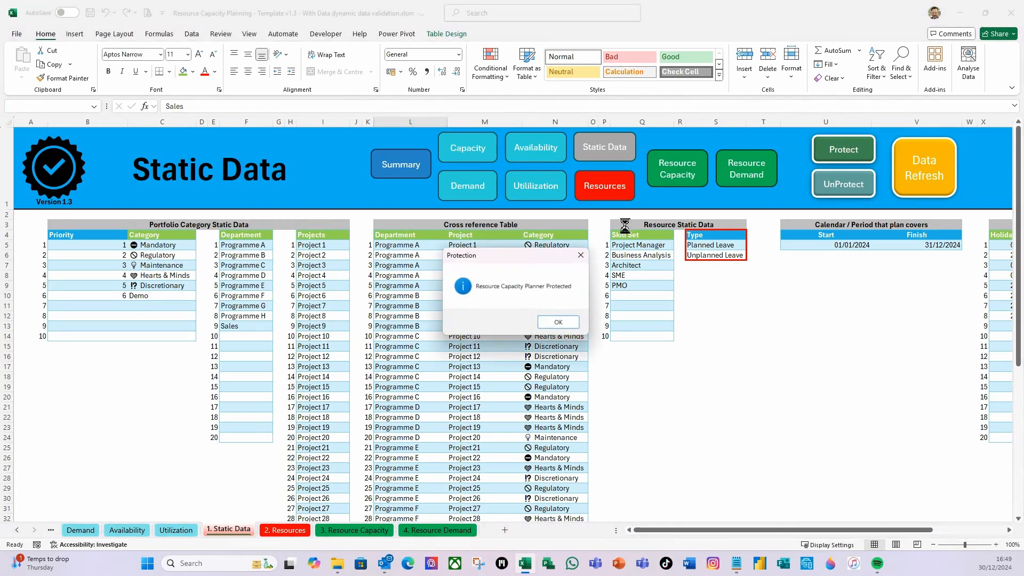
pyautogui.click(569, 323)
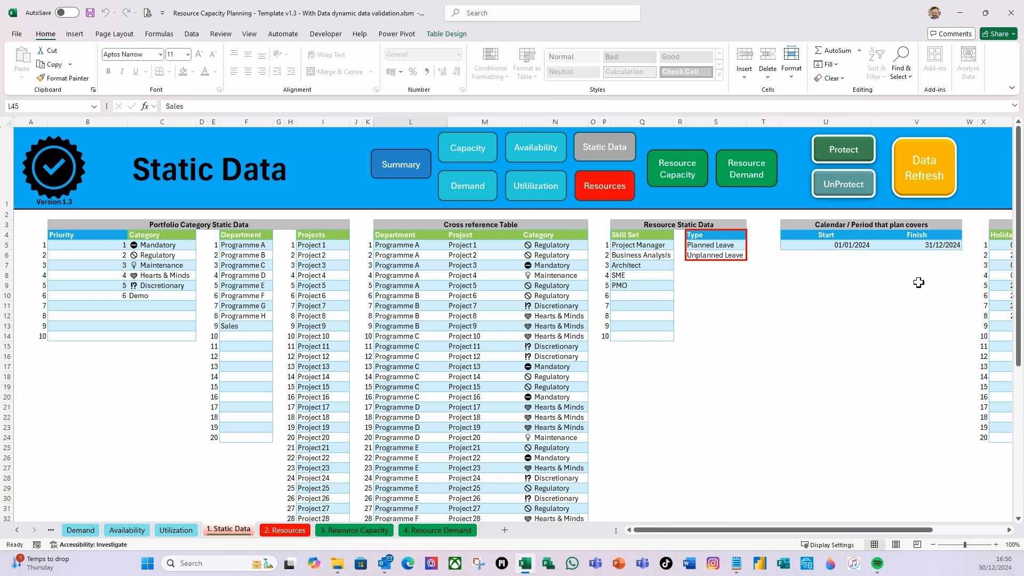
# Step: Display the workbook's queries and connections, and run the planner's Data Refresh from the Static Data sheet
pyautogui.click(193, 37)
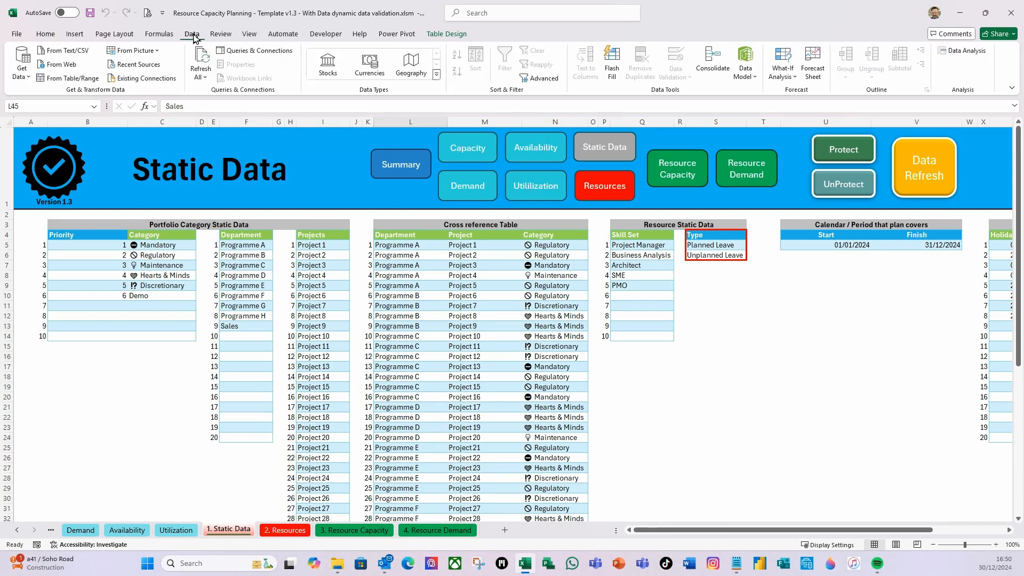
pyautogui.click(249, 51)
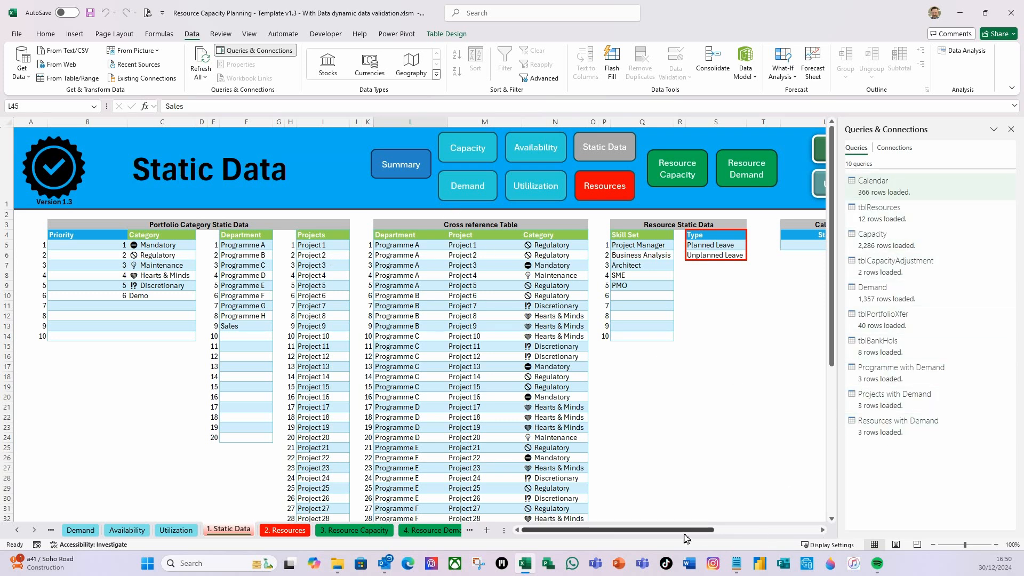
pyautogui.moveTo(692, 530); pyautogui.dragTo(768, 541)
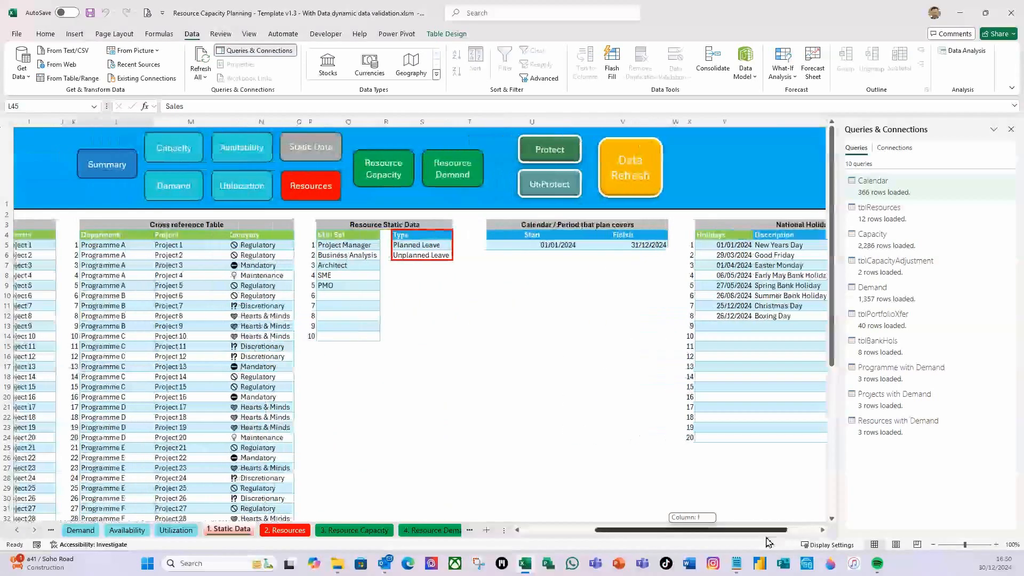
pyautogui.click(636, 185)
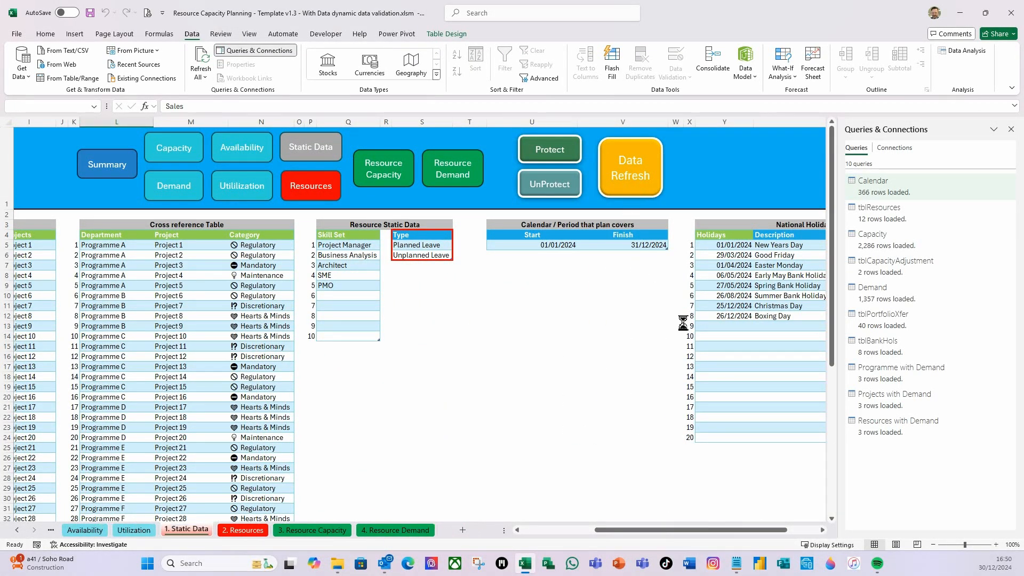
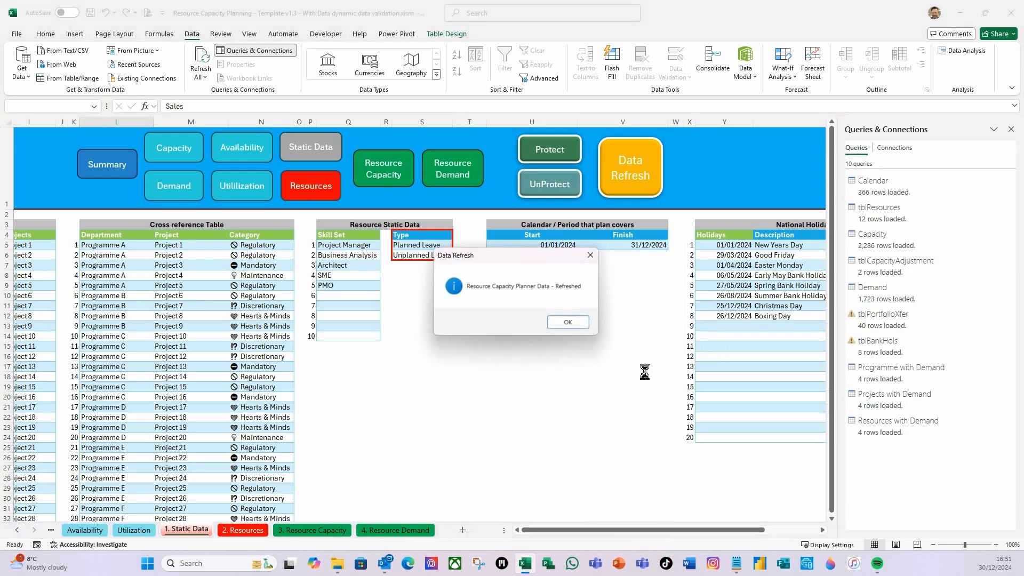
pyautogui.click(576, 330)
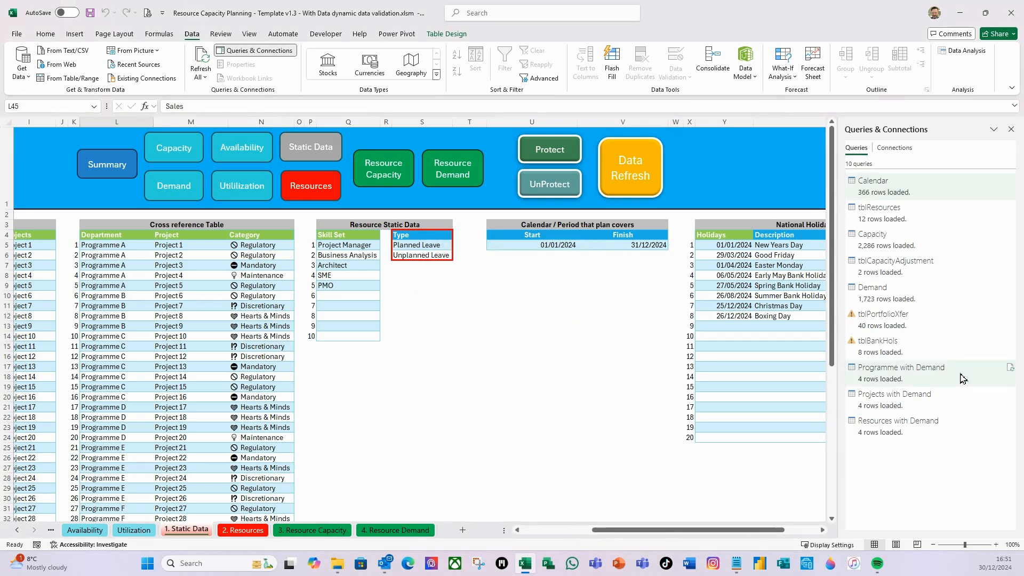
# Step: Examine the load details of the Capacity, tblBankHols and tblPortfolioXfer queries
pyautogui.moveTo(885, 249)
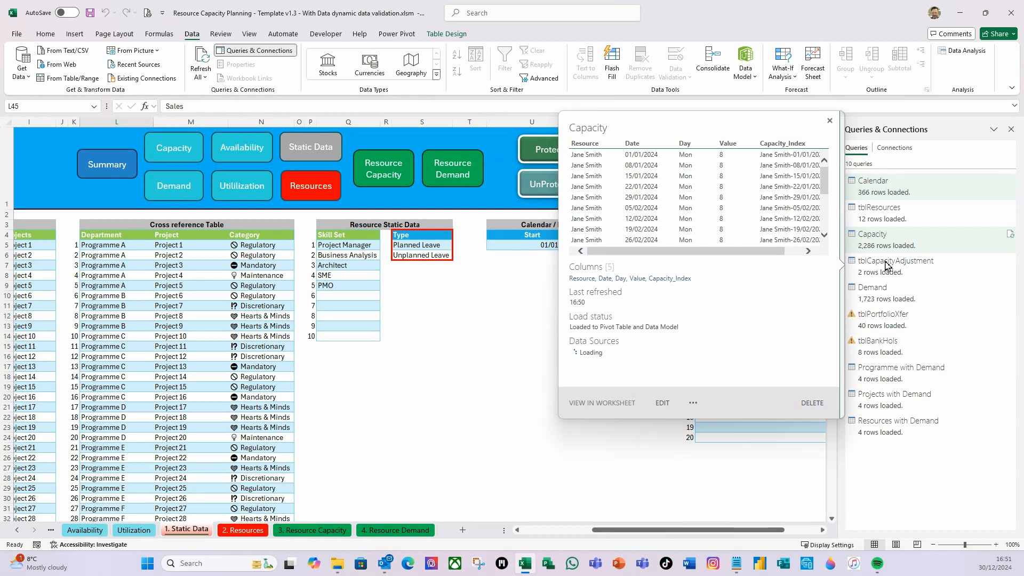
pyautogui.moveTo(917, 352)
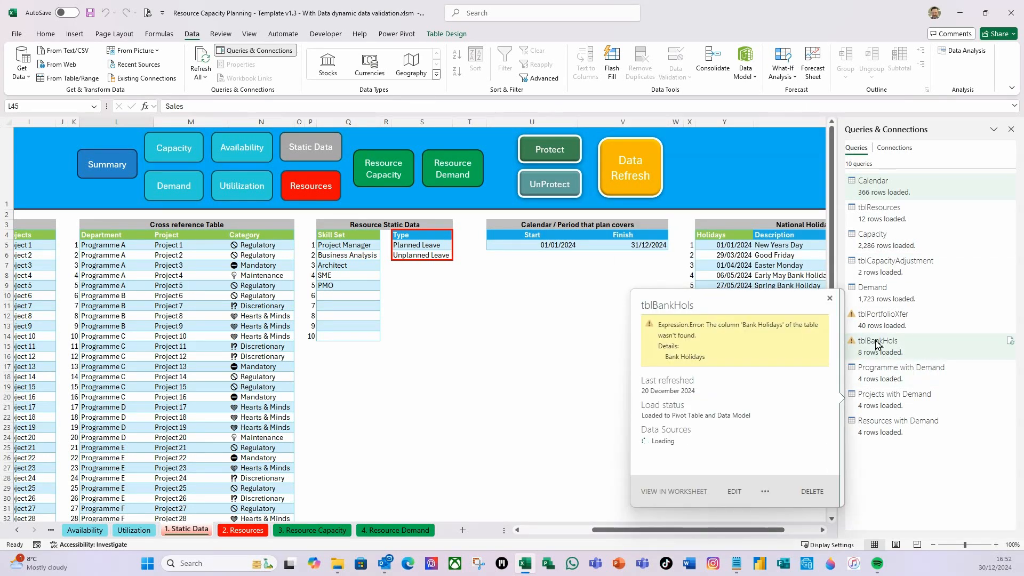
pyautogui.moveTo(893, 329)
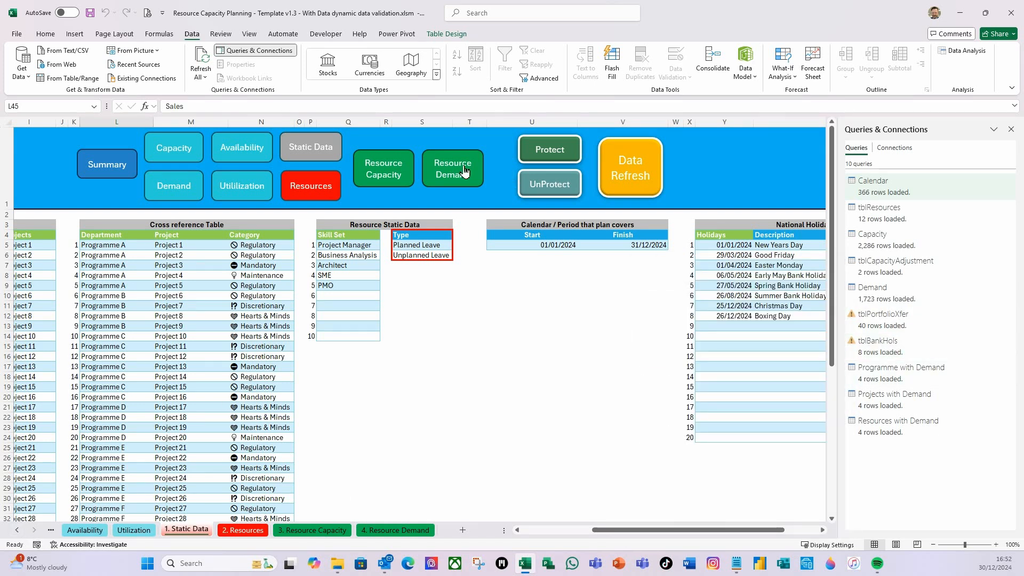
# Step: Review the Demand sheet's pivot table down to the grand total to check how the new Sales demand is reported
pyautogui.click(185, 194)
pyautogui.scroll(-3, 297, 365)
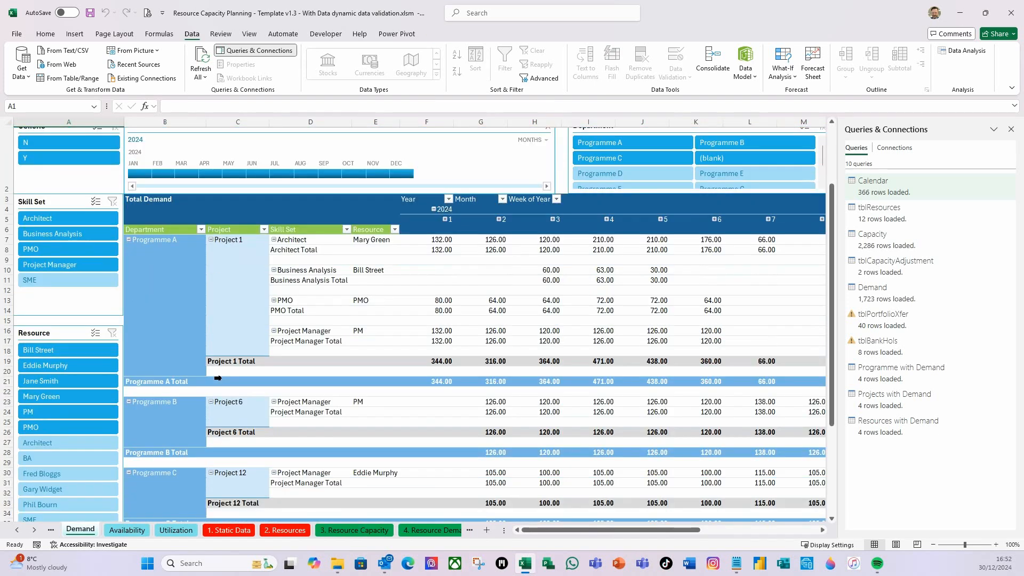
pyautogui.scroll(-2, 218, 378)
pyautogui.scroll(-2, 218, 375)
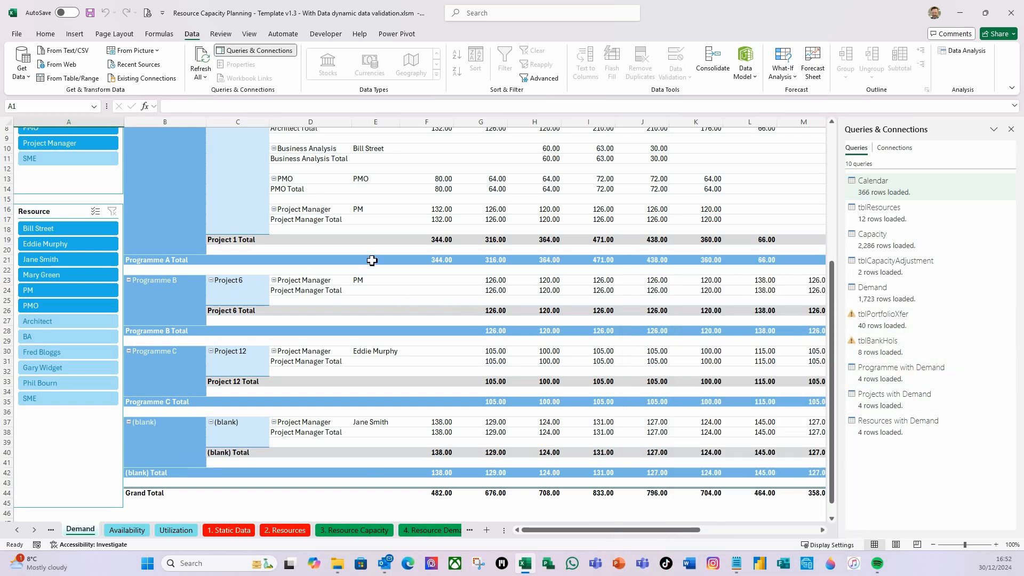
# Step: Open the tblPortfolioXfer query in the Power Query Editor from the Static Data sheet, inspect its error, and close the editor
pyautogui.click(235, 529)
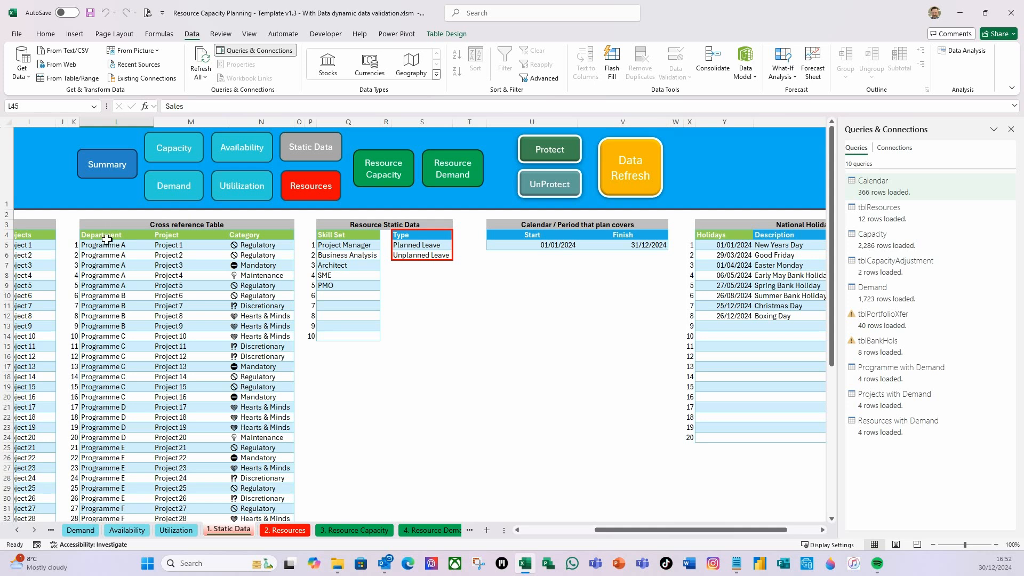
pyautogui.rightClick(890, 322)
pyautogui.click(880, 401)
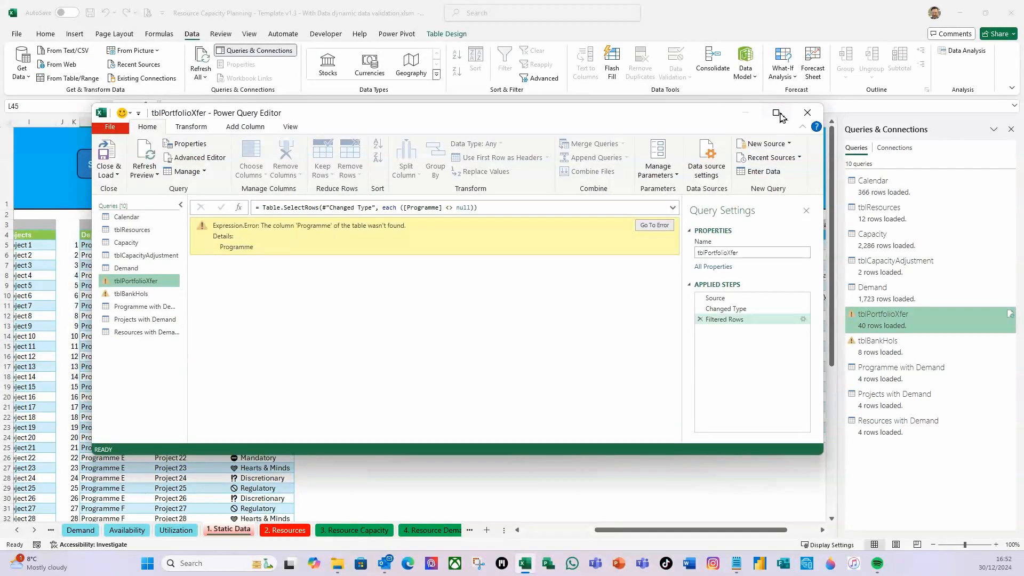
pyautogui.click(777, 113)
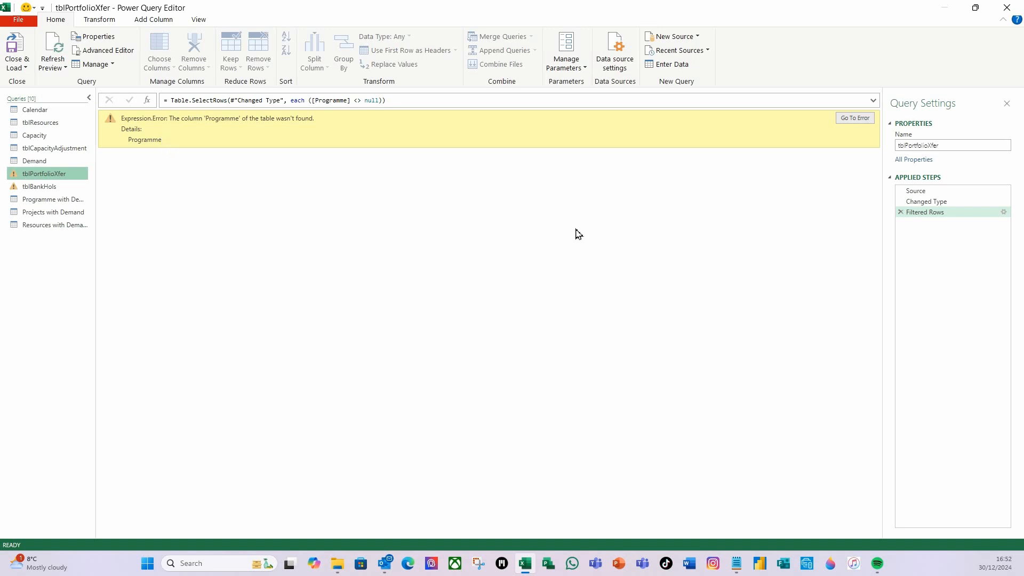
pyautogui.click(1006, 8)
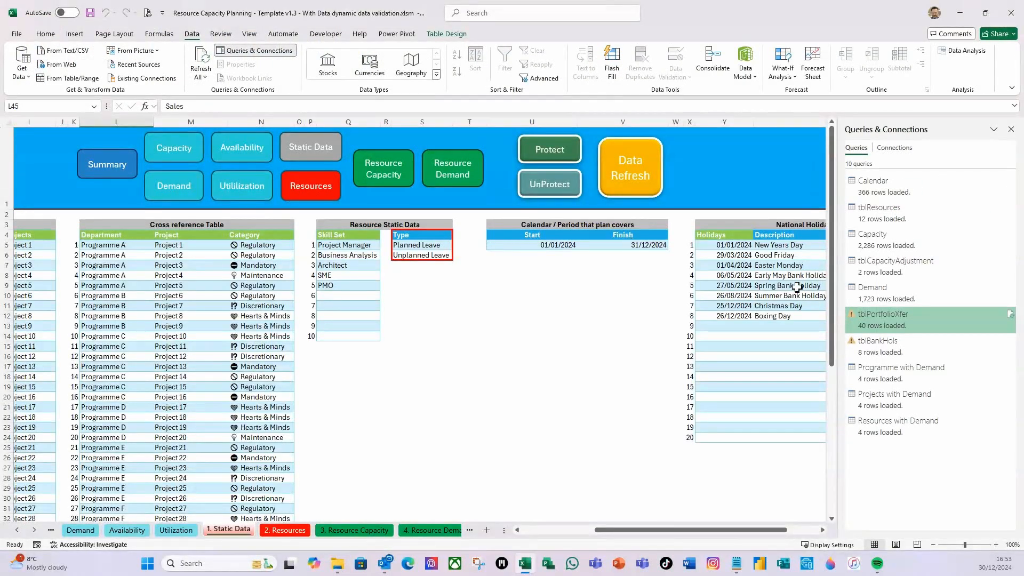
# Step: Try to edit the Department header in the Portfolio Category Static Data section of the protected sheet
pyautogui.moveTo(625, 530); pyautogui.dragTo(468, 542)
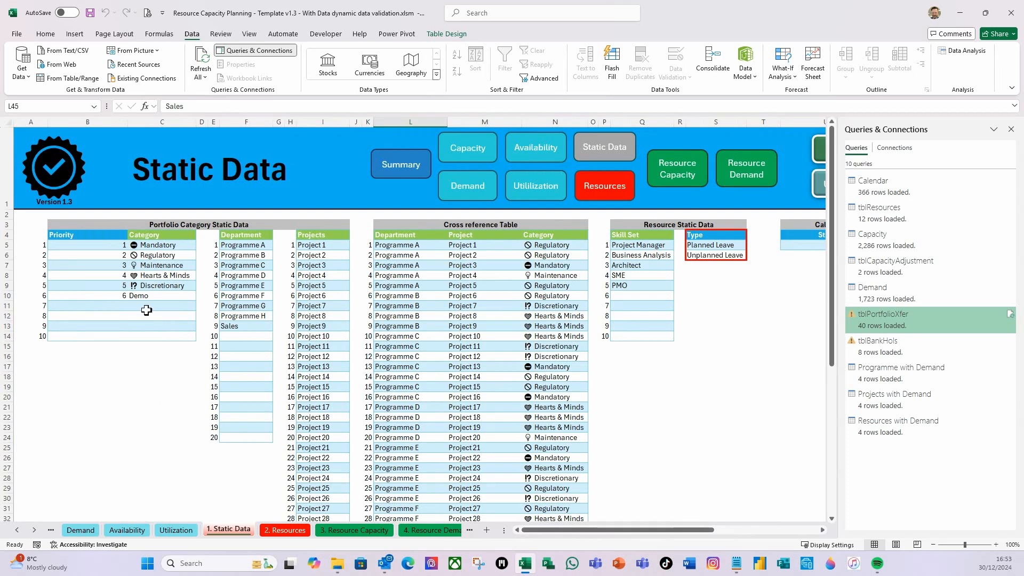
pyautogui.click(248, 236)
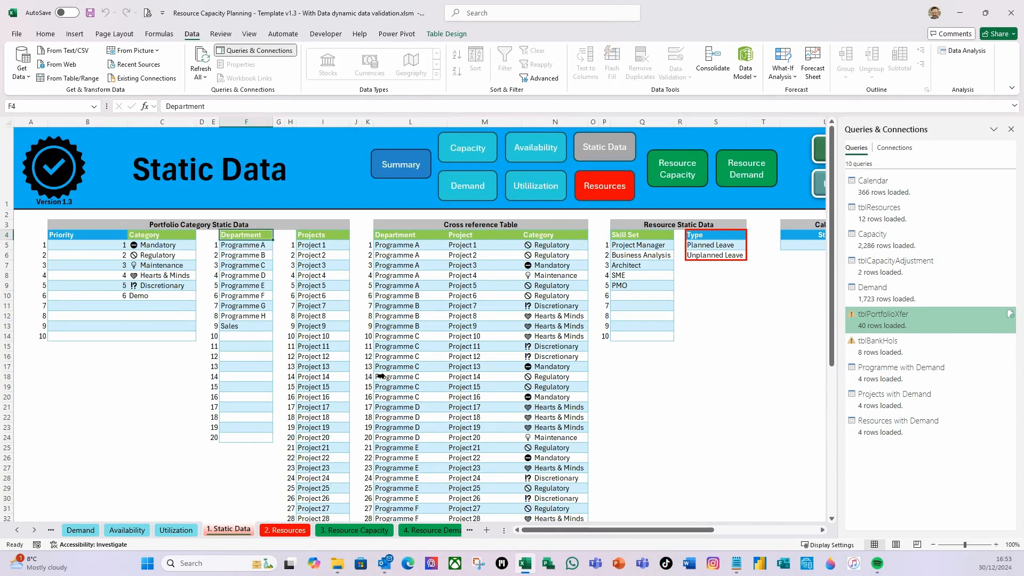
pyautogui.doubleClick(381, 377)
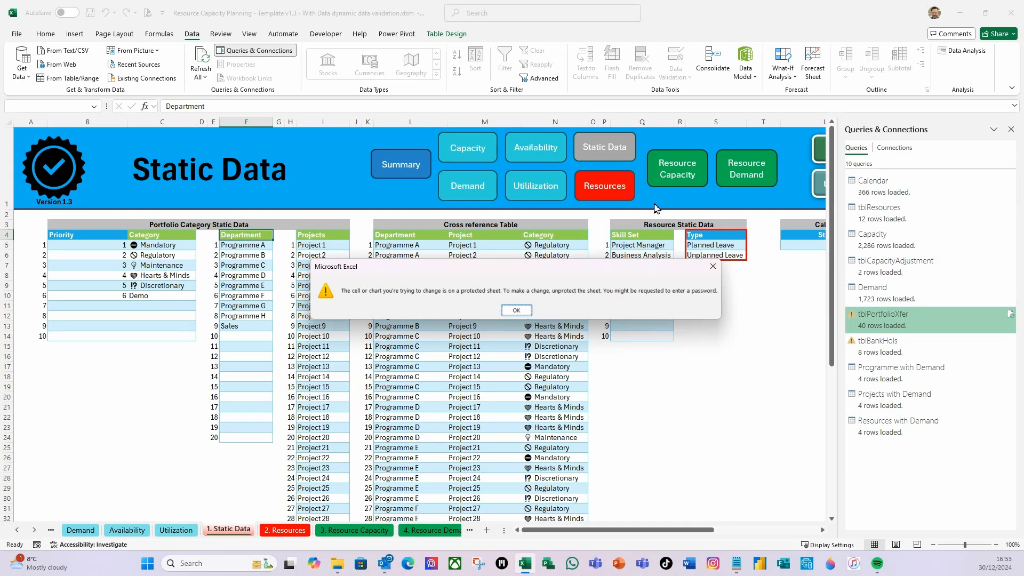
pyautogui.click(516, 311)
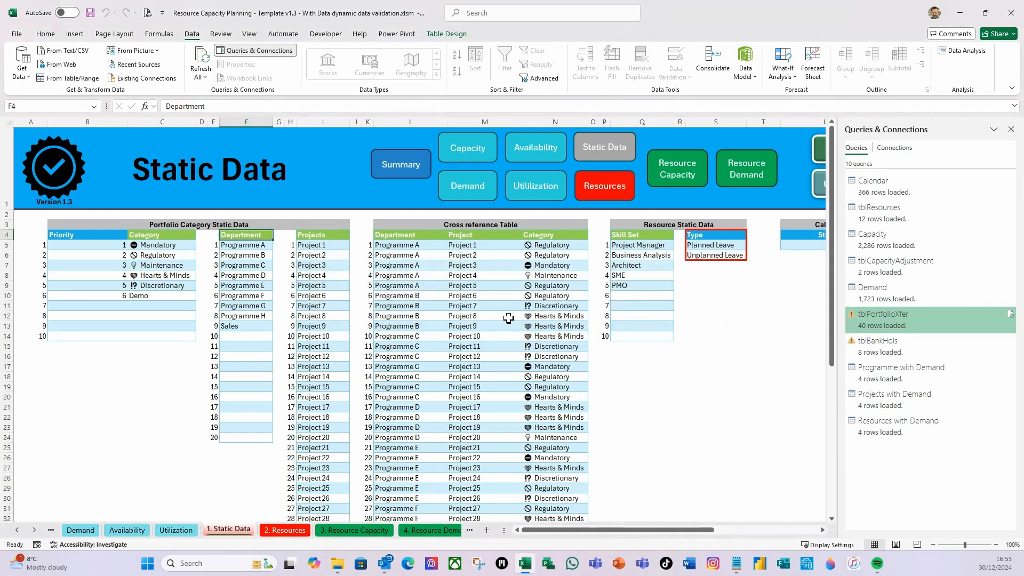
# Step: Unprotect the planner and rename the Holidays column header in the Static Data sheet to Bank Holidays
pyautogui.moveTo(691, 530); pyautogui.dragTo(720, 531)
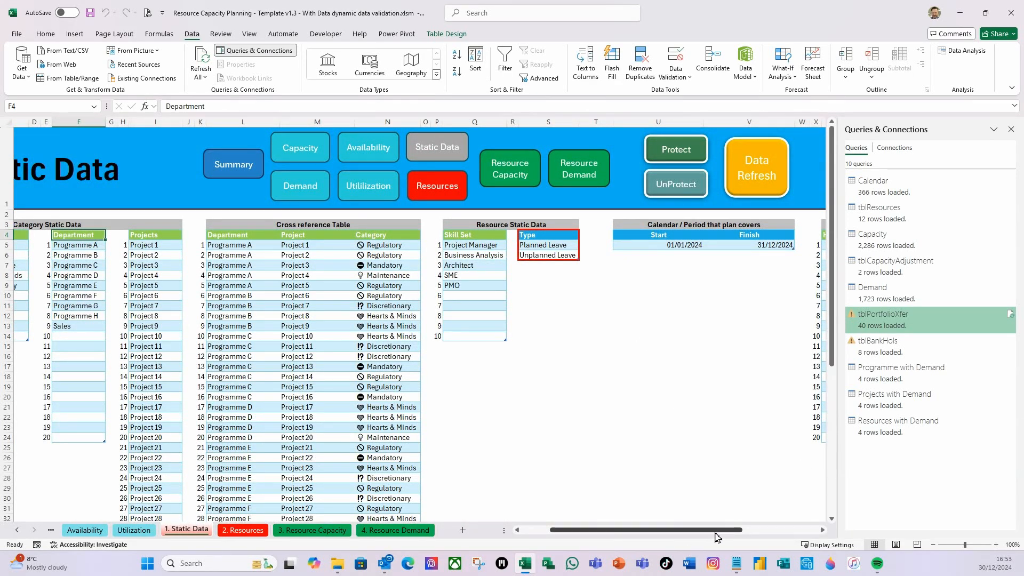
pyautogui.moveTo(727, 534); pyautogui.dragTo(755, 533)
pyautogui.click(789, 235)
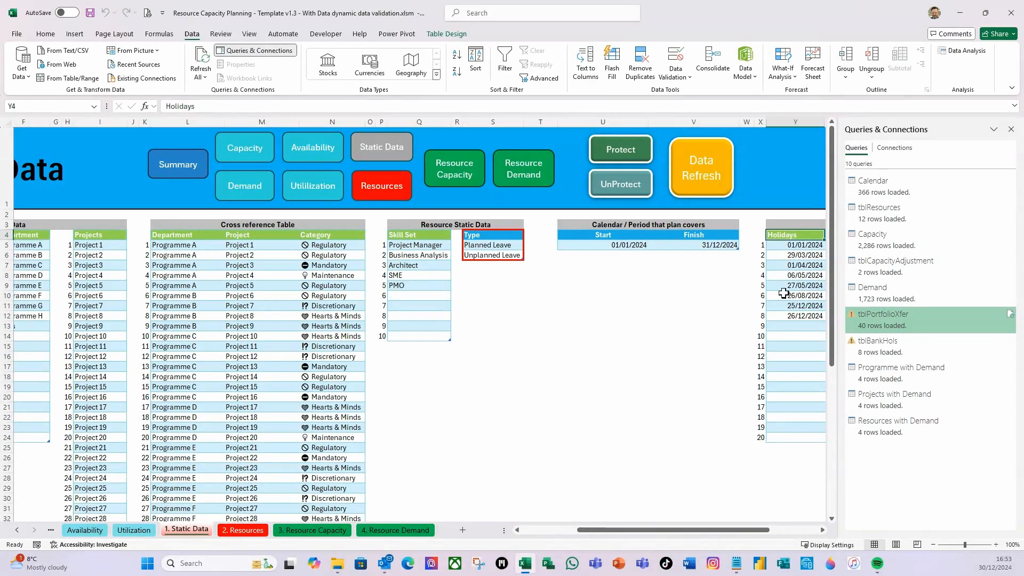
pyautogui.click(169, 107)
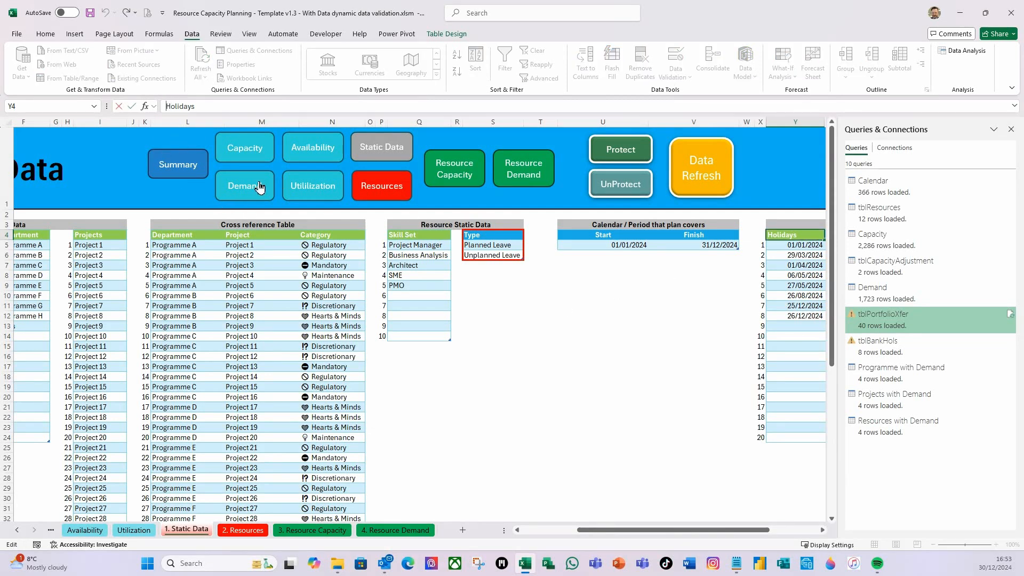
pyautogui.write('Bank')
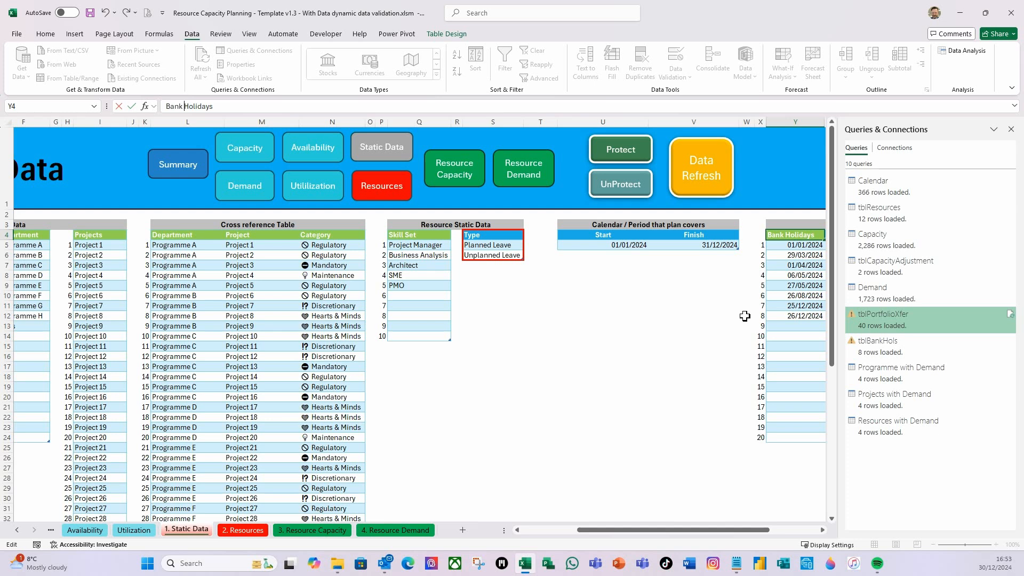
pyautogui.press('Return')
# Step: Rename the Department header of the Cross reference Table to Programme
pyautogui.moveTo(676, 534); pyautogui.dragTo(621, 532)
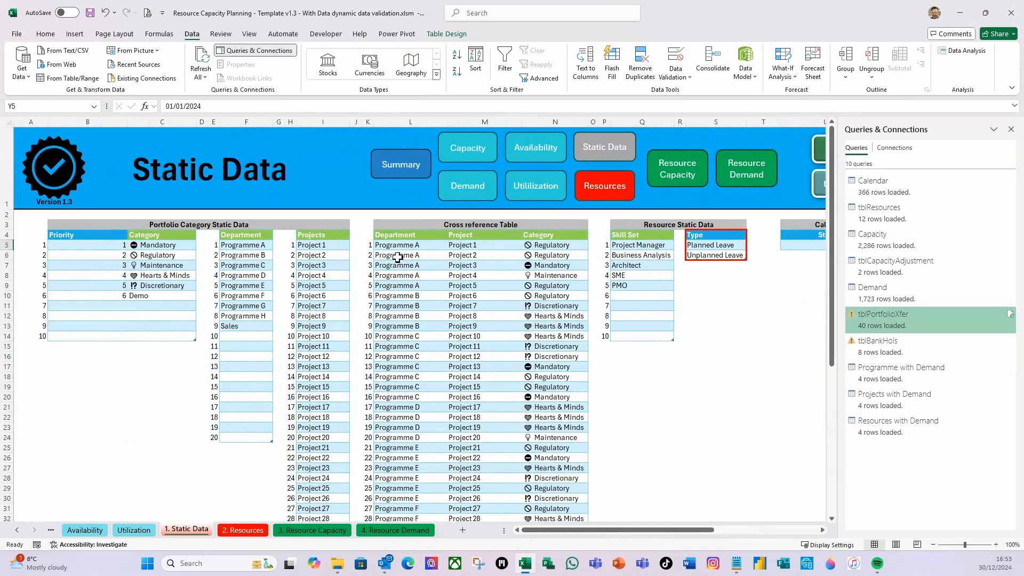
pyautogui.click(400, 234)
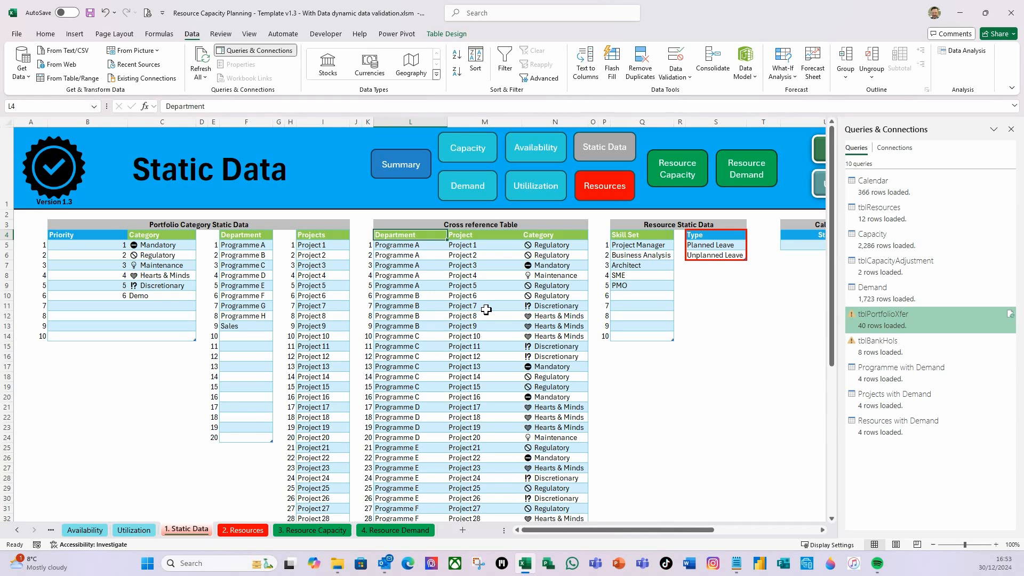
pyautogui.write('Progra')
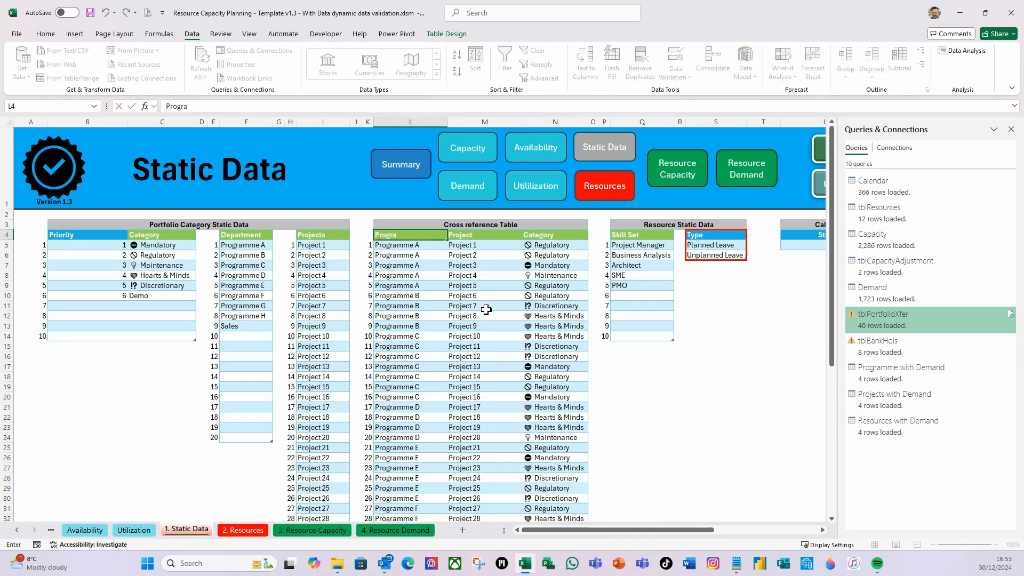
# Step: Set the cross reference table's first header to Programme and rename the Department list header to Programme on the Static Data sheet
pyautogui.press('Tab')
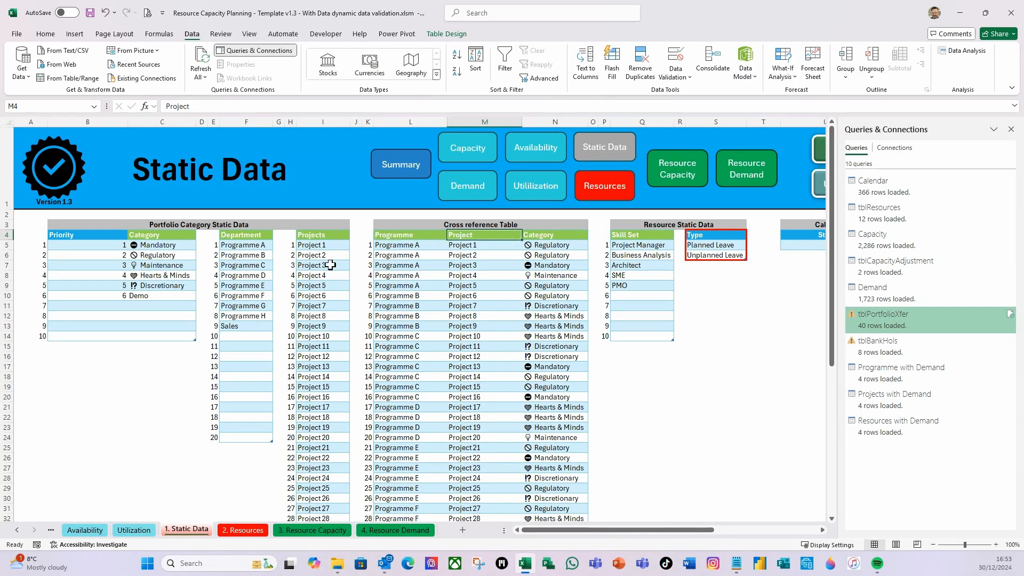
pyautogui.click(246, 235)
pyautogui.write('Programme')
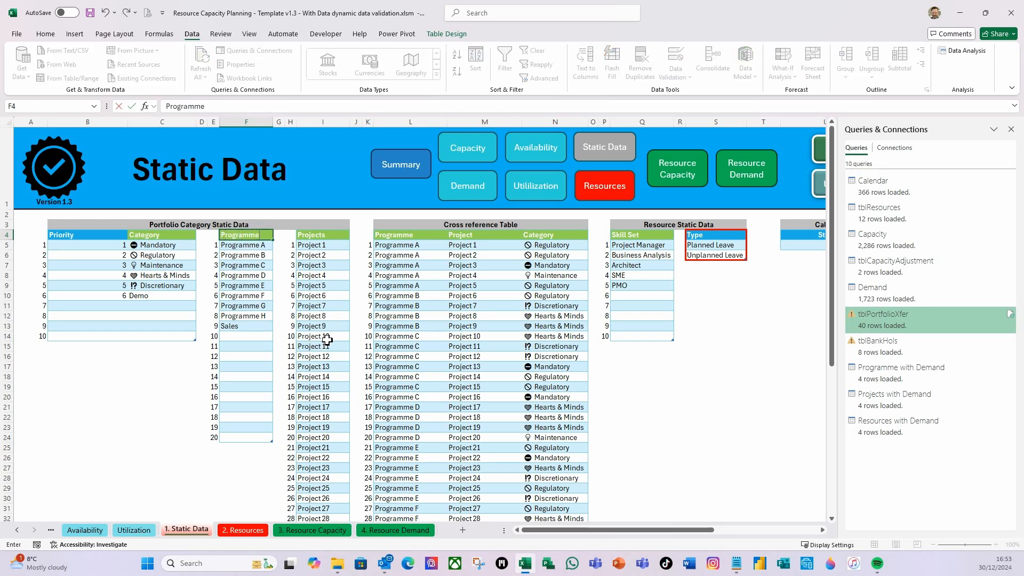
pyautogui.press('Return')
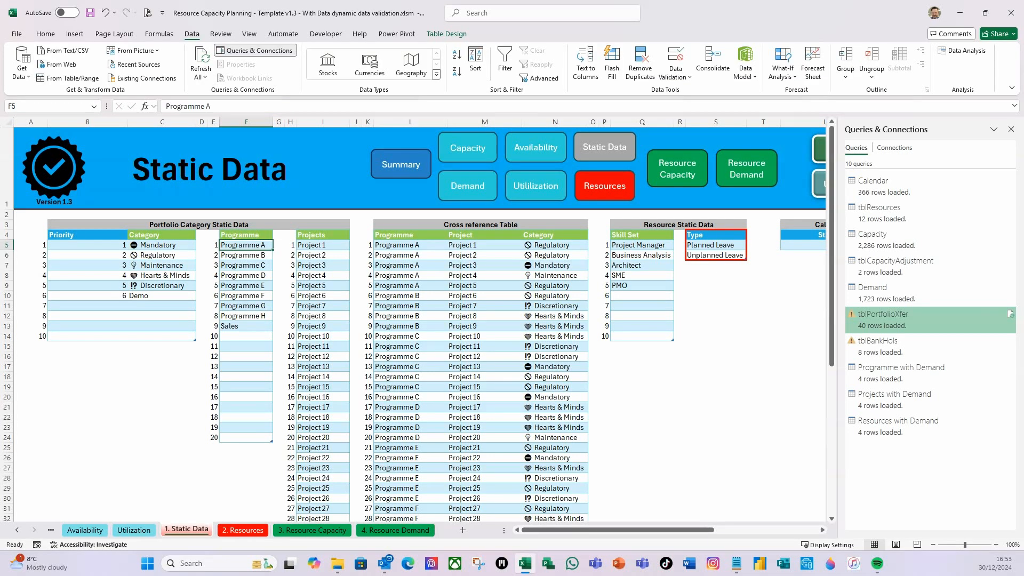
# Step: Check the Availability report, return to the Static Data sheet and run the planner's Data Refresh
pyautogui.click(85, 530)
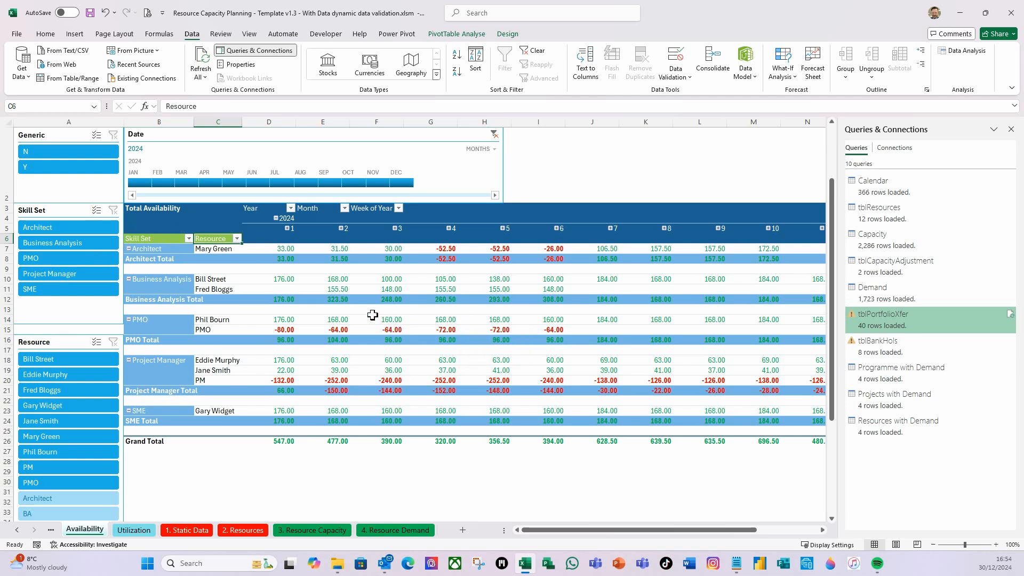
pyautogui.click(199, 538)
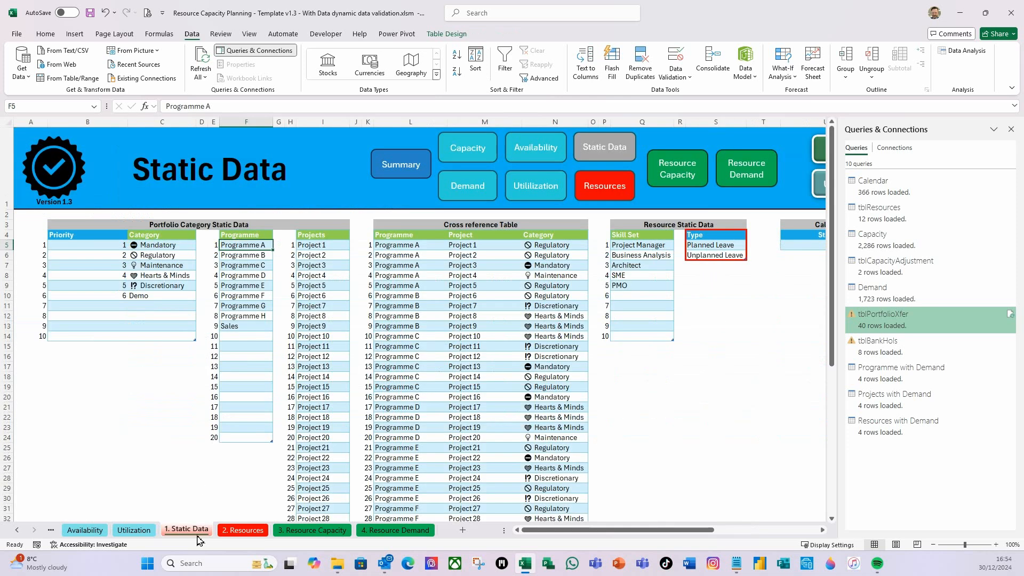
pyautogui.moveTo(689, 532); pyautogui.dragTo(756, 533)
pyautogui.click(673, 171)
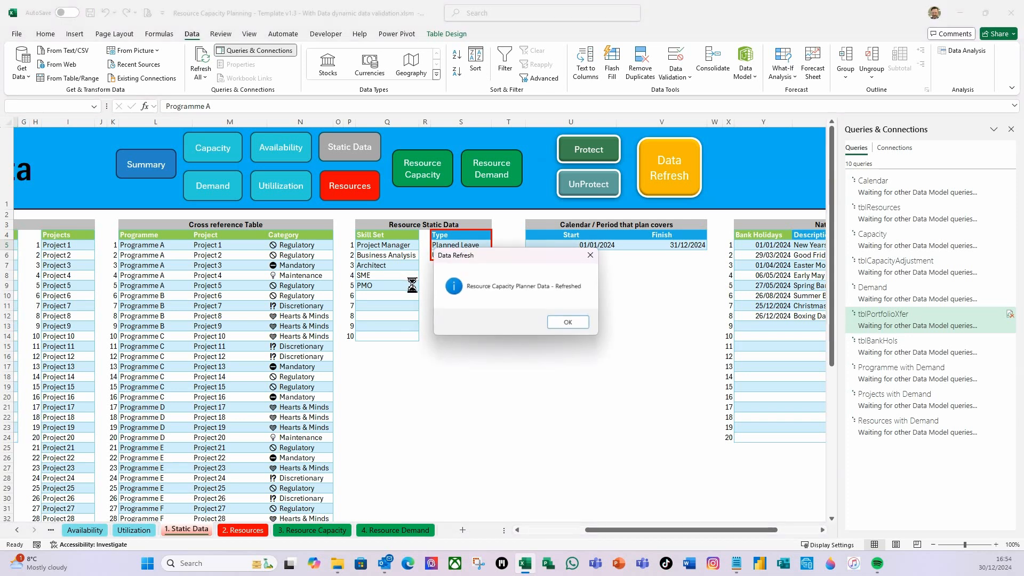
pyautogui.click(569, 323)
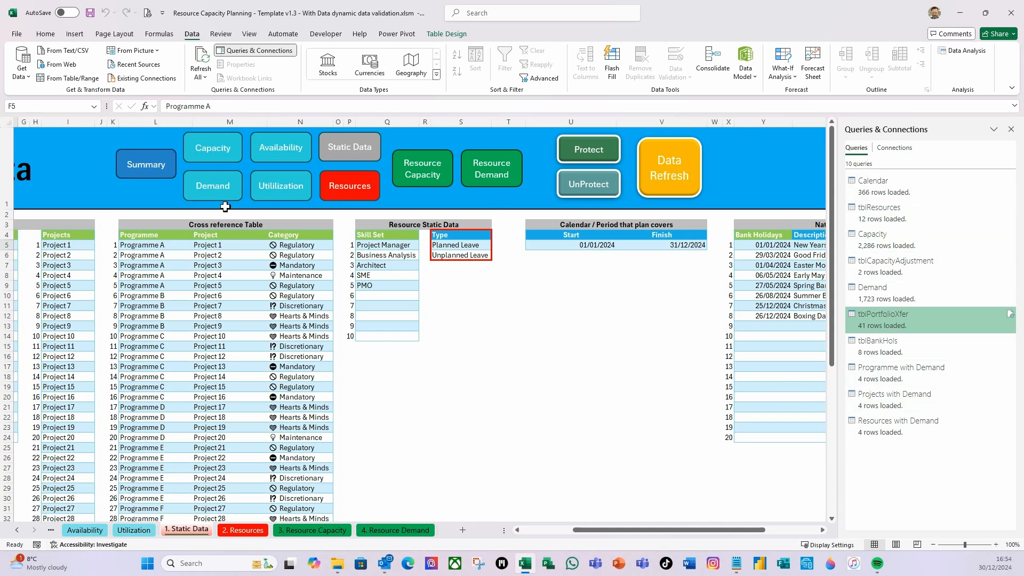
# Step: Review the demand figures by programme and project on the Demand sheet, returning to the Static Data sheet
pyautogui.click(229, 190)
pyautogui.scroll(-5, 207, 417)
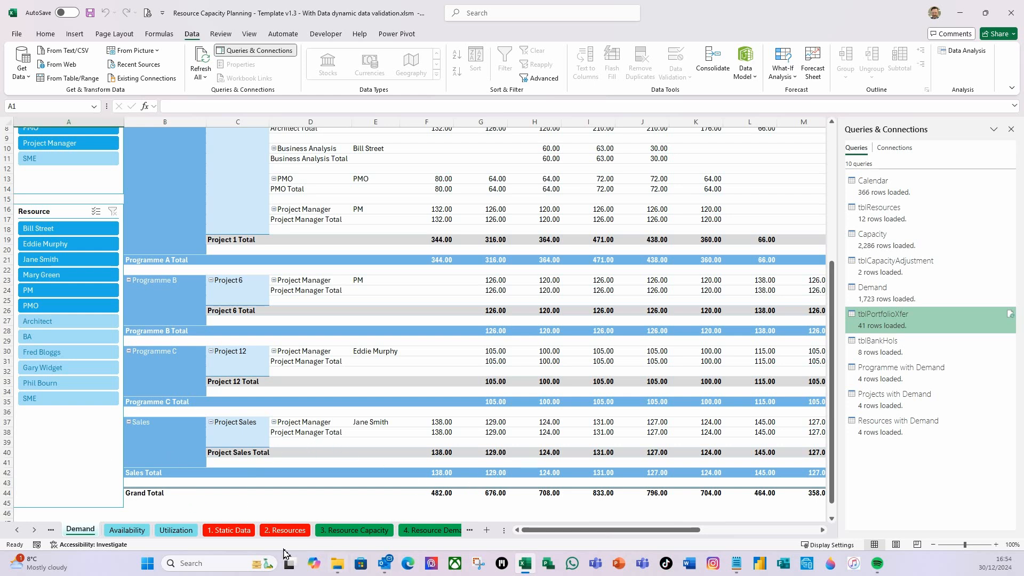
pyautogui.click(242, 531)
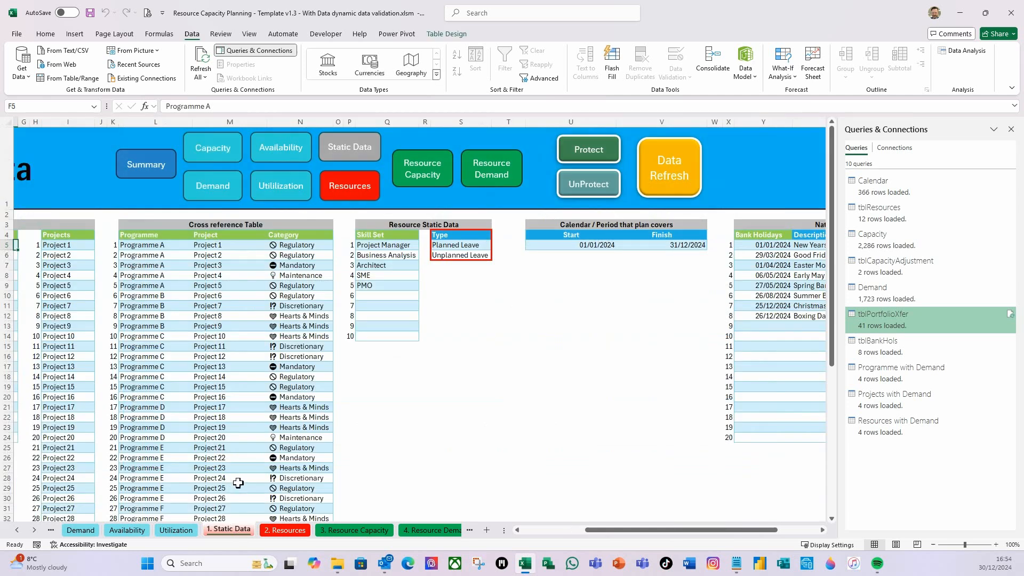
pyautogui.moveTo(616, 530); pyautogui.dragTo(454, 560)
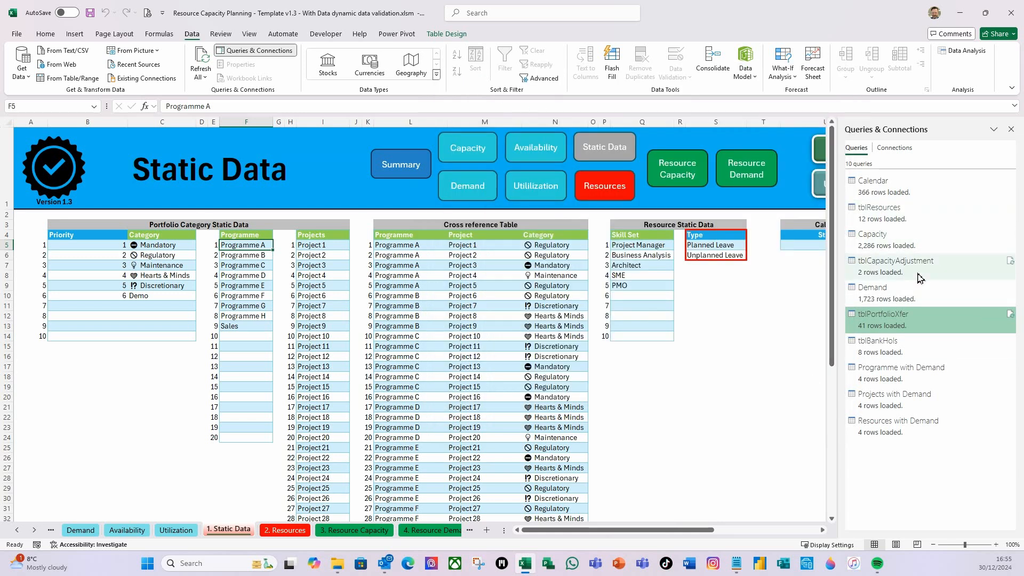
# Step: Try to edit the Resource column header in the Team Resources by Skill table
pyautogui.click(275, 530)
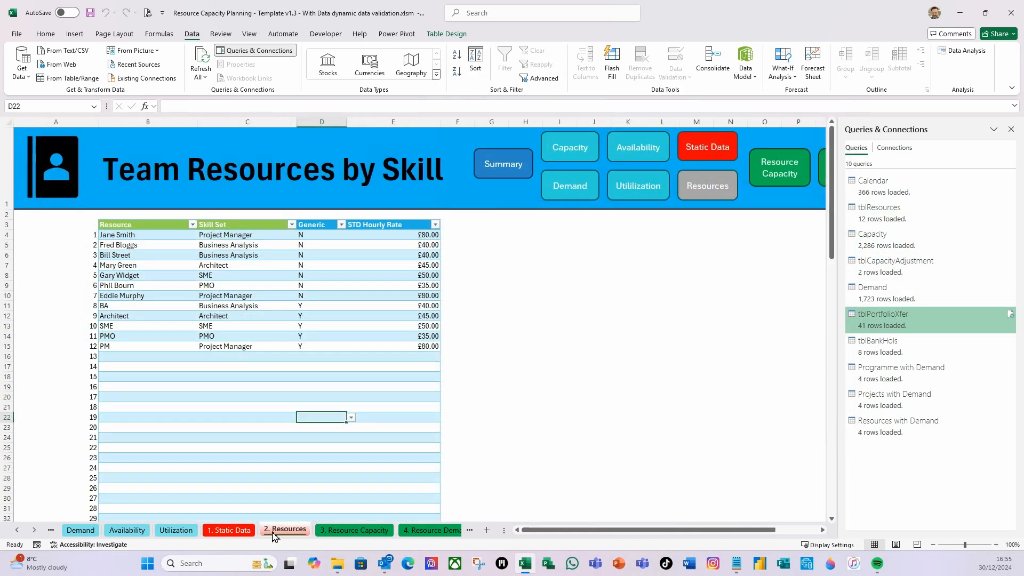
pyautogui.click(130, 226)
pyautogui.click(215, 107)
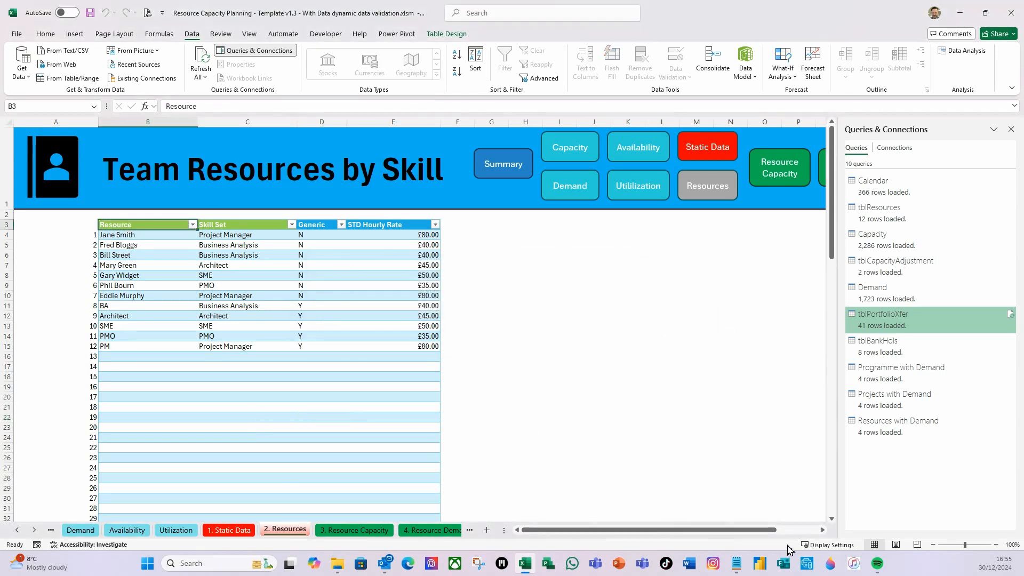
# Step: Unprotect the workbook's sheets from the Static Data sheet
pyautogui.moveTo(773, 531); pyautogui.dragTo(815, 533)
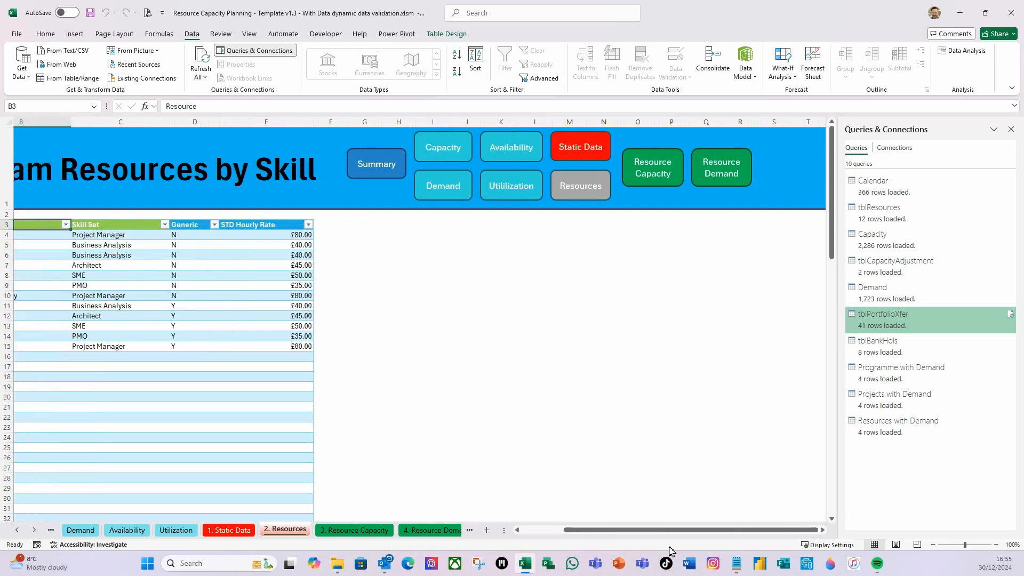
pyautogui.click(593, 156)
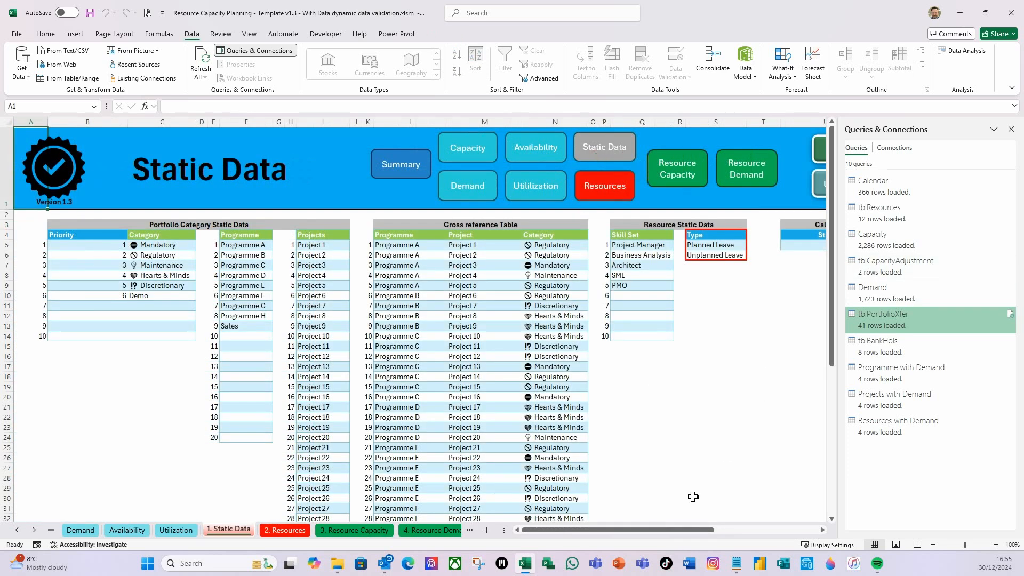
pyautogui.moveTo(674, 533); pyautogui.dragTo(727, 529)
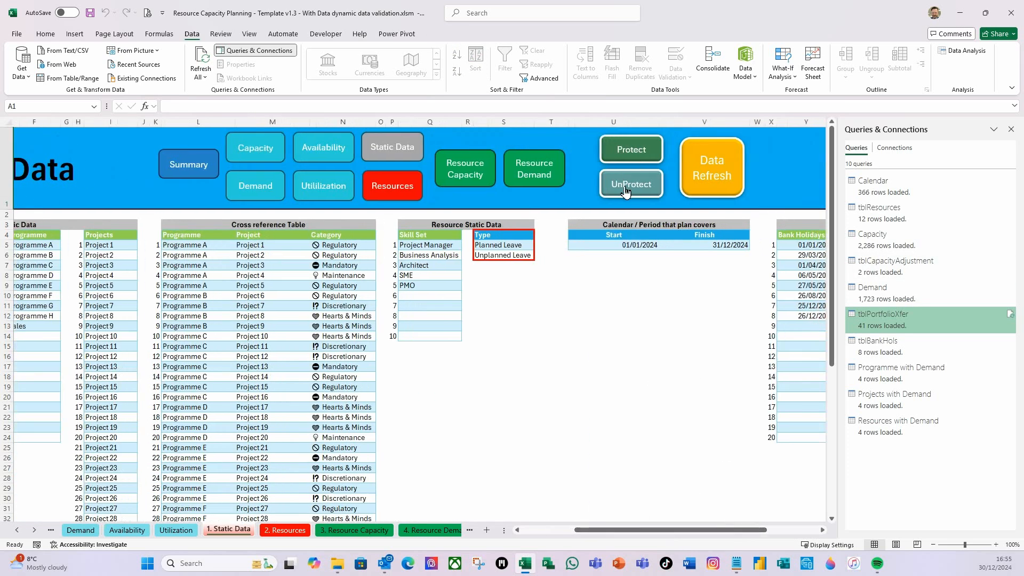
pyautogui.click(623, 188)
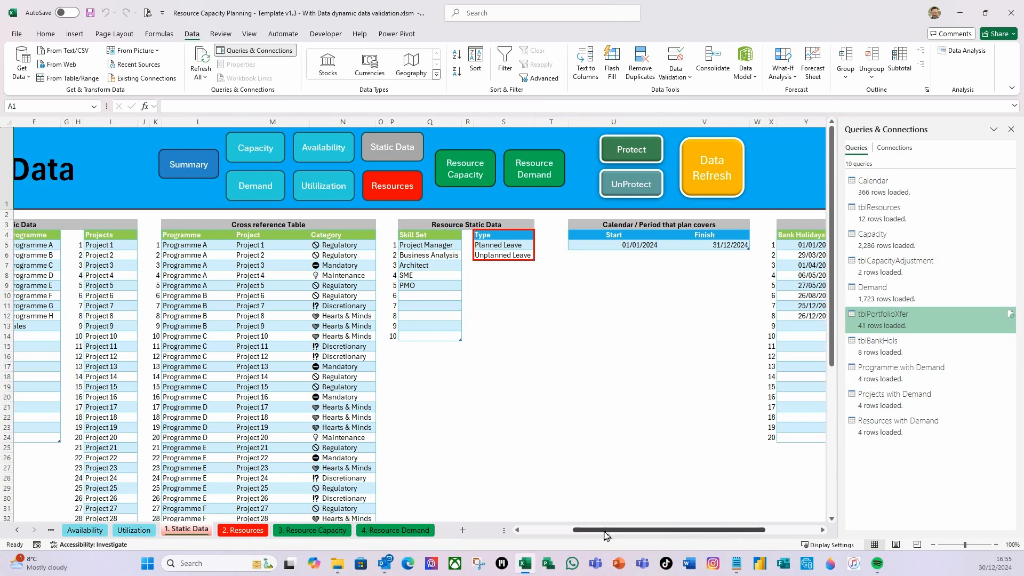
# Step: Rename the Resource column header to Resources in the Team Resources by Skill table
pyautogui.click(404, 198)
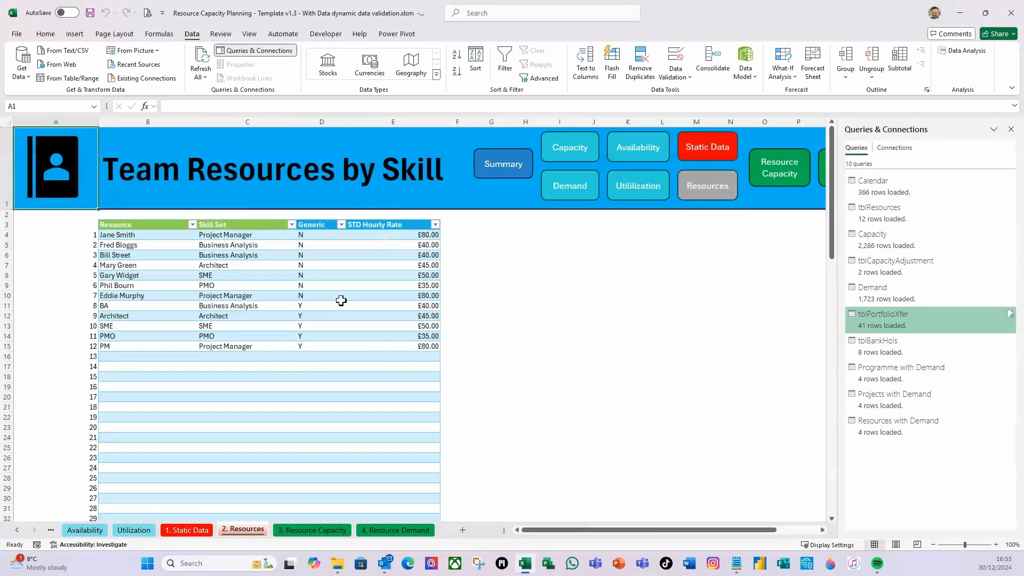
pyautogui.click(138, 225)
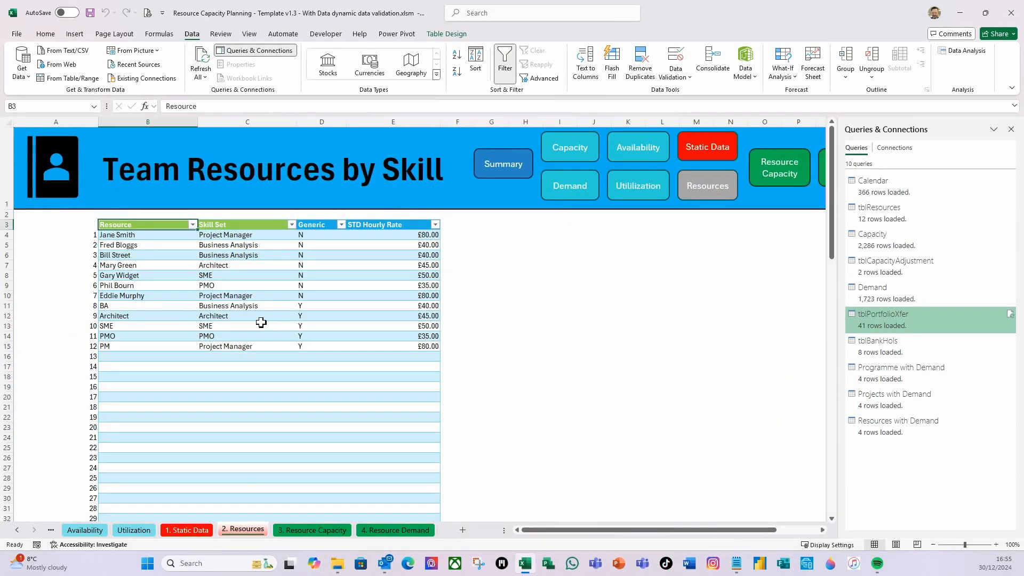
pyautogui.click(210, 106)
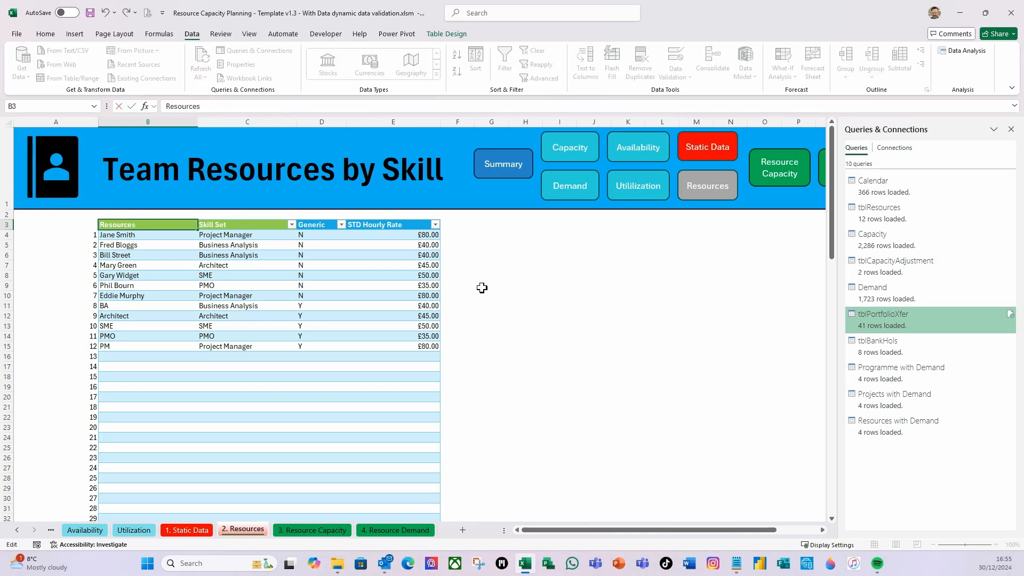
pyautogui.press('Return')
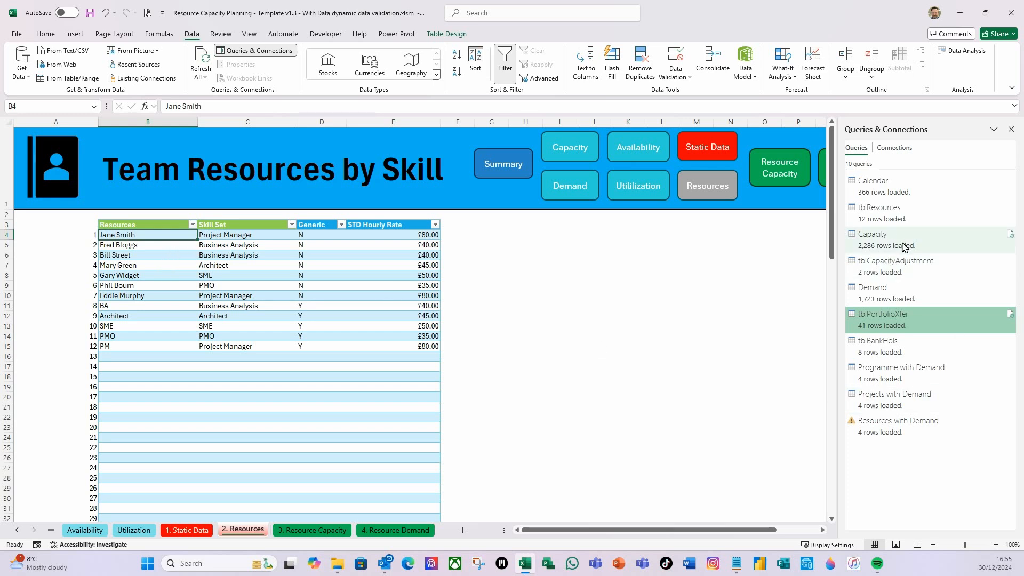
# Step: Open the tblResources query for editing and rename its Resources column to Resource in a new step inserted after Source
pyautogui.moveTo(902, 219)
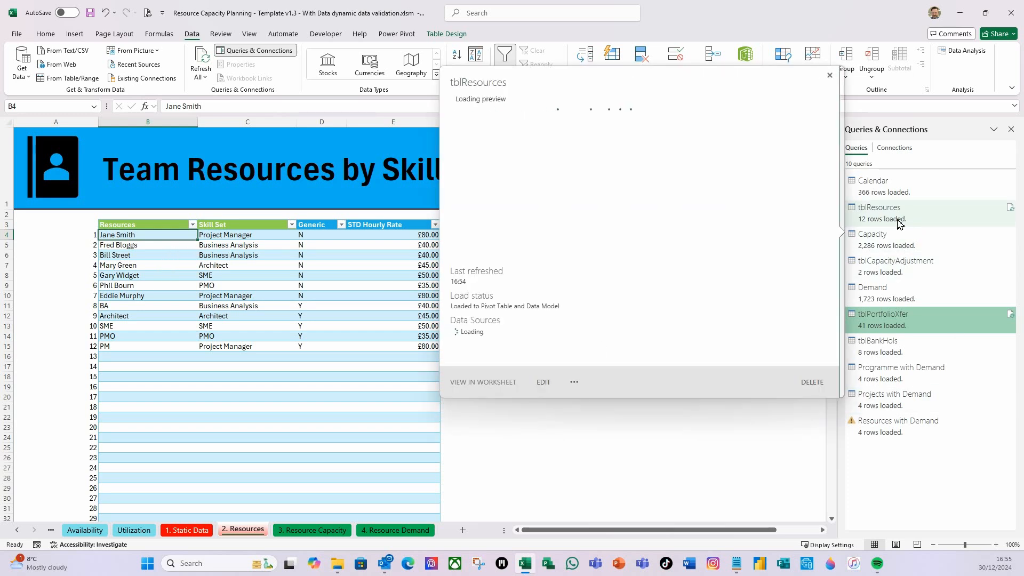
pyautogui.rightClick(900, 223)
pyautogui.click(922, 251)
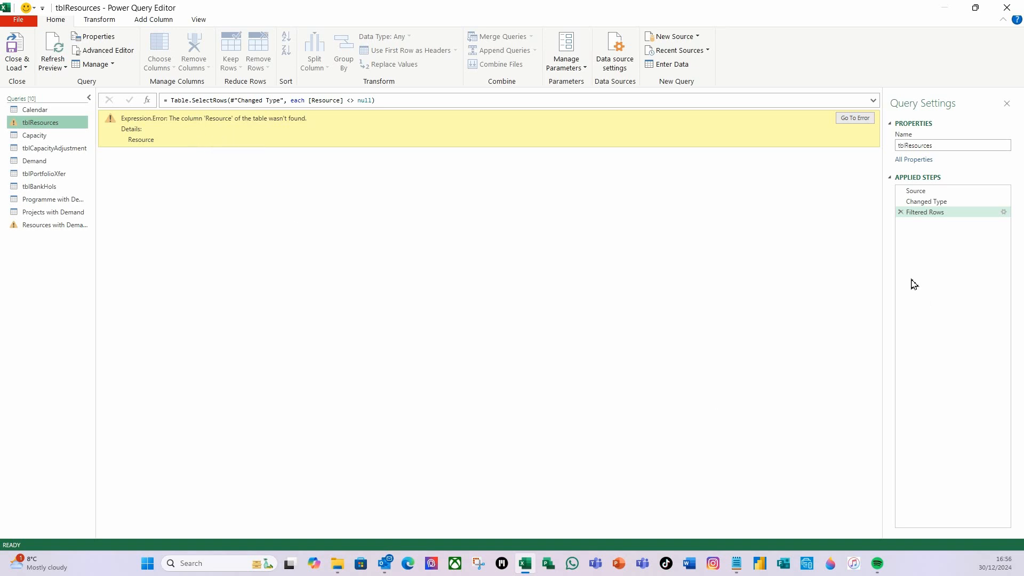
pyautogui.click(925, 192)
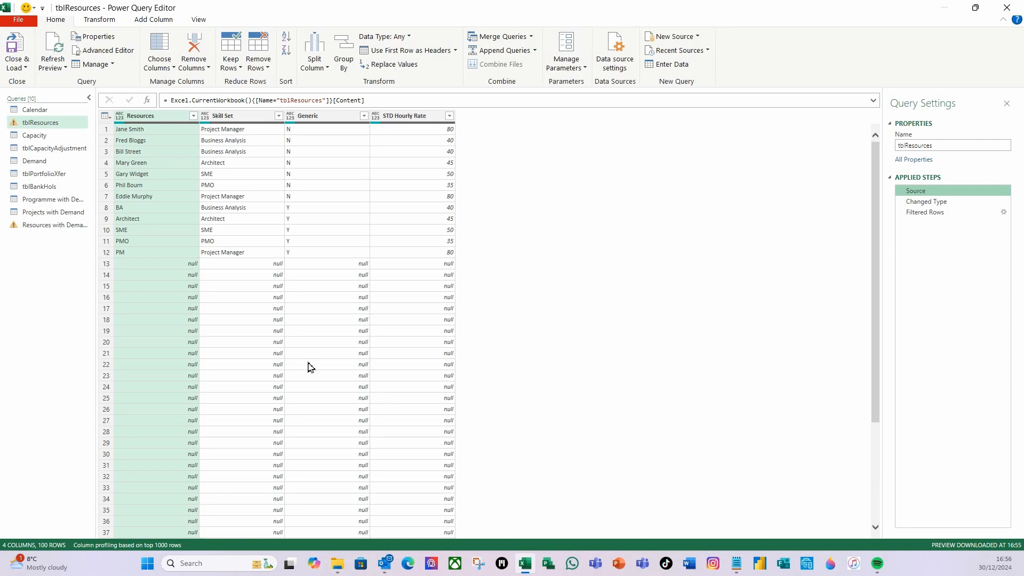
pyautogui.doubleClick(160, 116)
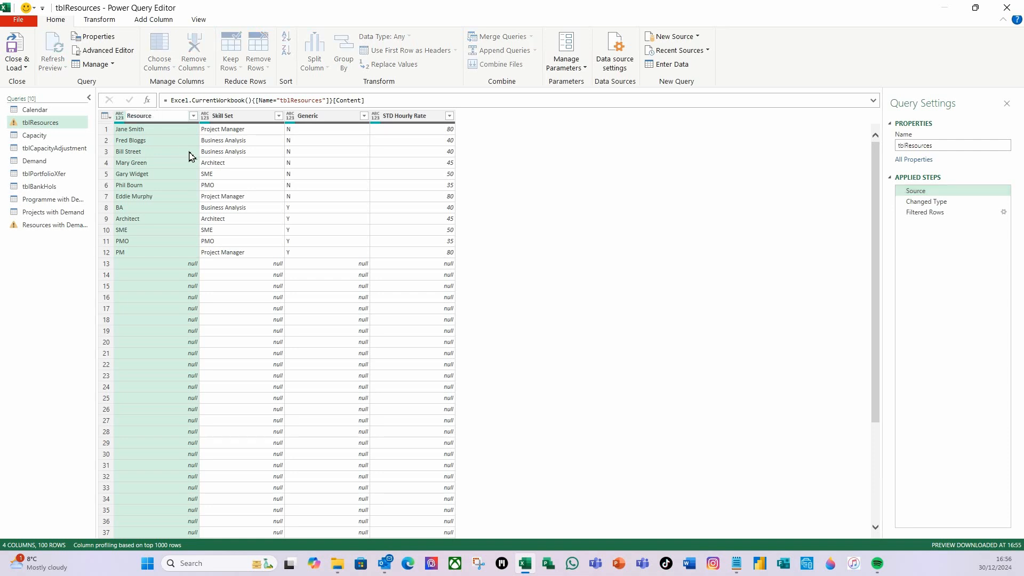
pyautogui.press('Return')
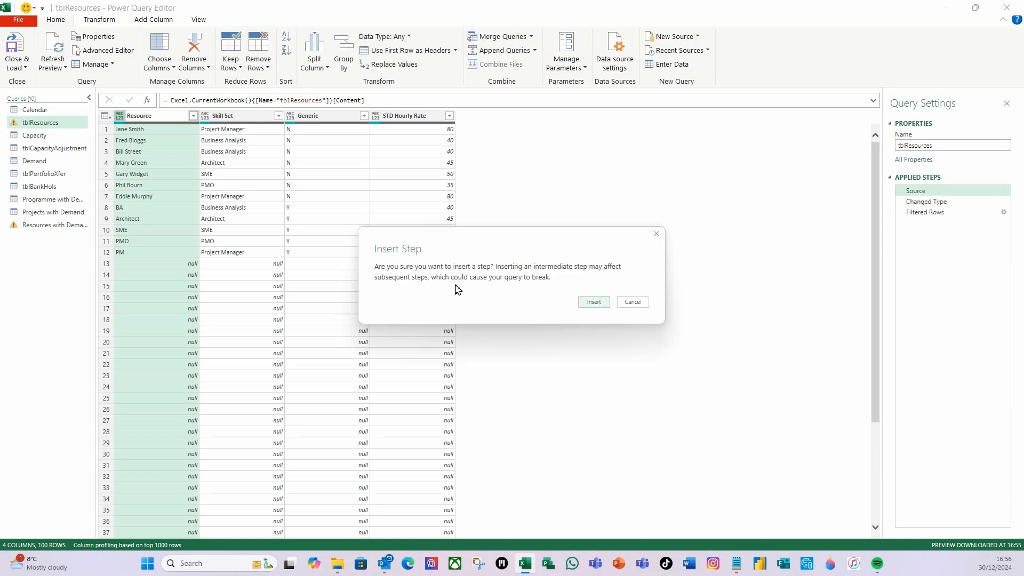
pyautogui.click(596, 302)
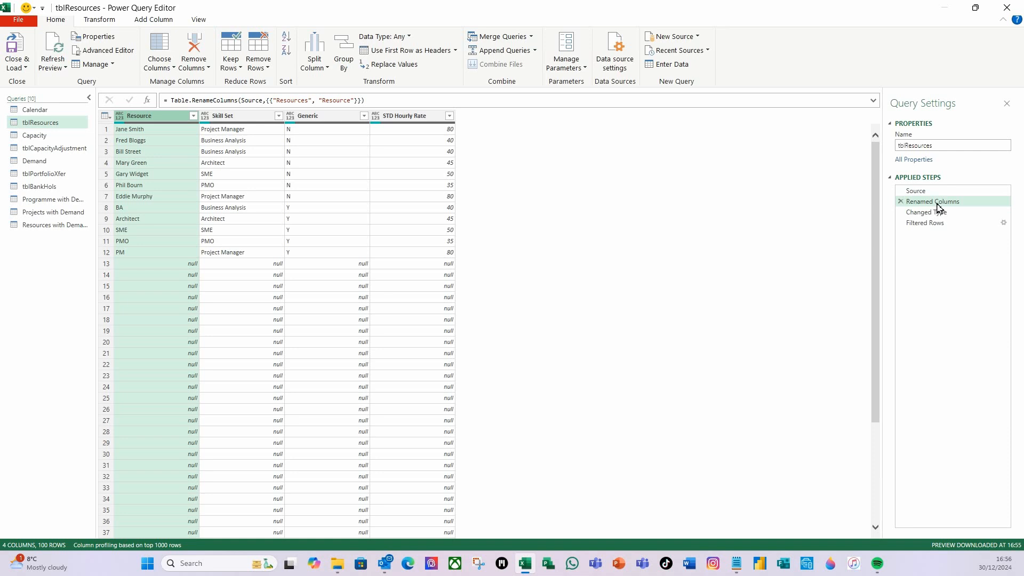
# Step: Rename the query's Renamed Columns step to "Rename Resource"
pyautogui.rightClick(919, 205)
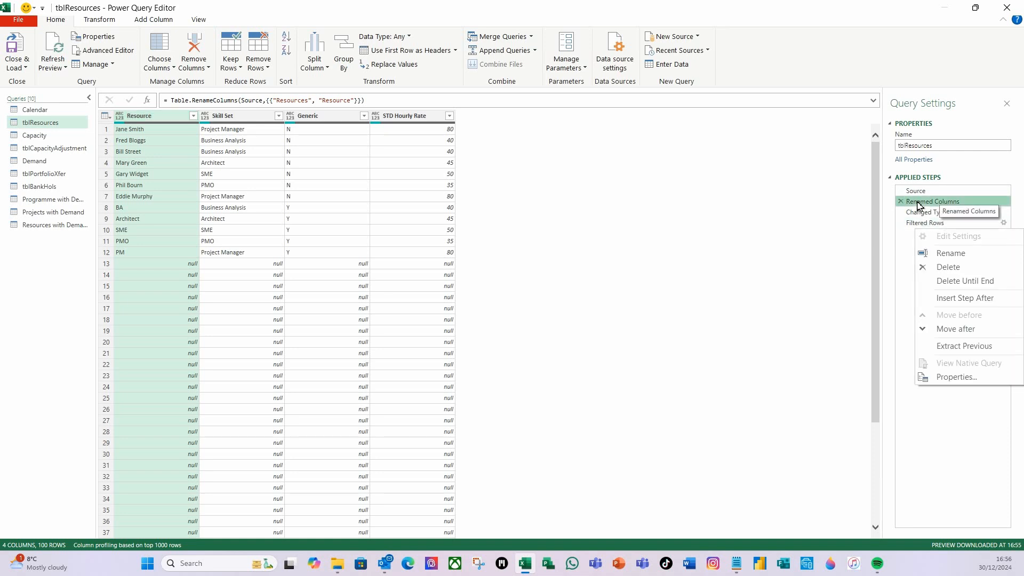
pyautogui.click(950, 252)
pyautogui.write('Resource')
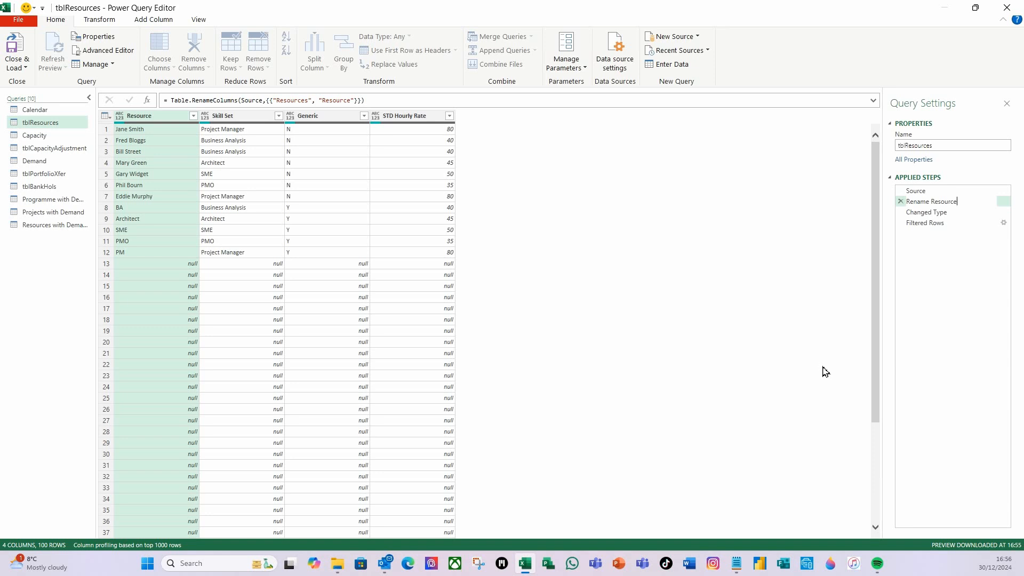
# Step: Check the output of the Filtered Rows step and load the edited tblResources query back into the workbook
pyautogui.click(927, 224)
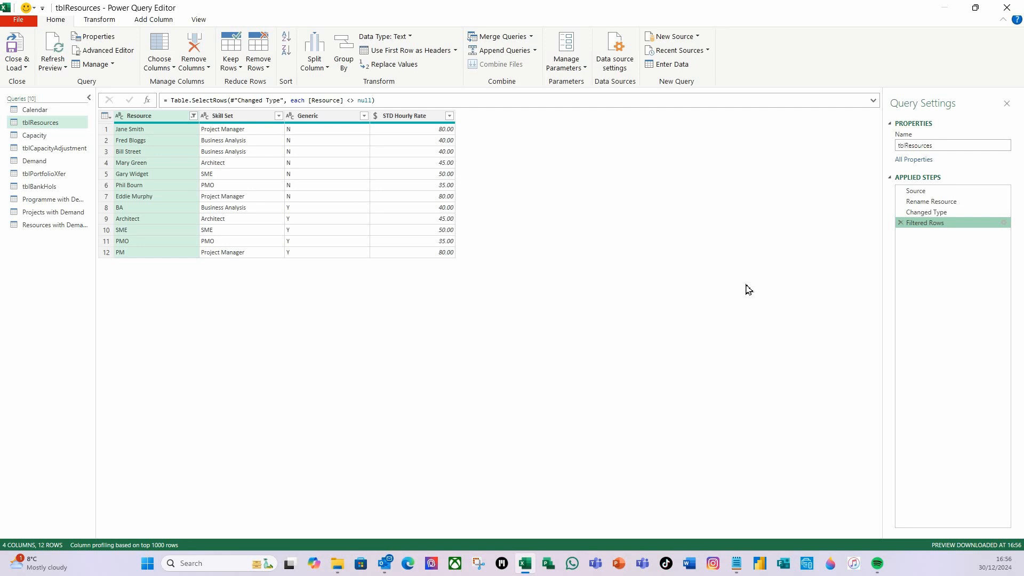
pyautogui.click(13, 51)
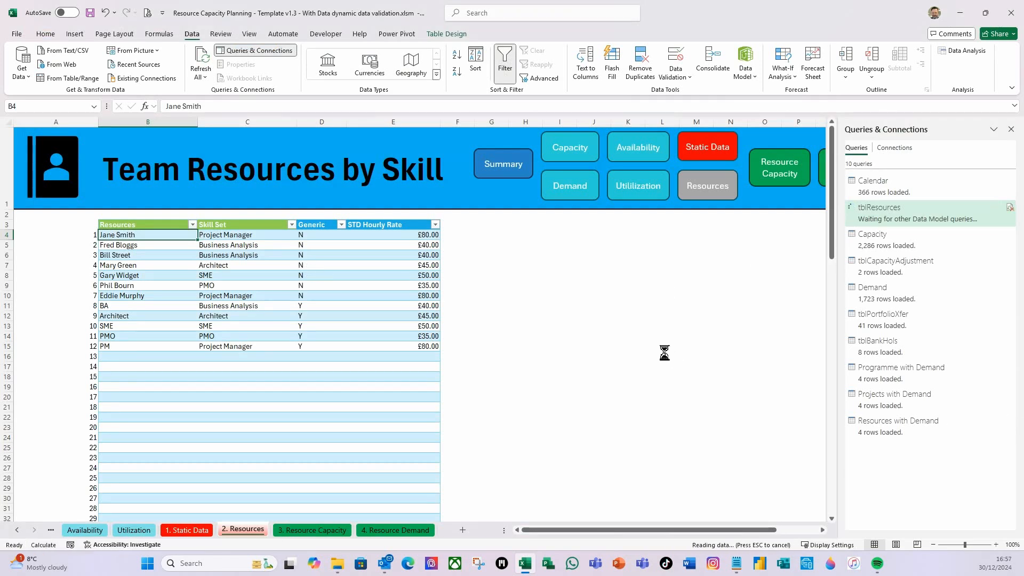
pyautogui.moveTo(968, 251)
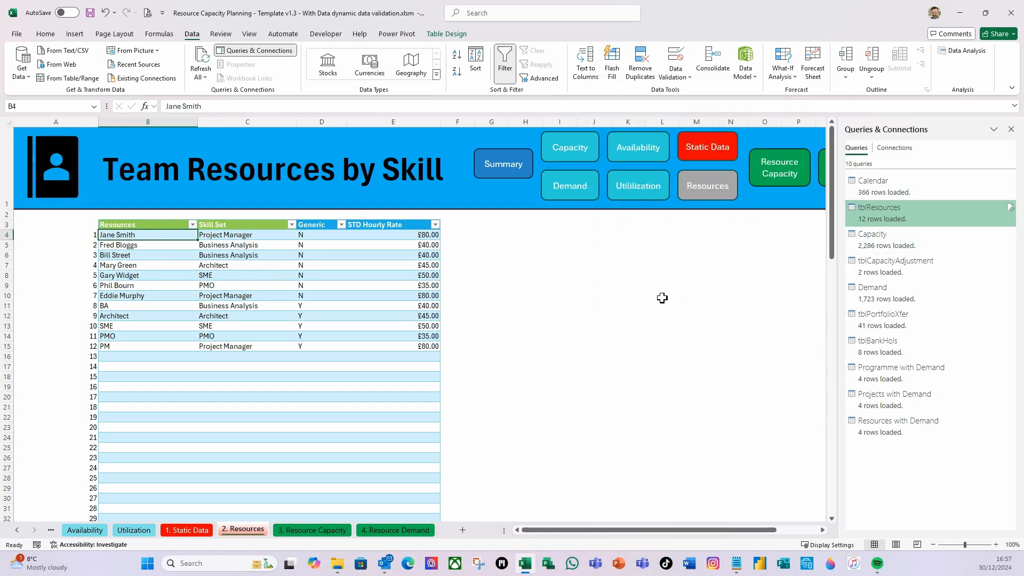
# Step: Rename the first column header of the Team Resources by Skill table to Resource
pyautogui.click(131, 224)
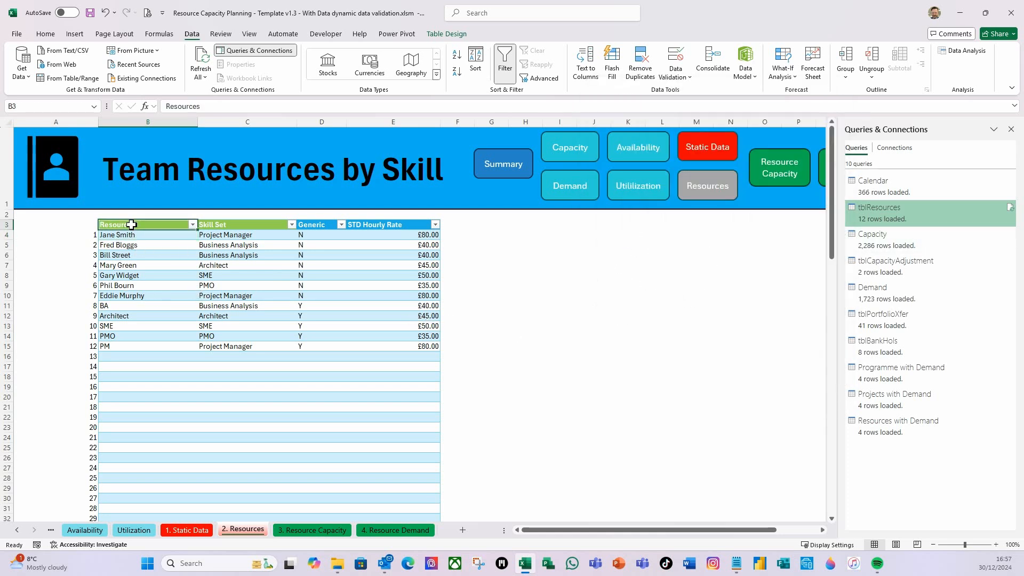
pyautogui.click(217, 106)
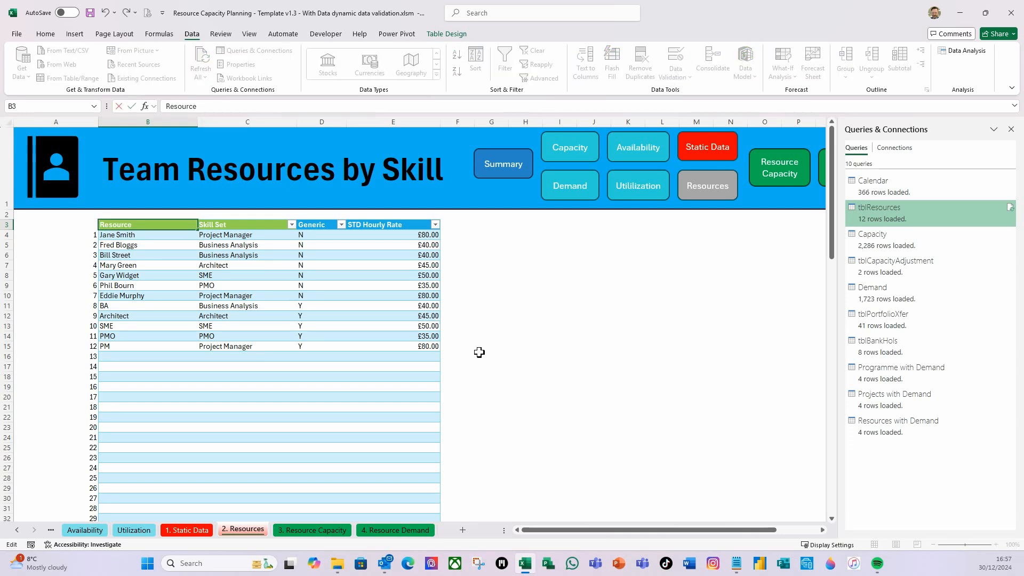
pyautogui.press('Return')
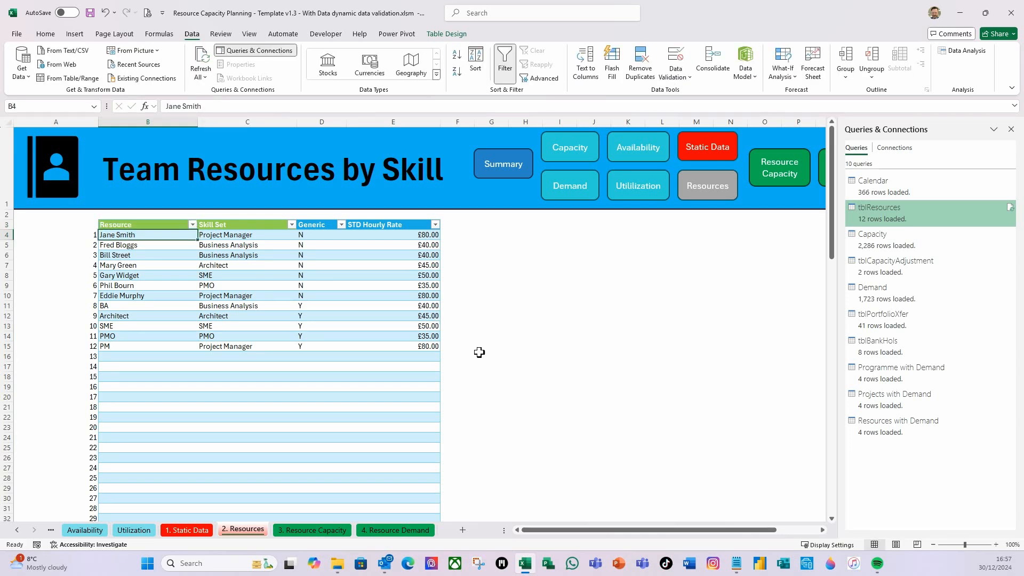
# Step: Open the tblResources query for editing and compare its Source step with the formula of the Rename Resource step
pyautogui.rightClick(887, 217)
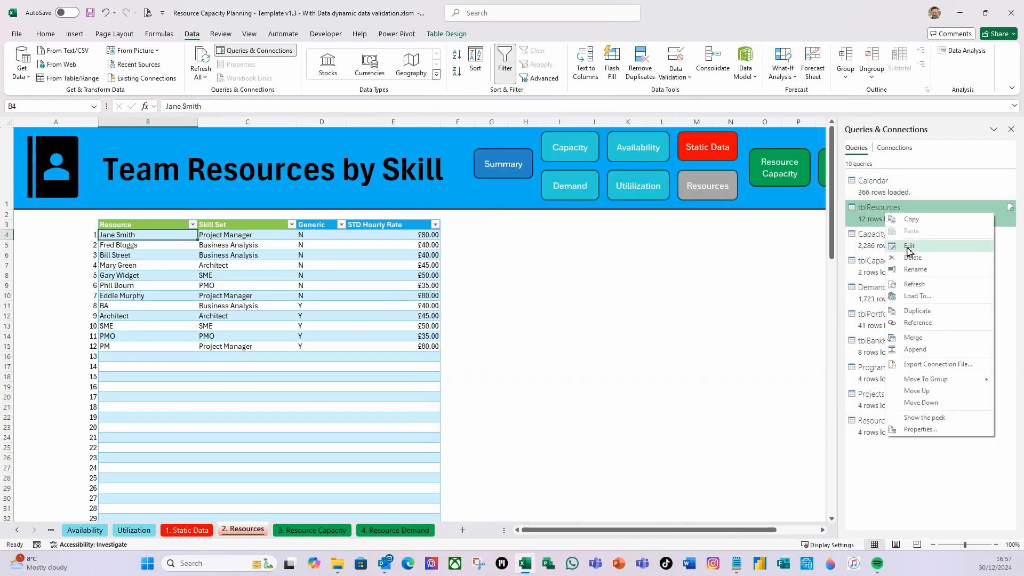
pyautogui.click(913, 246)
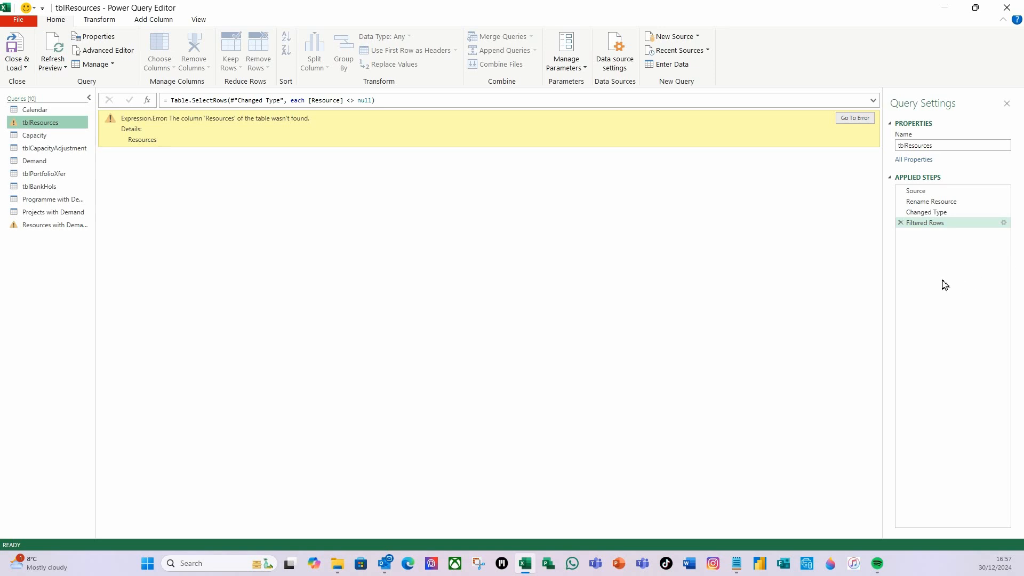
pyautogui.click(926, 203)
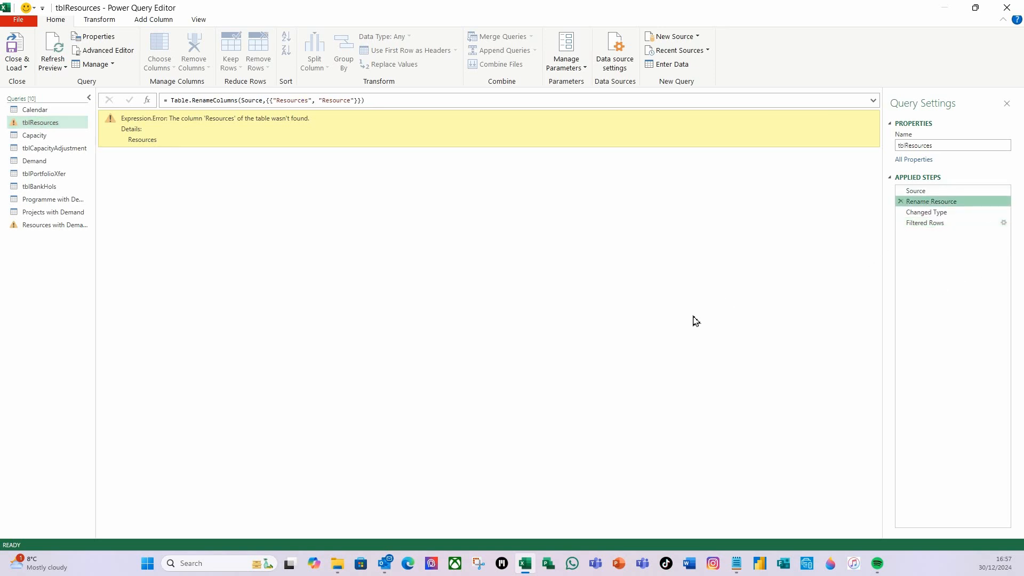
pyautogui.click(919, 192)
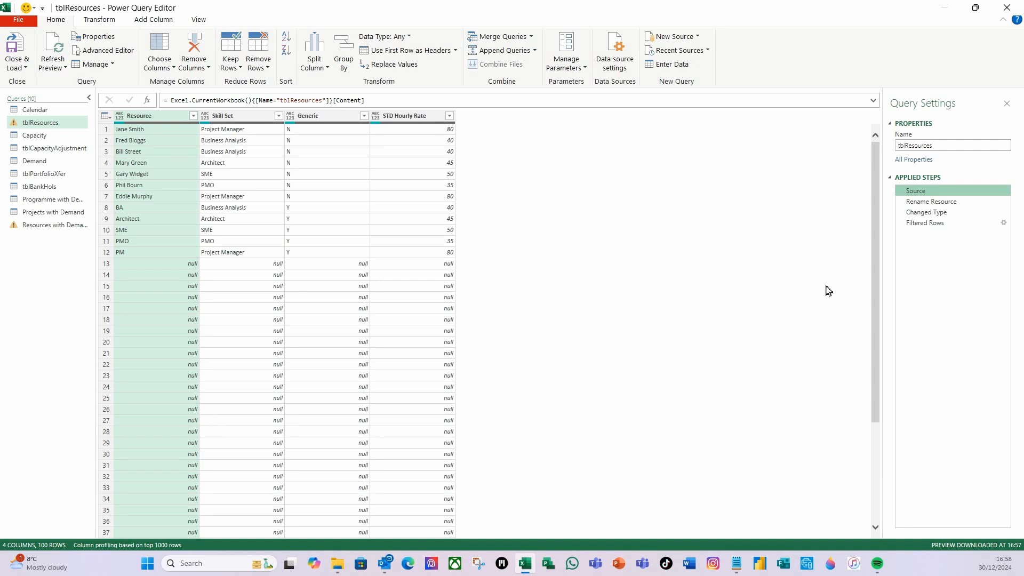
pyautogui.click(926, 203)
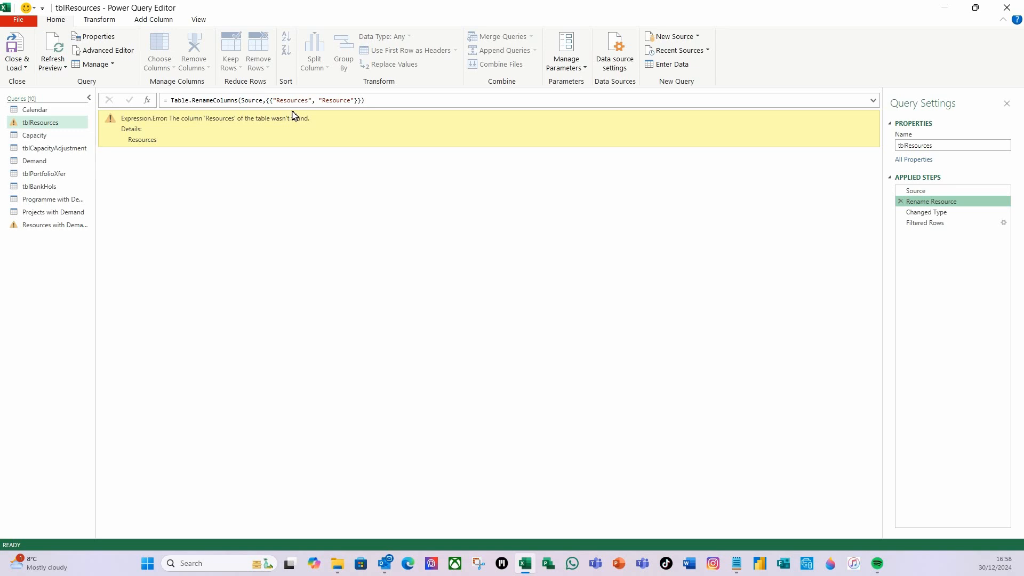
pyautogui.click(926, 192)
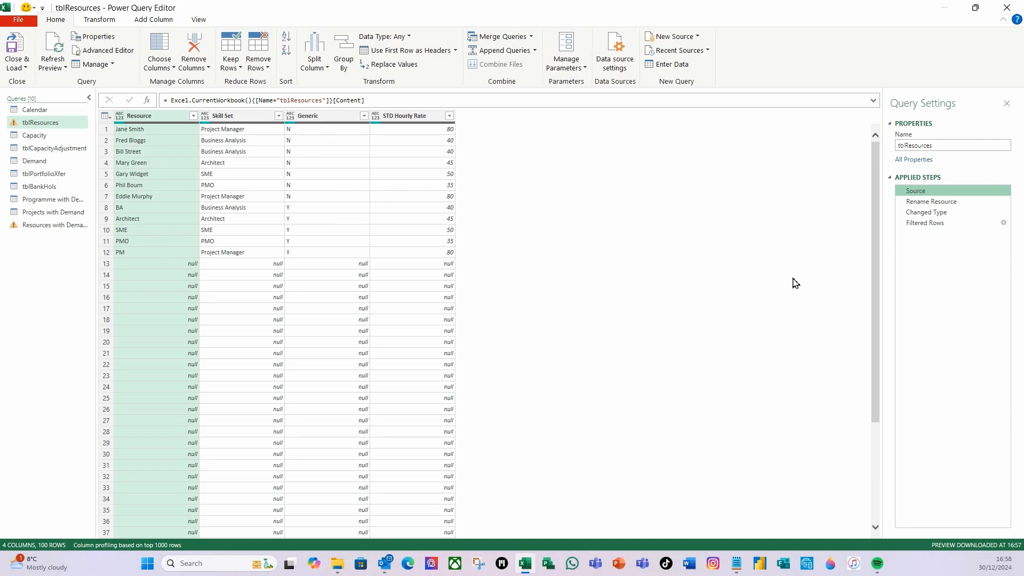
pyautogui.click(931, 202)
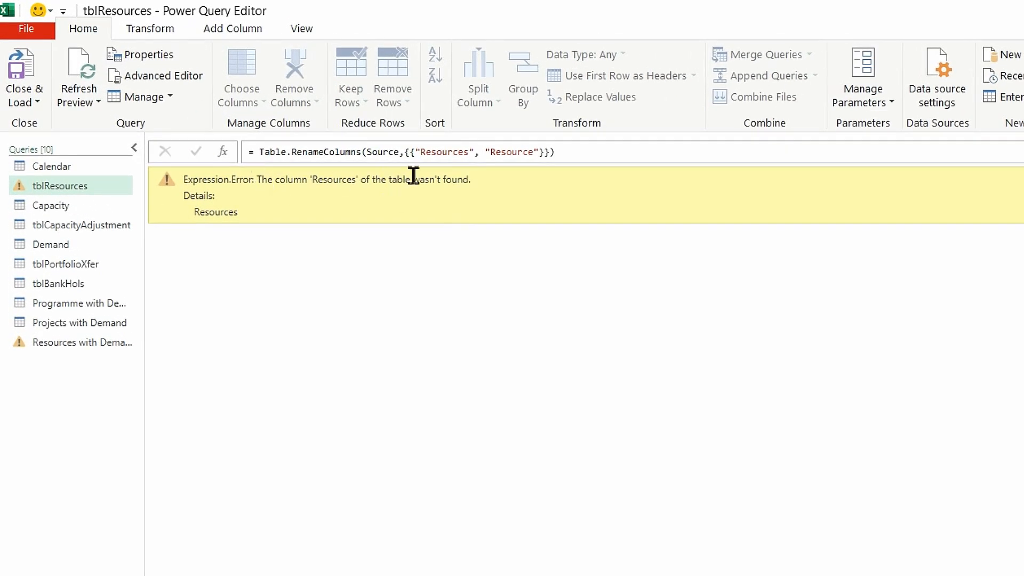
# Step: Replace the hard-coded "Resources" name in the Rename Resource formula with Table.ColumnNames(Source)
pyautogui.click(474, 152)
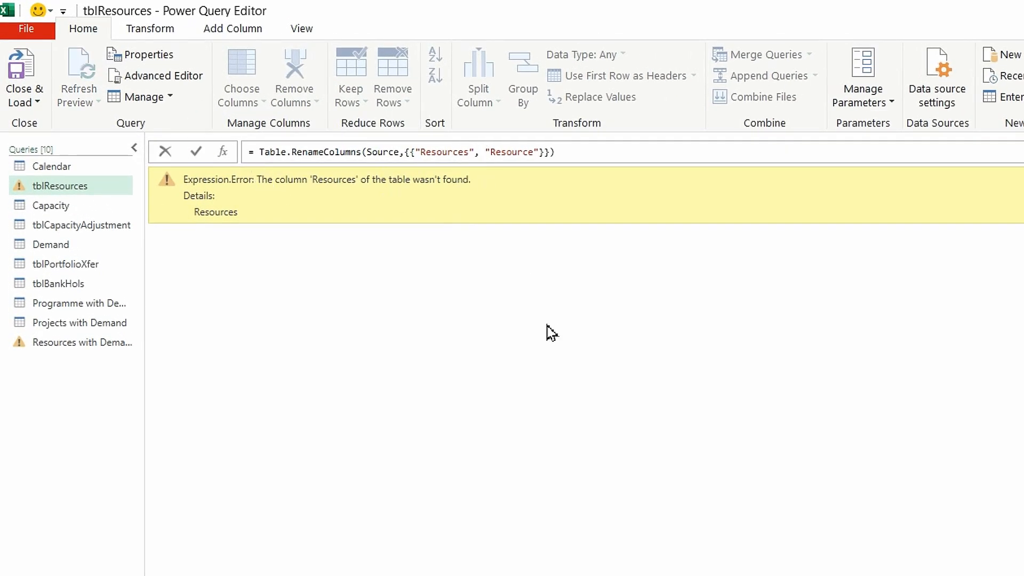
pyautogui.press('BackSpace')
pyautogui.press('BackSpace')
pyautogui.press('BackSpace')
pyautogui.press('BackSpace')
pyautogui.press('BackSpace')
pyautogui.press('BackSpace')
pyautogui.press('BackSpace')
pyautogui.press('BackSpace')
pyautogui.press('BackSpace')
pyautogui.press('BackSpace')
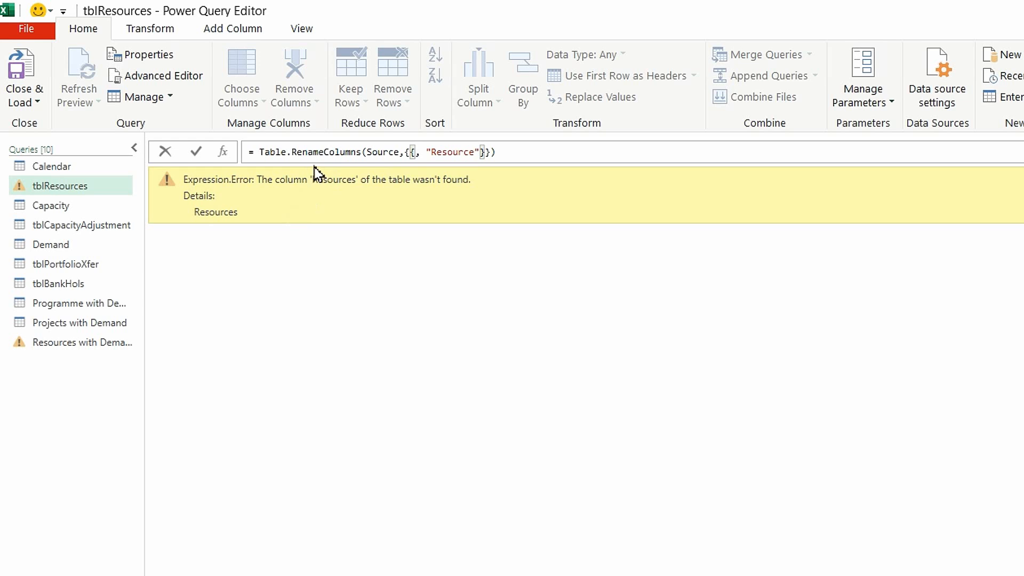
pyautogui.write('table')
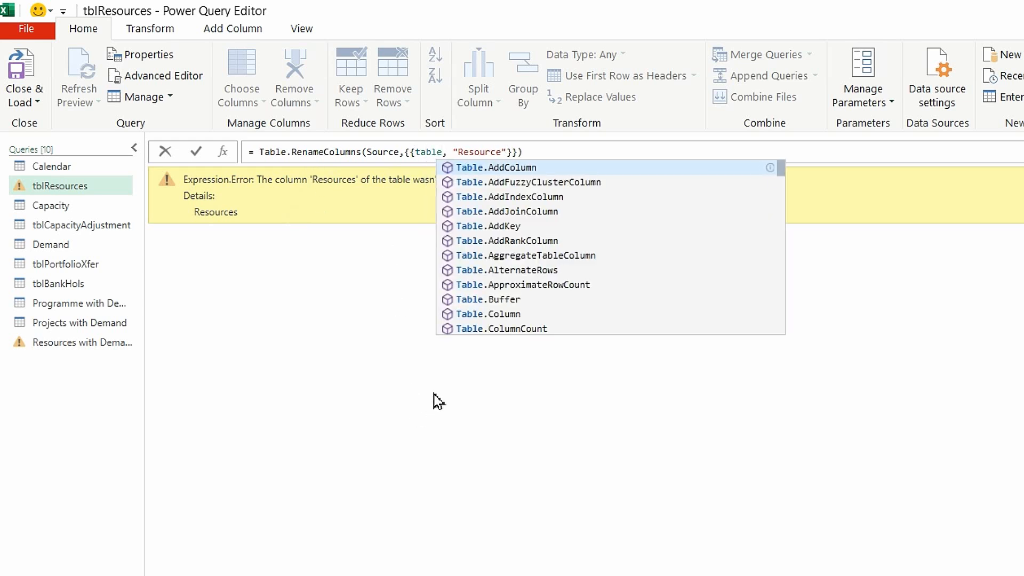
pyautogui.write('c')
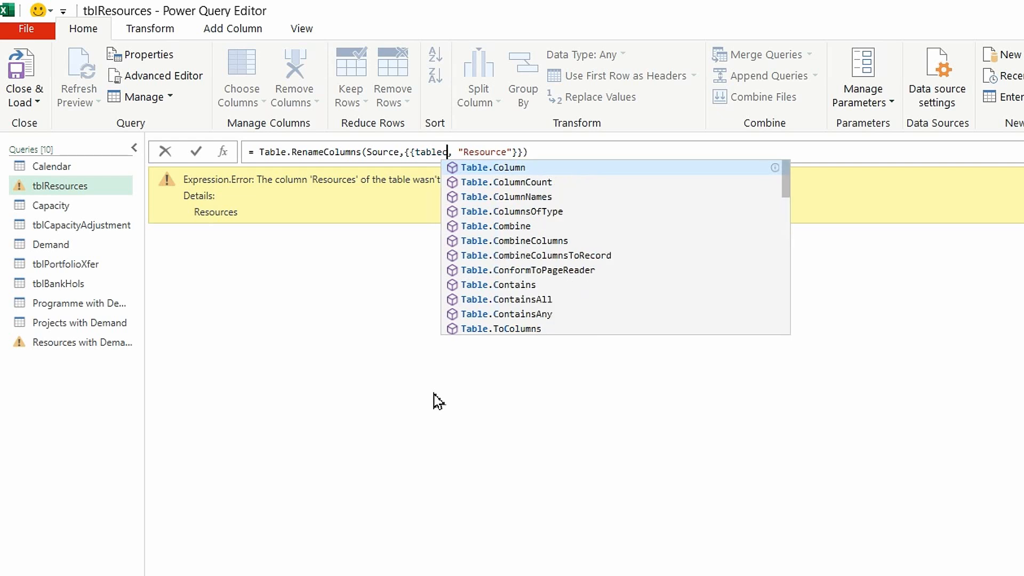
pyautogui.click(507, 198)
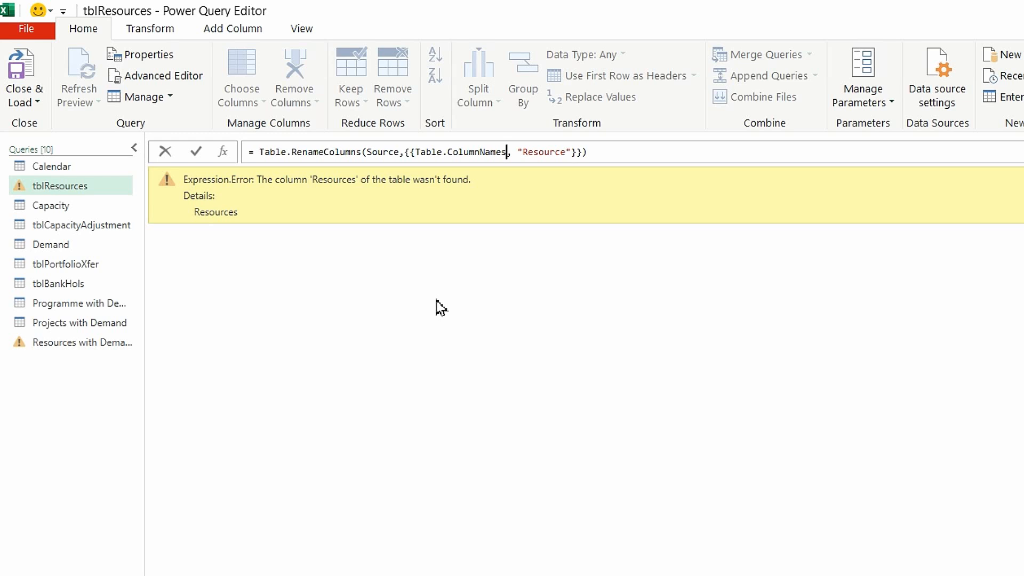
pyautogui.write('(')
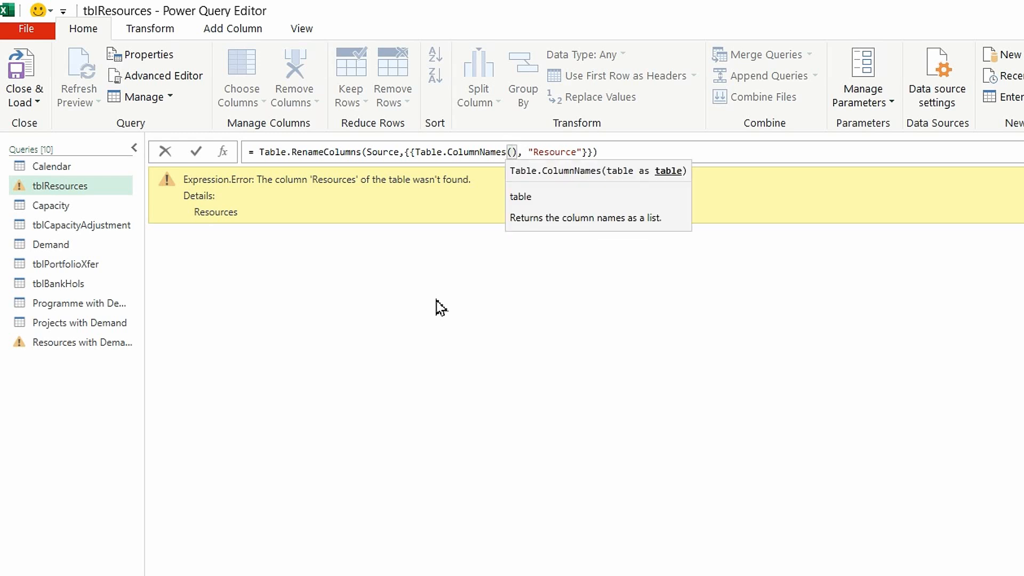
pyautogui.write('so')
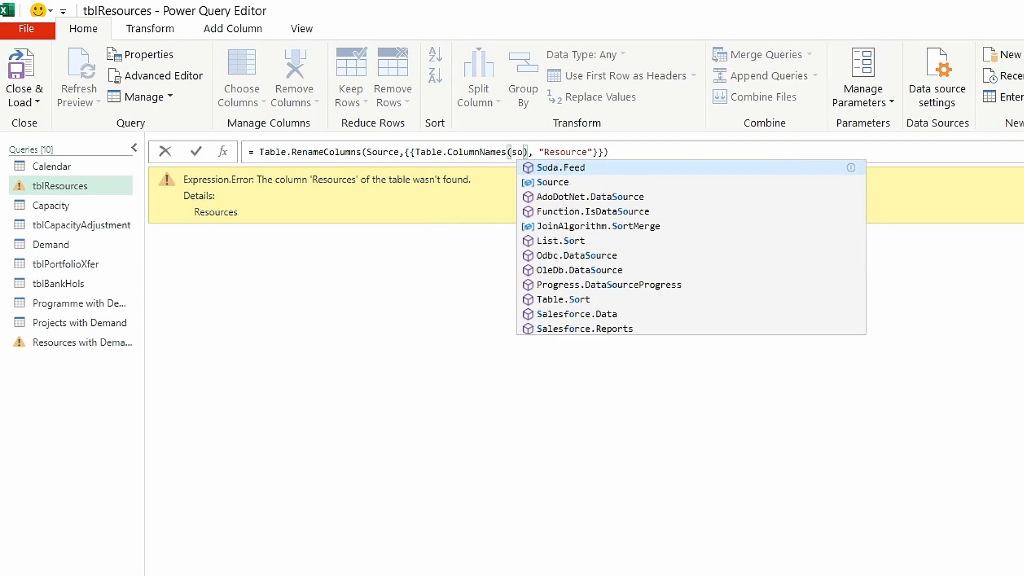
pyautogui.click(551, 182)
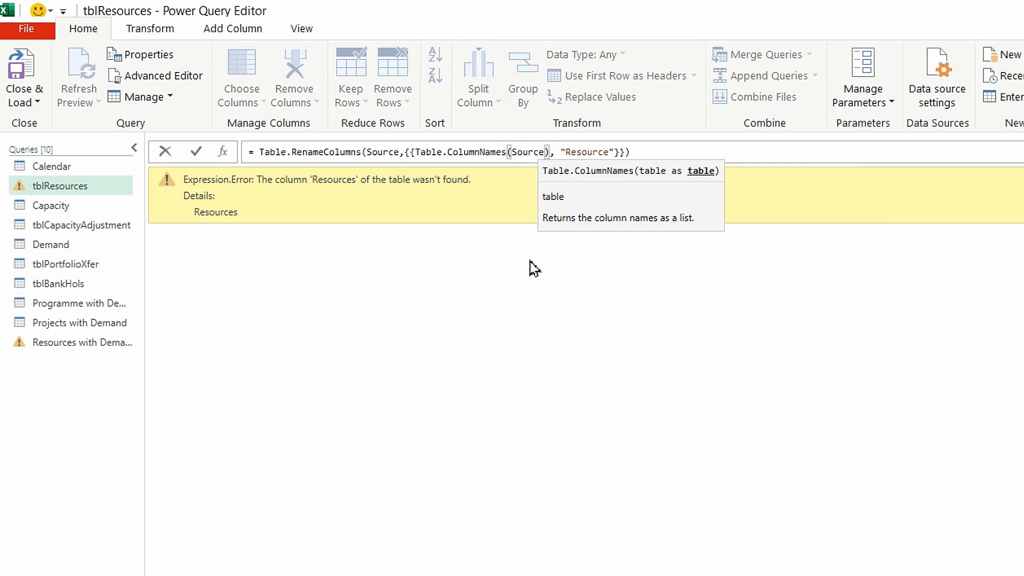
# Step: Add the index {0} after Table.ColumnNames(Source) to target the first column, and commit the formula
pyautogui.click(550, 152)
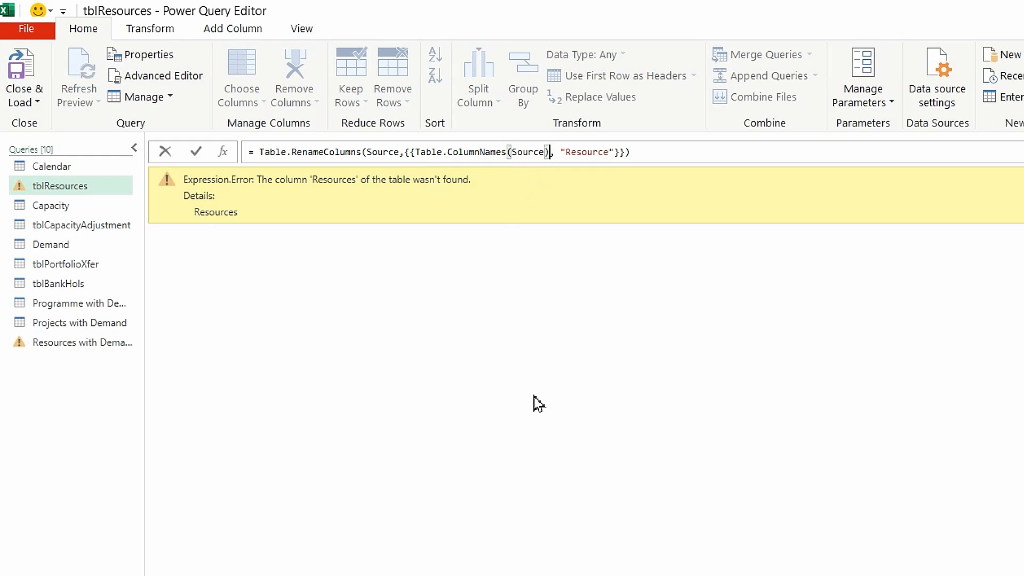
pyautogui.write('{')
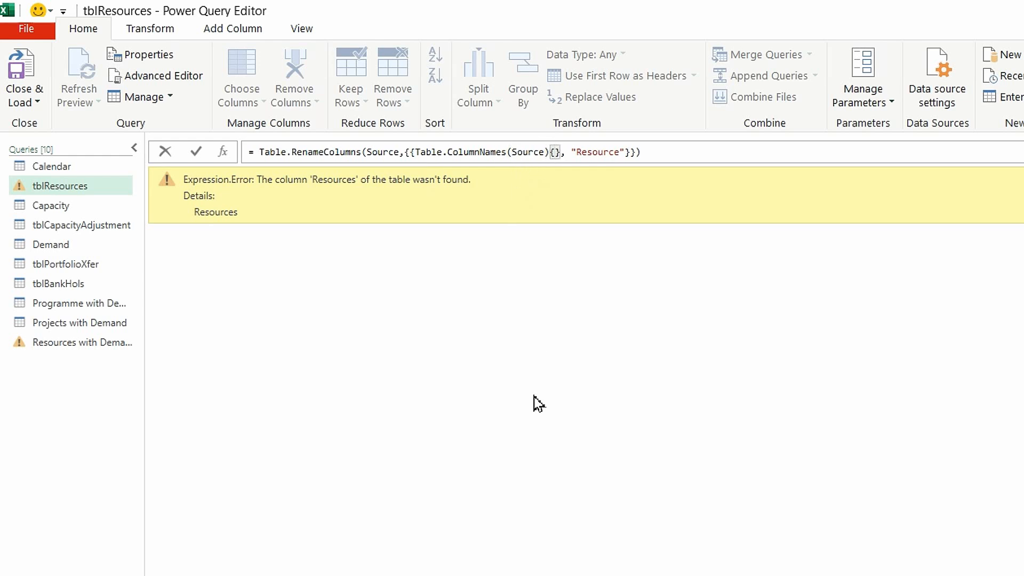
pyautogui.write('0')
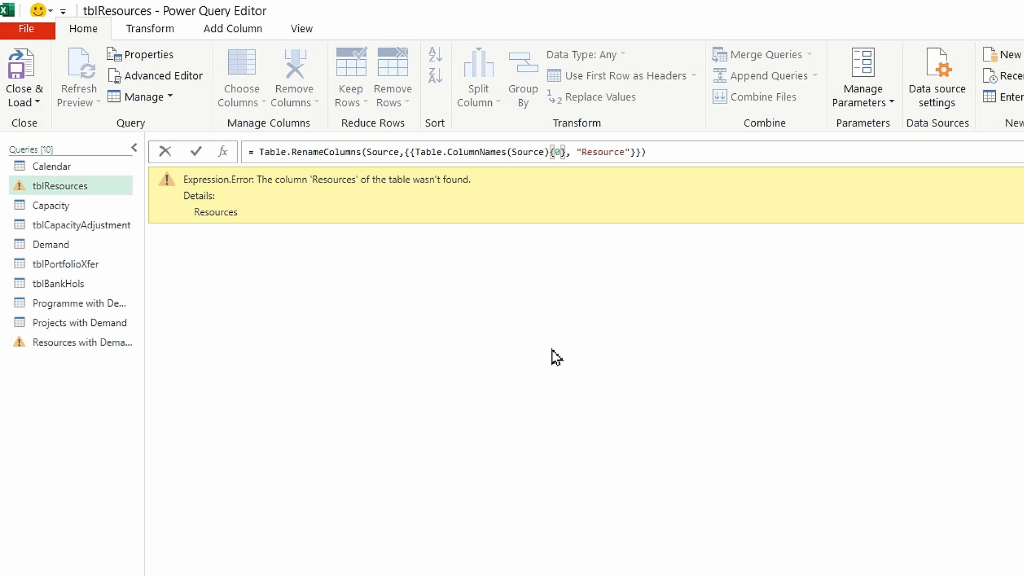
pyautogui.click(196, 152)
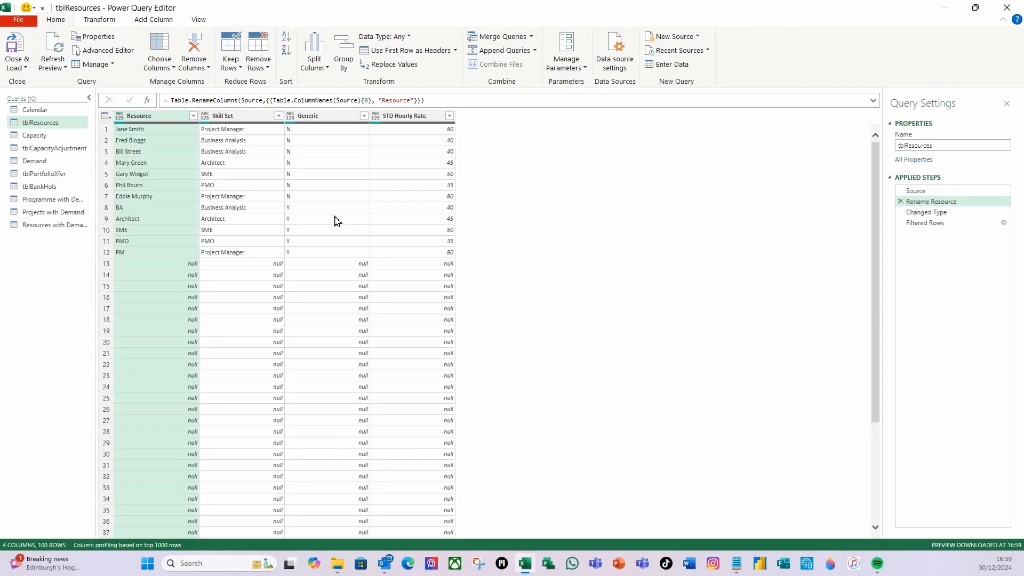
# Step: Check the output of the Source, Rename Resource and Filtered Rows steps and load the edited query back into the workbook
pyautogui.click(922, 191)
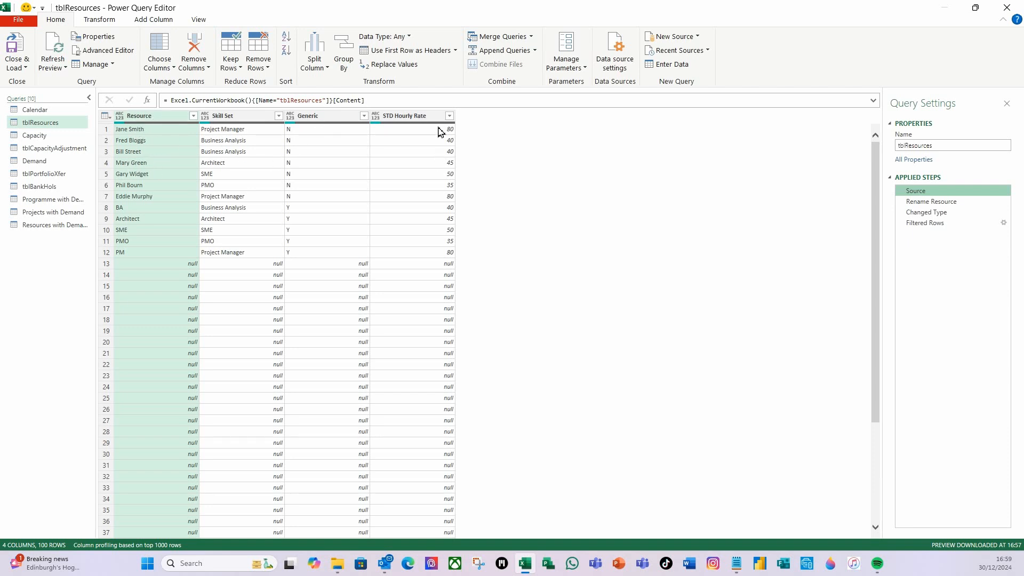
pyautogui.click(938, 203)
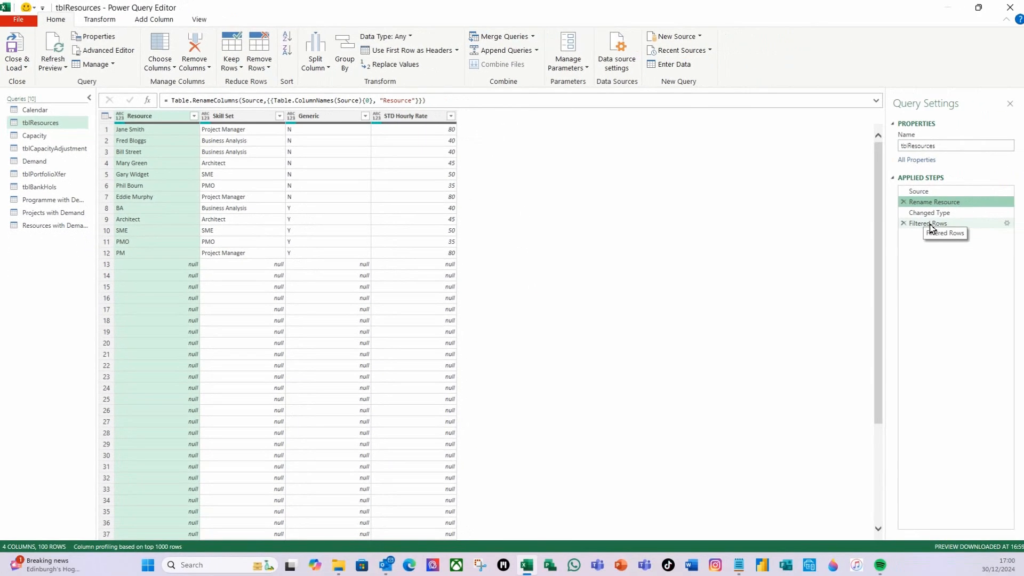
pyautogui.click(929, 224)
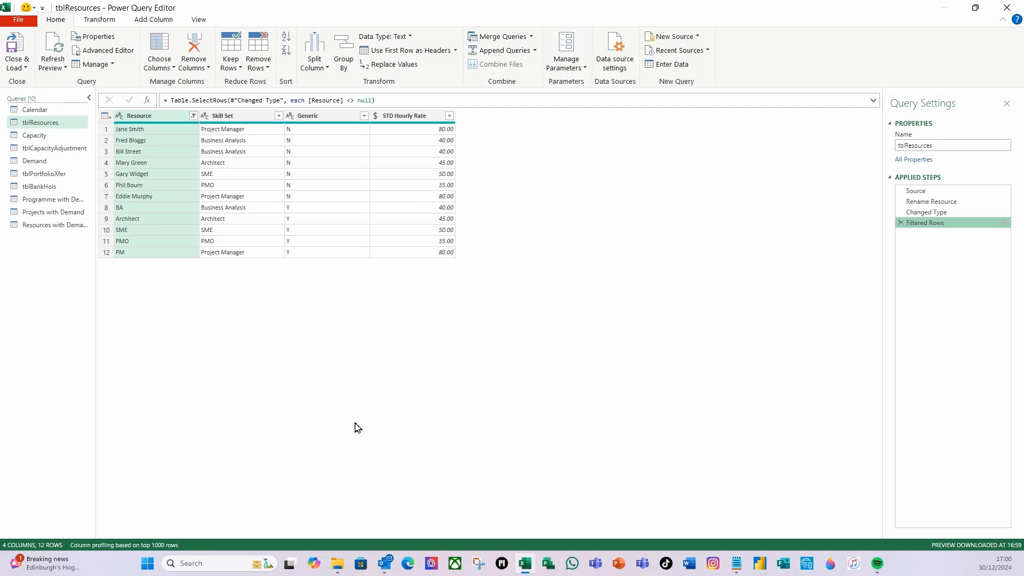
pyautogui.click(15, 53)
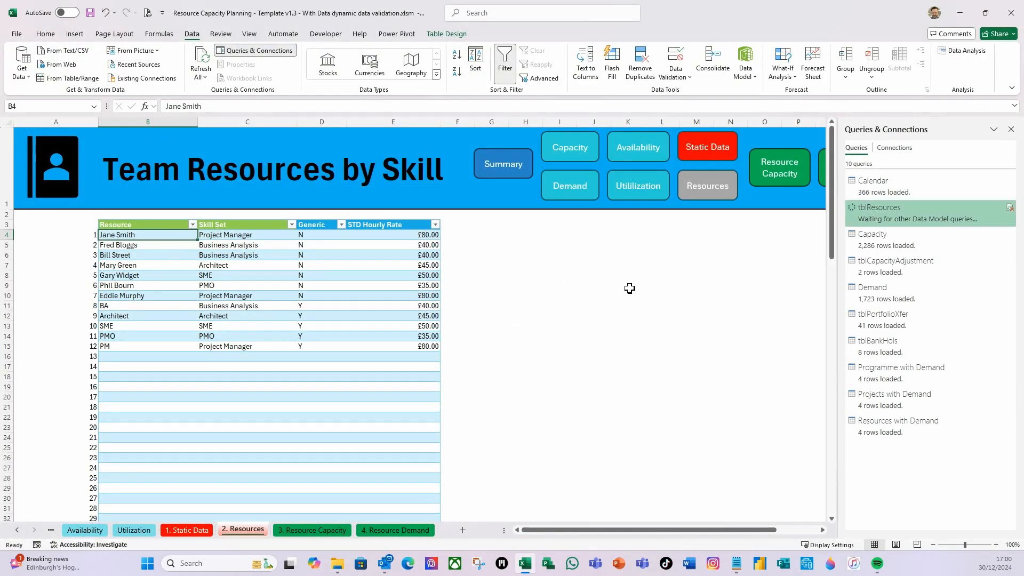
# Step: Rename the first column header of the Team Resources by Skill table to Resources and refresh the tblResources query
pyautogui.click(140, 225)
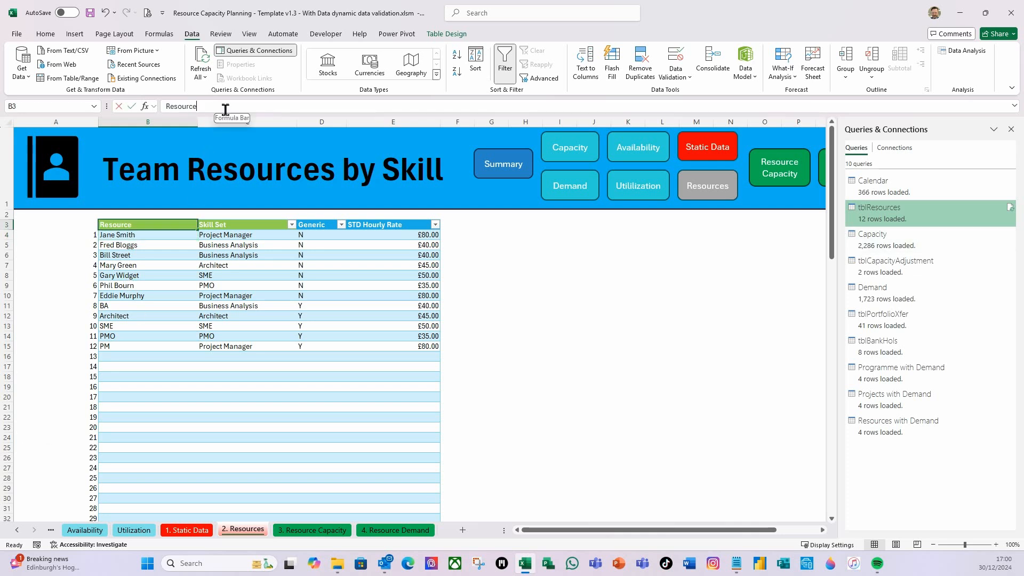
pyautogui.click(225, 108)
pyautogui.write('s')
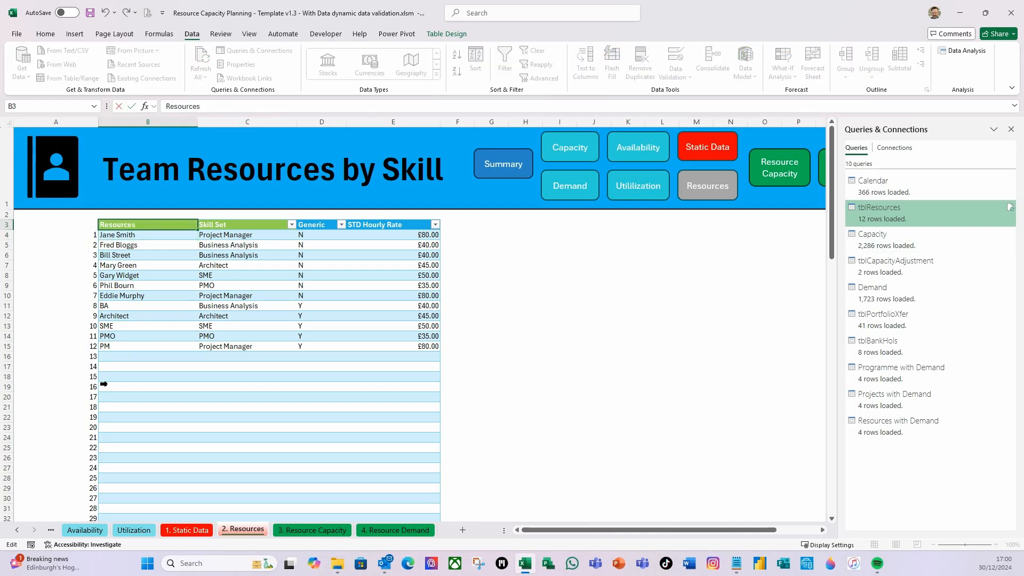
pyautogui.press('Return')
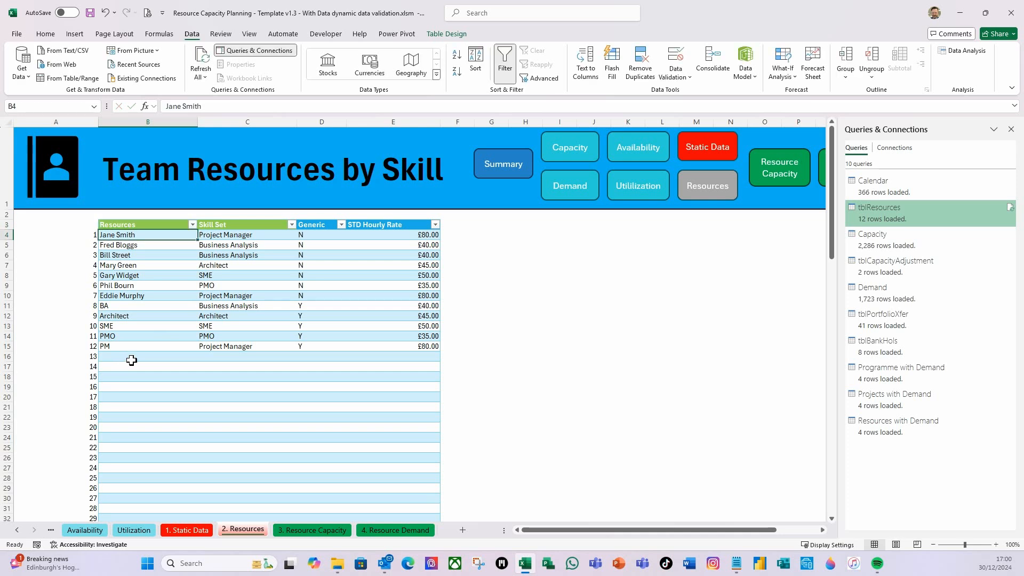
pyautogui.rightClick(888, 215)
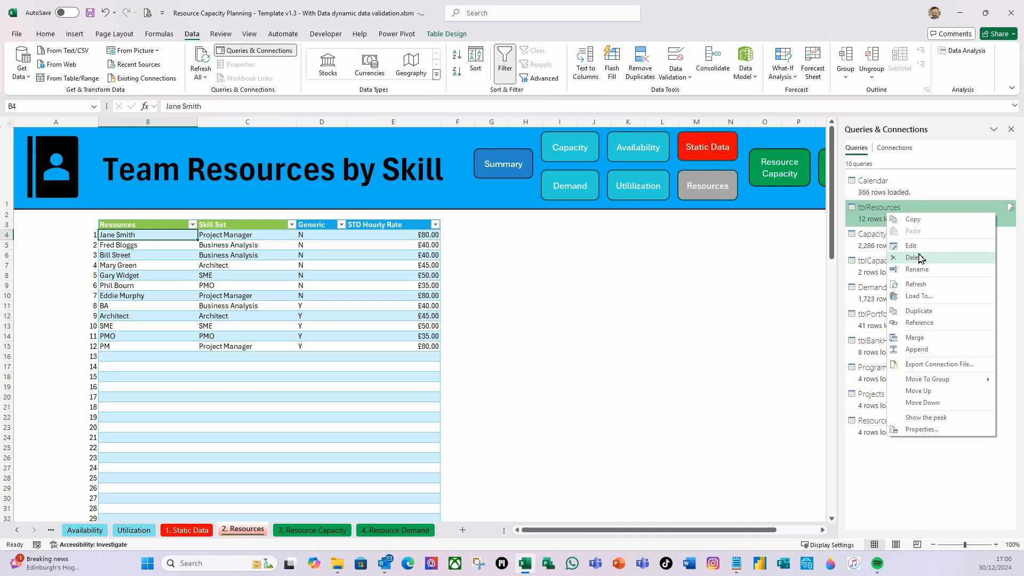
pyautogui.click(929, 285)
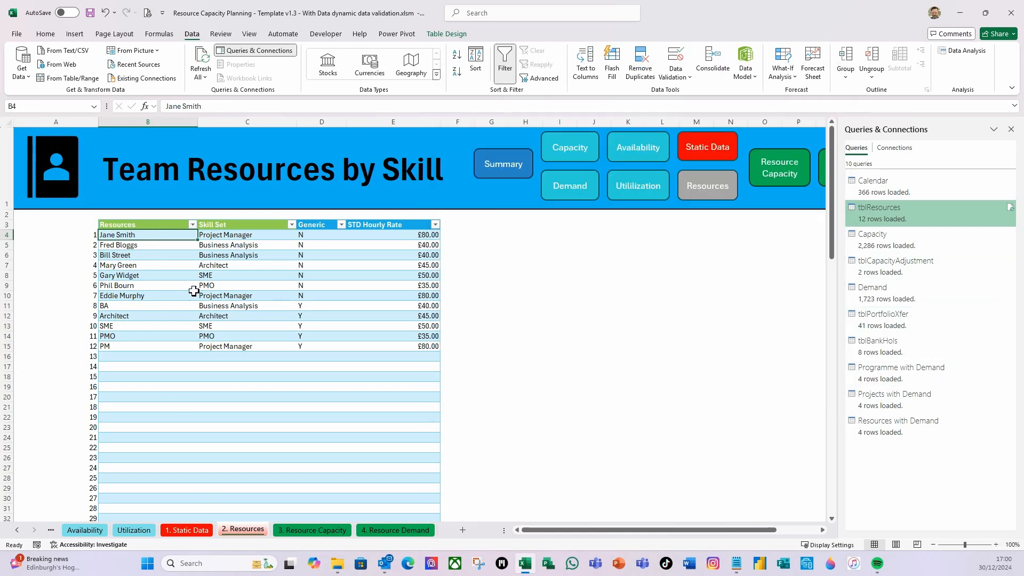
# Step: Change the first column header of the Team Resources by Skill table to Resource and refresh the tblResources query
pyautogui.click(136, 225)
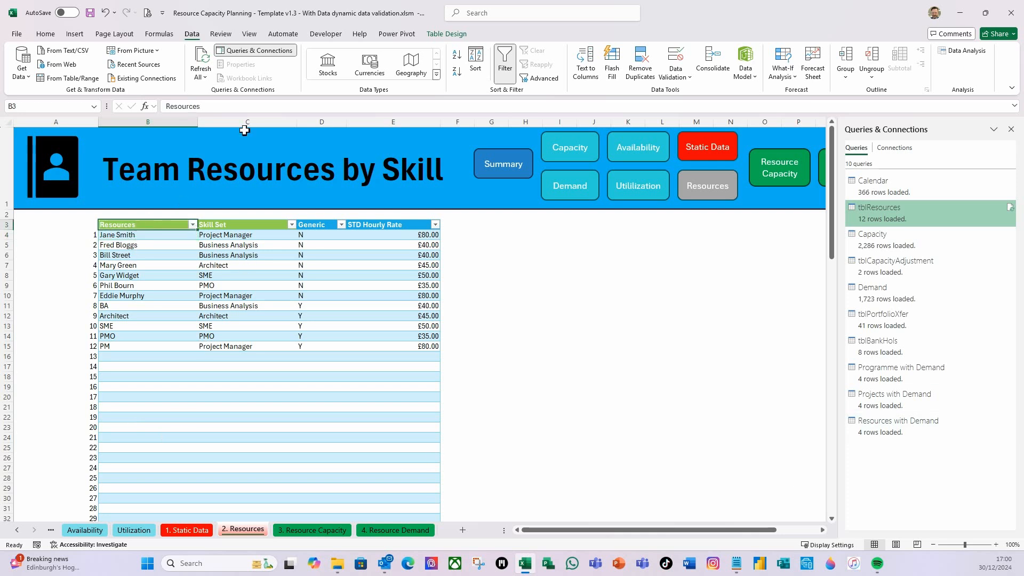
pyautogui.click(215, 106)
pyautogui.press('Return')
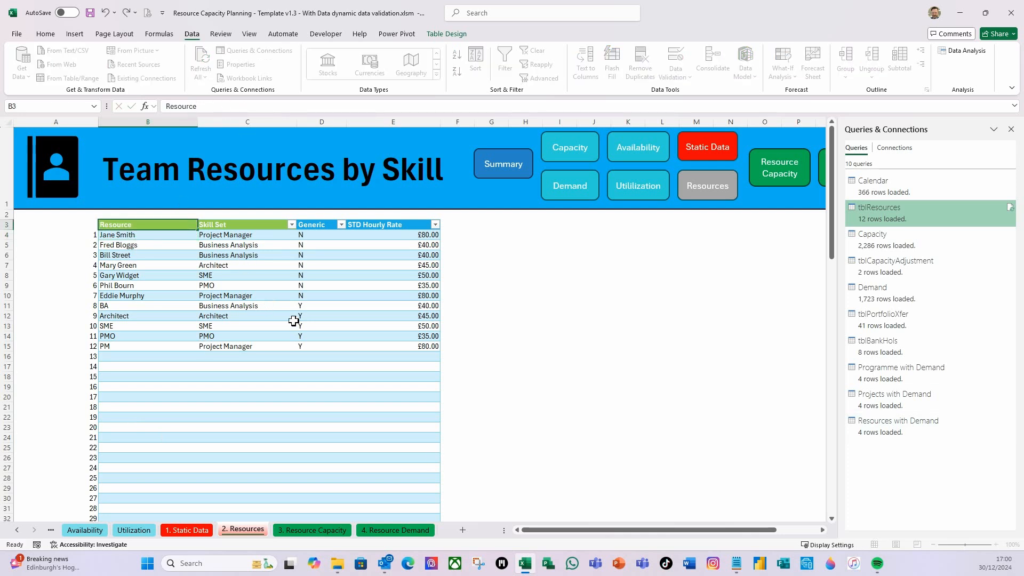
pyautogui.rightClick(879, 211)
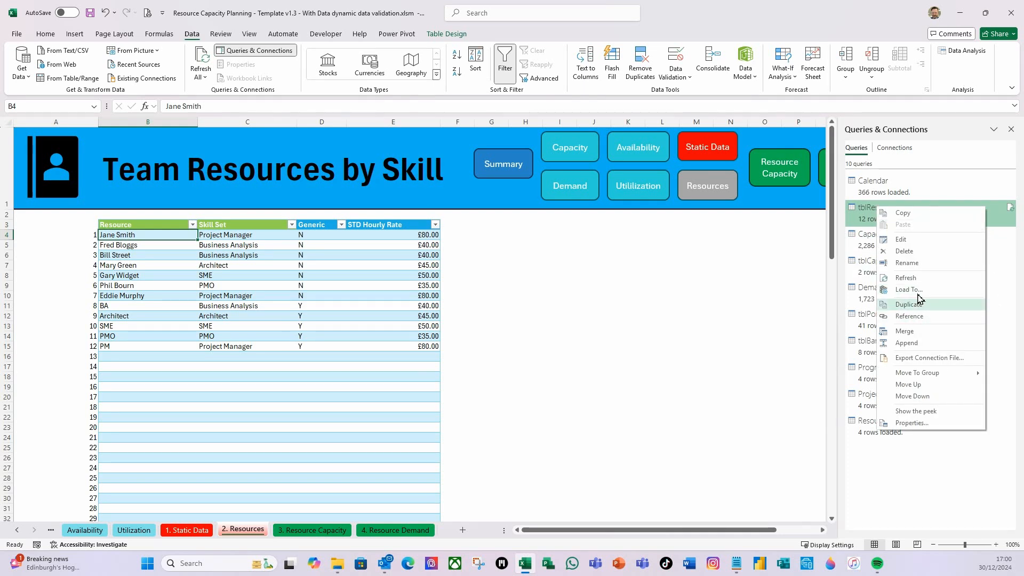
pyautogui.click(917, 278)
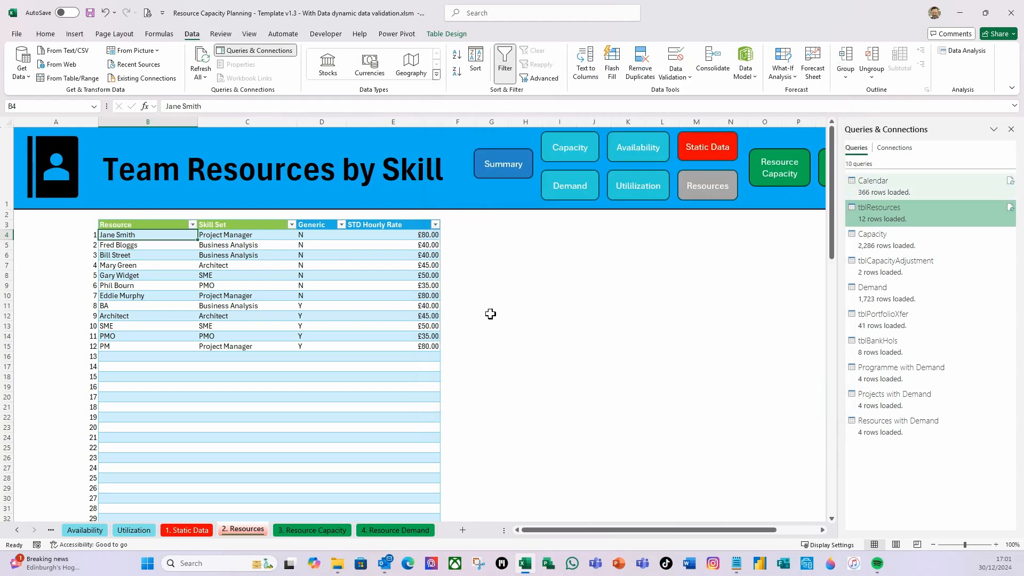
# Step: Go to the 1. Static Data sheet and select the Category header of the Portfolio Category Static Data table
pyautogui.click(187, 529)
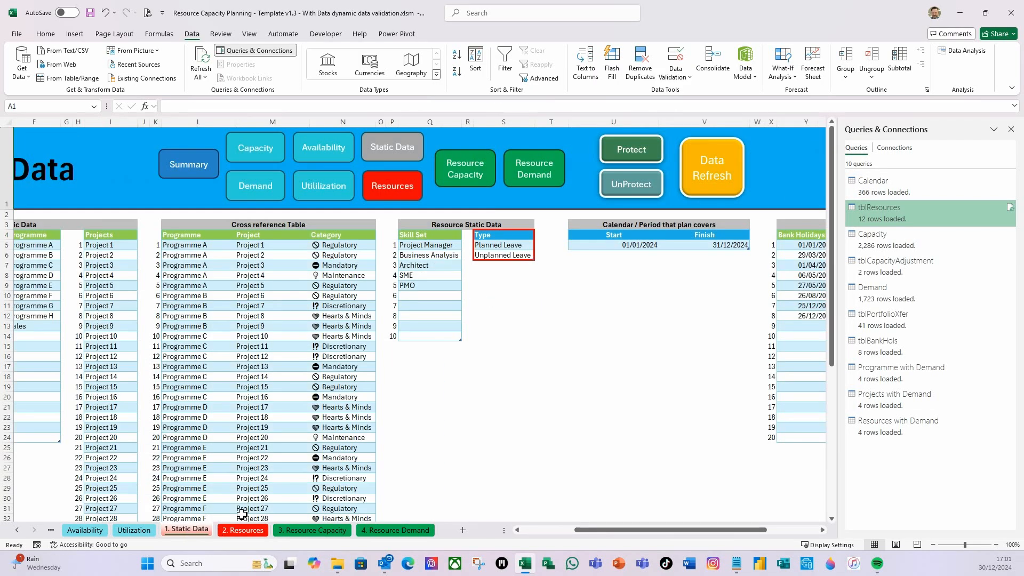
pyautogui.moveTo(595, 535); pyautogui.dragTo(543, 535)
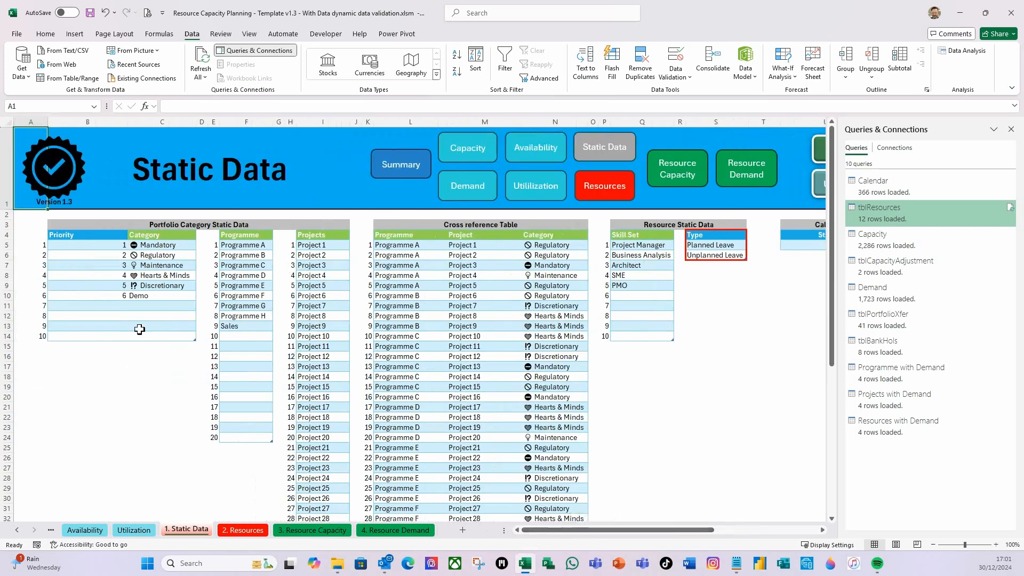
pyautogui.click(160, 236)
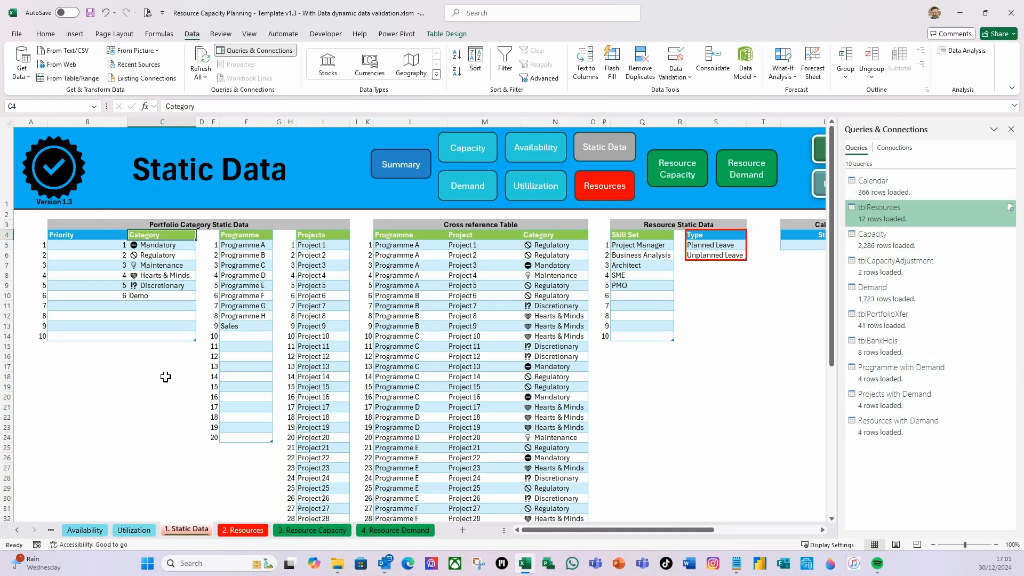
# Step: Open the Capacity query for editing, examine the columns in its Source step, and close the editor
pyautogui.click(245, 238)
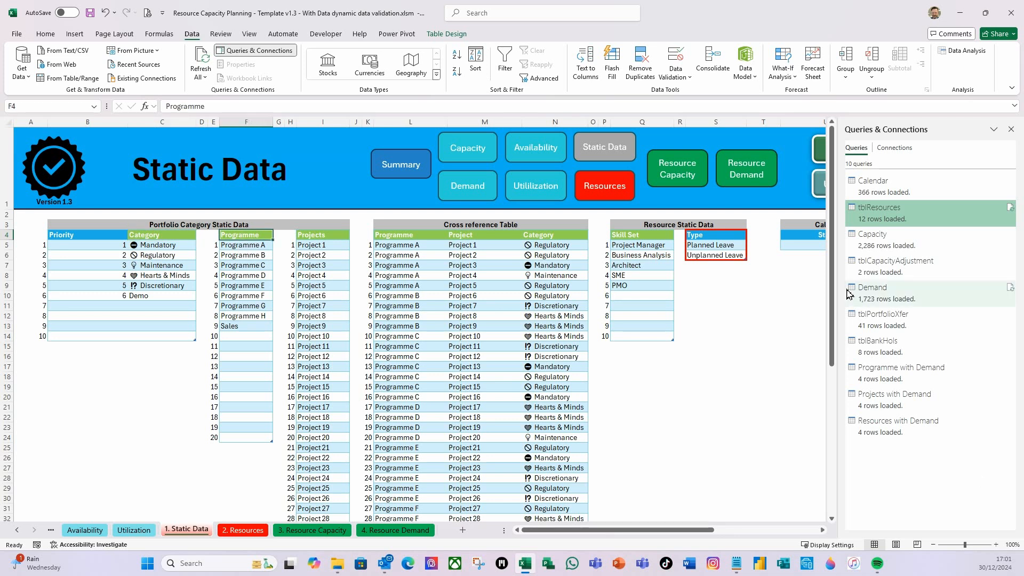
pyautogui.moveTo(852, 300)
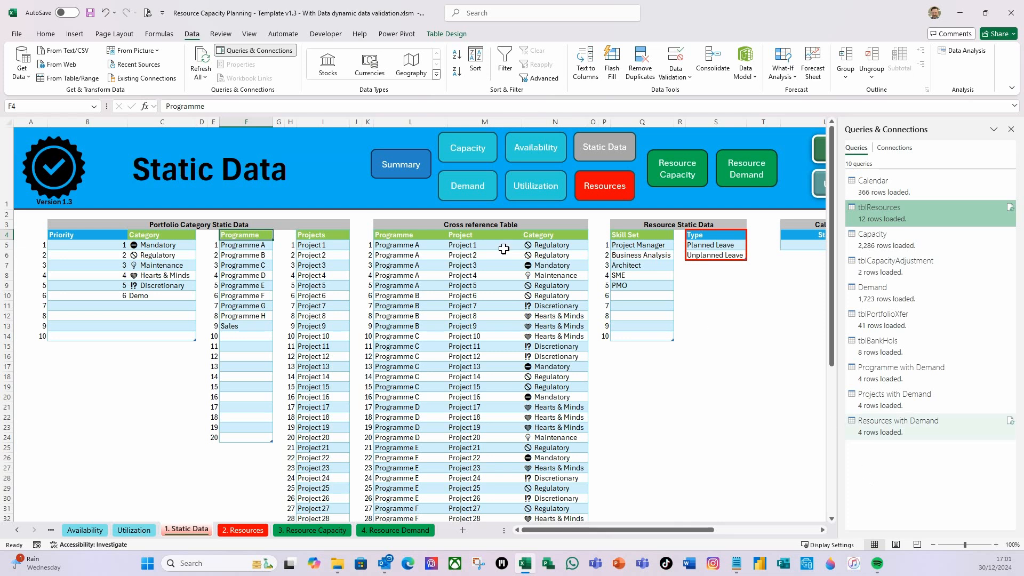
pyautogui.moveTo(948, 251)
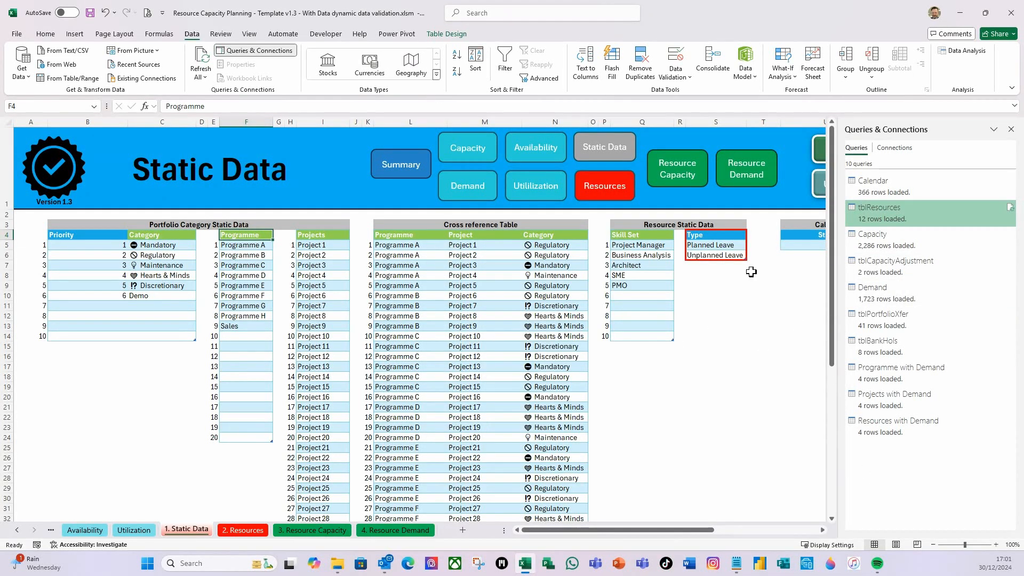
pyautogui.rightClick(886, 242)
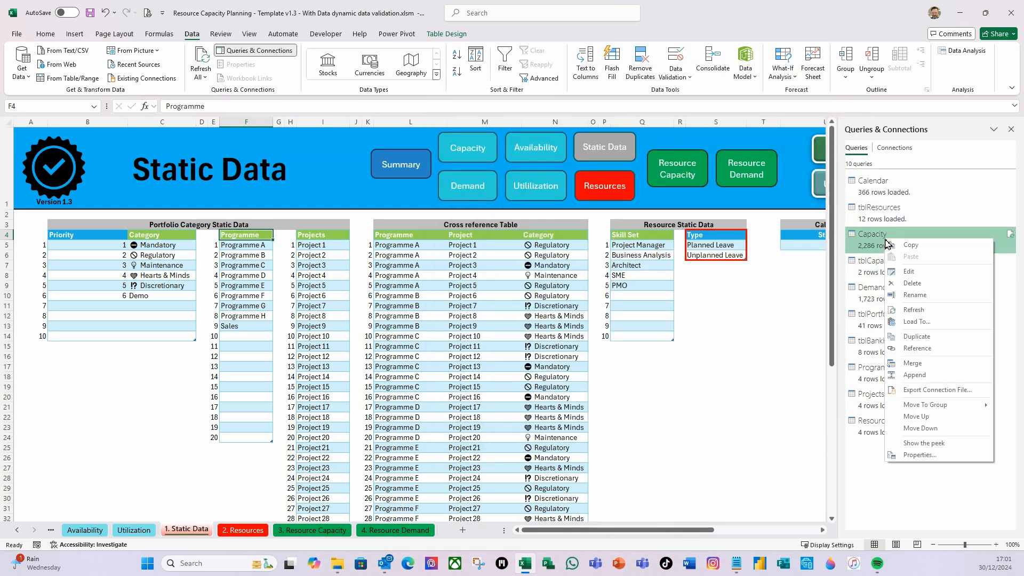
pyautogui.click(918, 269)
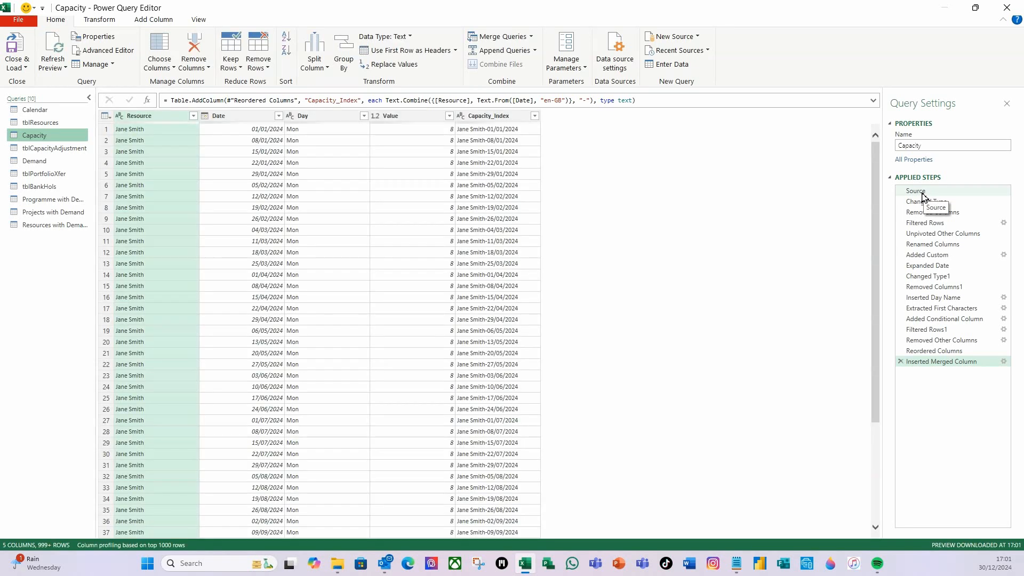
pyautogui.click(924, 198)
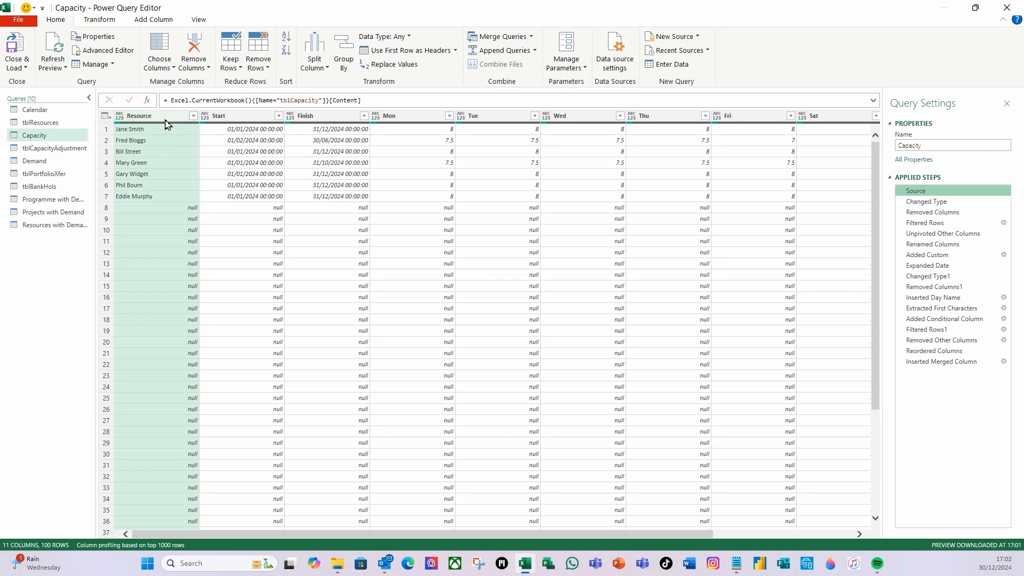
pyautogui.moveTo(551, 533); pyautogui.dragTo(690, 533)
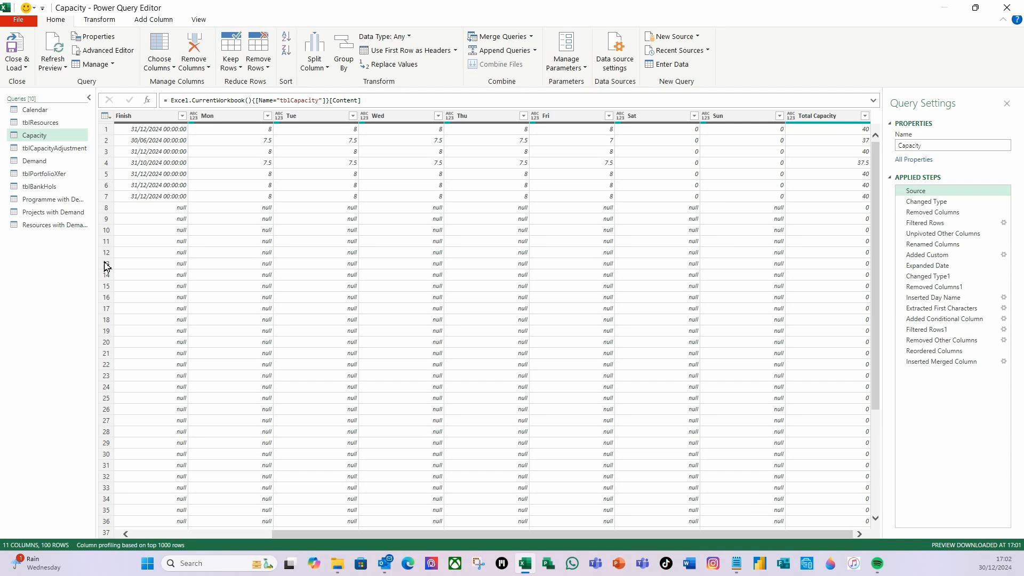
pyautogui.moveTo(579, 535); pyautogui.dragTo(343, 510)
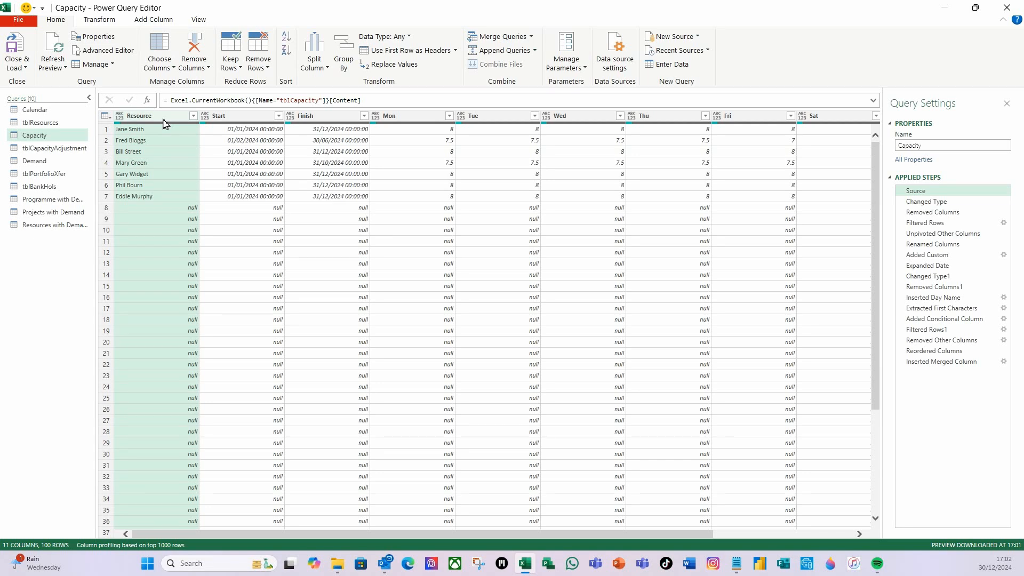
pyautogui.click(1015, 7)
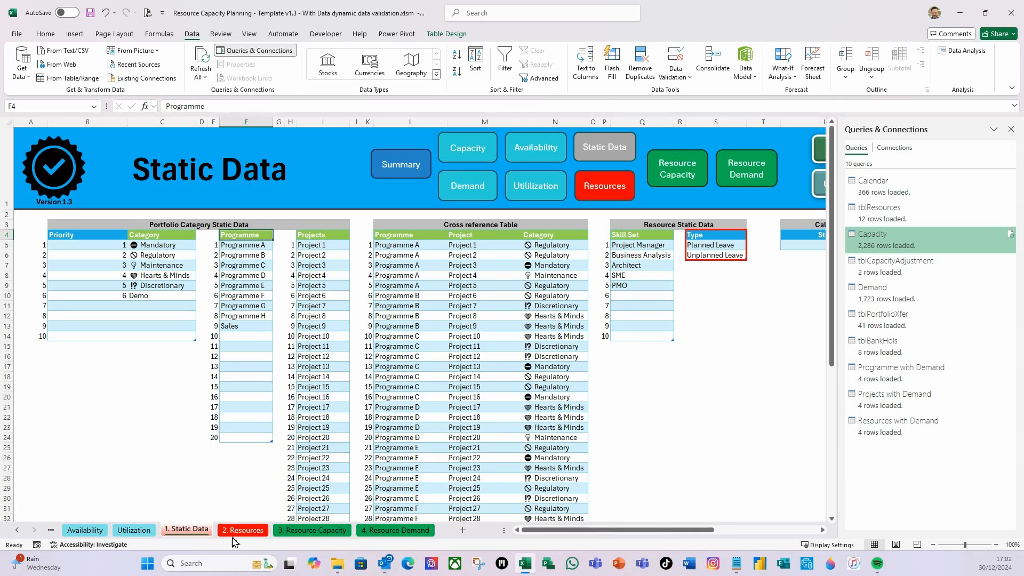
# Step: On the 3. Resource Capacity sheet, rename the first column header of the team working pattern table to Resources
pyautogui.click(283, 532)
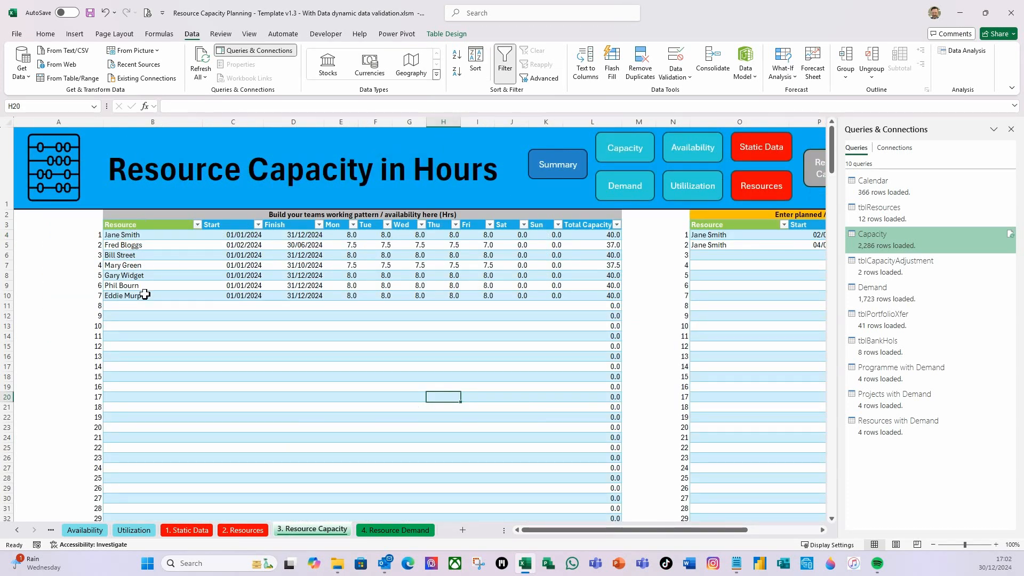
pyautogui.click(139, 226)
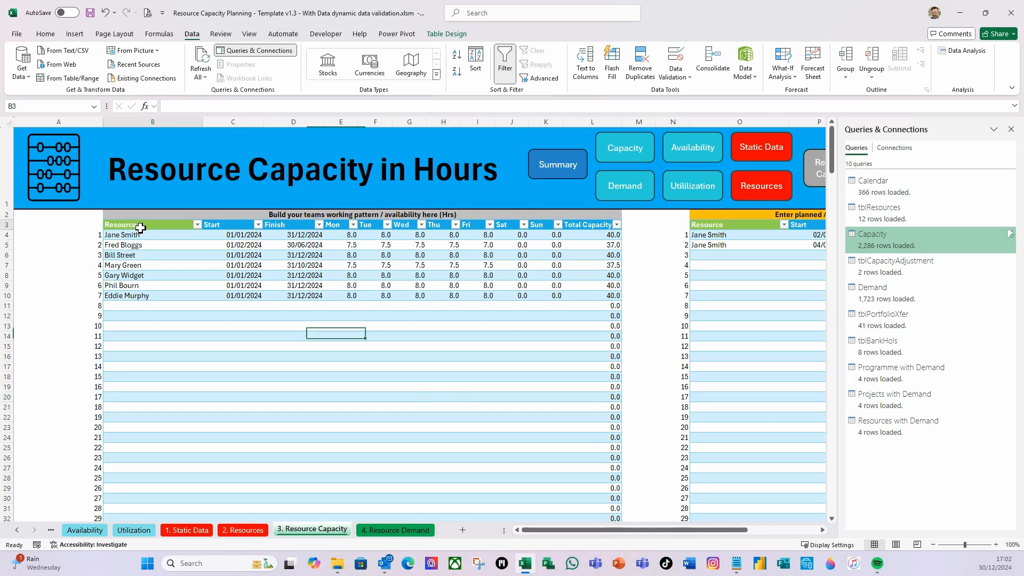
pyautogui.click(215, 108)
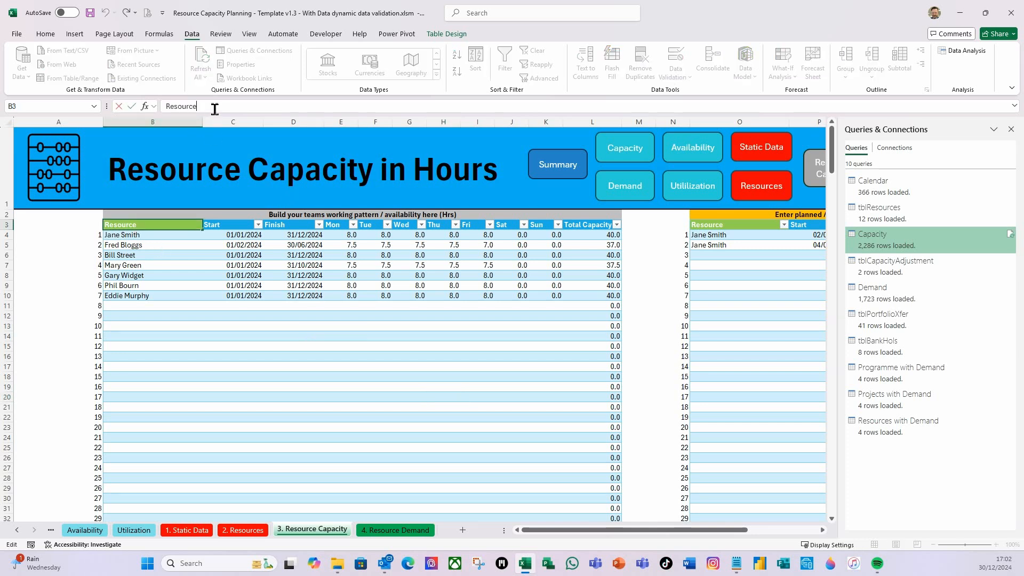
pyautogui.click(164, 237)
pyautogui.click(165, 224)
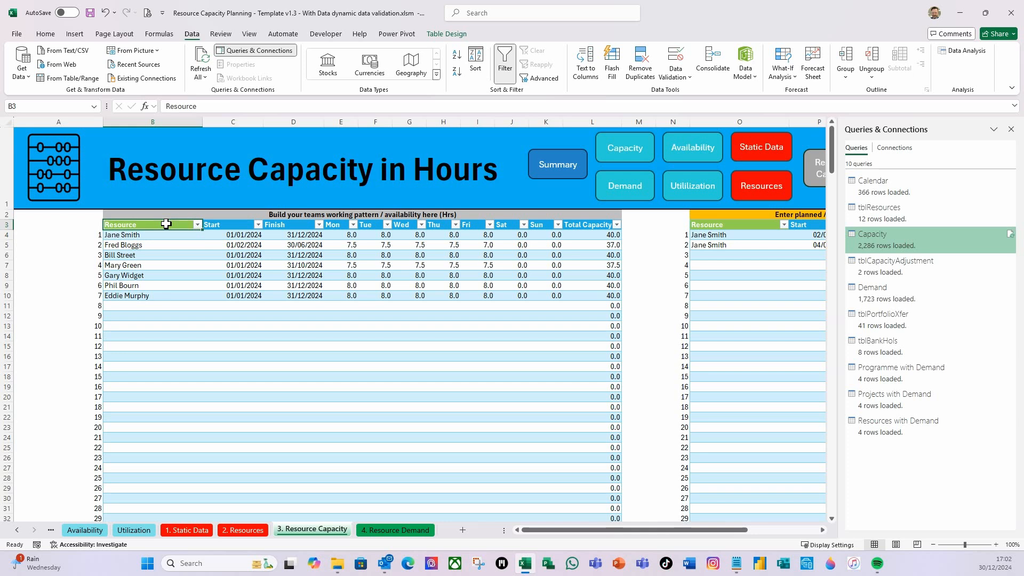
pyautogui.click(207, 108)
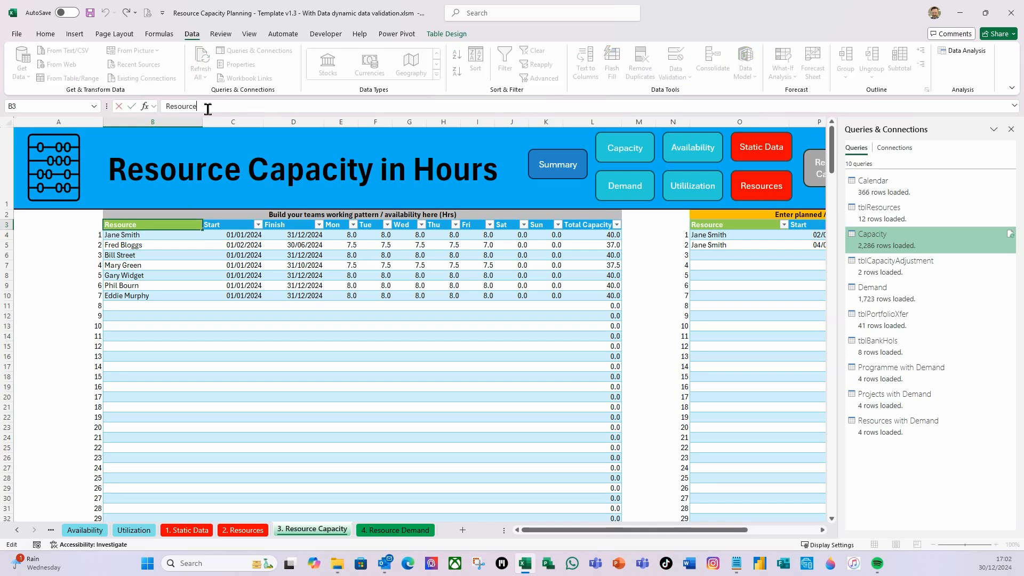
pyautogui.click(145, 255)
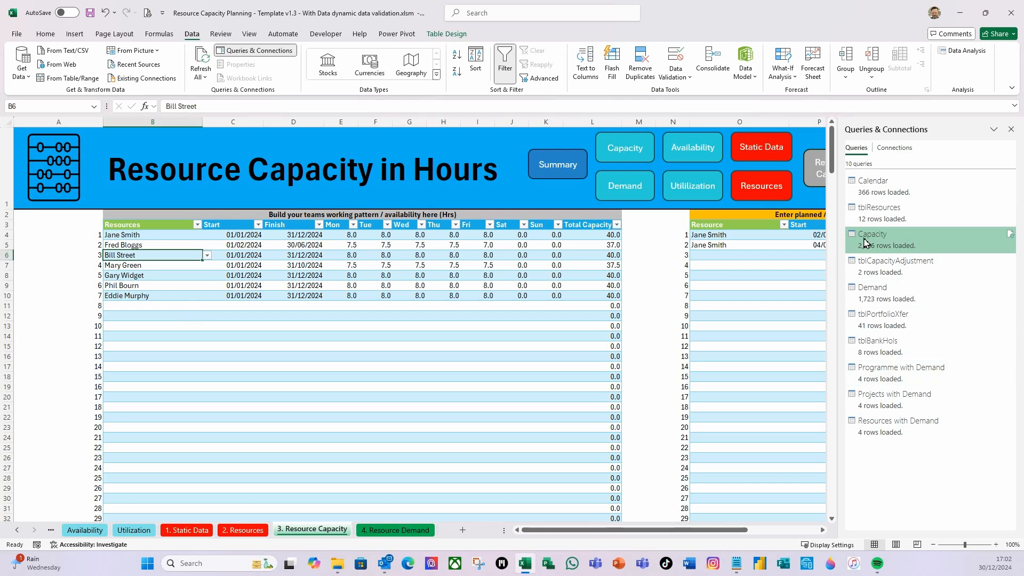
# Step: Edit the Capacity query and insert a step after Source that renames the Resources column to Resource
pyautogui.rightClick(885, 242)
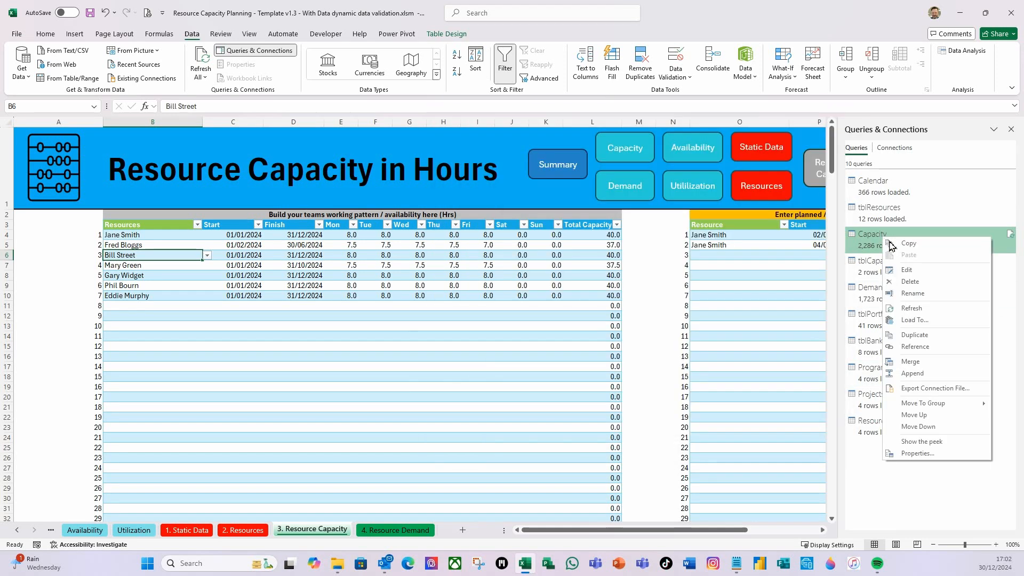
pyautogui.click(912, 276)
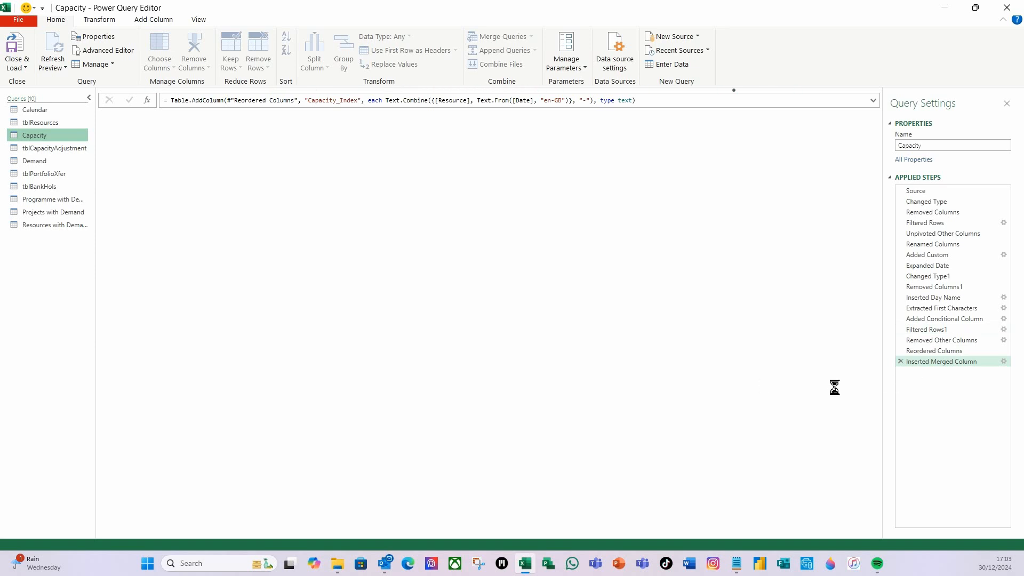
pyautogui.click(923, 193)
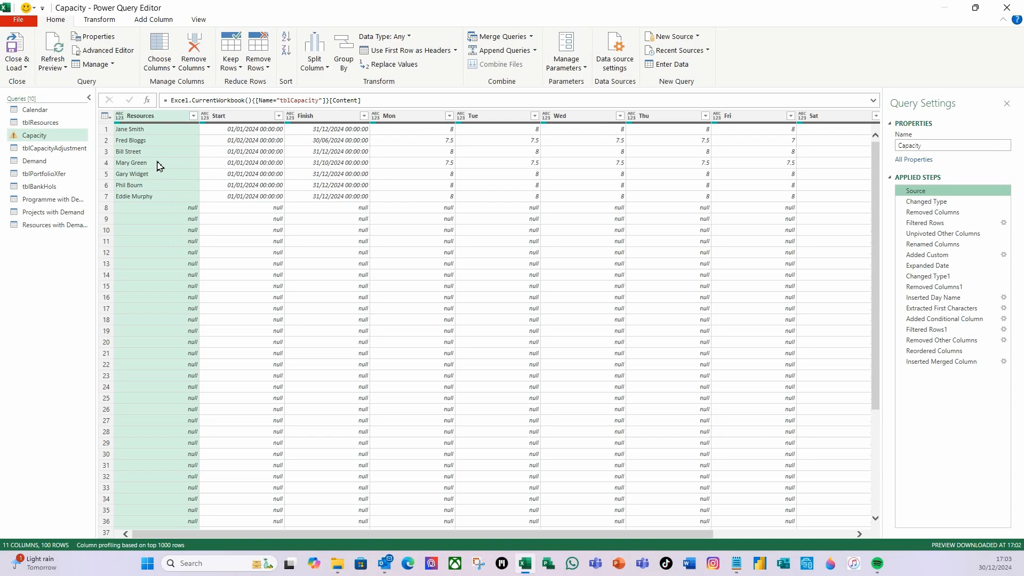
pyautogui.doubleClick(160, 116)
pyautogui.click(160, 116)
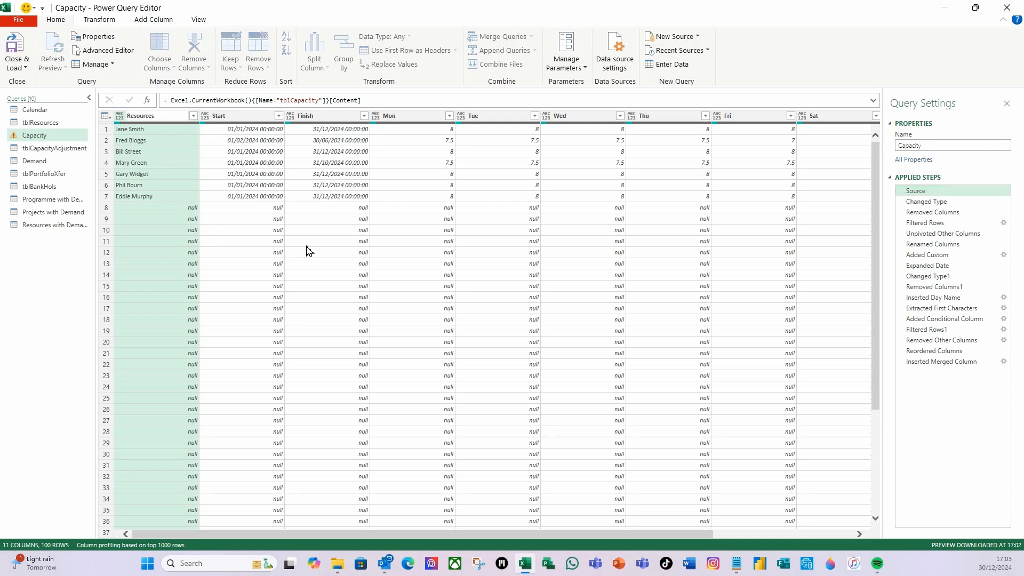
pyautogui.press('Return')
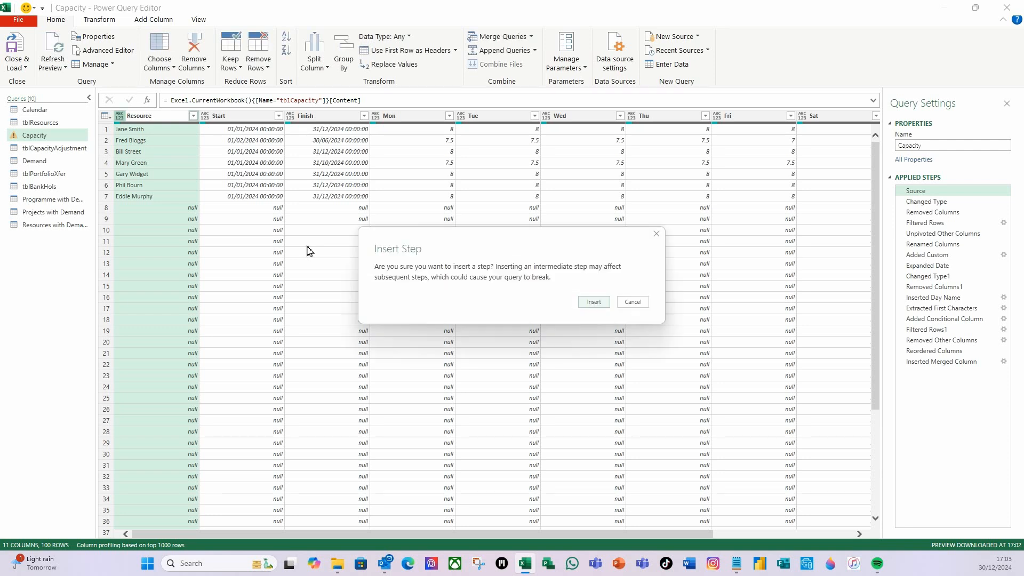
pyautogui.click(602, 306)
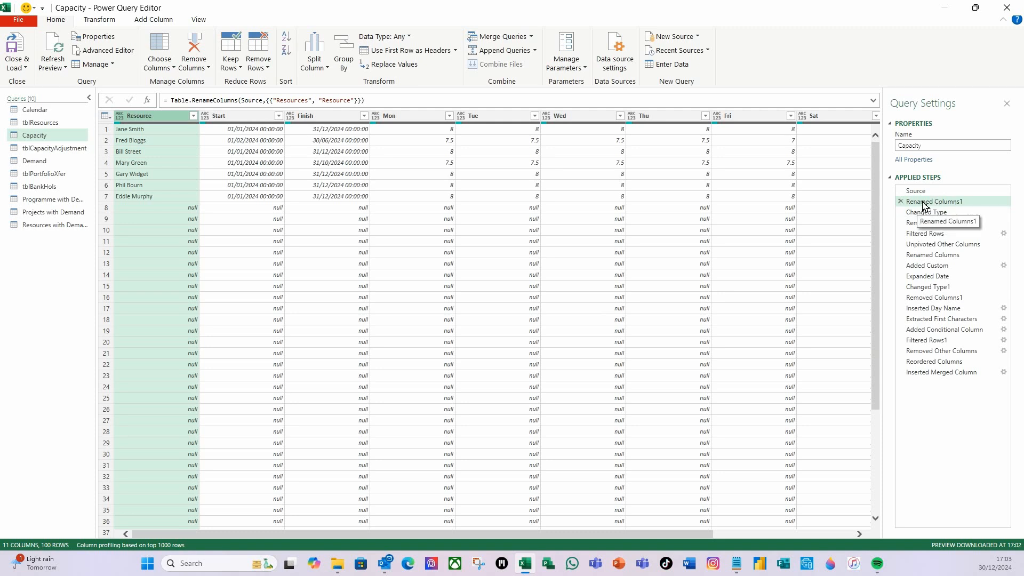
# Step: Rename the inserted Renamed Columns1 step as Rename Resource
pyautogui.rightClick(925, 206)
pyautogui.click(963, 255)
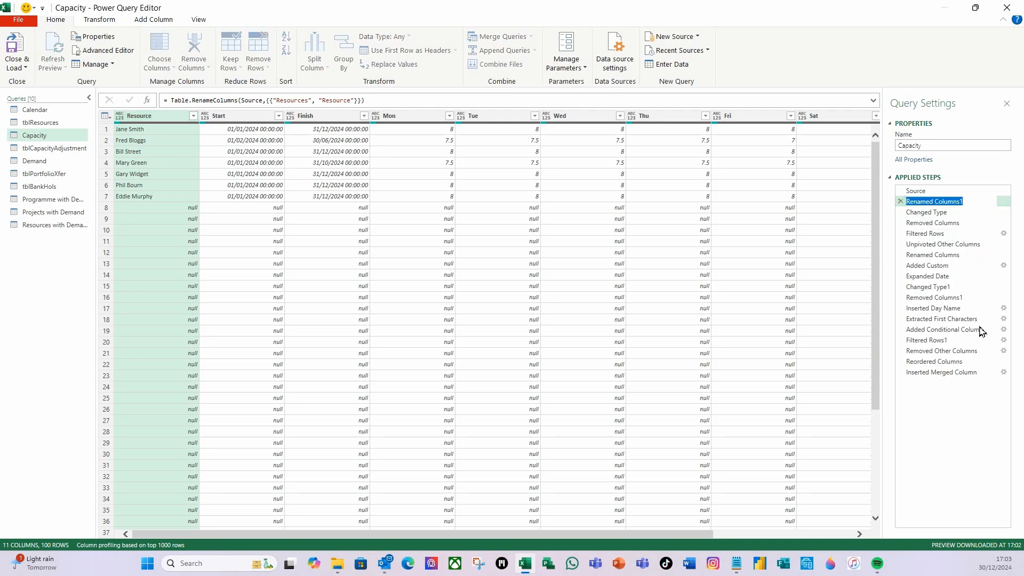
pyautogui.write('Resource')
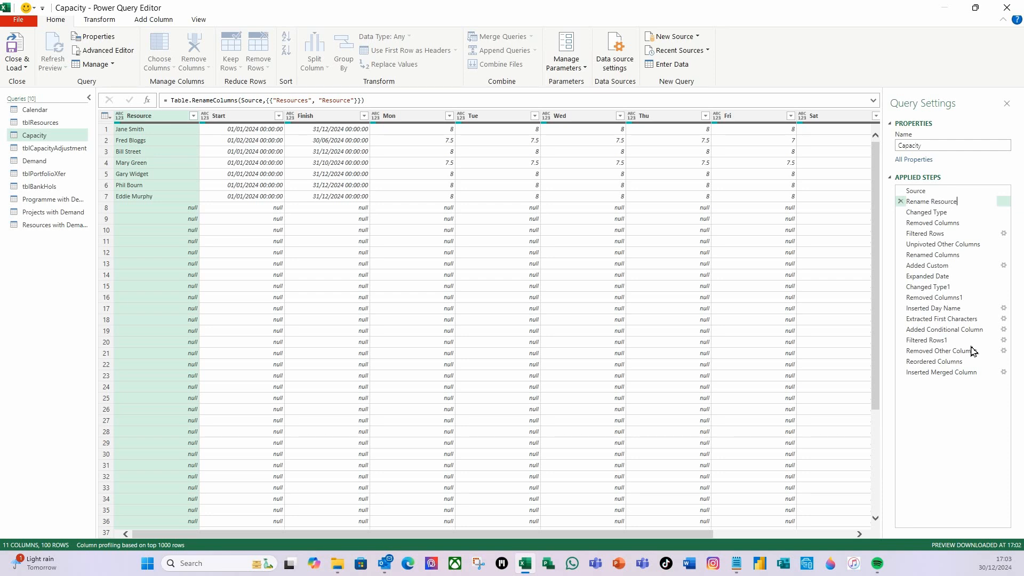
pyautogui.press('Return')
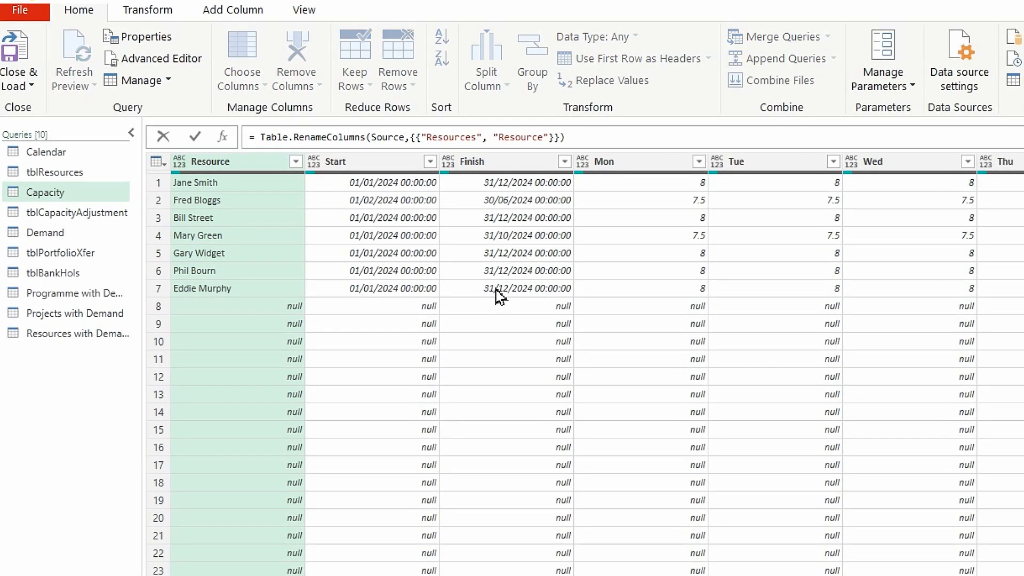
# Step: Replace the hard-coded "Resources" name in the Rename Resource formula with Table.ColumnNames(Source)
pyautogui.press('BackSpace')
pyautogui.press('BackSpace')
pyautogui.press('BackSpace')
pyautogui.press('BackSpace')
pyautogui.press('BackSpace')
pyautogui.press('BackSpace')
pyautogui.press('BackSpace')
pyautogui.press('BackSpace')
pyautogui.press('BackSpace')
pyautogui.press('BackSpace')
pyautogui.press('BackSpace')
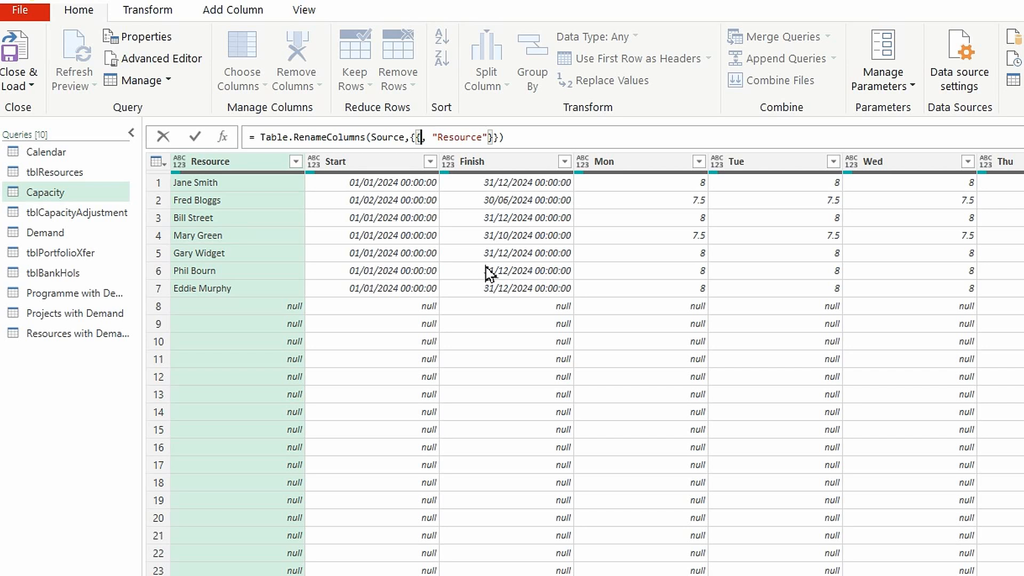
pyautogui.write('table')
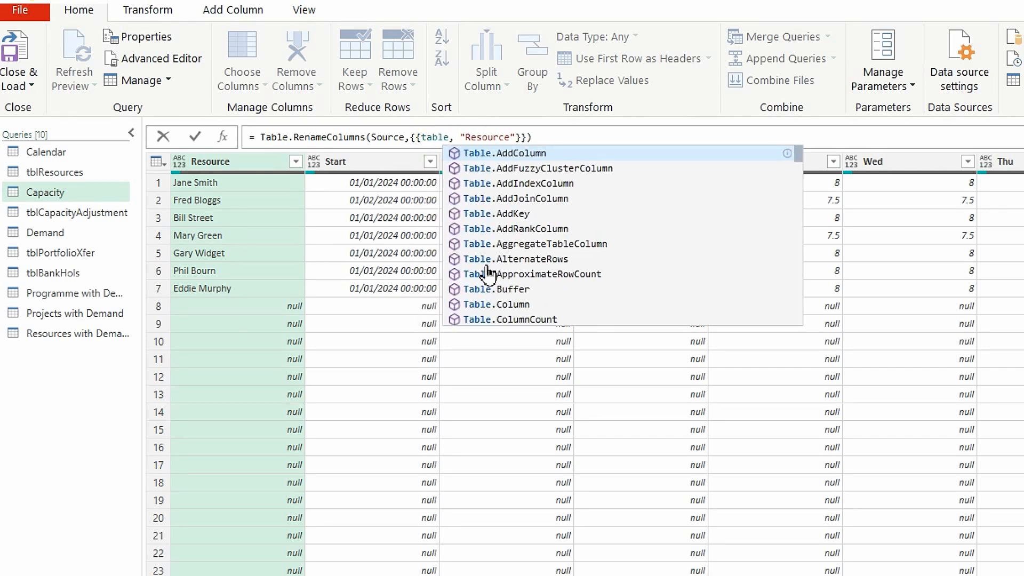
pyautogui.write('c')
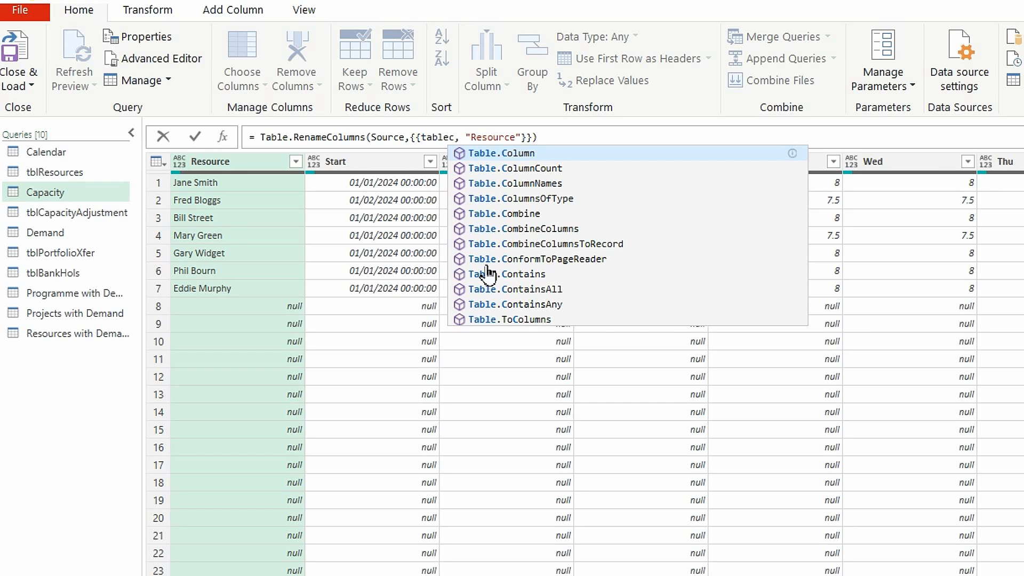
pyautogui.click(547, 184)
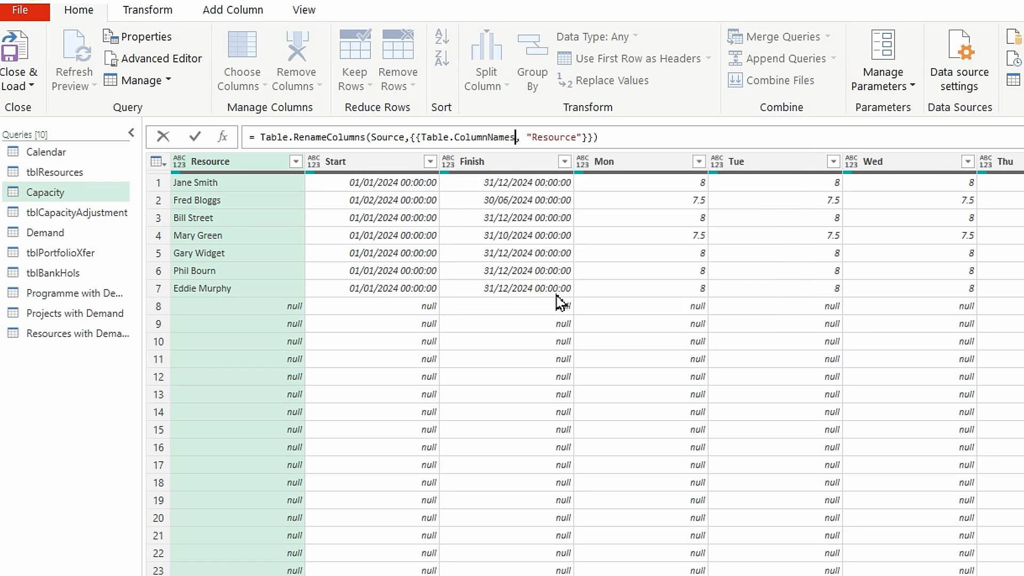
pyautogui.write('(')
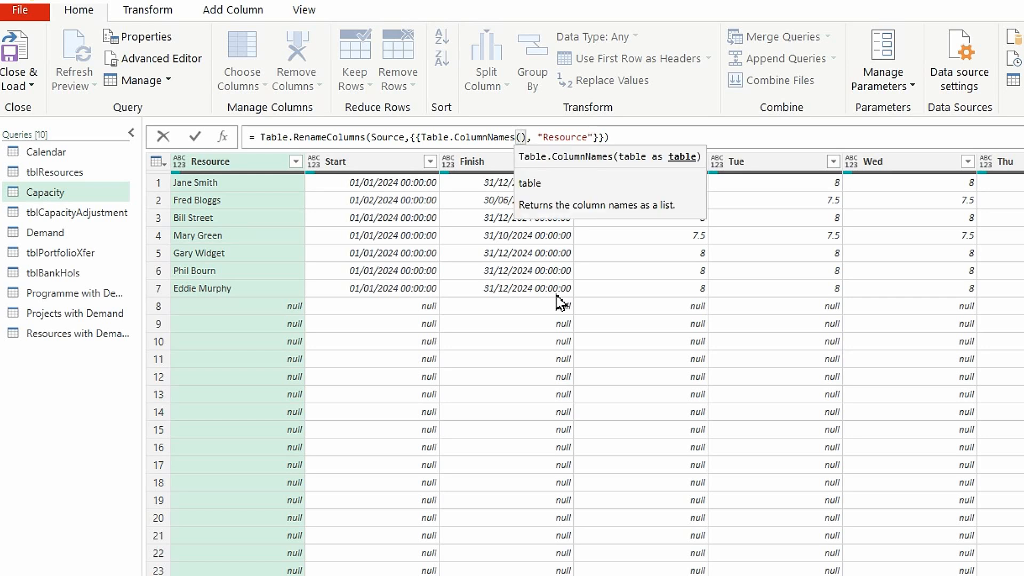
pyautogui.write('sou')
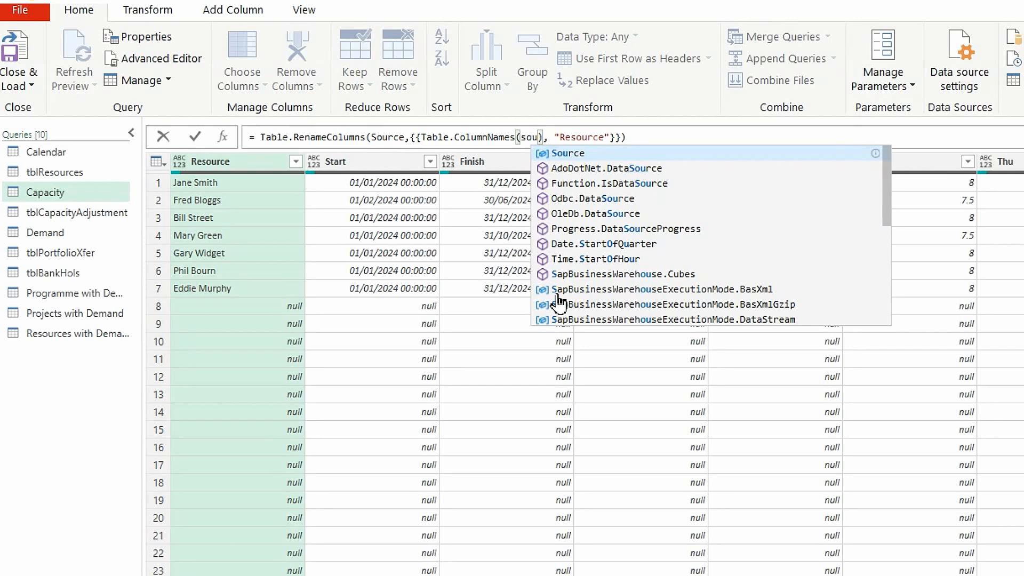
pyautogui.click(572, 155)
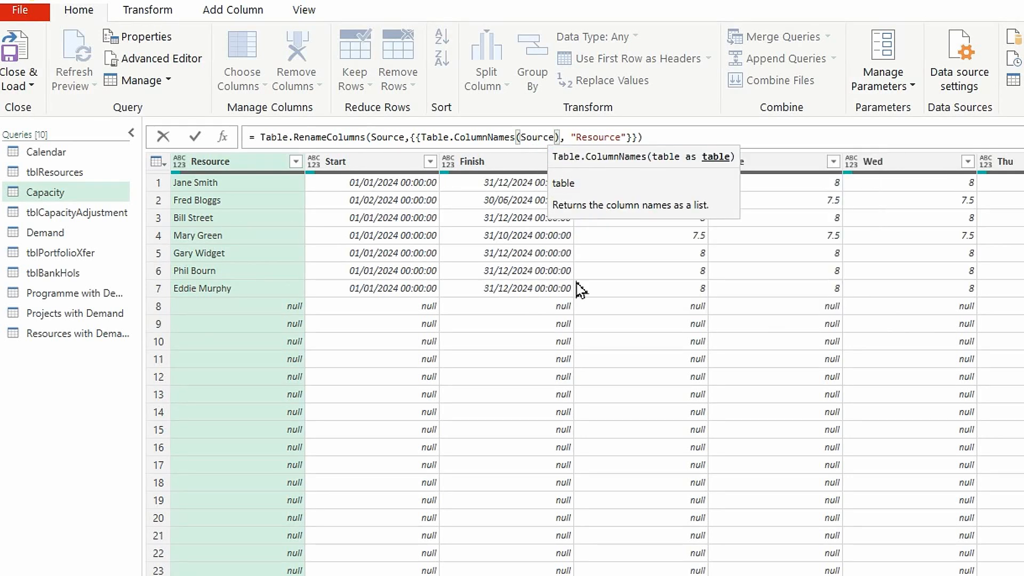
# Step: Add the index {0} after Table.ColumnNames(Source) in the formula and check the output of the Inserted Merged Column step
pyautogui.click(561, 139)
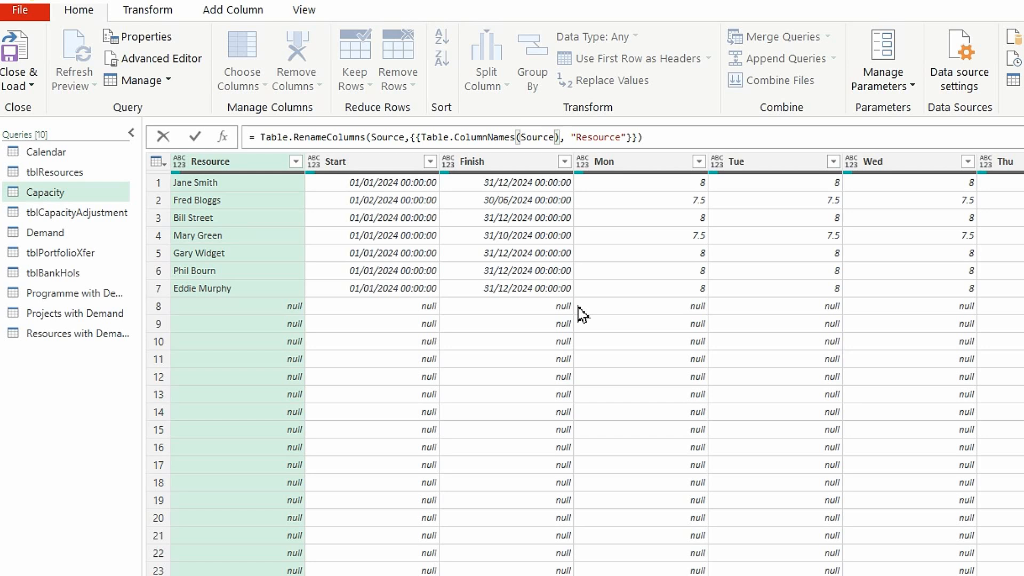
pyautogui.write('{')
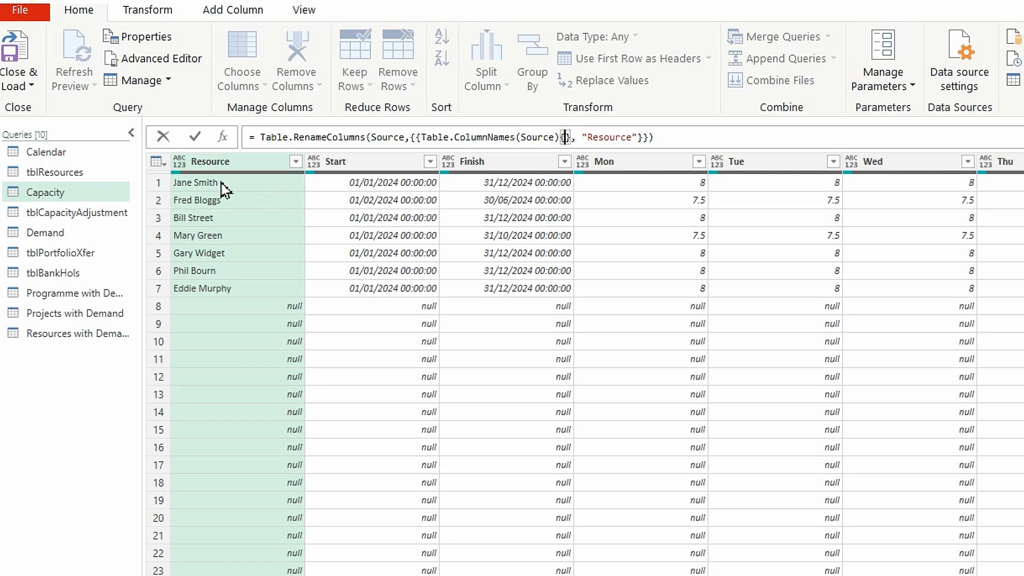
pyautogui.write('0')
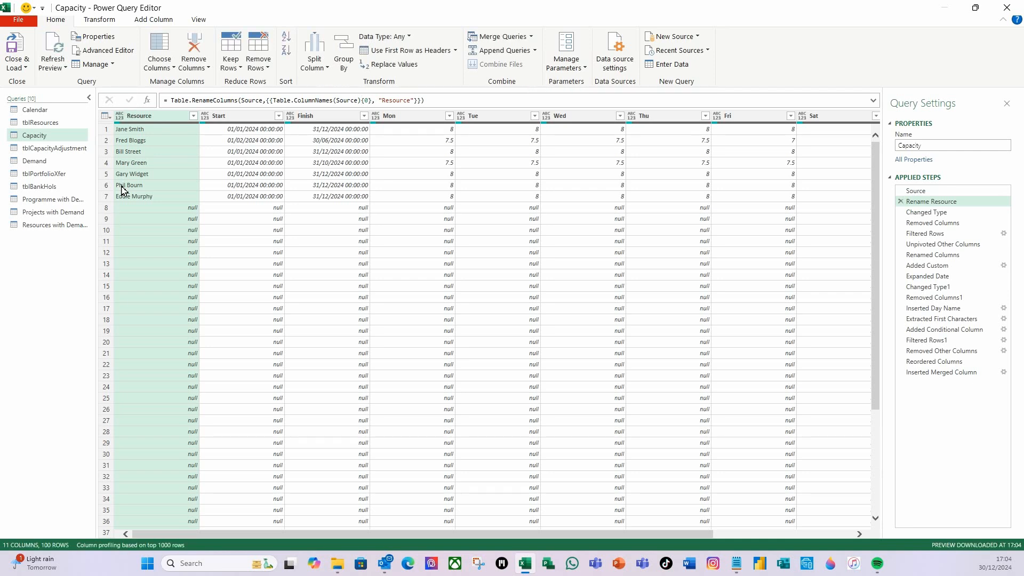
pyautogui.click(940, 372)
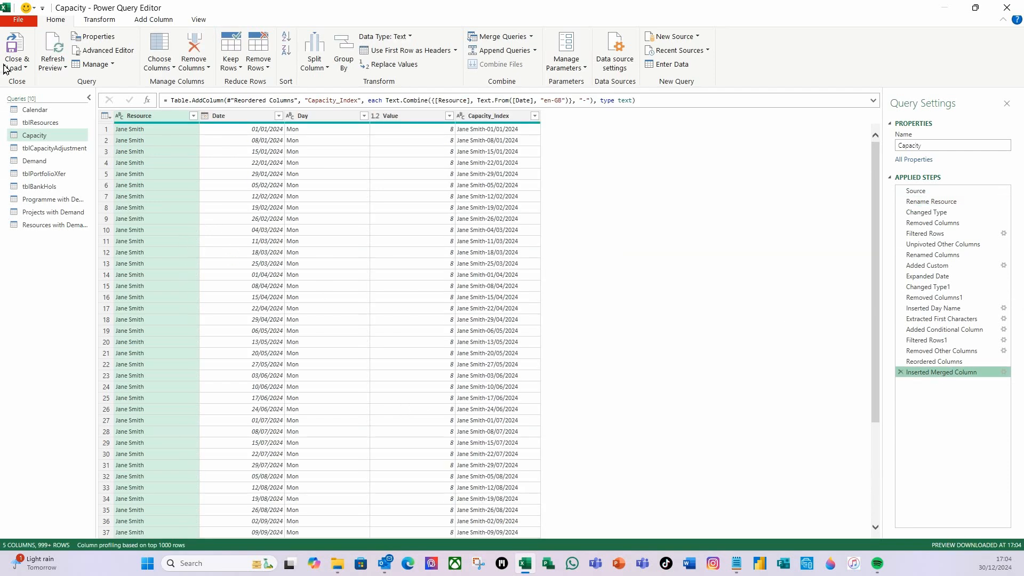
# Step: Close and load the Capacity query, and open the tblCapacityAdjustment query for editing
pyautogui.click(14, 52)
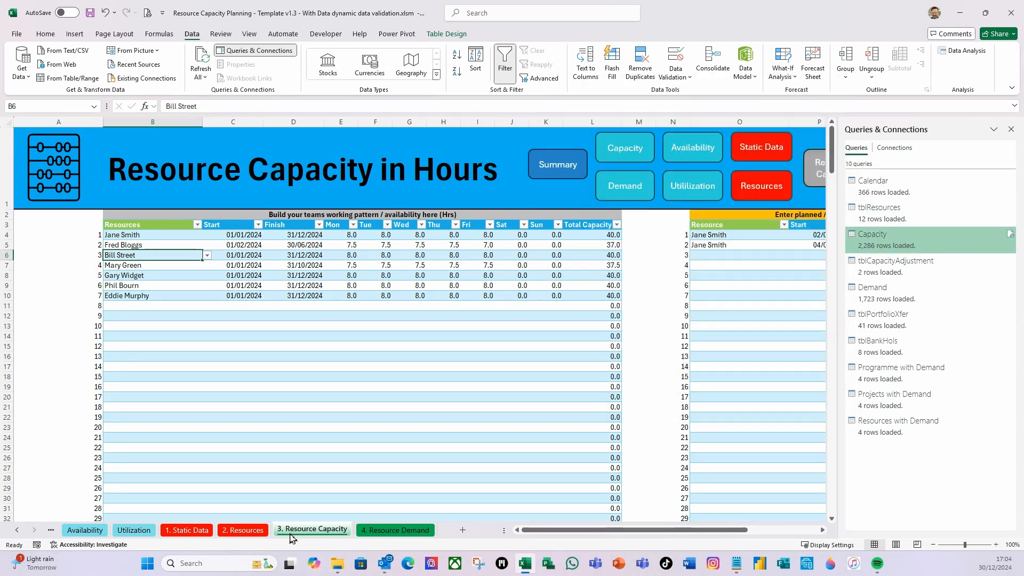
pyautogui.moveTo(881, 273)
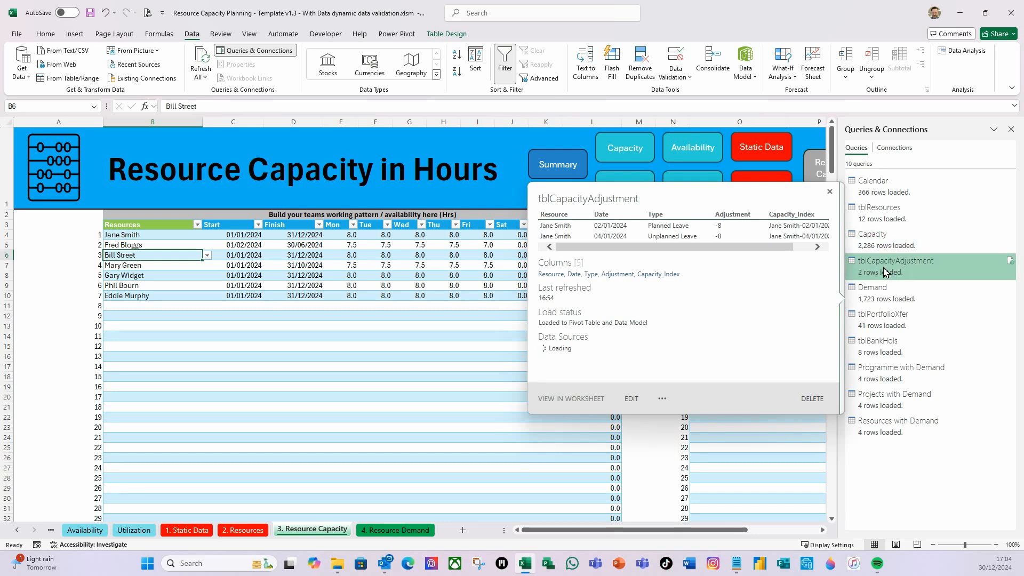
pyautogui.rightClick(882, 272)
pyautogui.click(911, 300)
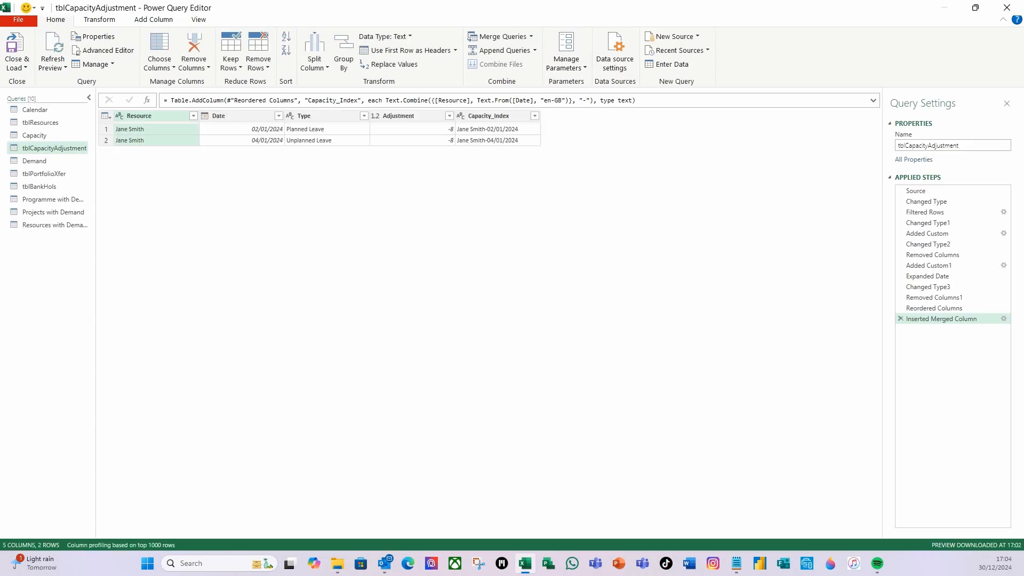
# Step: Insert a step after Source in tblCapacityAdjustment that renames the Resource column to Resources
pyautogui.click(915, 190)
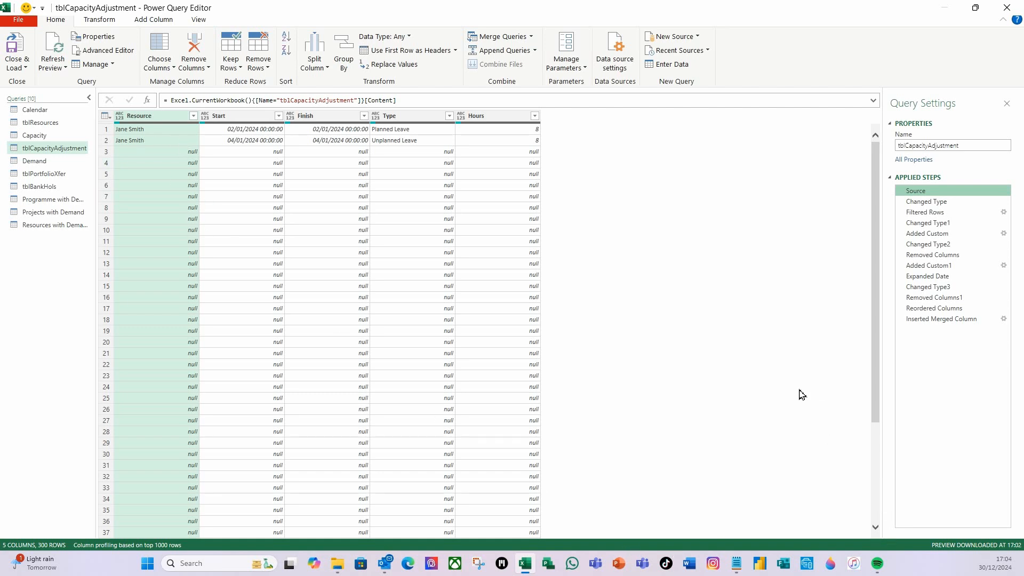
pyautogui.doubleClick(161, 116)
pyautogui.click(161, 116)
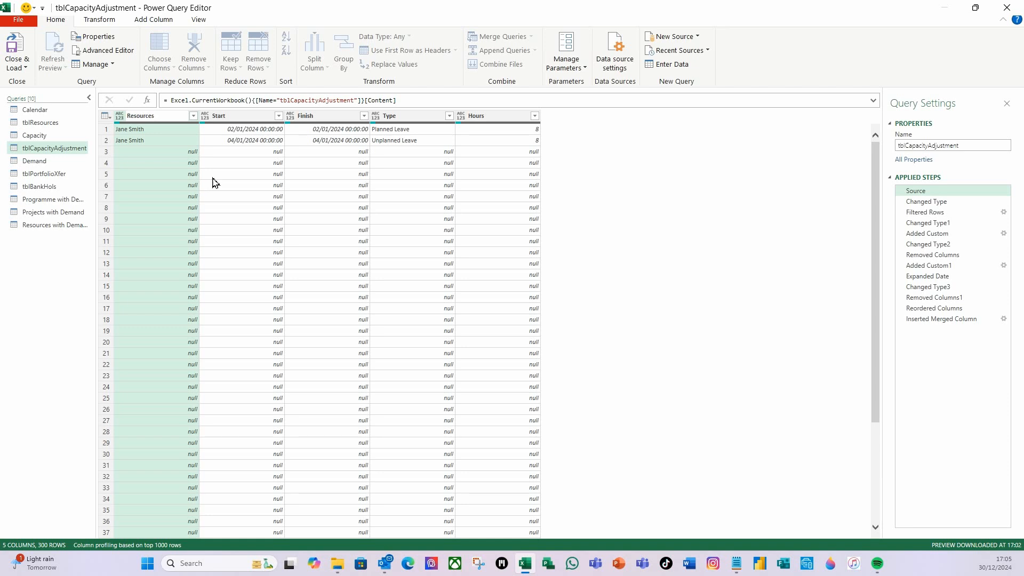
pyautogui.press('Return')
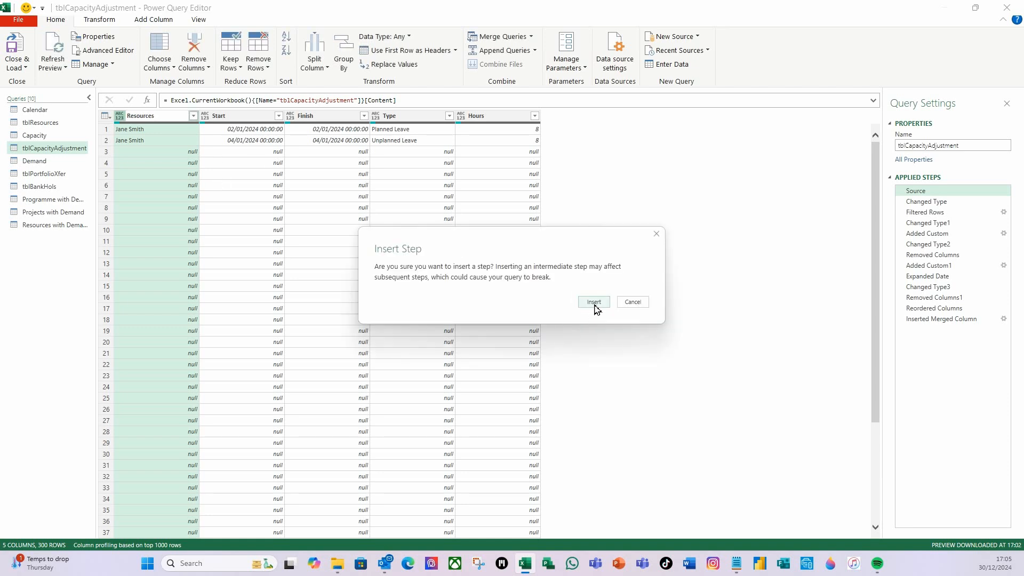
pyautogui.click(594, 303)
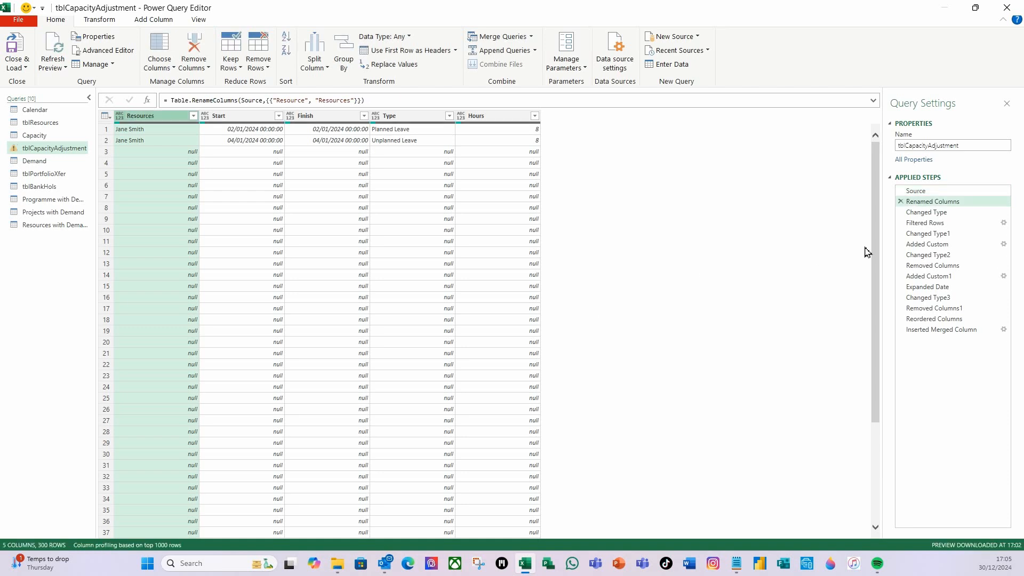
# Step: Rename the inserted Renamed Columns step of tblCapacityAdjustment as Rename Resource
pyautogui.rightClick(918, 206)
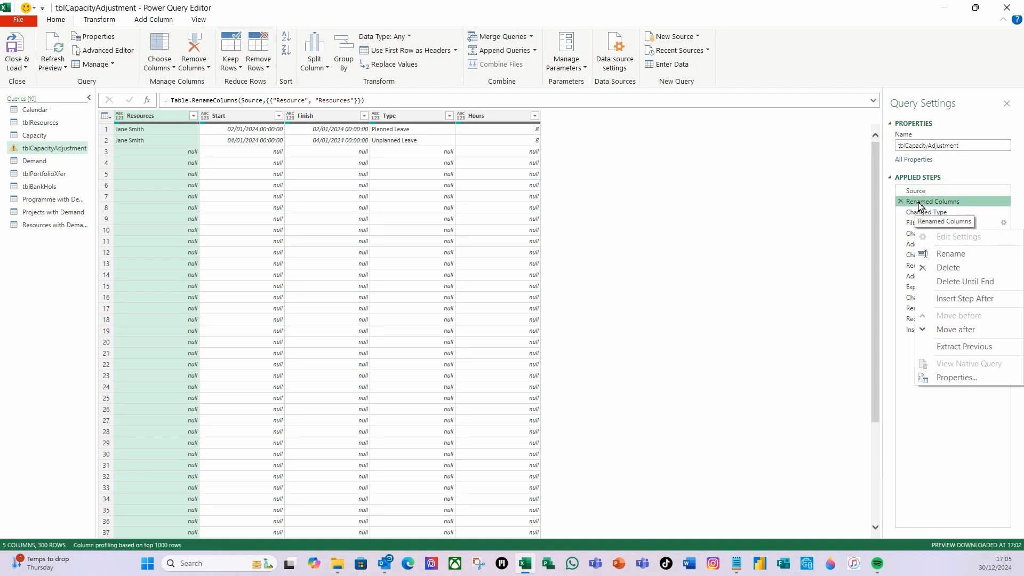
pyautogui.click(965, 266)
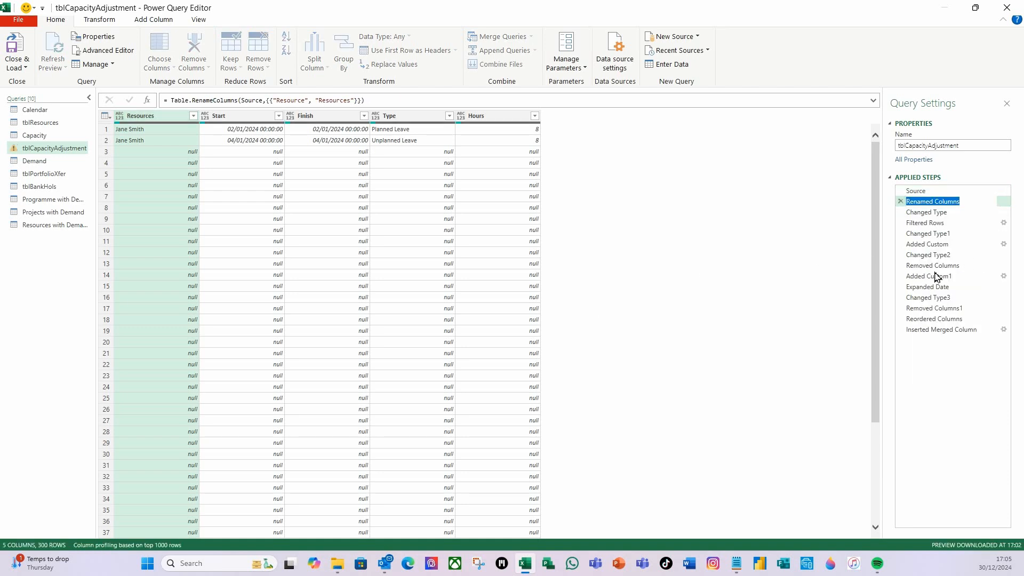
pyautogui.write('Resource')
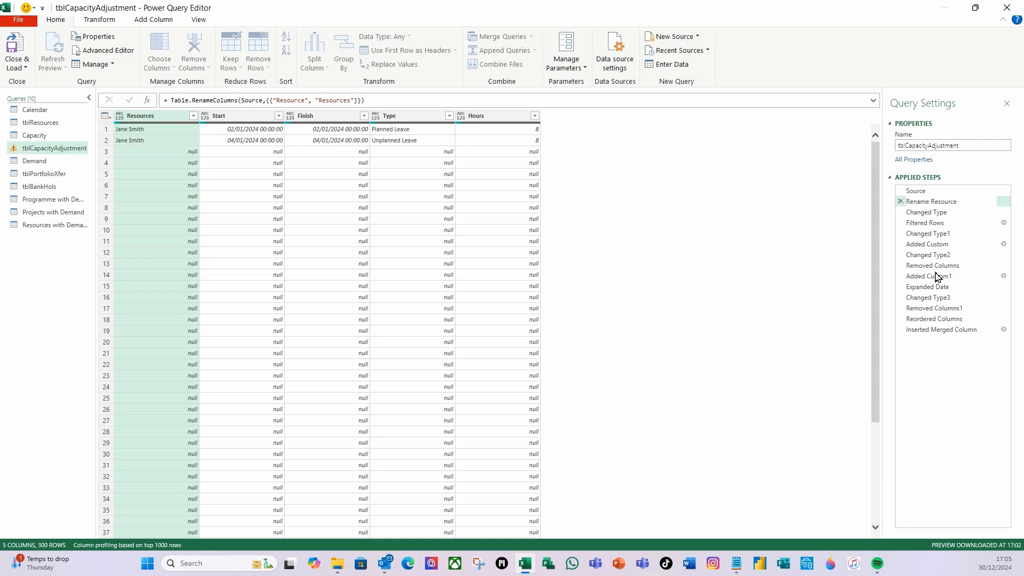
pyautogui.write('name Resource')
pyautogui.press('Return')
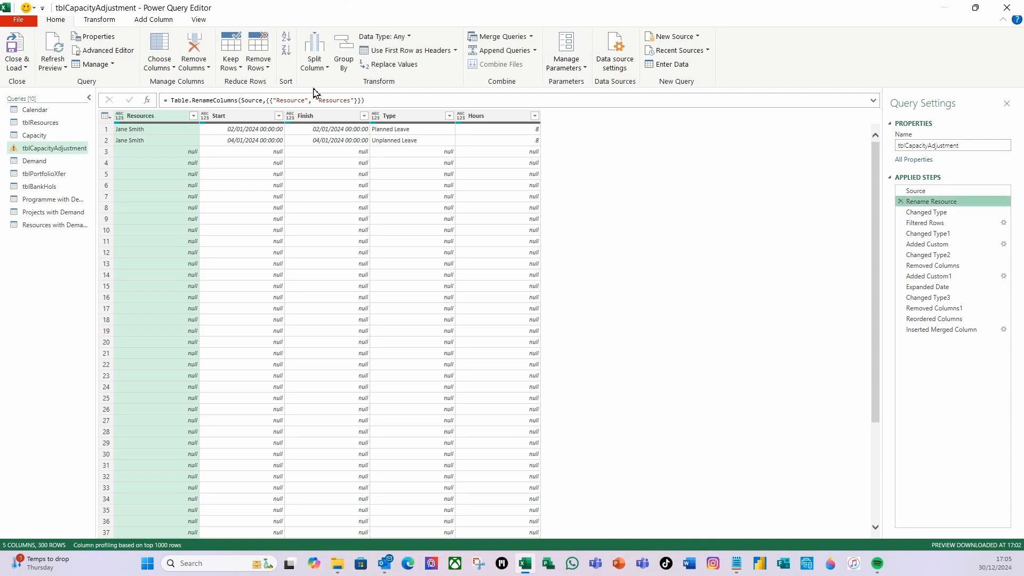
# Step: In the Rename Resource formula, change the new name to "Resource" and replace the hard-coded old name with Table.ColumnNames(Source)
pyautogui.click(353, 103)
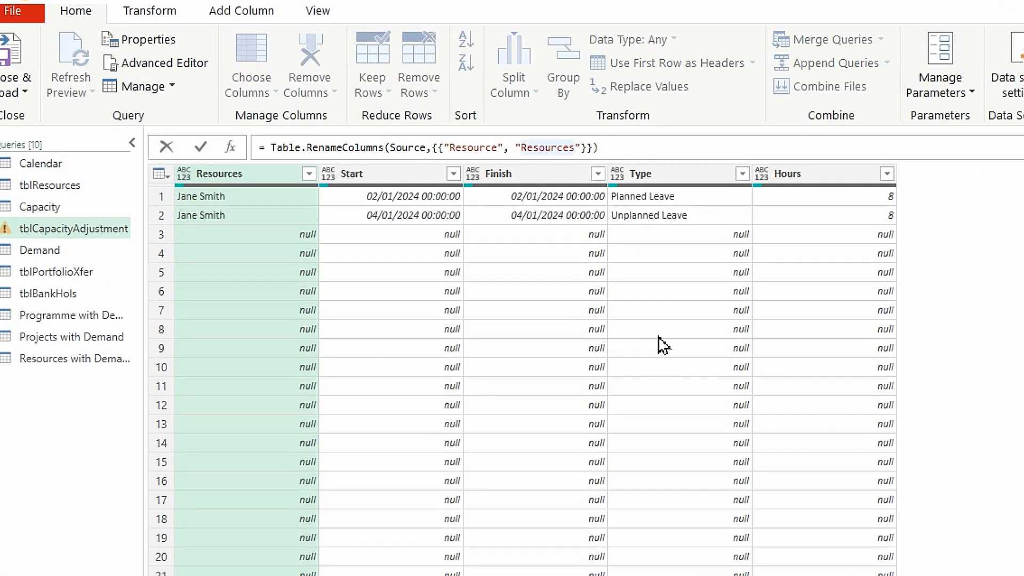
pyautogui.press('BackSpace')
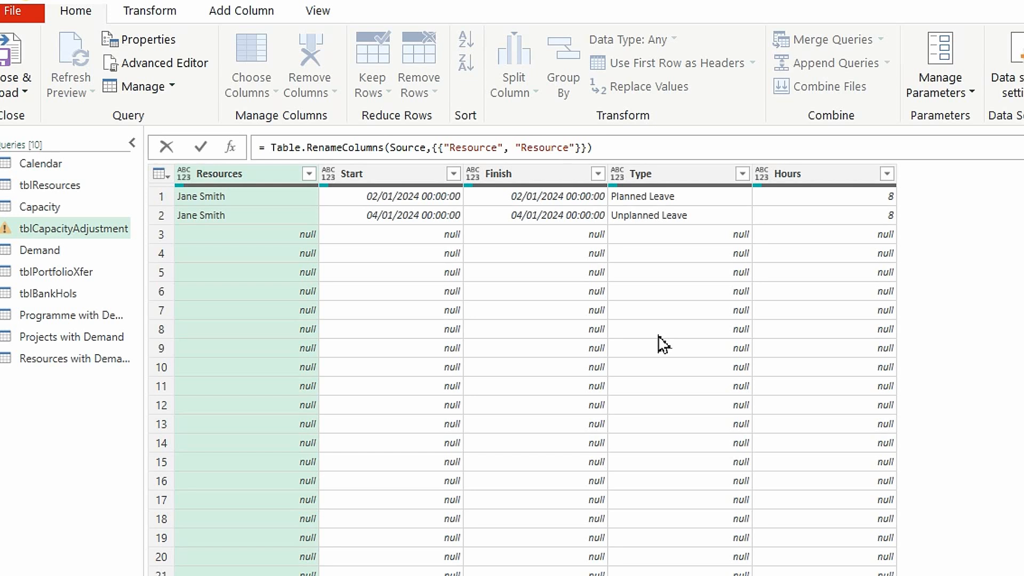
pyautogui.click(504, 147)
pyautogui.press('BackSpace')
pyautogui.press('BackSpace')
pyautogui.press('BackSpace')
pyautogui.press('BackSpace')
pyautogui.press('BackSpace')
pyautogui.press('BackSpace')
pyautogui.press('BackSpace')
pyautogui.press('BackSpace')
pyautogui.press('BackSpace')
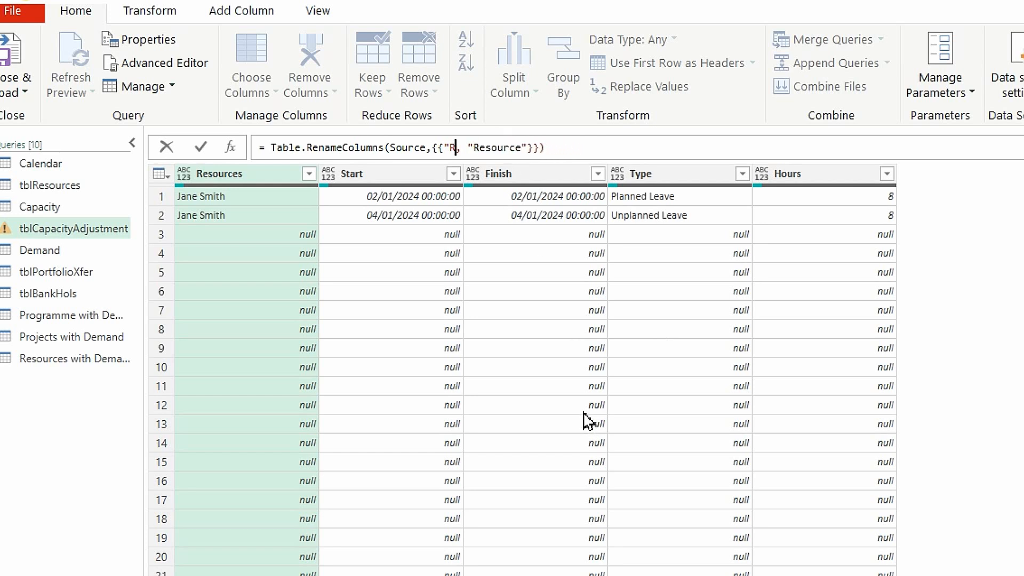
pyautogui.press('BackSpace')
pyautogui.write('table')
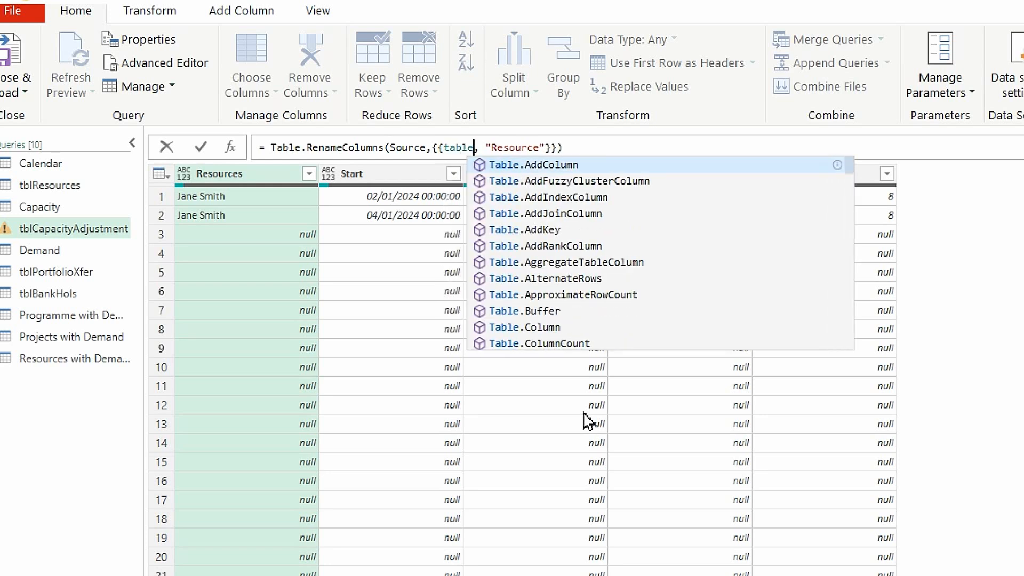
pyautogui.write('c')
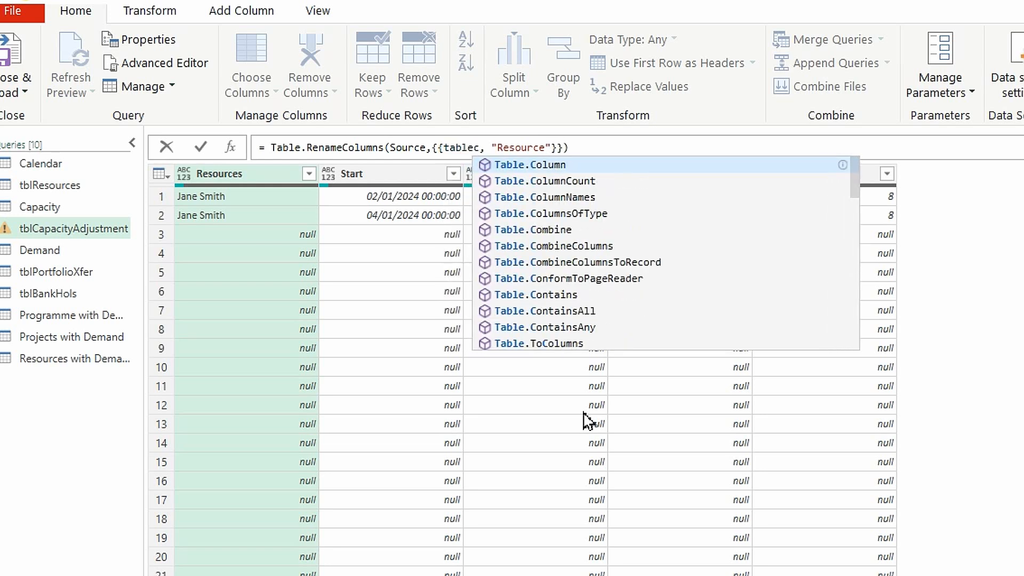
pyautogui.click(565, 198)
pyautogui.write('(')
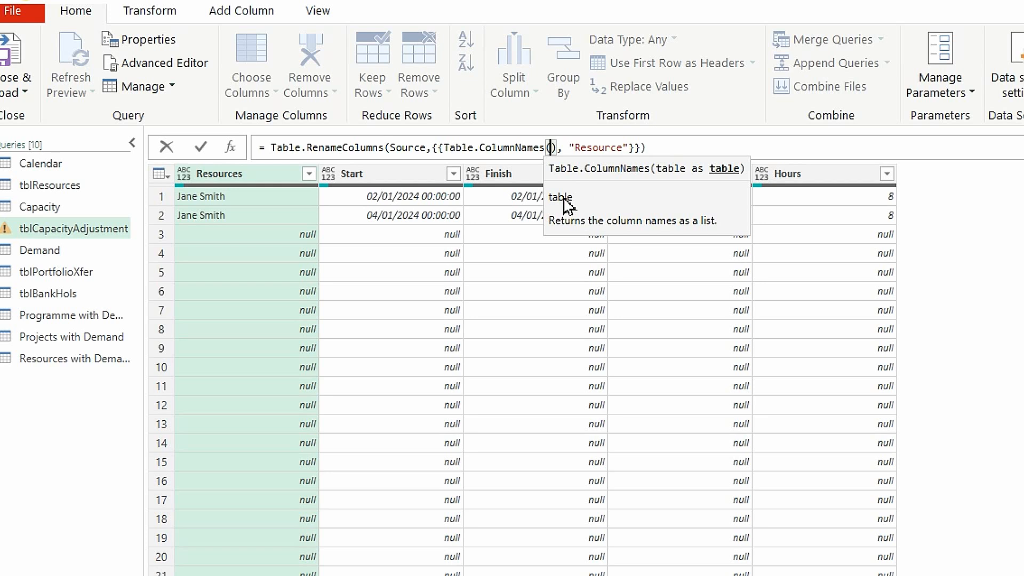
pyautogui.write('sour')
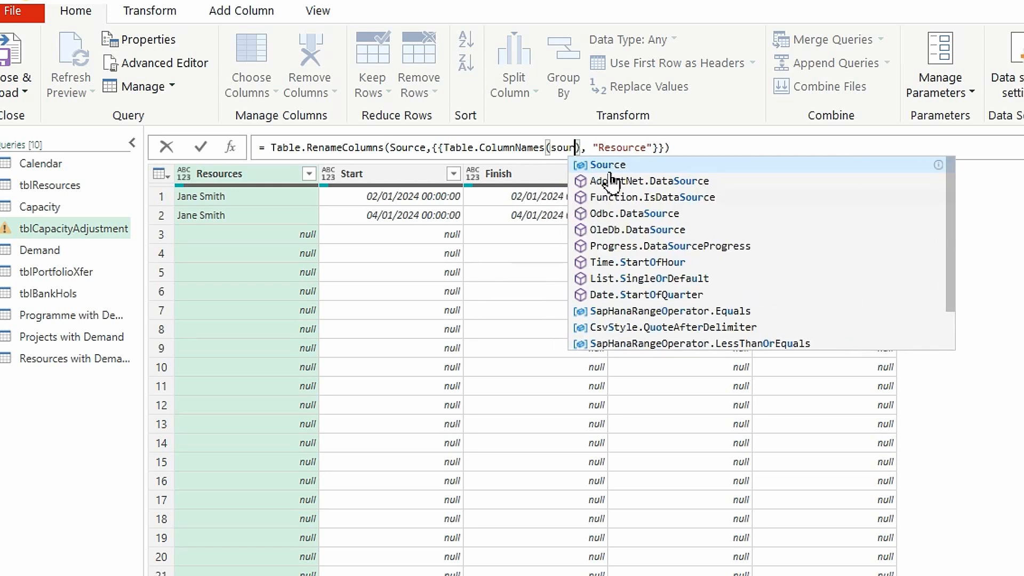
pyautogui.click(608, 165)
# Step: Add the index {0} after Table.ColumnNames(Source), apply the formula and check the Inserted Merged Column output of tblCapacityAdjustment
pyautogui.click(596, 150)
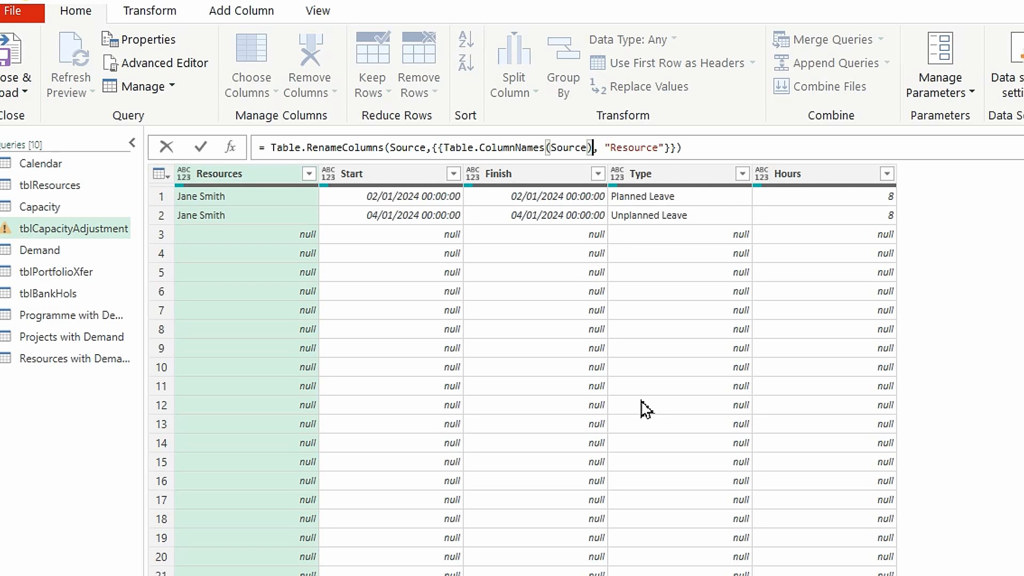
pyautogui.write('{')
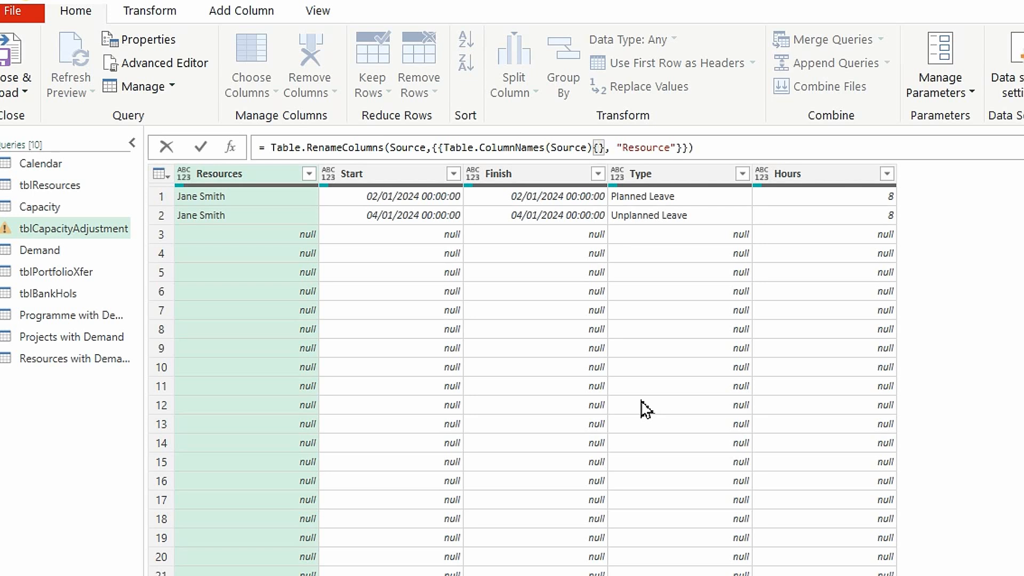
pyautogui.write('0')
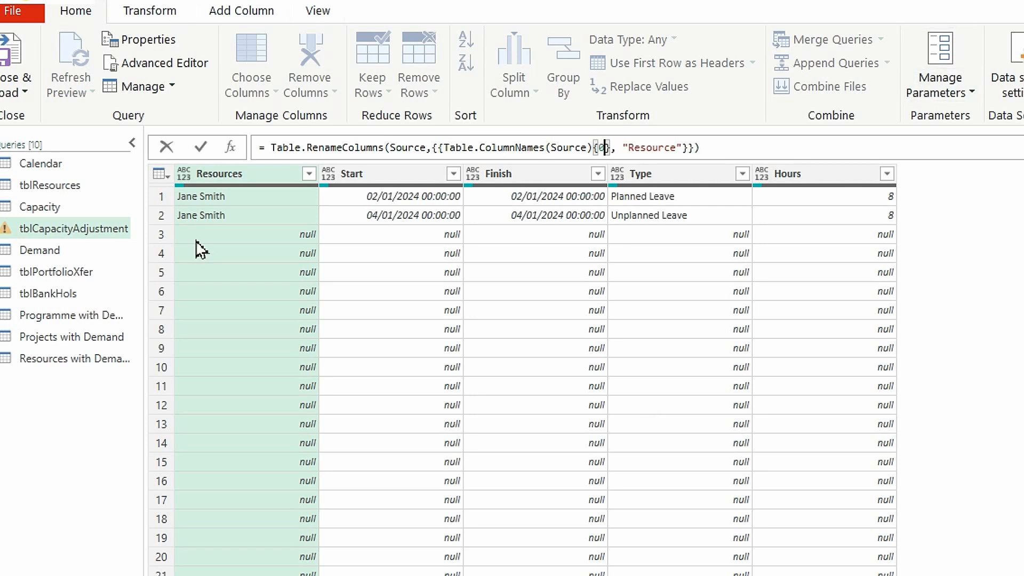
pyautogui.click(207, 150)
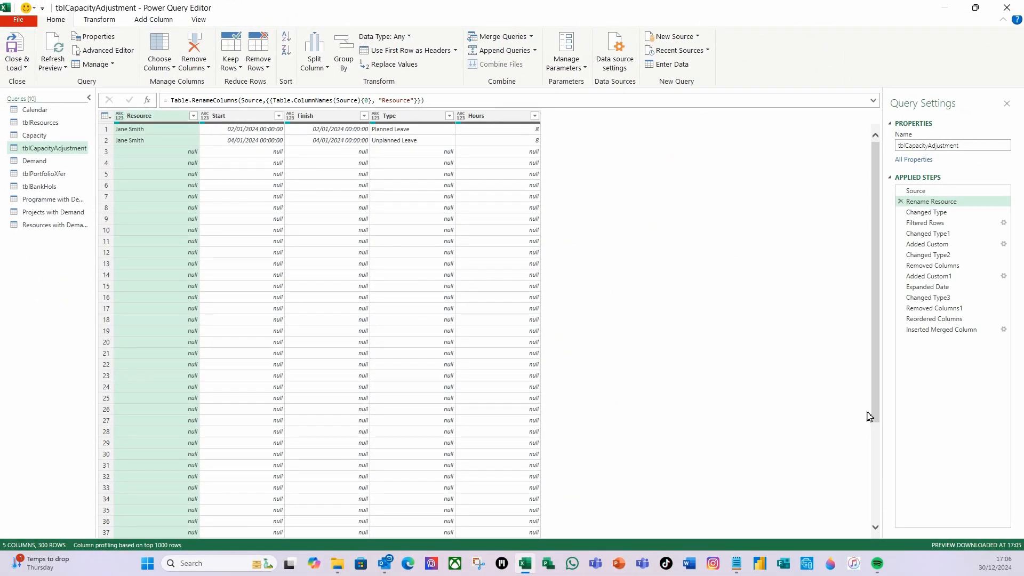
pyautogui.click(916, 329)
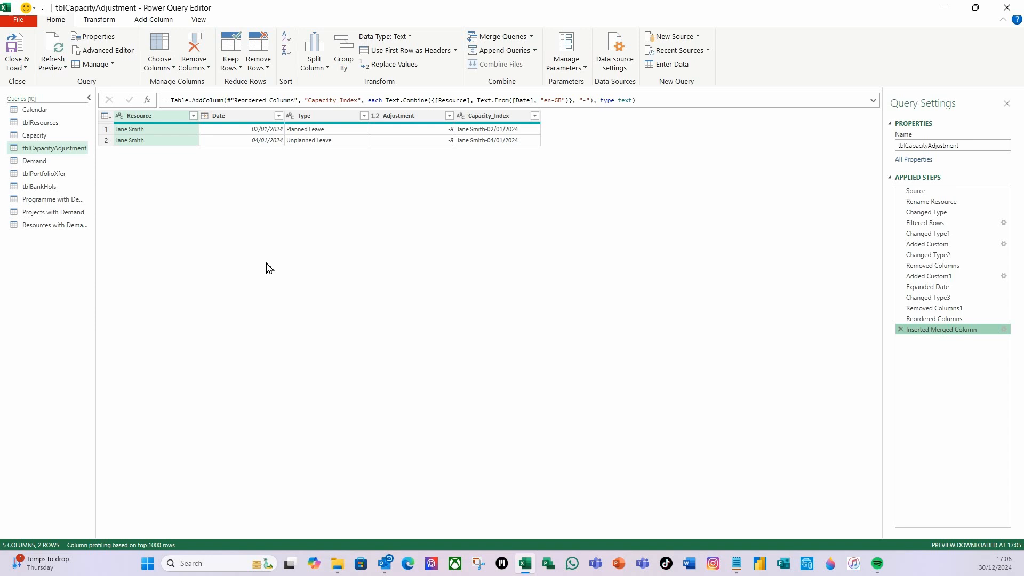
# Step: Close and load the tblCapacityAdjustment query, and open the Demand query for editing
pyautogui.click(15, 47)
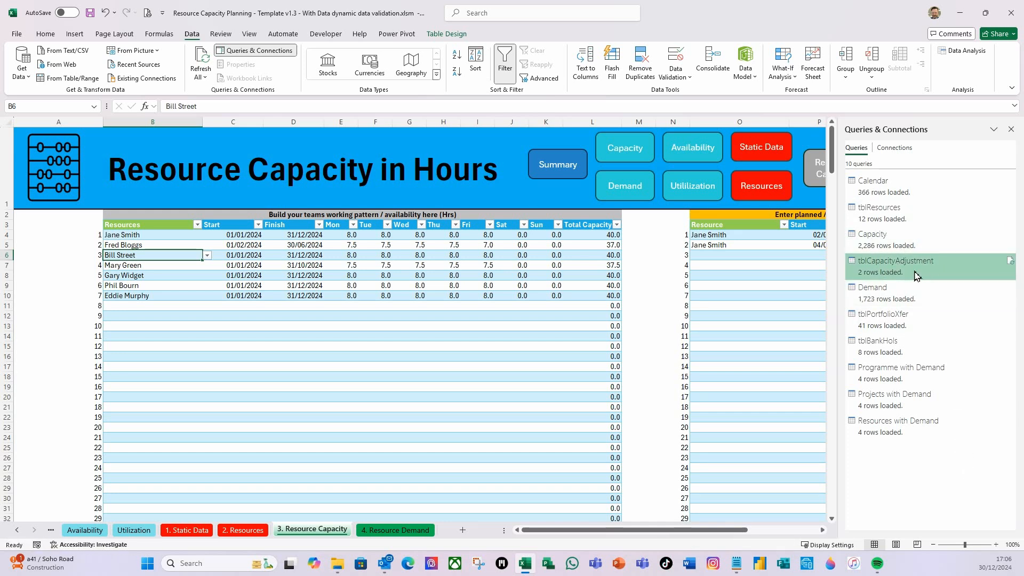
pyautogui.click(891, 299)
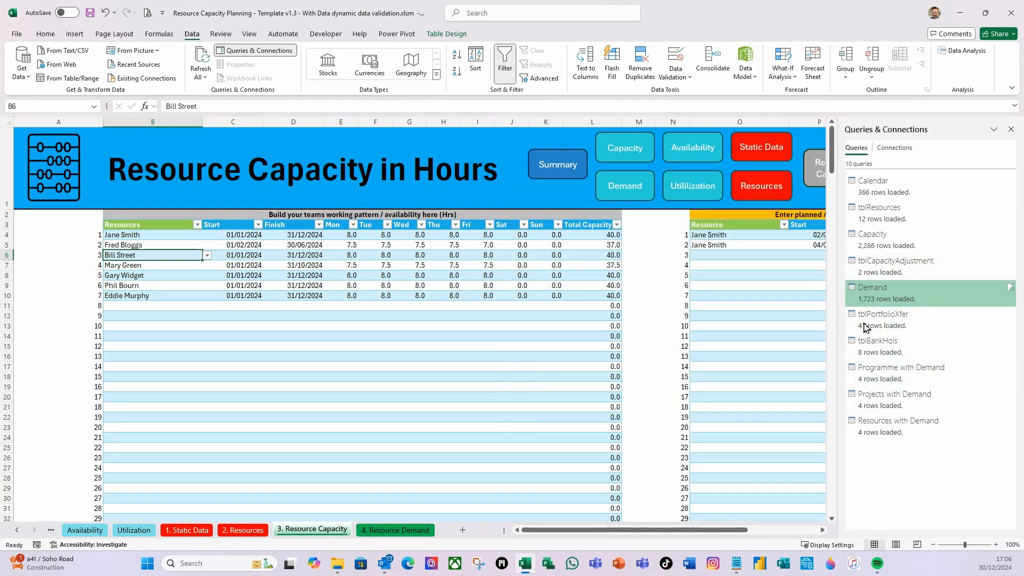
pyautogui.rightClick(880, 301)
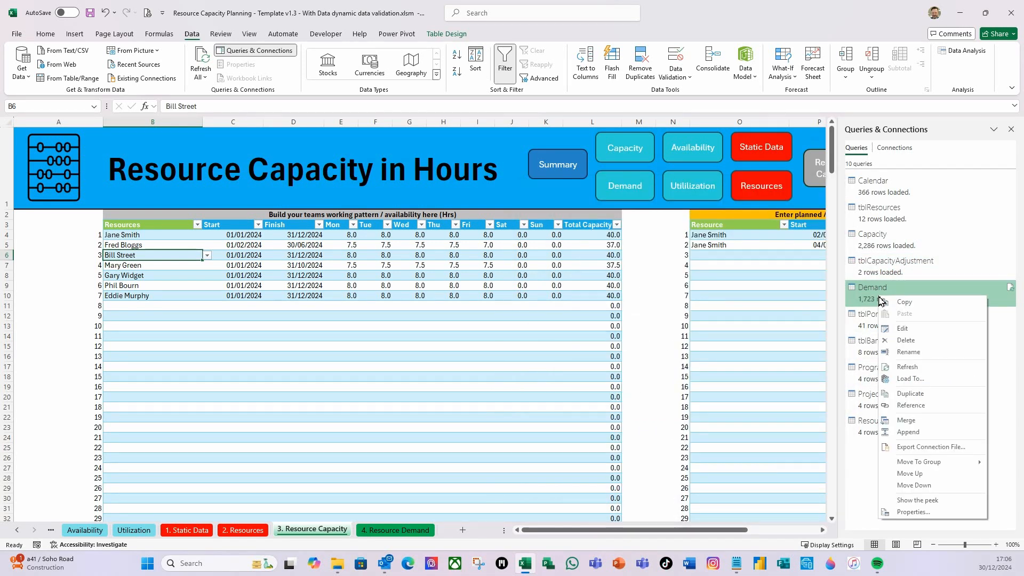
pyautogui.click(904, 329)
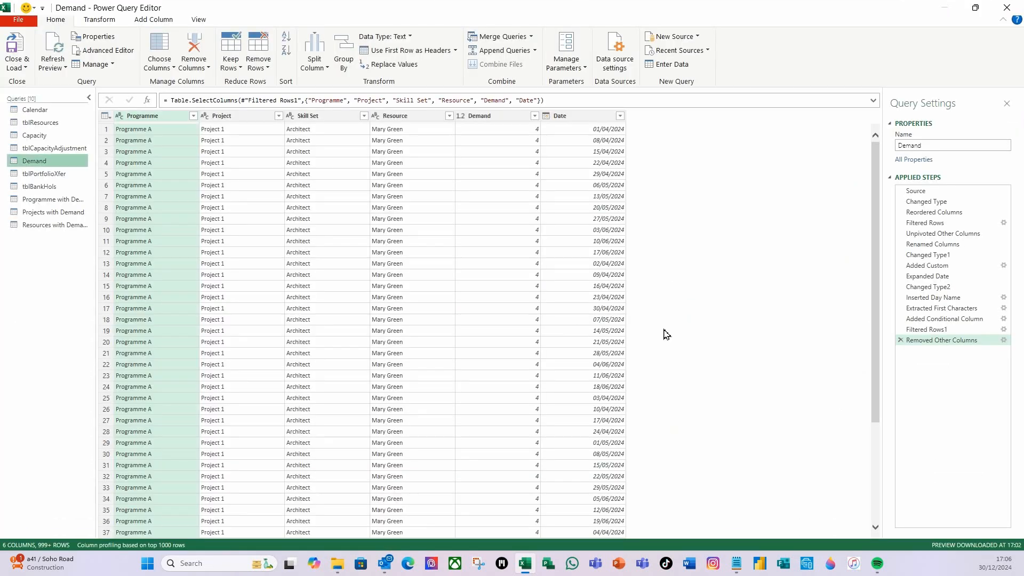
# Step: Examine all column headers in the Source step of the Demand query, from Programme through to Resource
pyautogui.click(919, 193)
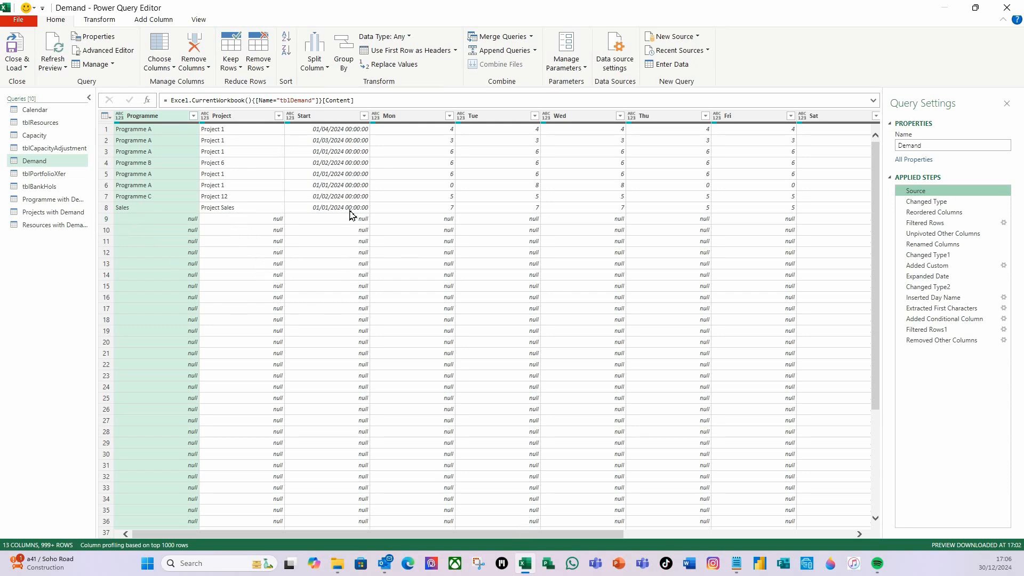
pyautogui.moveTo(494, 535); pyautogui.dragTo(723, 535)
pyautogui.moveTo(825, 571); pyautogui.dragTo(177, 410)
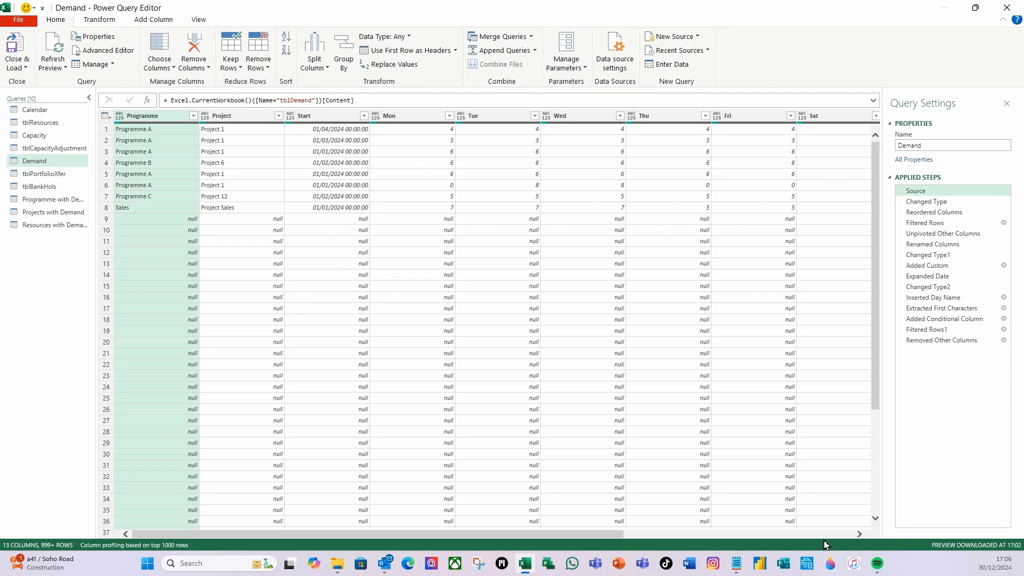
pyautogui.click(859, 534)
pyautogui.click(859, 533)
pyautogui.click(859, 533)
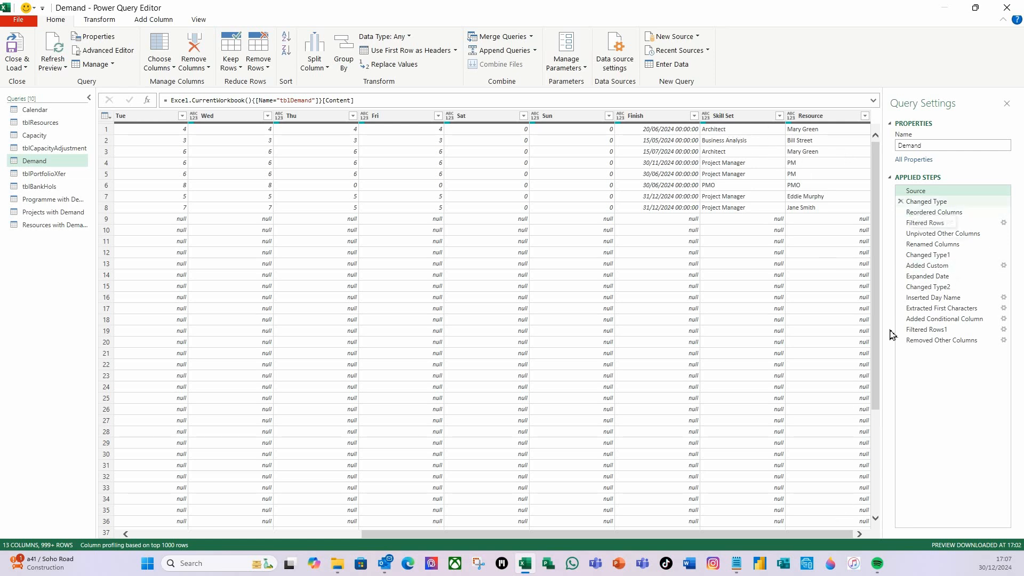
pyautogui.click(687, 532)
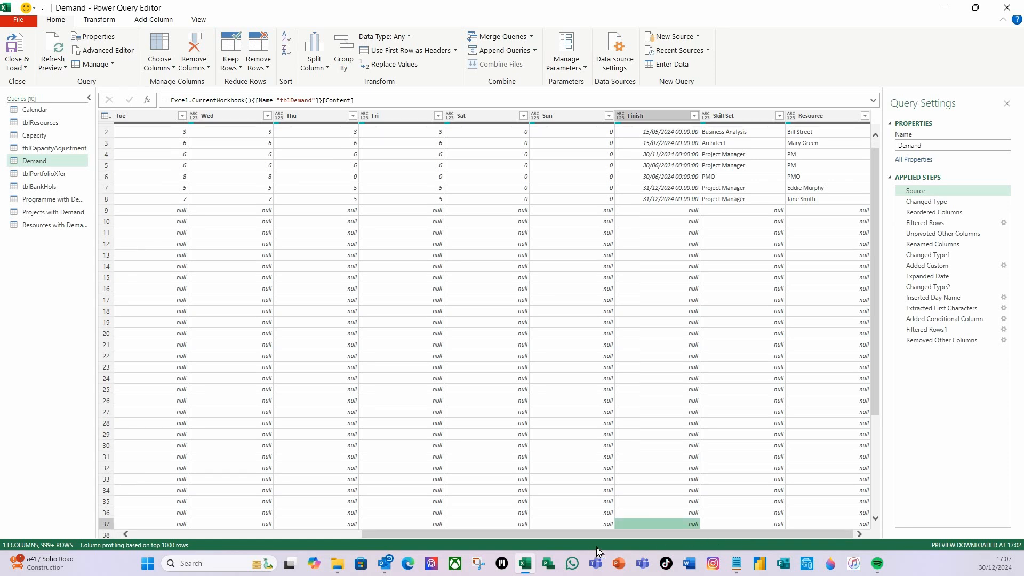
pyautogui.moveTo(647, 534); pyautogui.dragTo(8, 288)
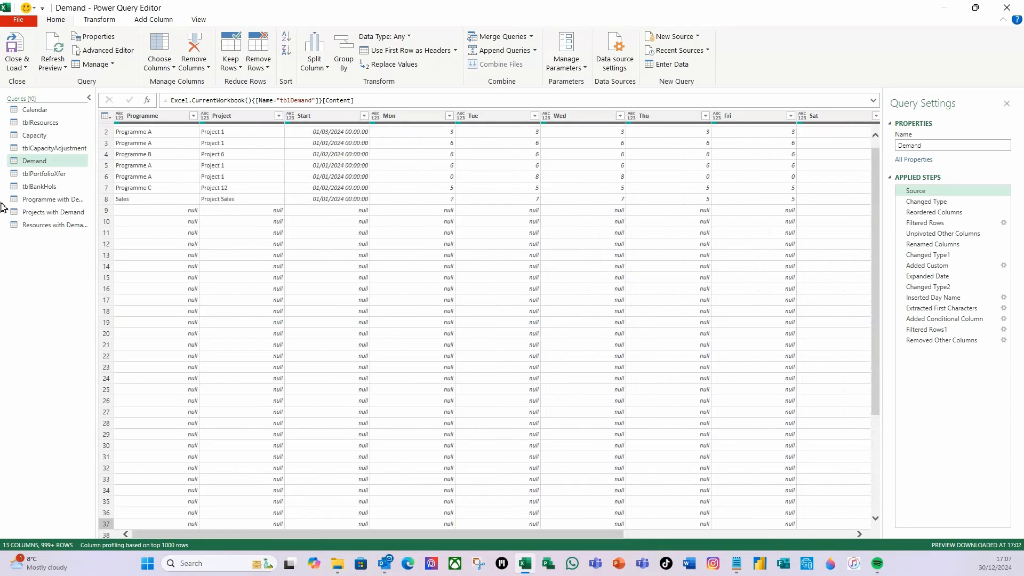
# Step: Insert a step after Source in the Demand query that renames the Programme column to Programmes
pyautogui.click(154, 118)
pyautogui.doubleClick(155, 117)
pyautogui.click(161, 116)
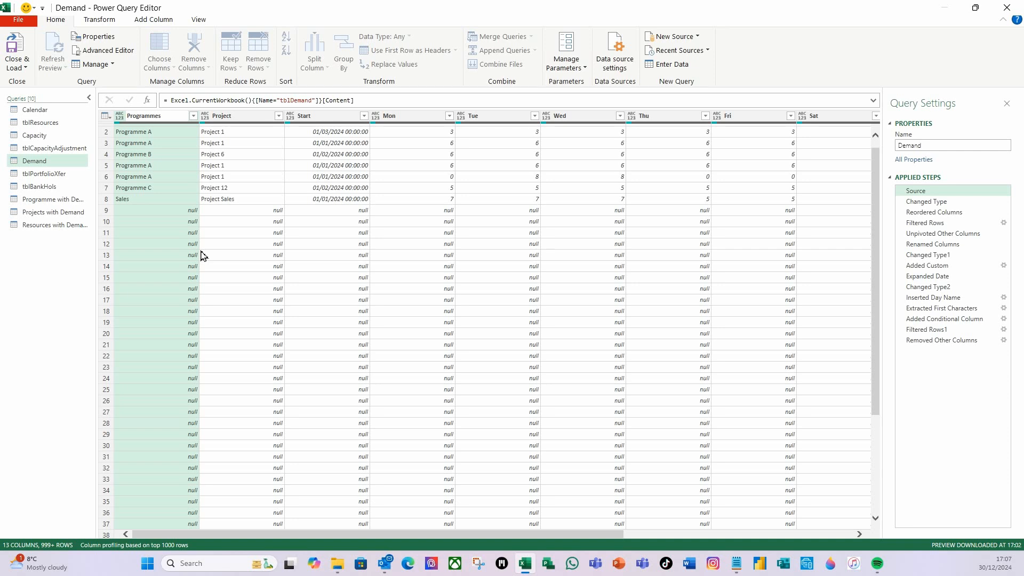
pyautogui.write('s')
pyautogui.press('Return')
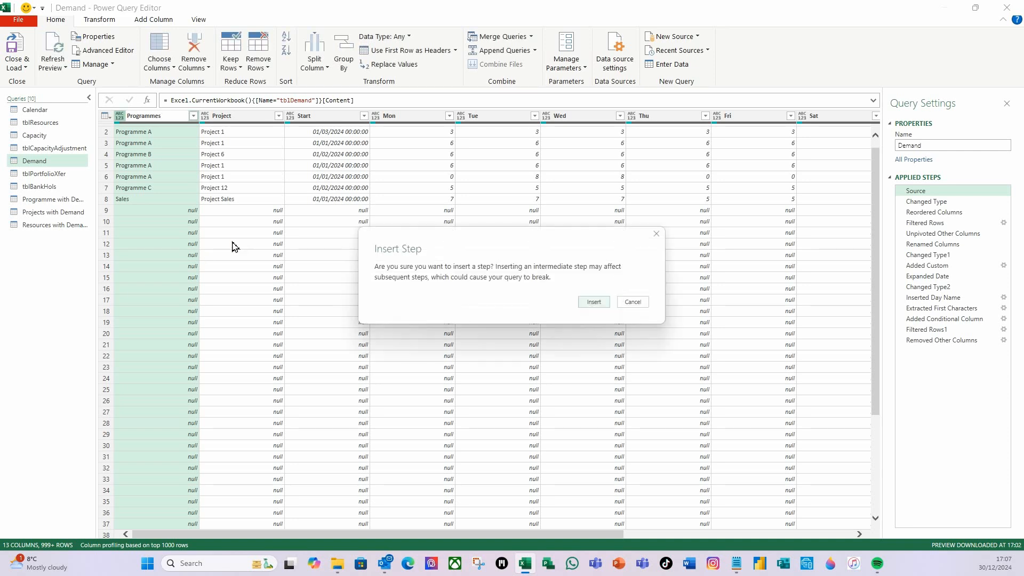
pyautogui.click(600, 302)
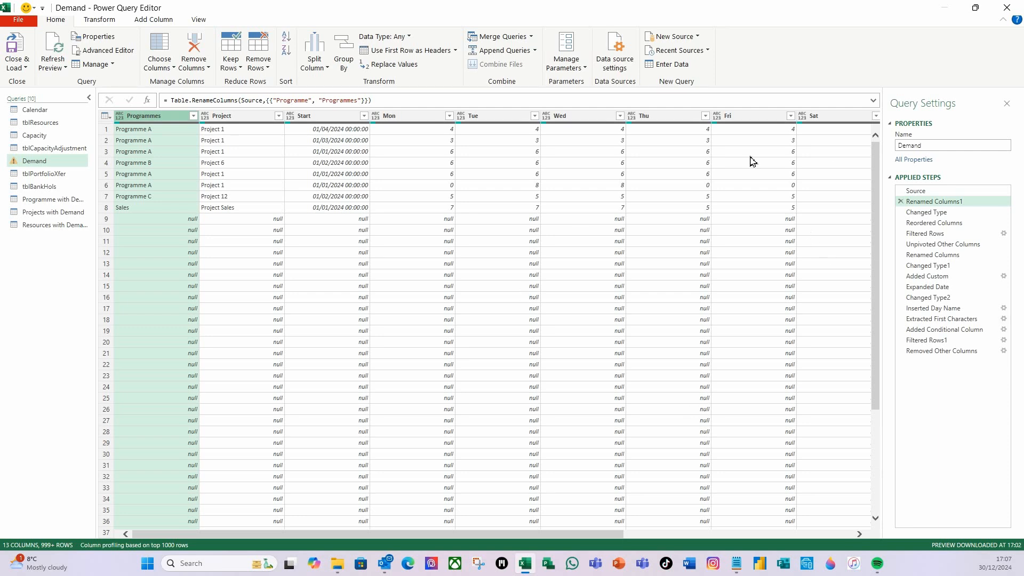
# Step: Rename the Renamed Columns1 step of the Demand query as Rename Programme
pyautogui.rightClick(933, 202)
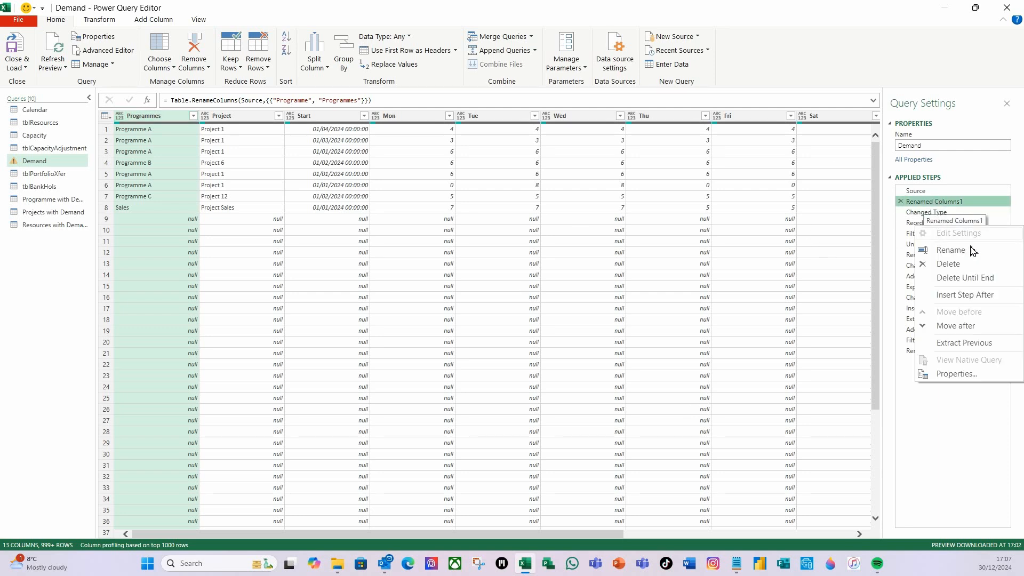
pyautogui.click(963, 252)
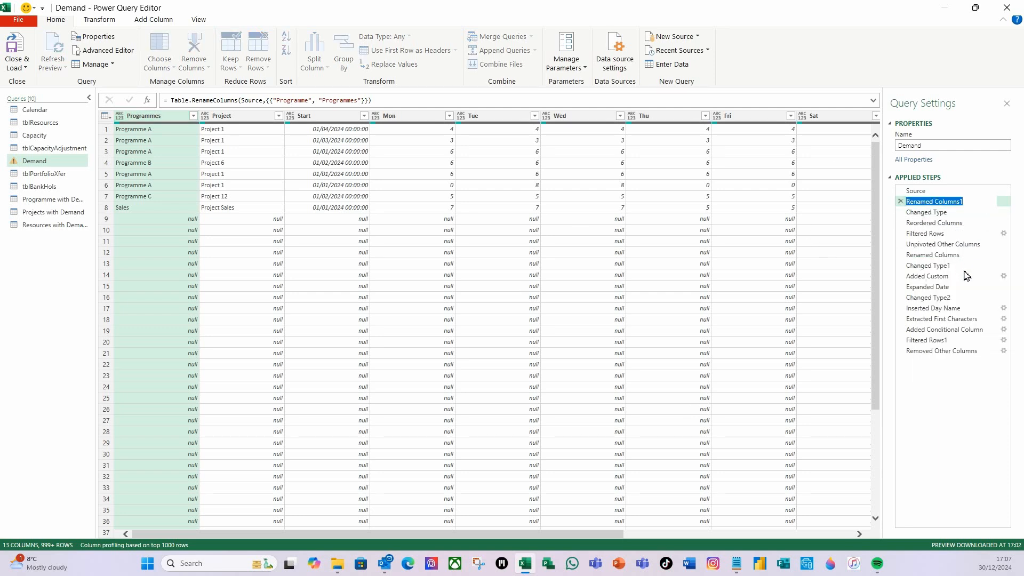
pyautogui.write('Re')
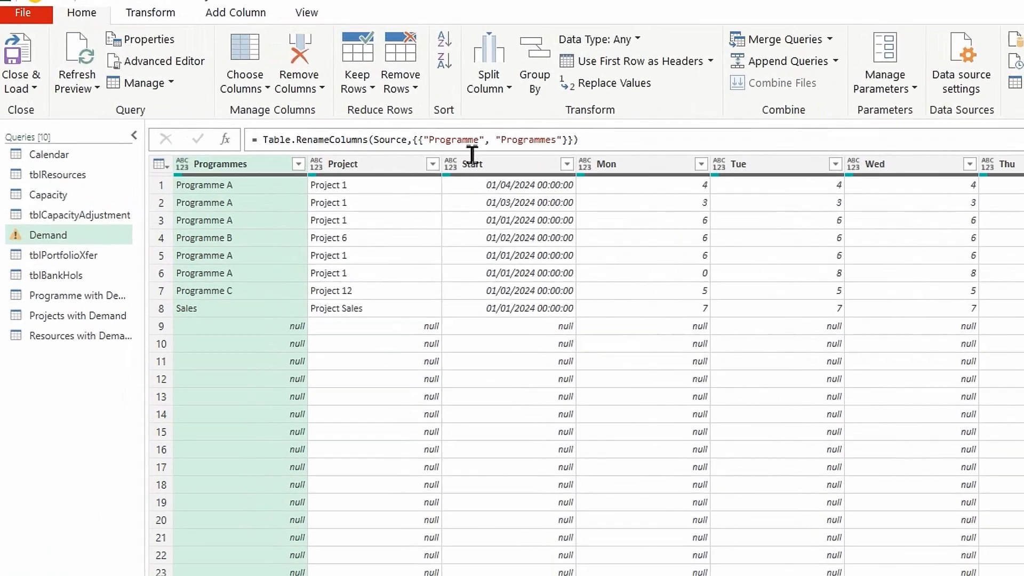
# Step: Replace the hard-coded old name "Programme" in the Rename Programme formula with Table.ColumnNames(Source)
pyautogui.click(488, 142)
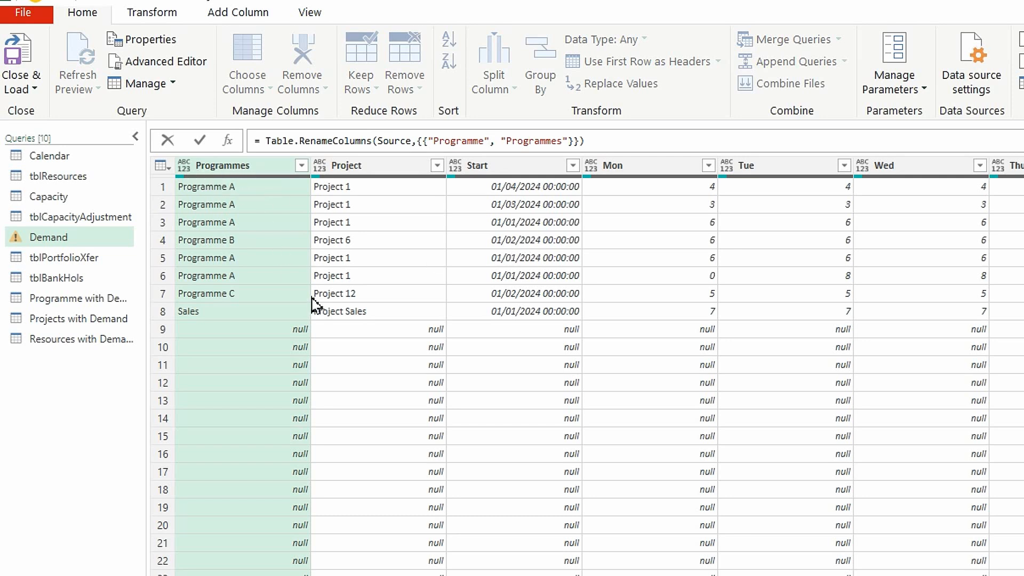
pyautogui.press('BackSpace')
pyautogui.press('BackSpace')
pyautogui.press('BackSpace')
pyautogui.press('BackSpace')
pyautogui.press('BackSpace')
pyautogui.press('BackSpace')
pyautogui.press('BackSpace')
pyautogui.press('BackSpace')
pyautogui.press('BackSpace')
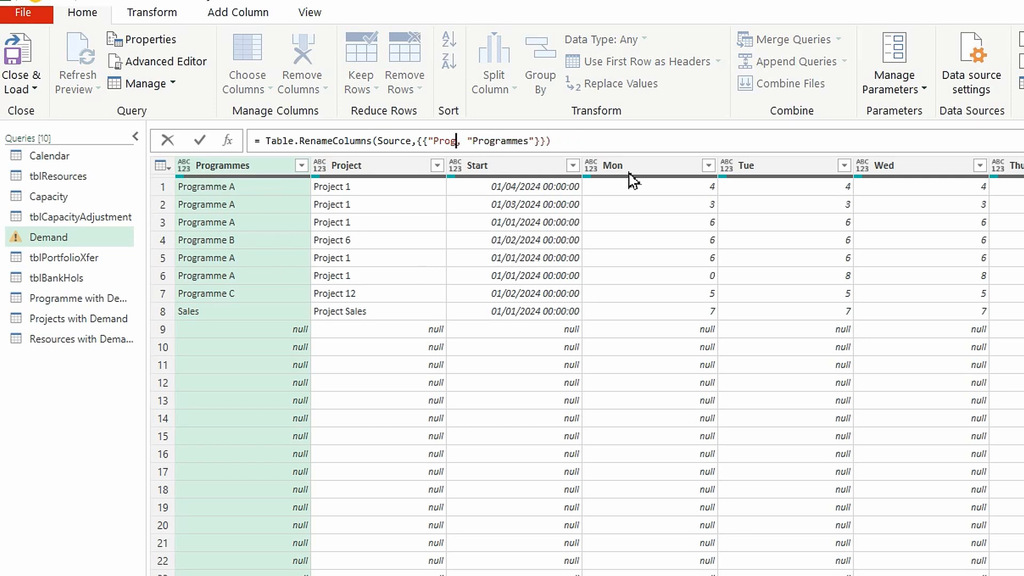
pyautogui.press('BackSpace')
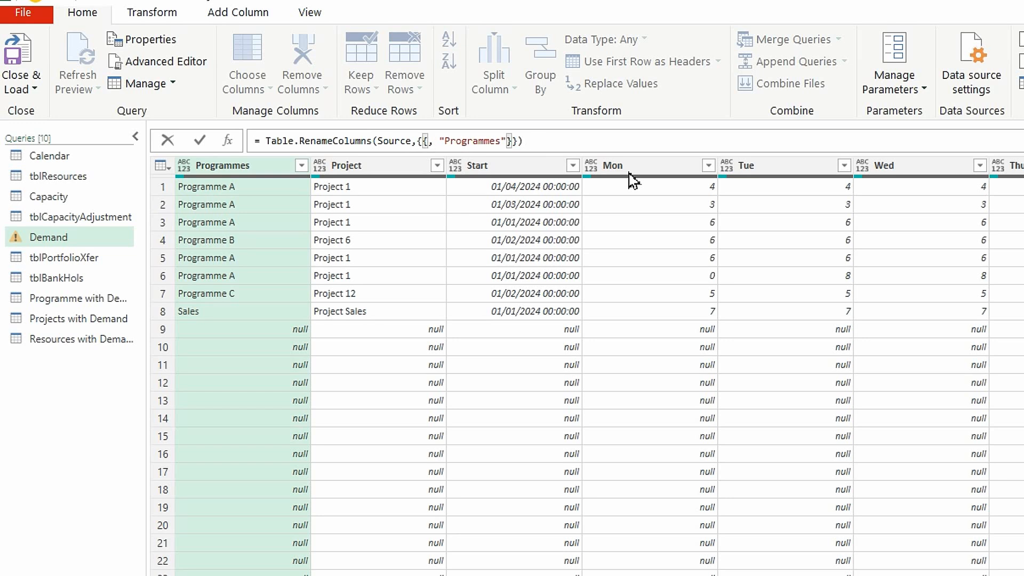
pyautogui.write('table')
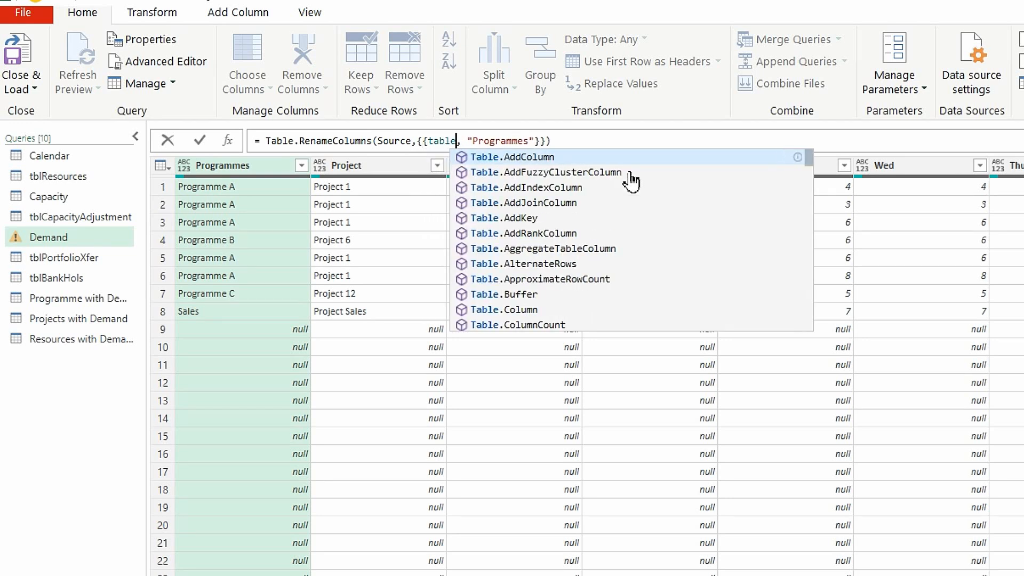
pyautogui.write('c')
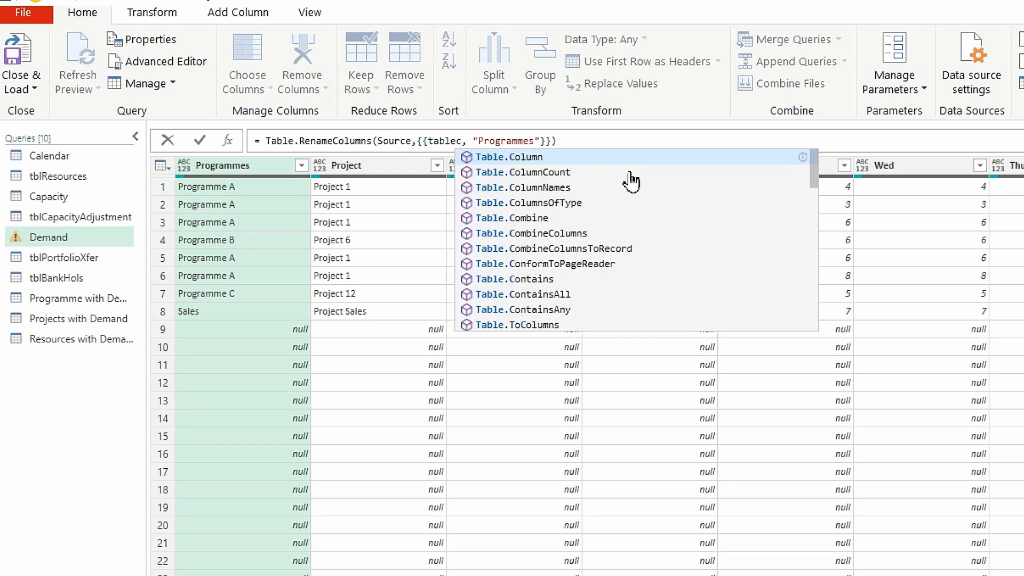
pyautogui.click(528, 187)
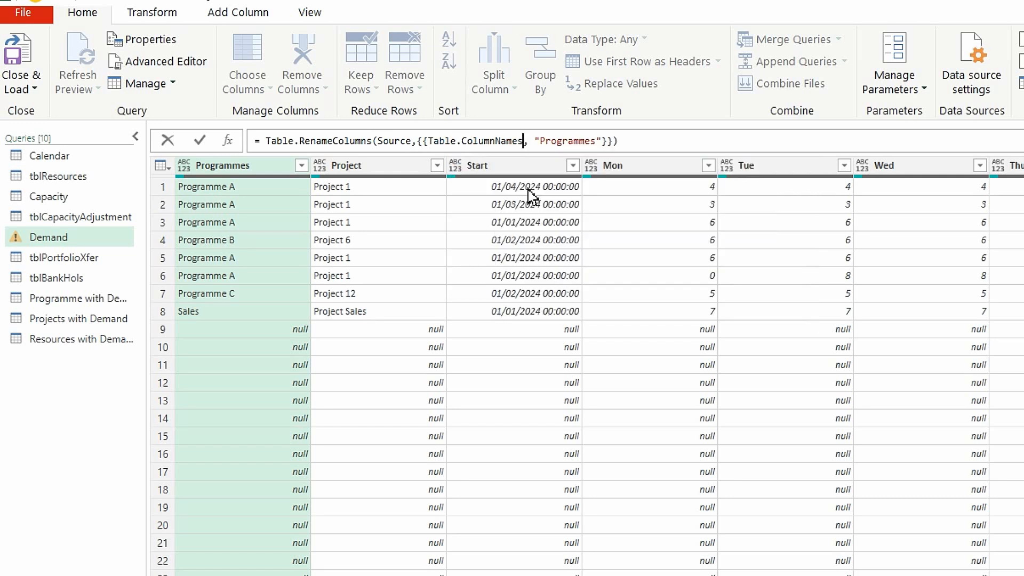
pyautogui.write('(')
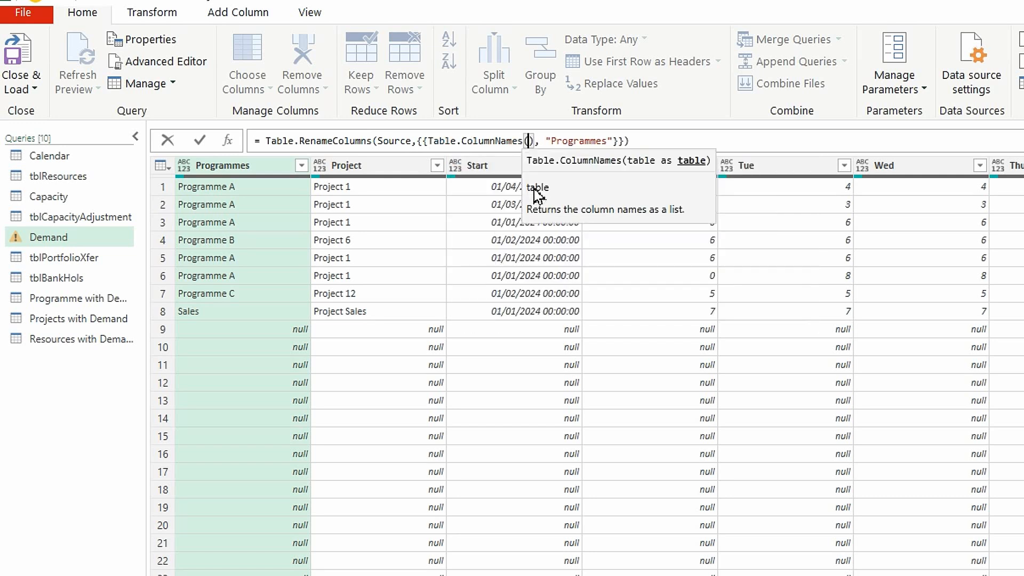
pyautogui.write('sou')
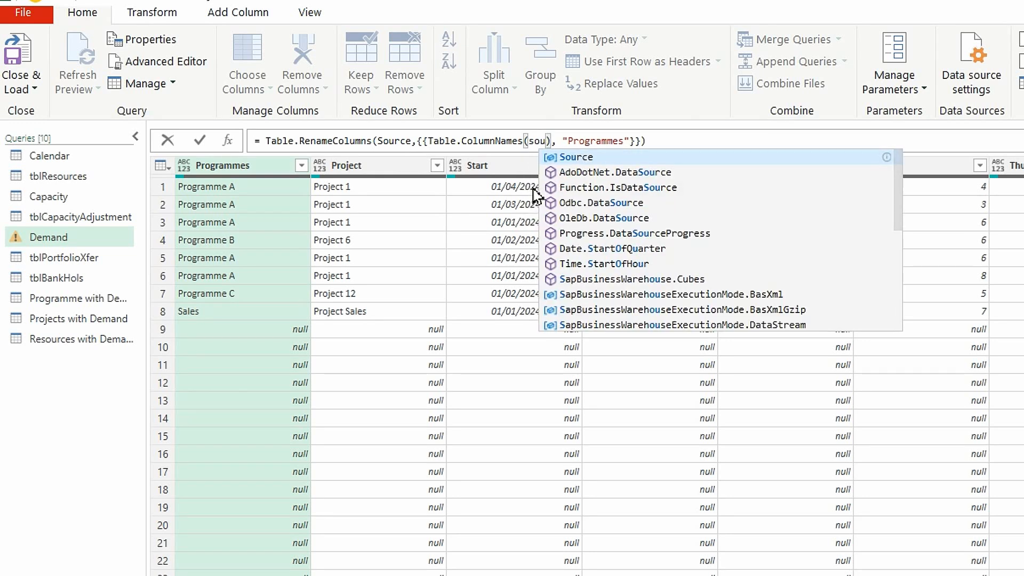
pyautogui.click(587, 160)
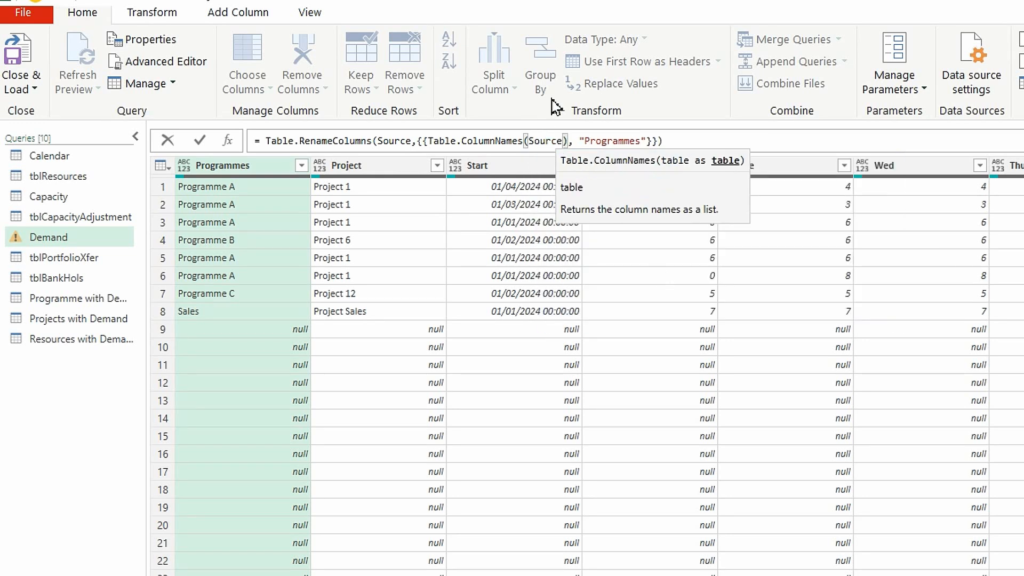
# Step: Add the index {0} after Table.ColumnNames(Source), set the new column name to "Programme" and apply the formula
pyautogui.click(570, 142)
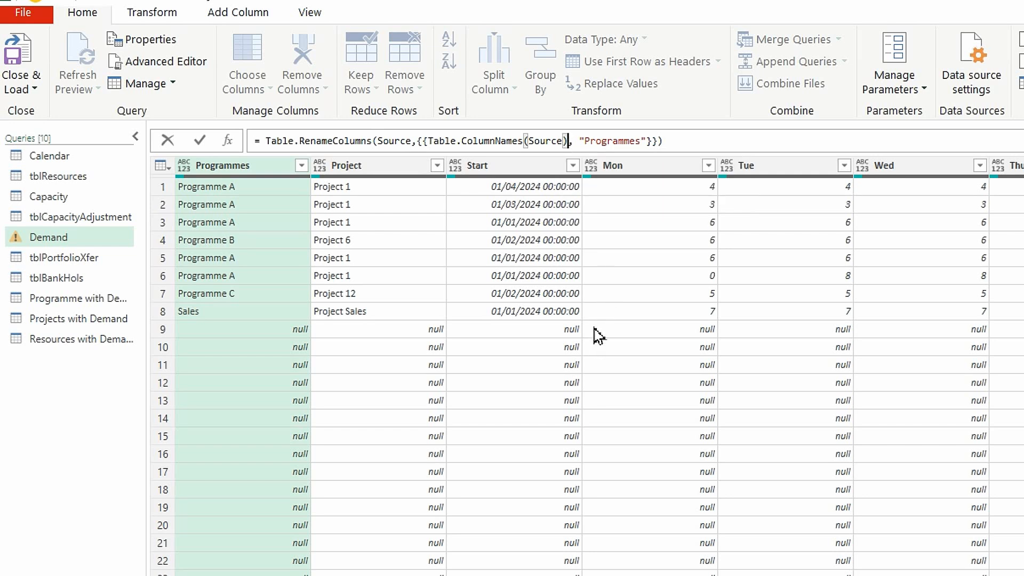
pyautogui.write('{')
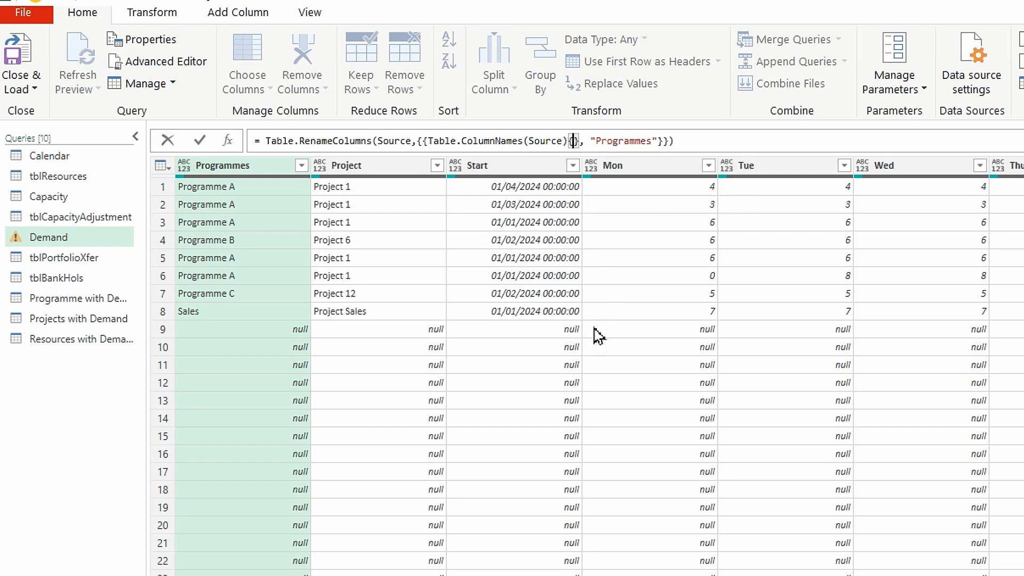
pyautogui.write('0')
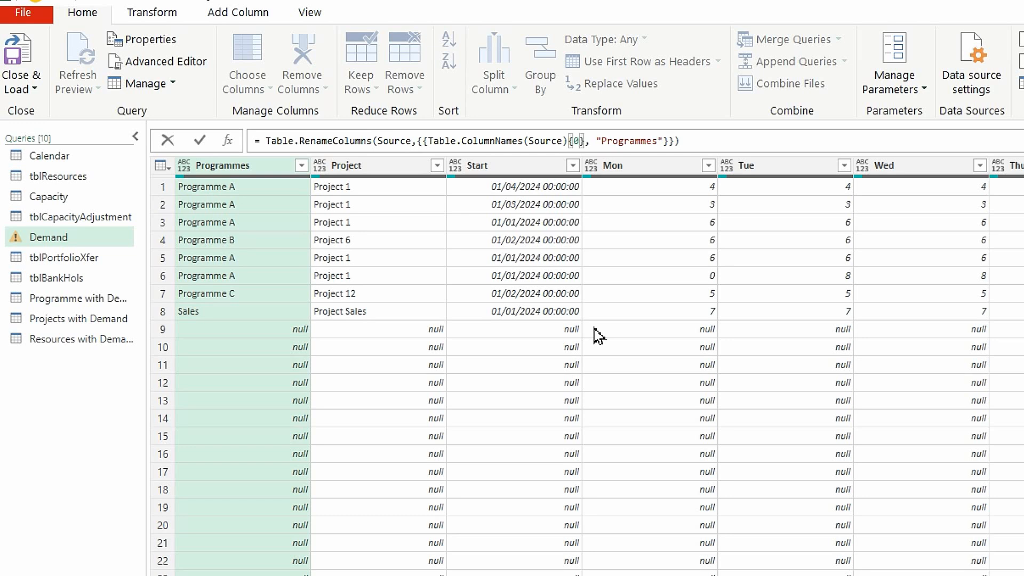
pyautogui.click(658, 141)
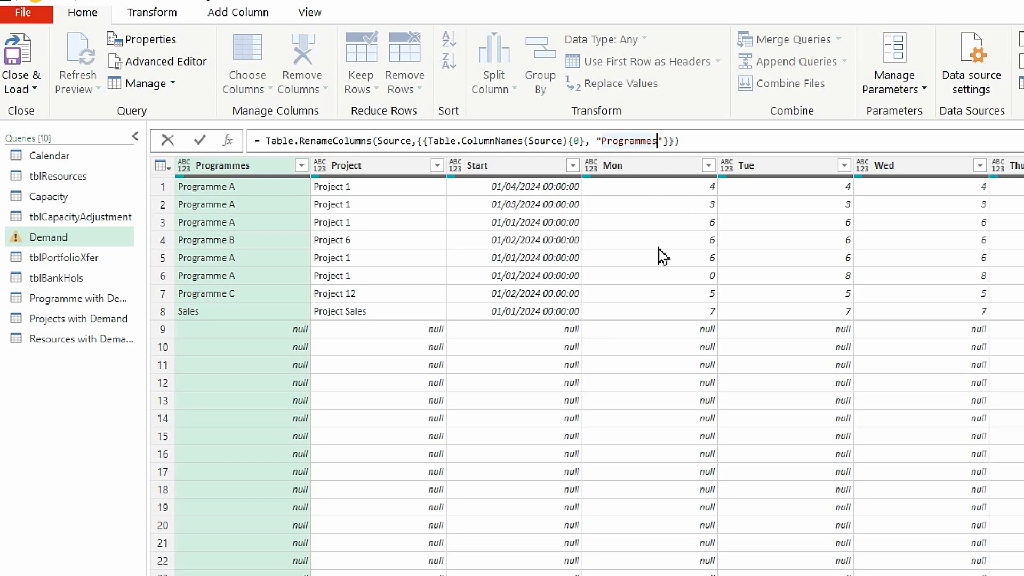
pyautogui.press('BackSpace')
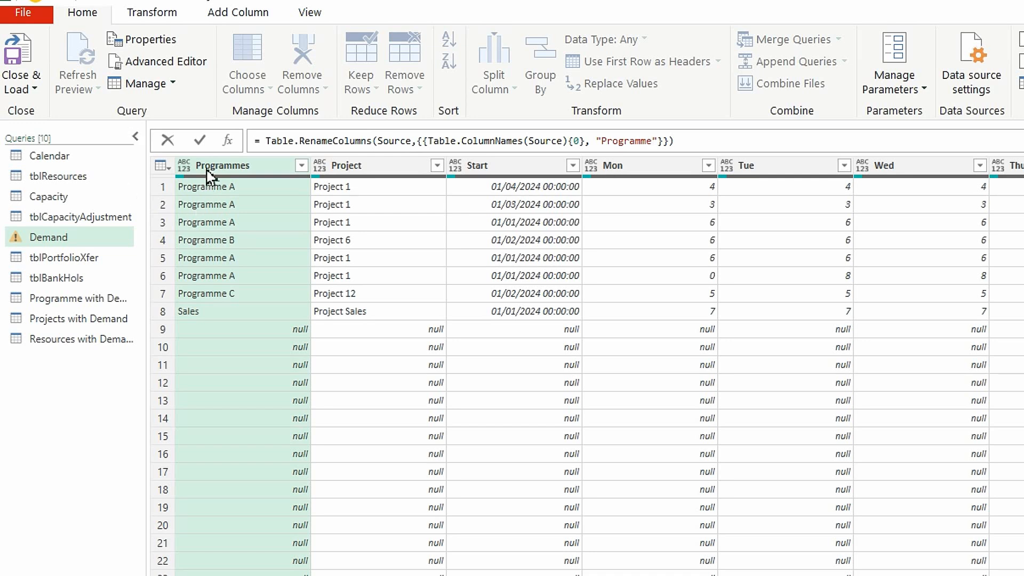
pyautogui.click(201, 141)
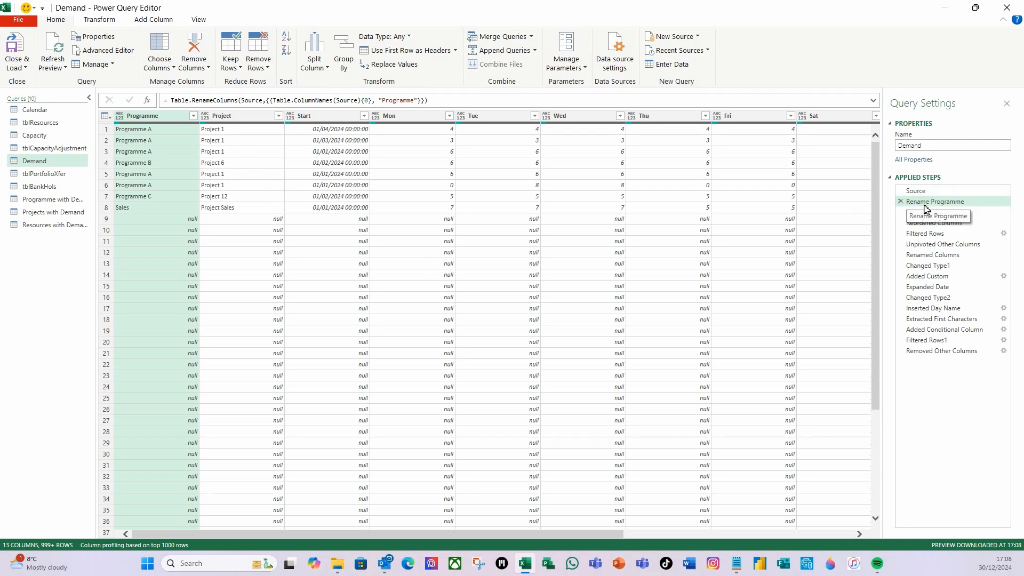
# Step: Insert a step after Rename Programme that renames the Project column to Projects
pyautogui.doubleClick(254, 117)
pyautogui.press('Escape')
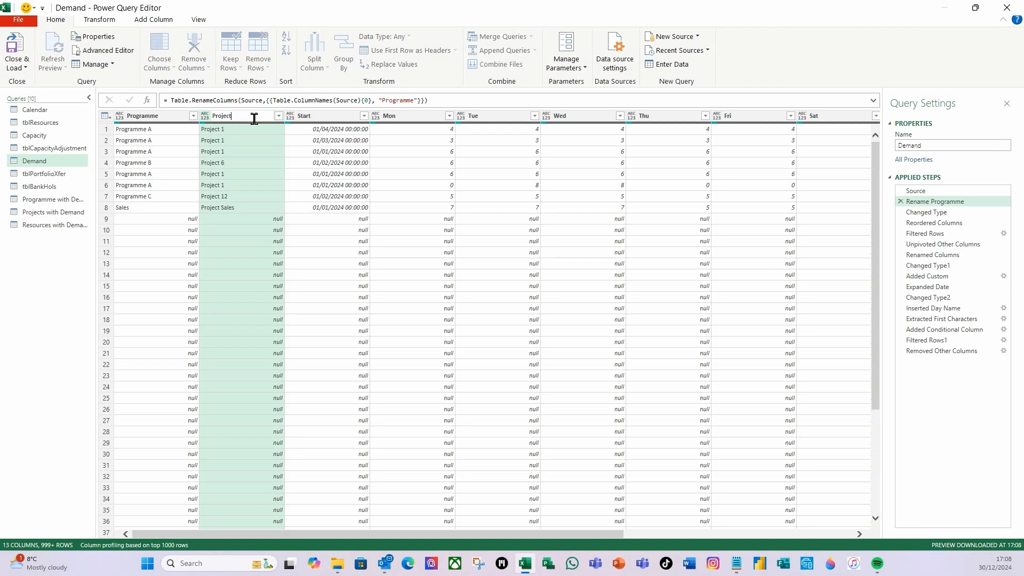
pyautogui.press('Return')
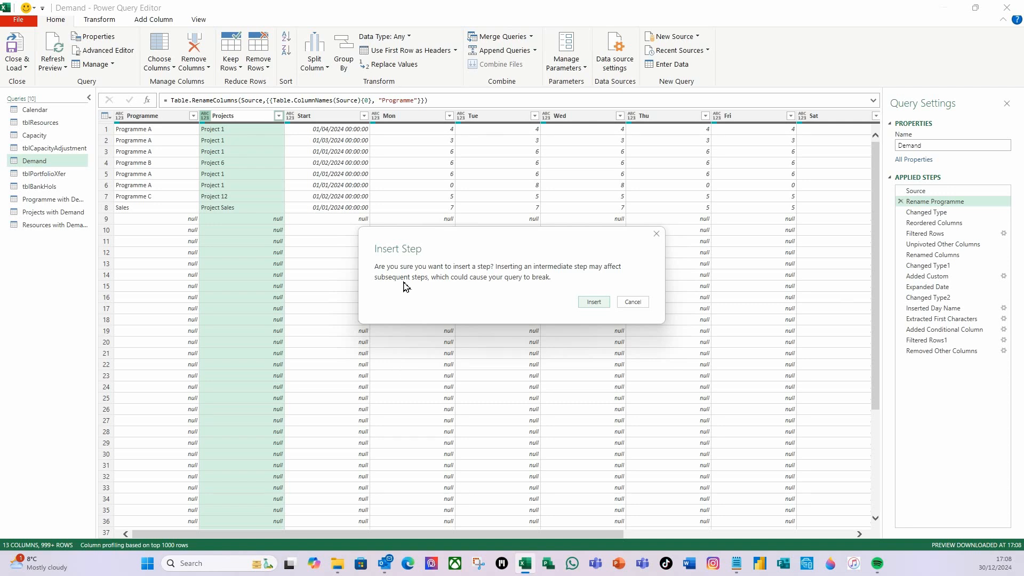
pyautogui.click(595, 303)
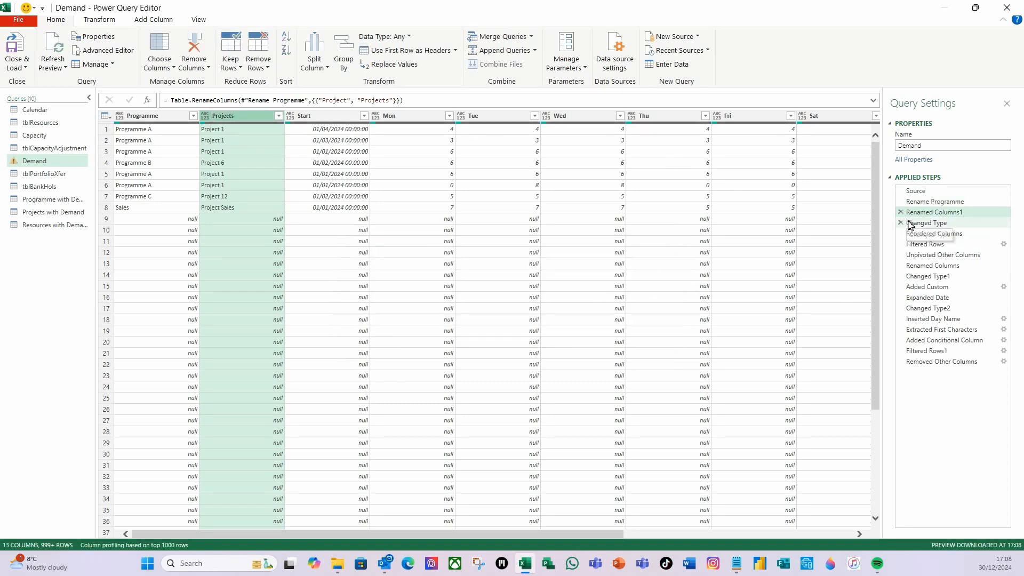
# Step: Rename the newly inserted Renamed Columns1 step as Rename Project
pyautogui.rightClick(930, 215)
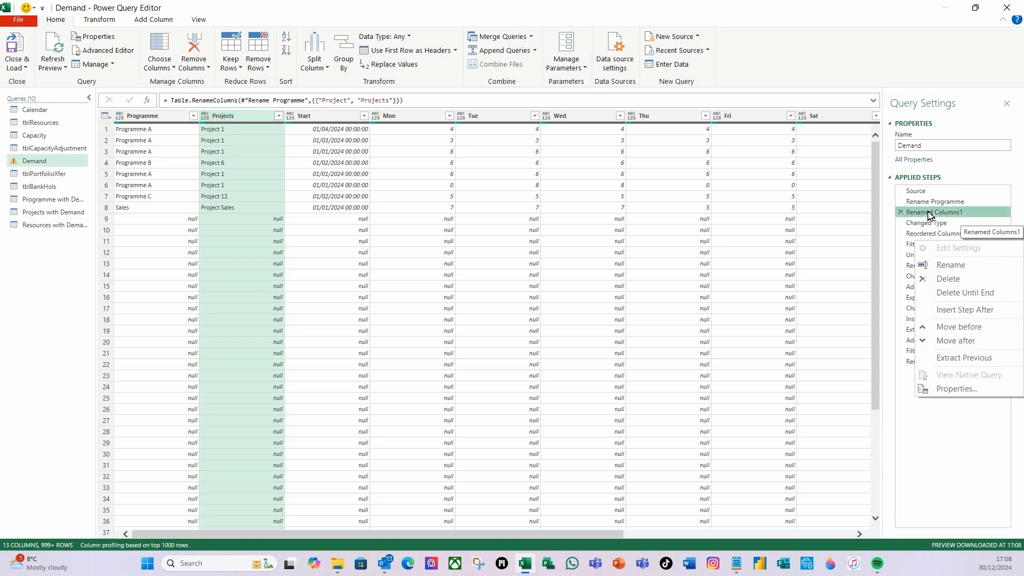
pyautogui.click(952, 265)
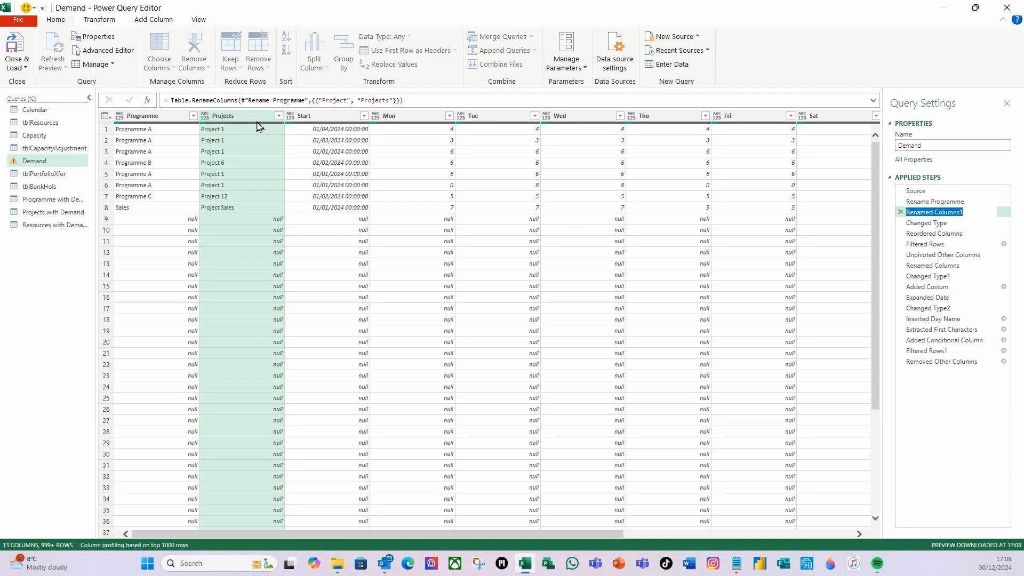
pyautogui.write('R')
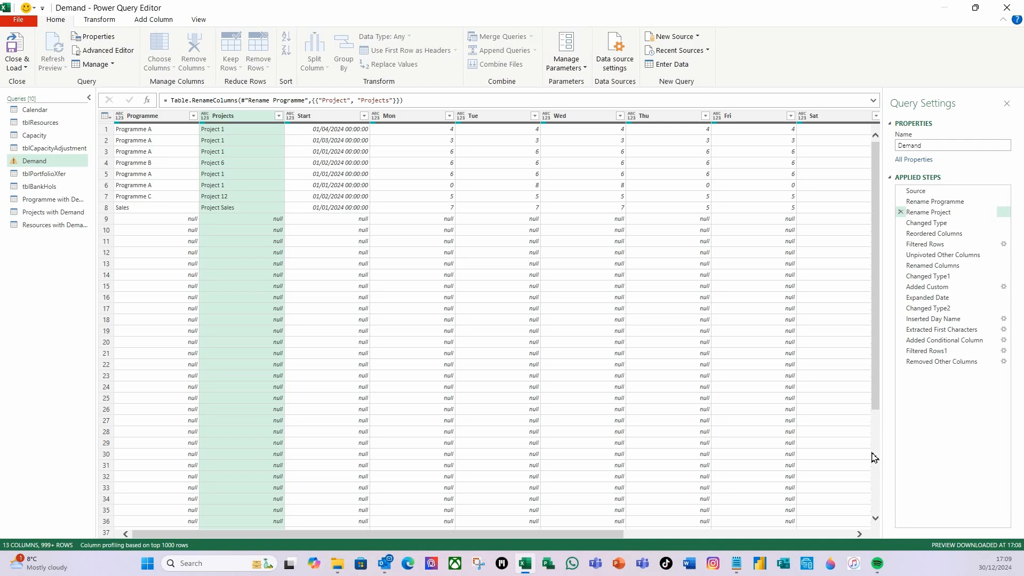
pyautogui.press('Return')
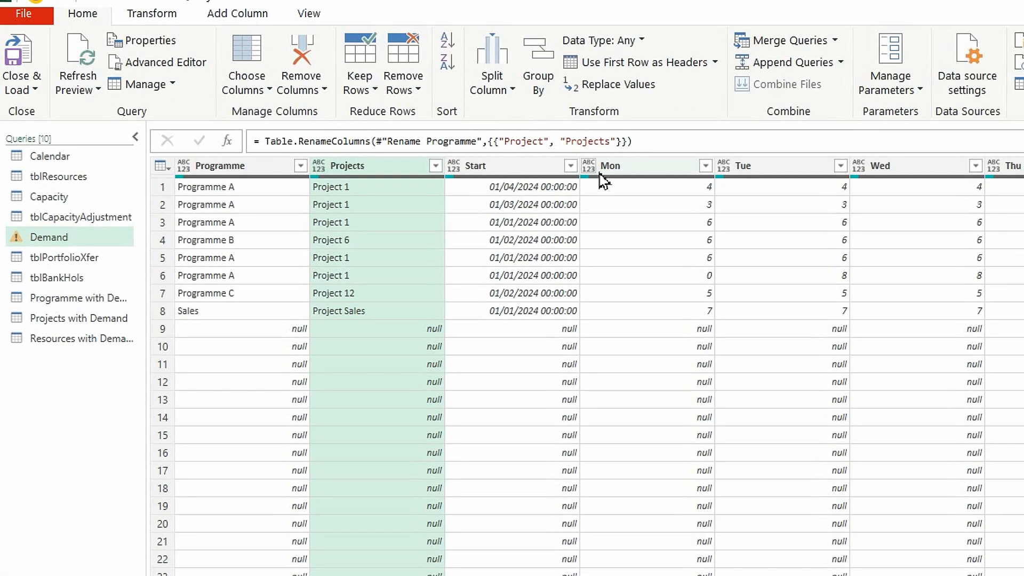
# Step: In the Rename Project formula, change the new column name to "Project" and remove the hard-coded old name
pyautogui.click(611, 142)
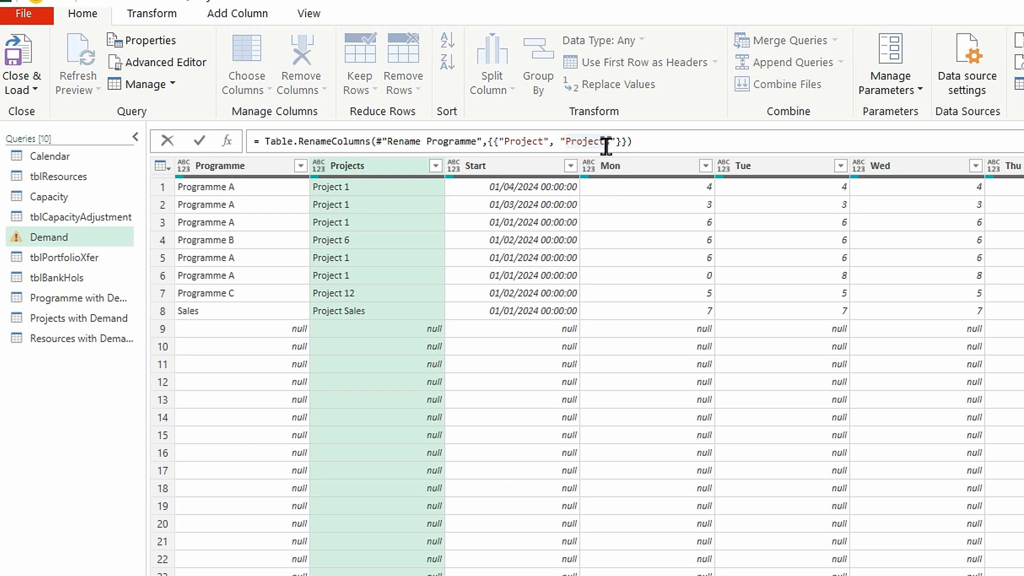
pyautogui.press('BackSpace')
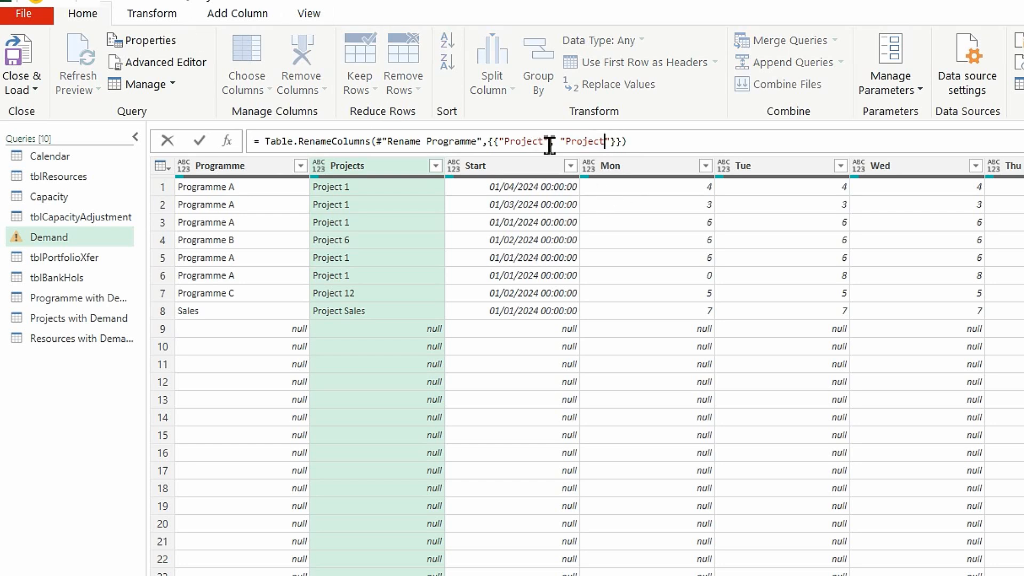
pyautogui.press('BackSpace')
pyautogui.press('BackSpace')
pyautogui.press('BackSpace')
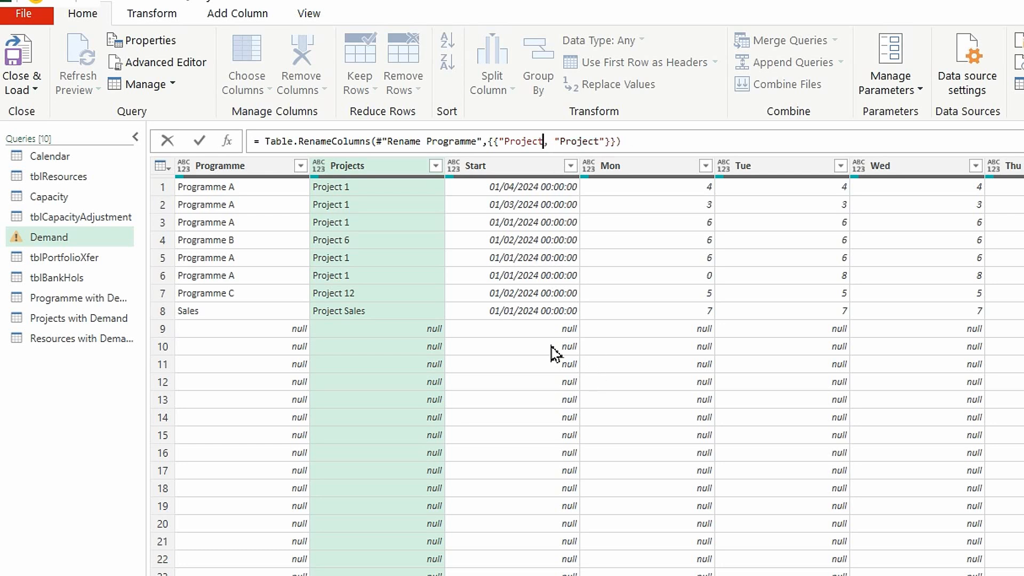
pyautogui.press('BackSpace')
pyautogui.press('BackSpace')
pyautogui.press('BackSpace')
pyautogui.press('BackSpace')
pyautogui.press('BackSpace')
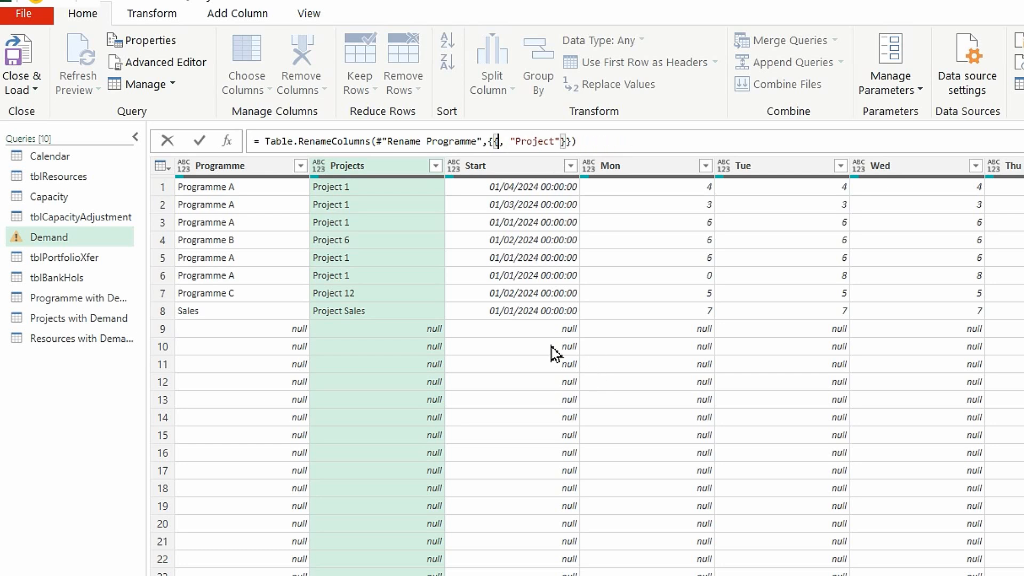
# Step: Insert Table.ColumnNames(Source) as the old column name in the Rename Project formula
pyautogui.write('tab')
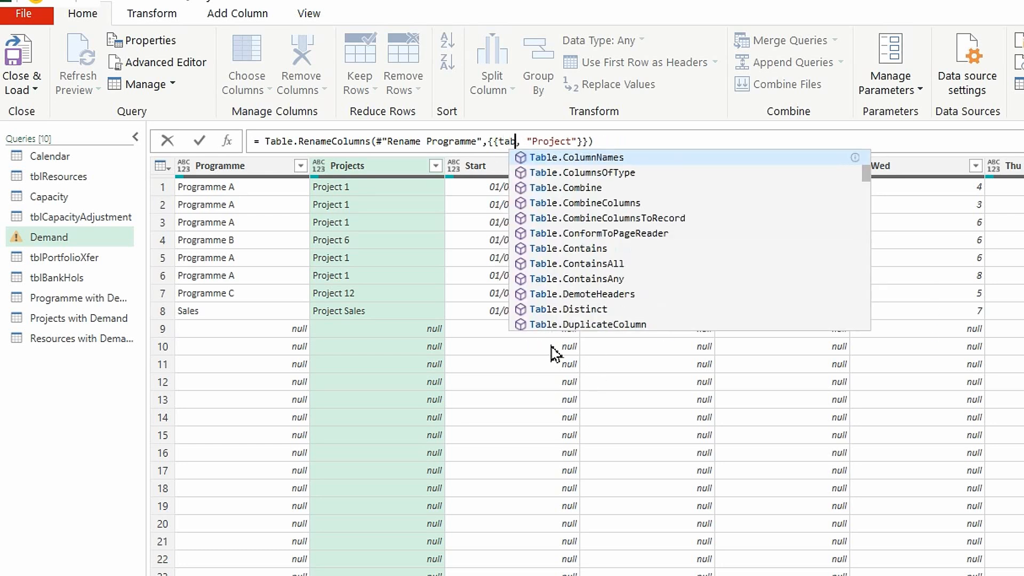
pyautogui.write('lec')
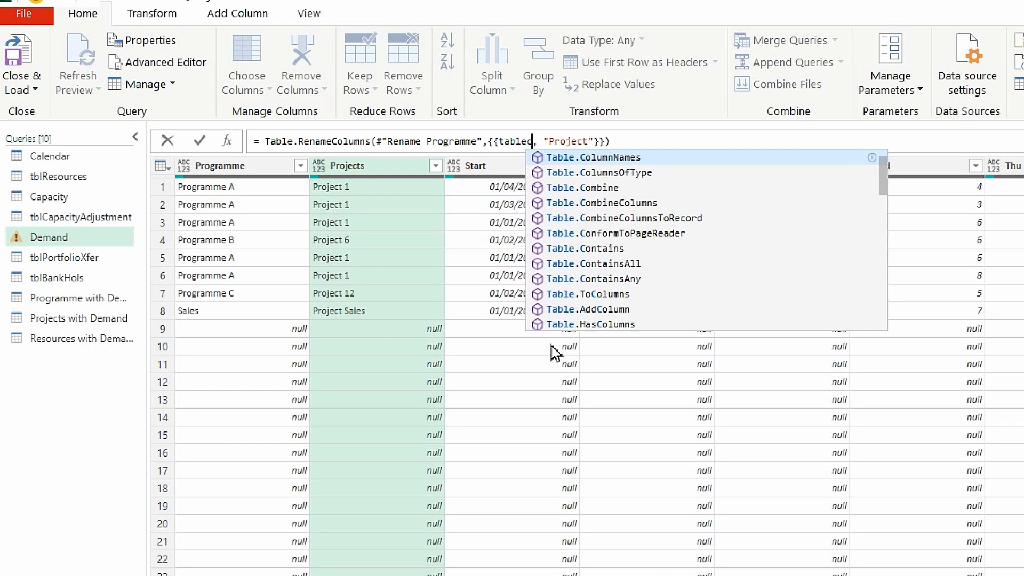
pyautogui.click(604, 163)
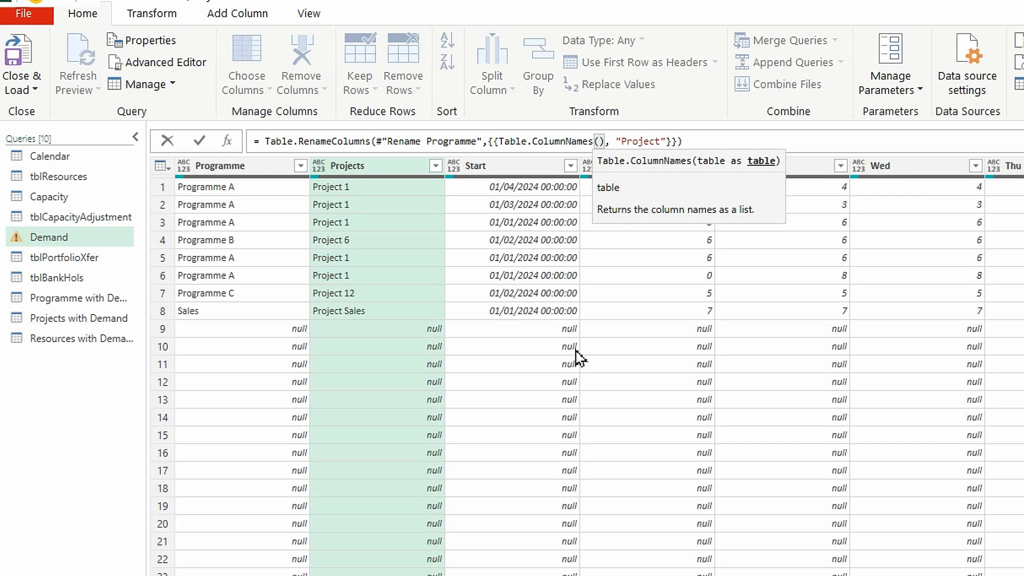
pyautogui.write('sou')
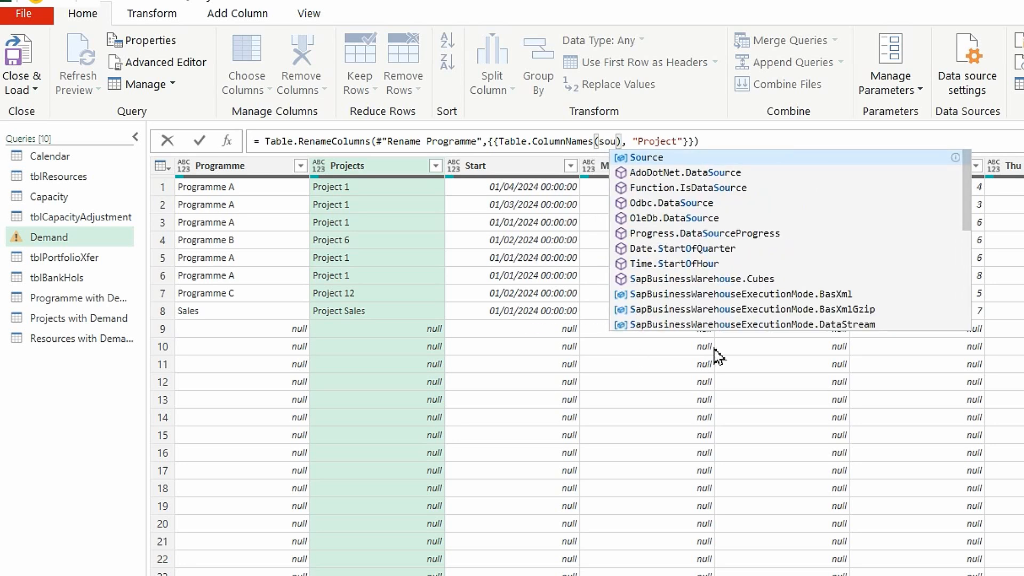
pyautogui.click(657, 160)
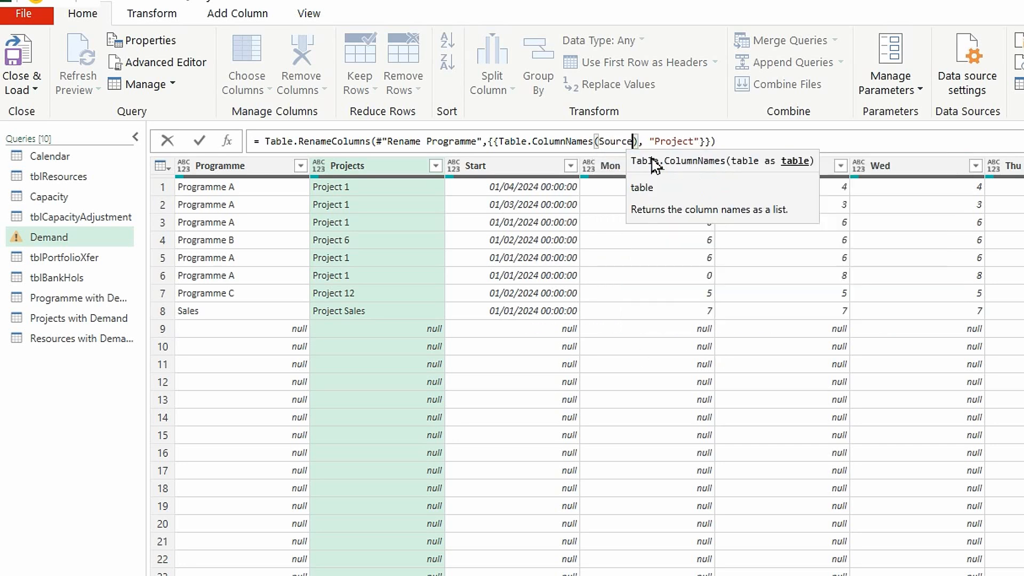
# Step: Add the index {1} after Table.ColumnNames(Source) in the Rename Project formula and apply it
pyautogui.click(638, 141)
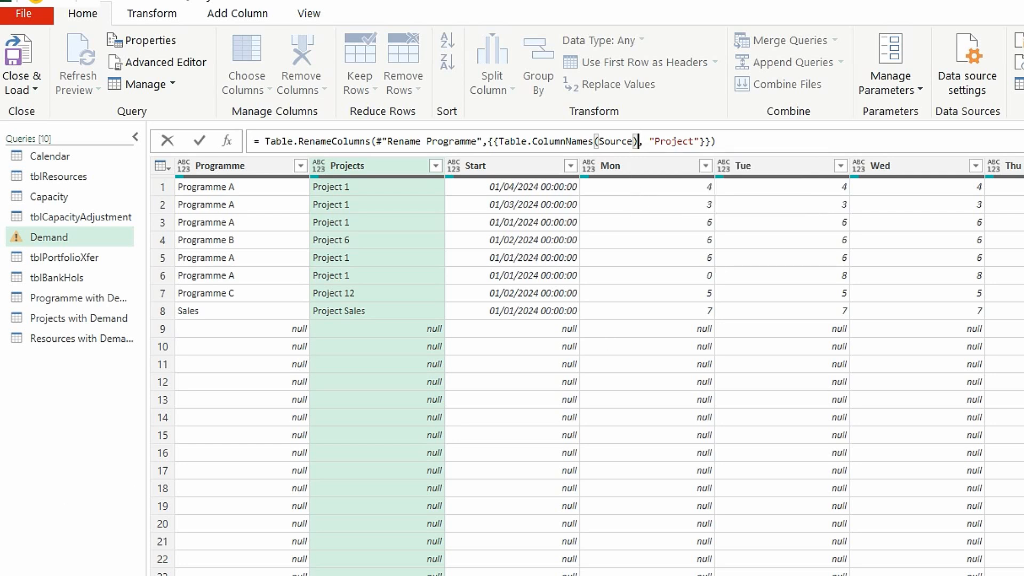
pyautogui.write('{}')
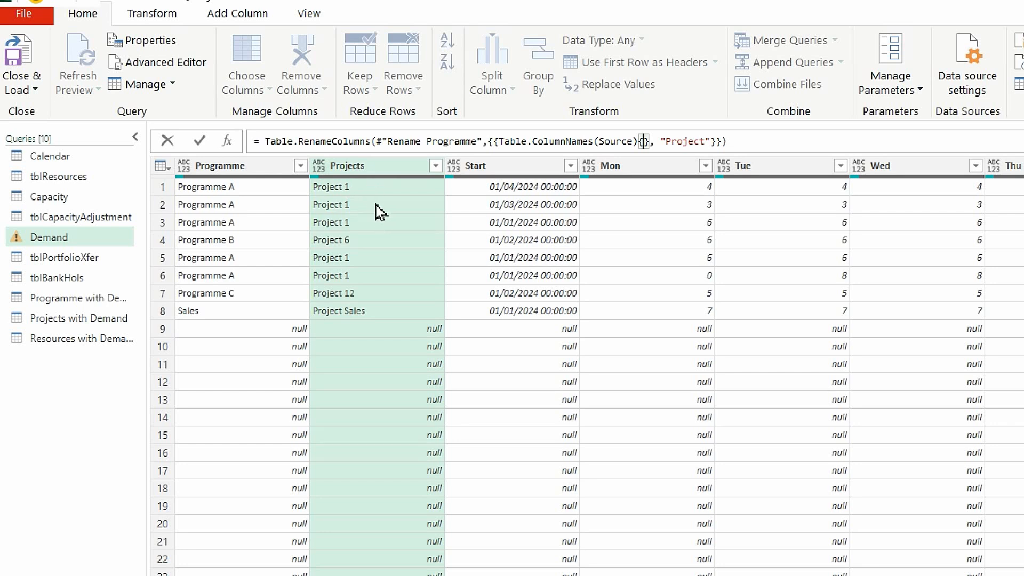
pyautogui.write('1')
pyautogui.click(199, 140)
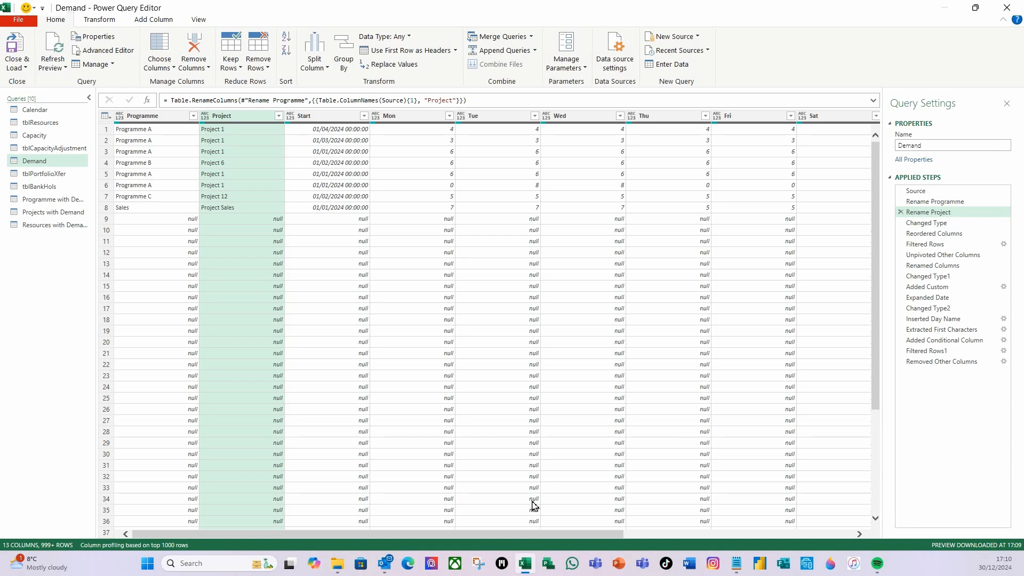
# Step: Insert a step after Rename Project that renames the Skill Set column to Skill Sets
pyautogui.moveTo(563, 534); pyautogui.dragTo(802, 533)
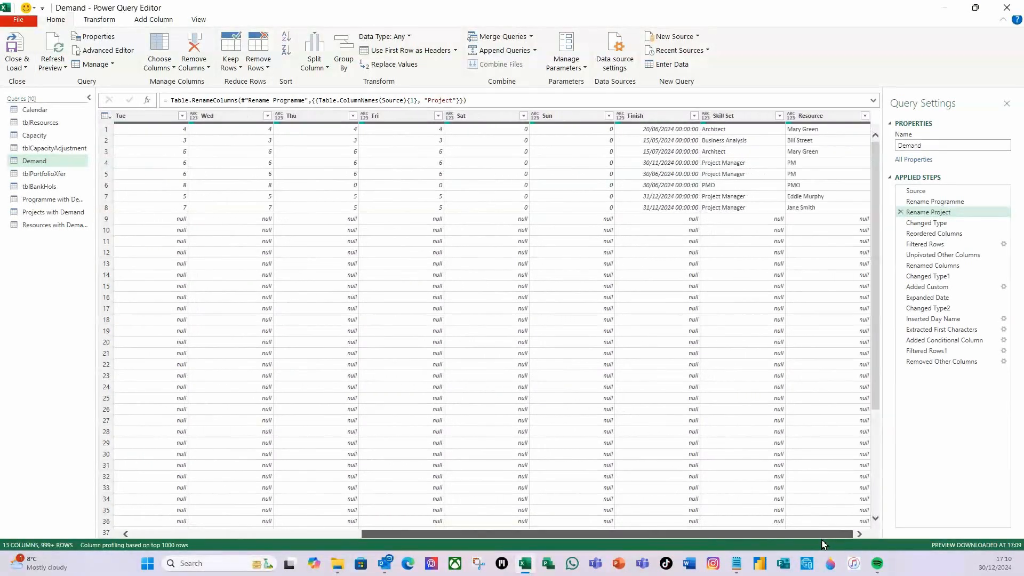
pyautogui.doubleClick(740, 117)
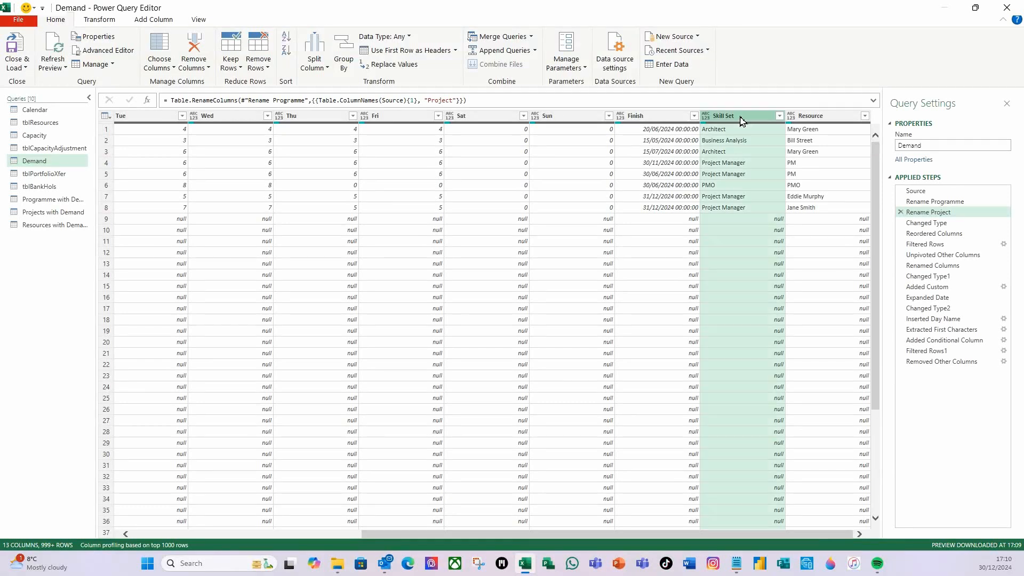
pyautogui.click(741, 119)
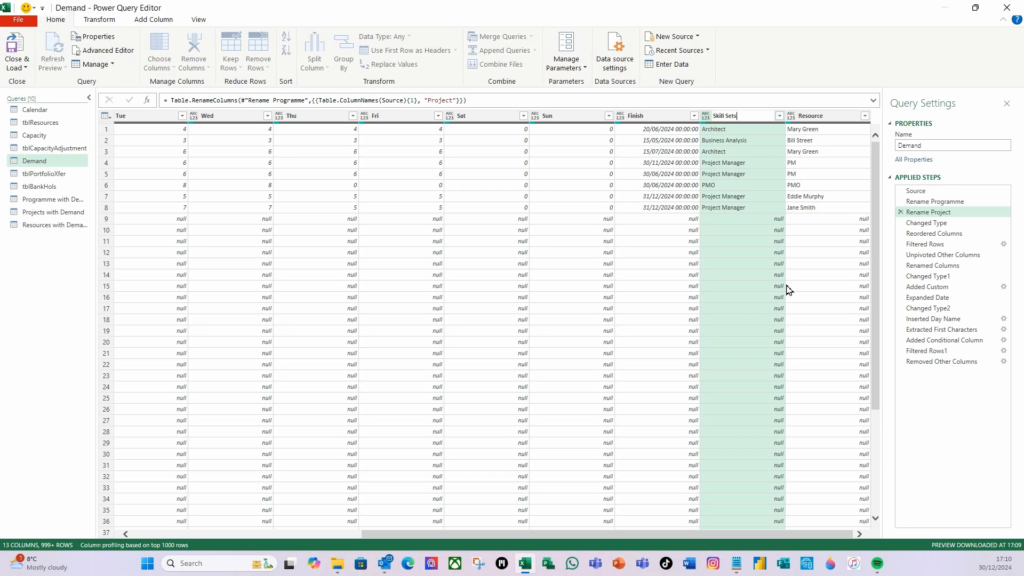
pyautogui.press('Return')
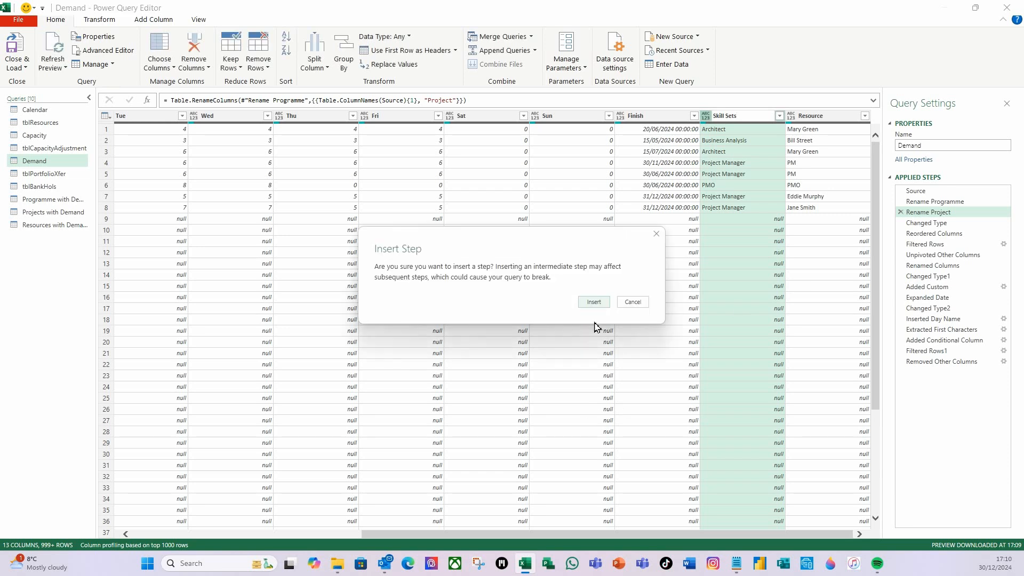
pyautogui.click(593, 303)
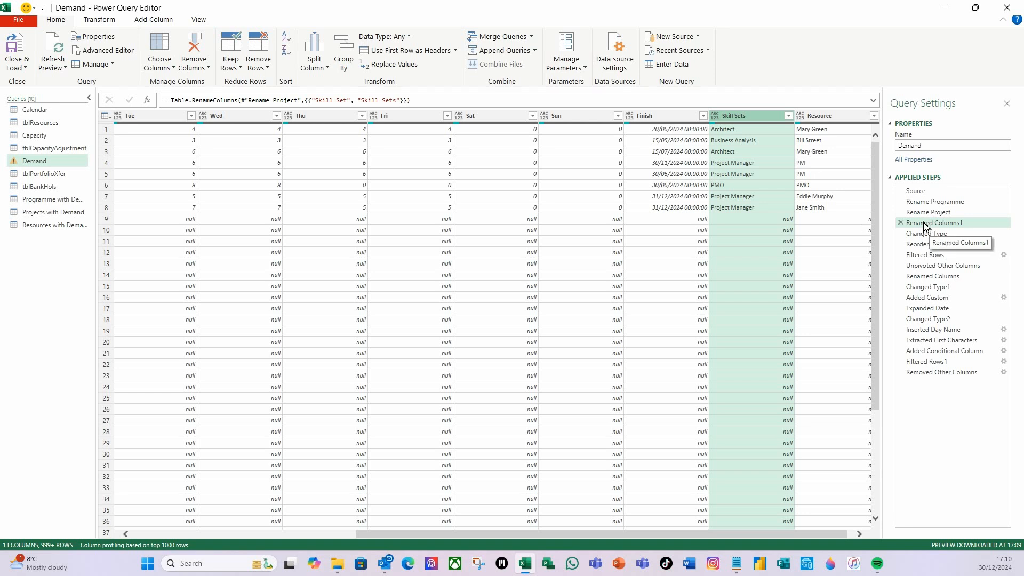
# Step: Rename the newly inserted Renamed Columns1 step as Rename Skillset
pyautogui.rightClick(925, 226)
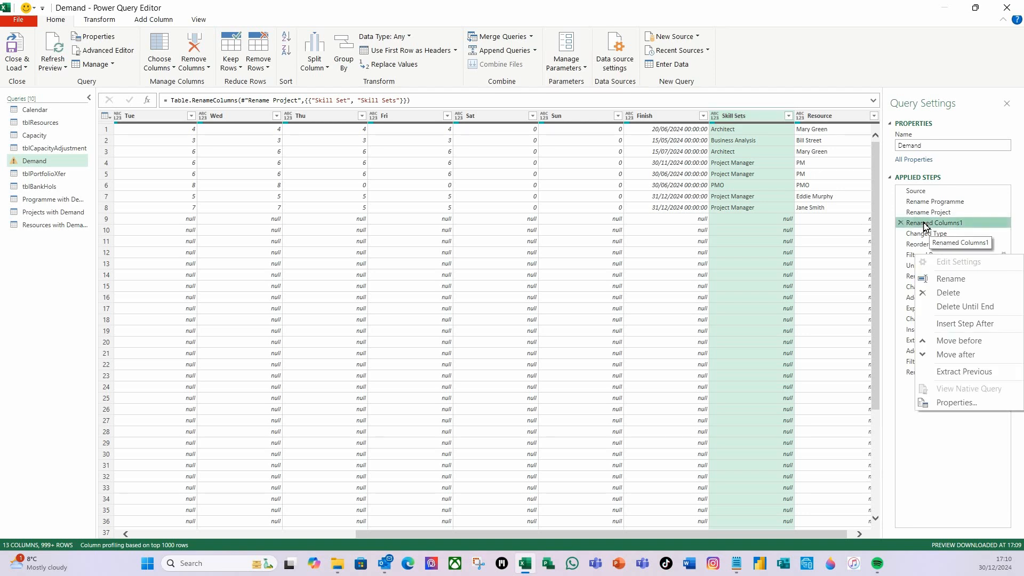
pyautogui.click(975, 279)
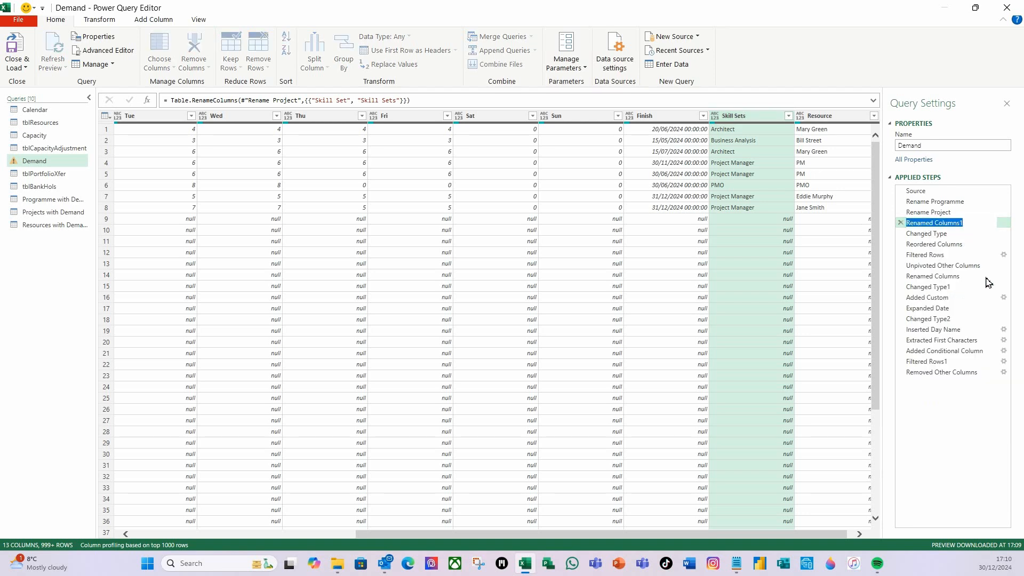
pyautogui.write('Re')
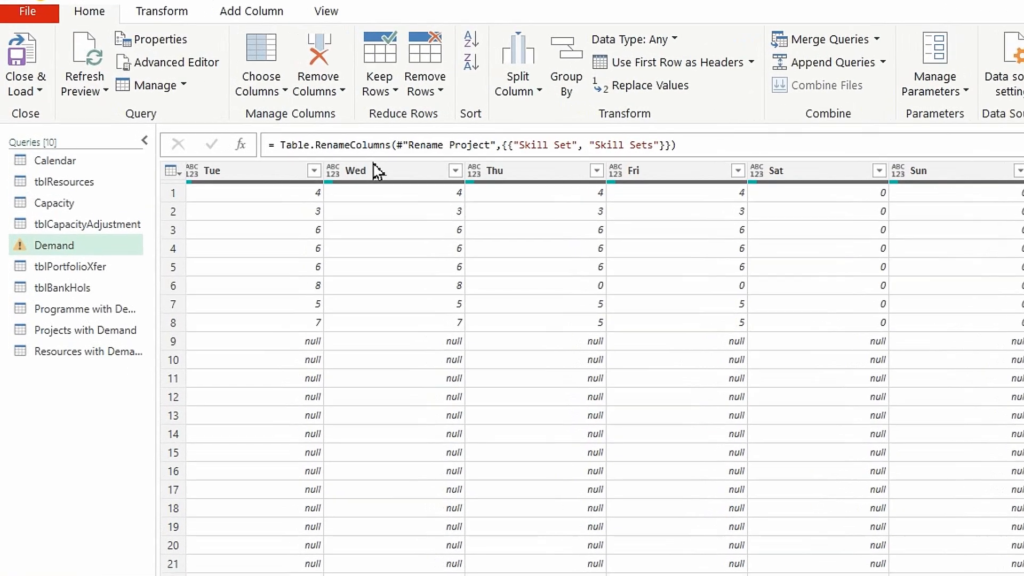
# Step: In the Rename Skillset formula, change the new column name to "Skill Set" and remove the hard-coded old name
pyautogui.click(662, 147)
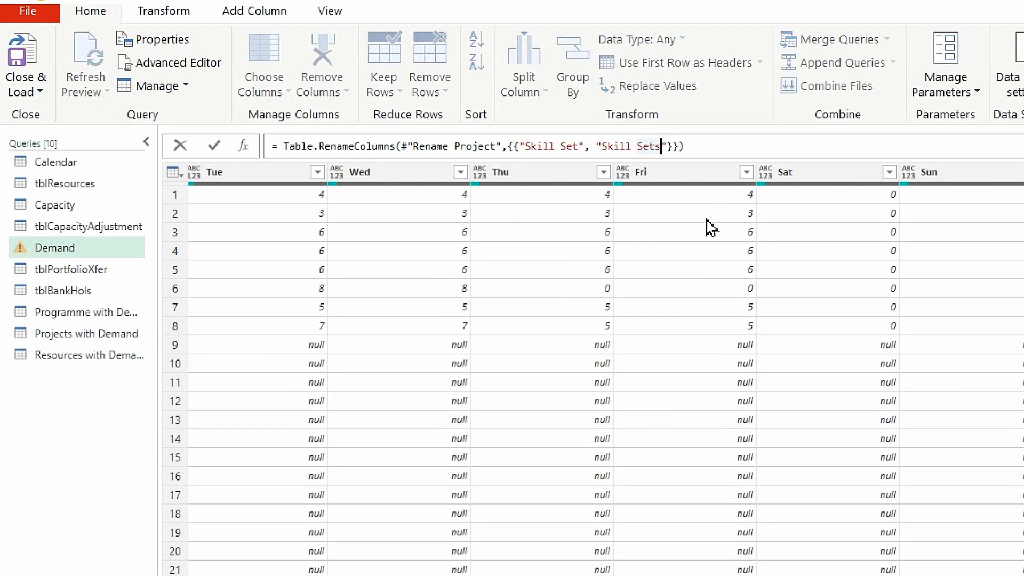
pyautogui.press('BackSpace')
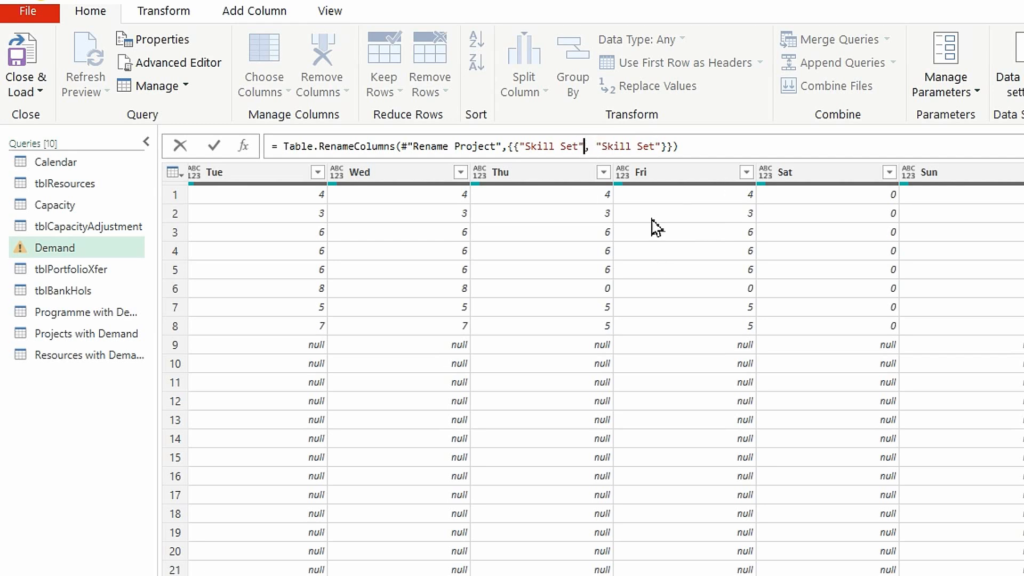
pyautogui.press('BackSpace')
pyautogui.press('BackSpace')
pyautogui.press('BackSpace')
pyautogui.press('BackSpace')
pyautogui.press('BackSpace')
pyautogui.press('BackSpace')
pyautogui.press('BackSpace')
pyautogui.press('BackSpace')
pyautogui.press('BackSpace')
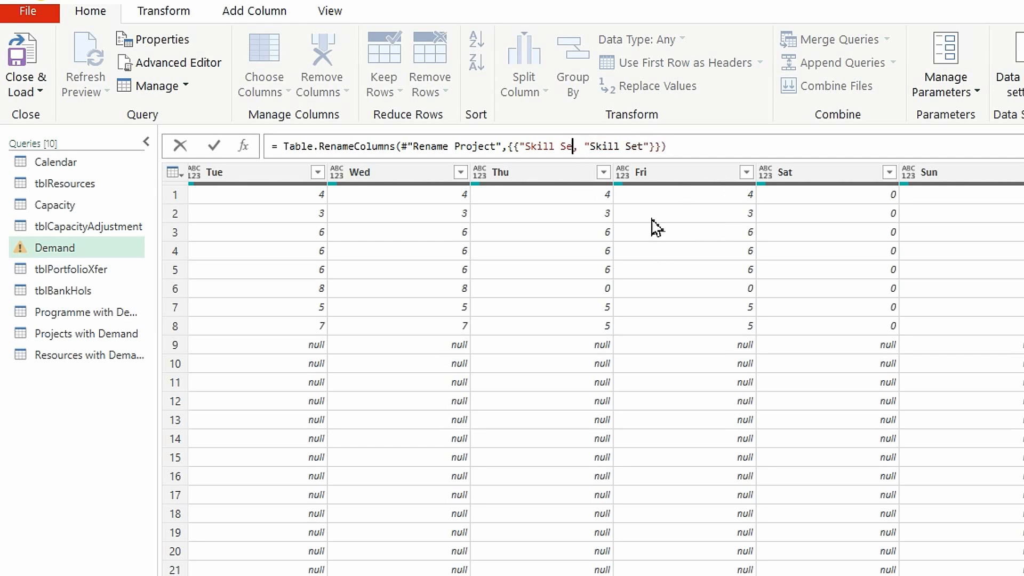
pyautogui.press('BackSpace')
pyautogui.press('BackSpace')
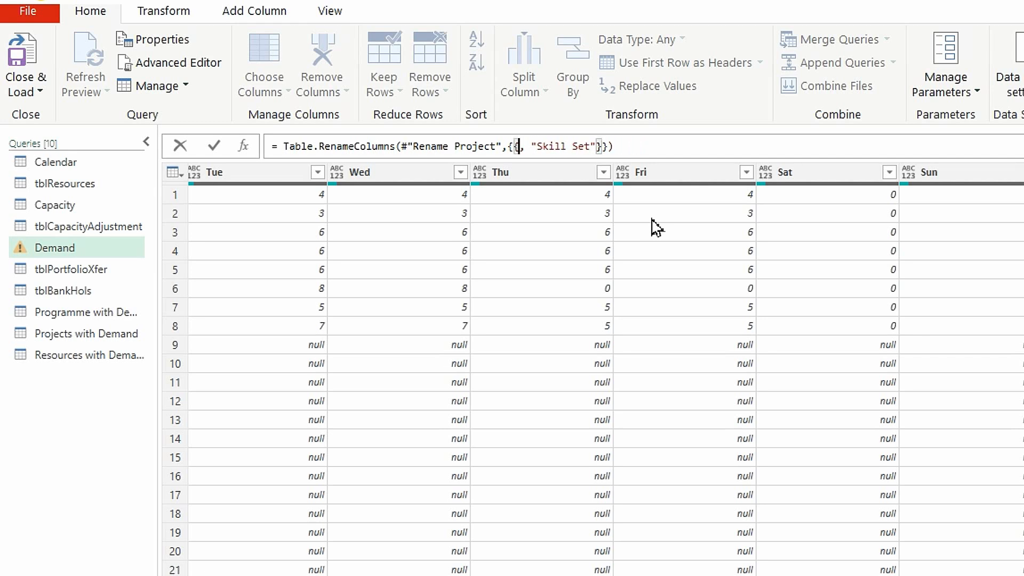
# Step: Insert Table.ColumnNames(Source) as the old column name in the Rename Skillset formula
pyautogui.write('table')
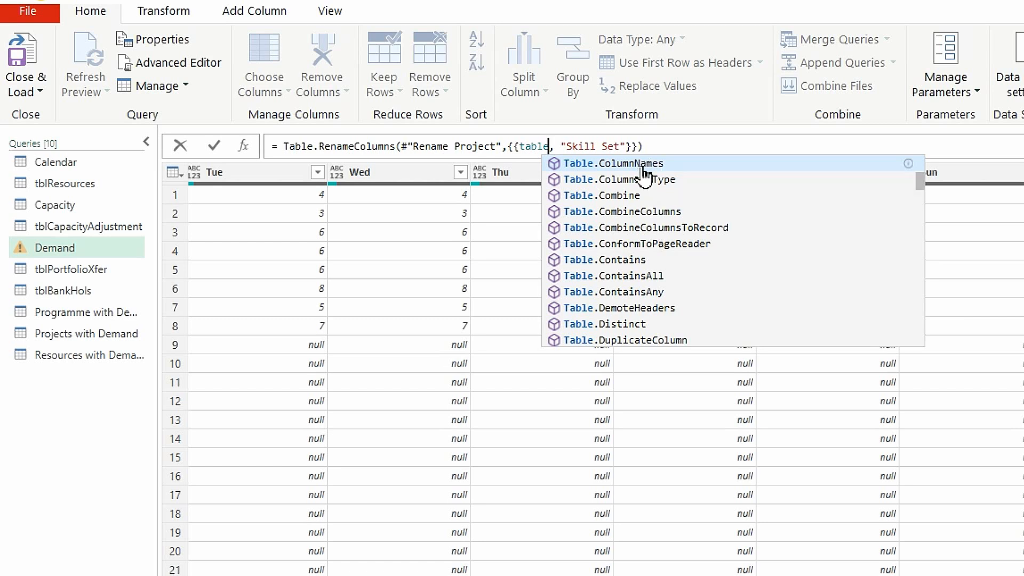
pyautogui.press('Tab')
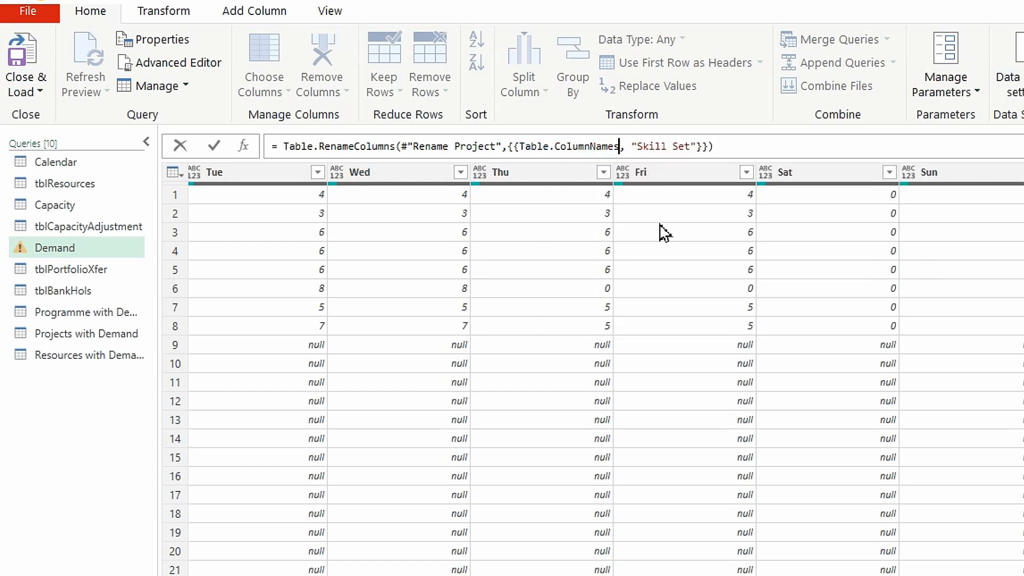
pyautogui.write('(sou')
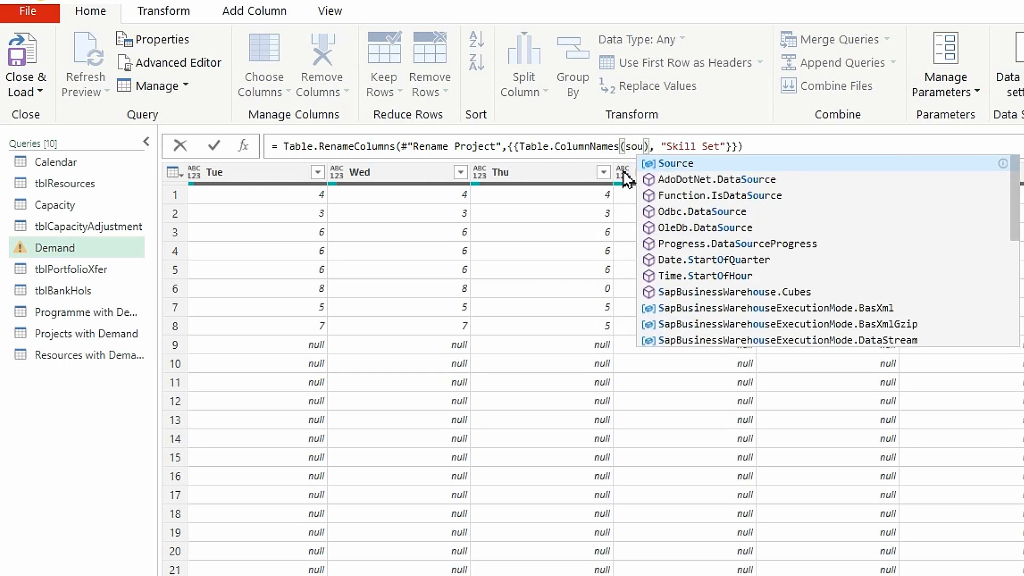
pyautogui.click(680, 163)
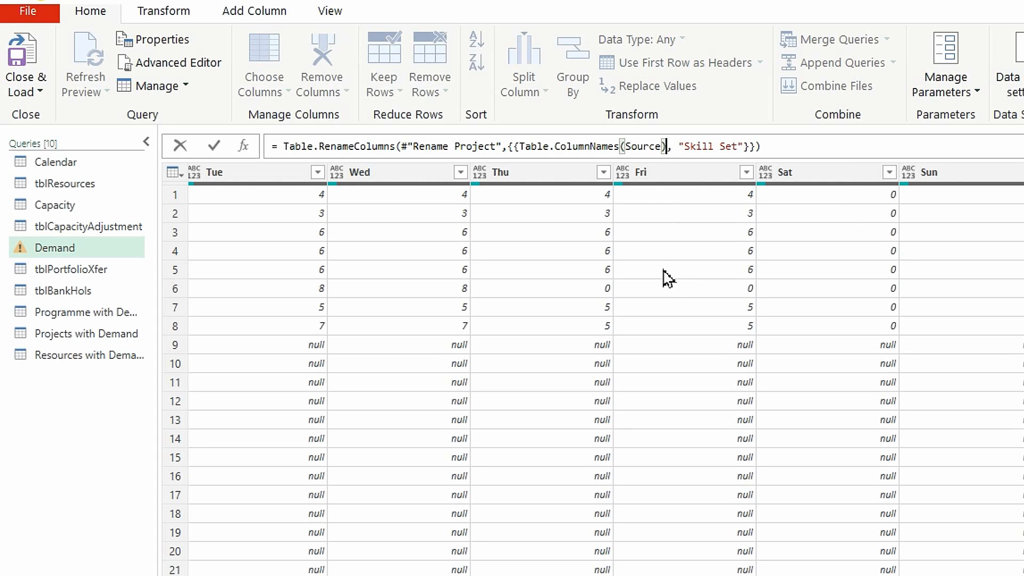
# Step: Add the index {11} after Table.ColumnNames(Source) in the Rename Skillset formula and apply it
pyautogui.write('{')
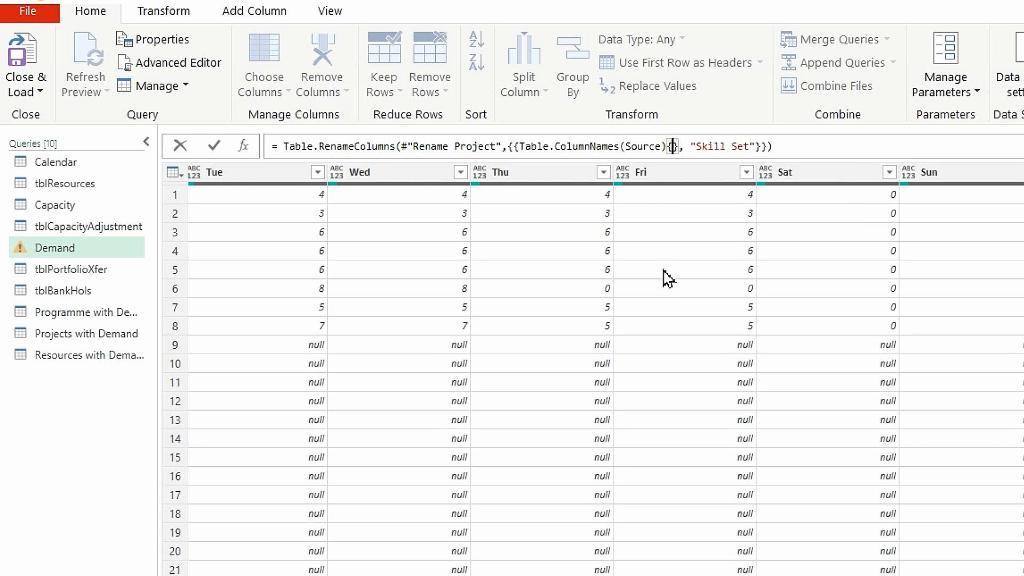
pyautogui.write('11')
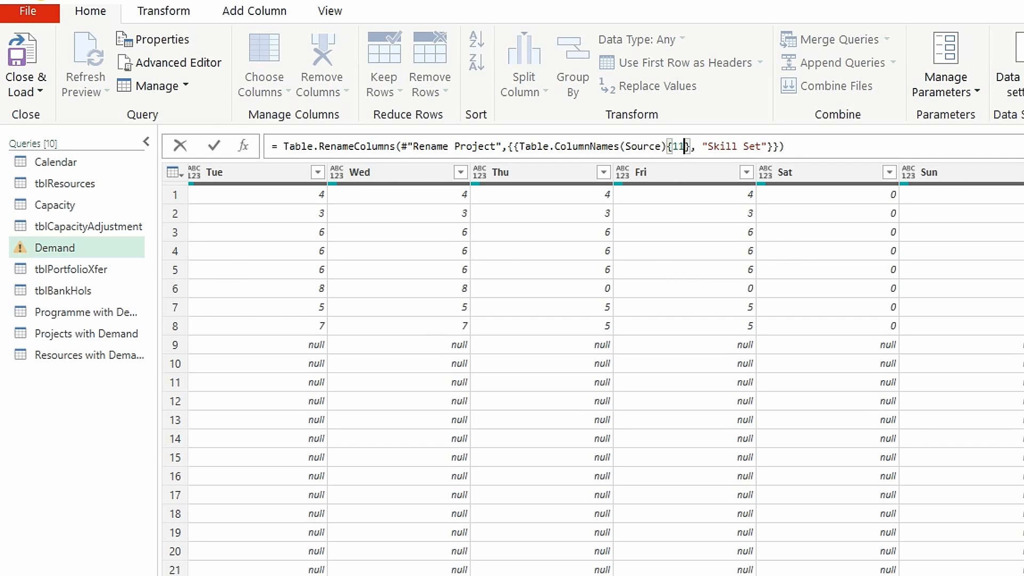
pyautogui.click(215, 146)
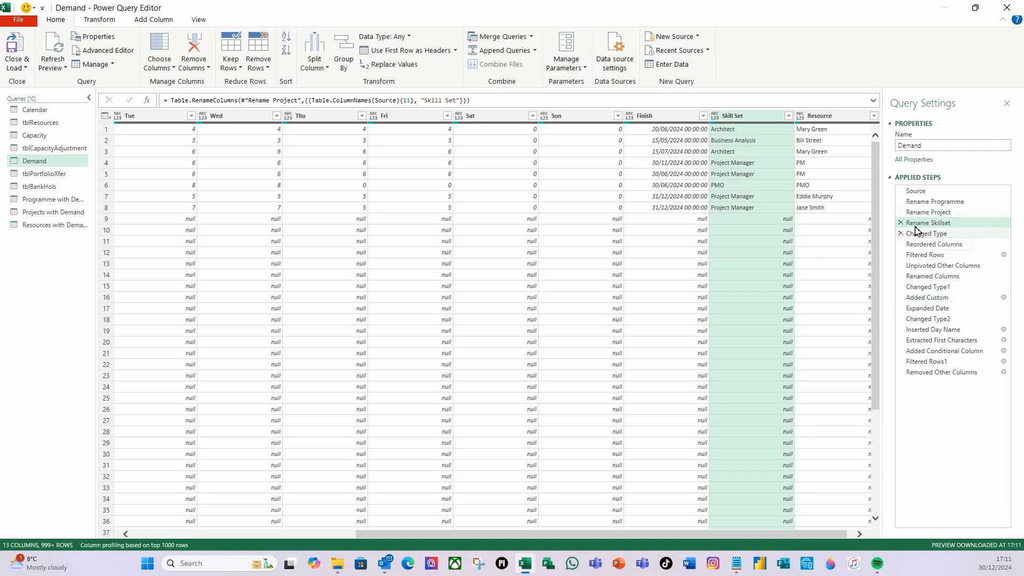
# Step: Insert a step after Rename Skillset that renames the Resource column to Resources
pyautogui.click(831, 119)
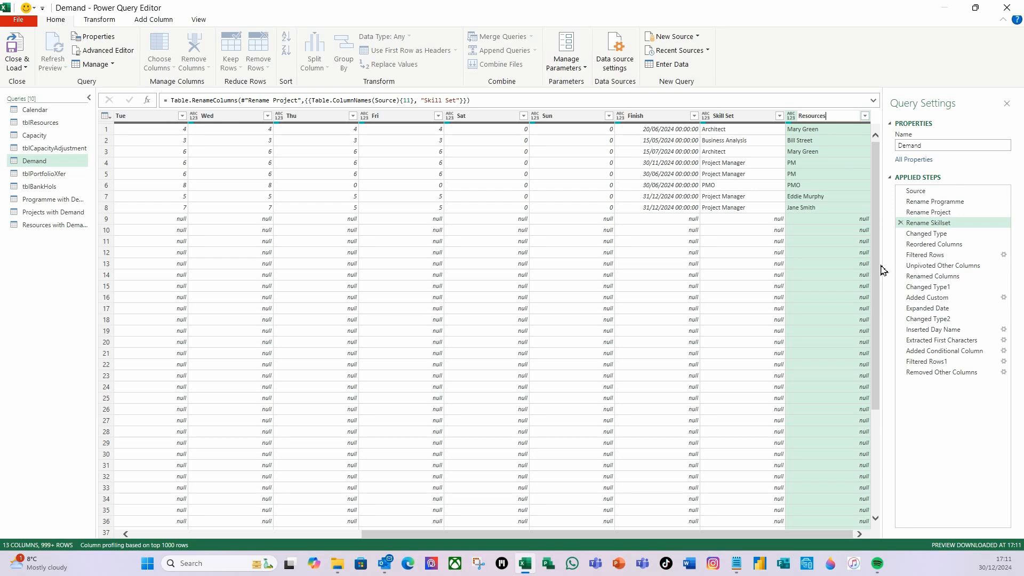
pyautogui.press('Return')
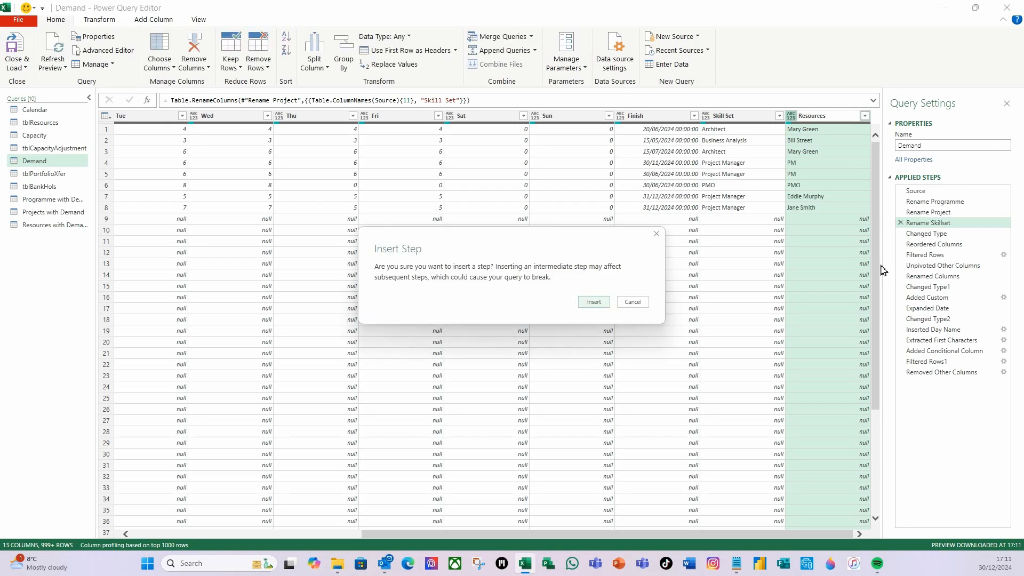
pyautogui.click(593, 303)
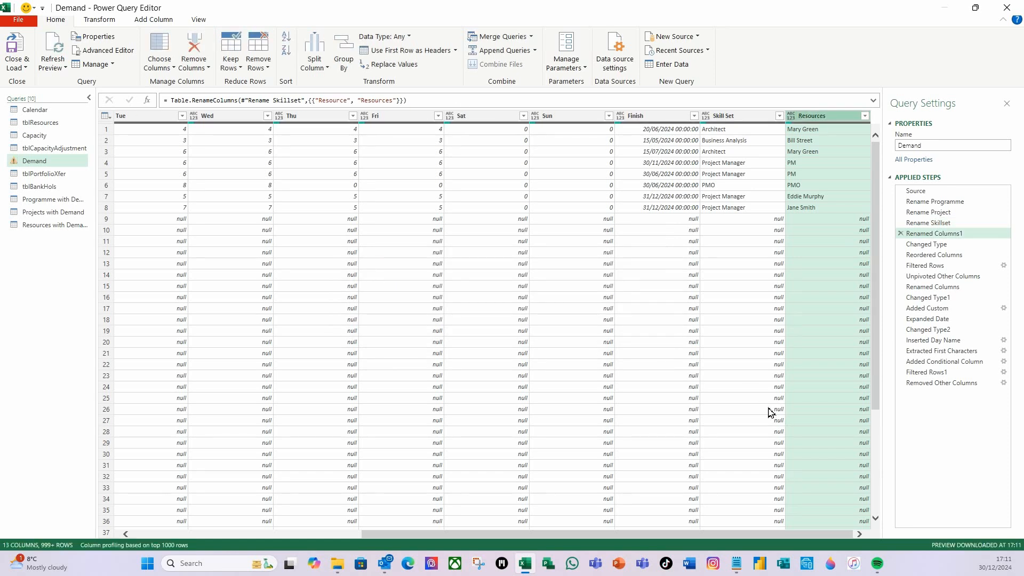
# Step: Rename the applied step Renamed Columns1 in the Demand query to "Rename Resource"
pyautogui.rightClick(932, 238)
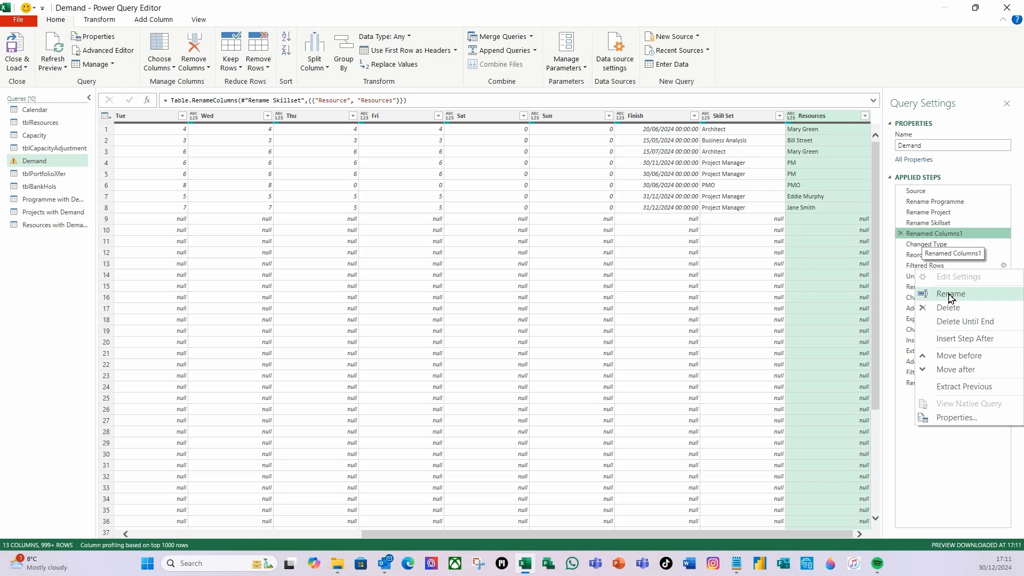
pyautogui.click(930, 292)
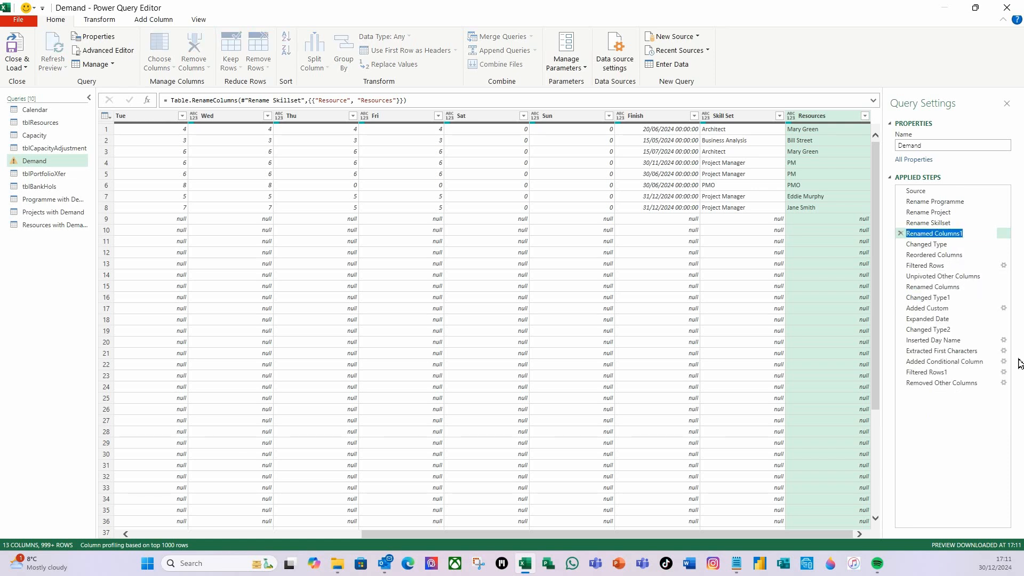
pyautogui.write('Rename Resource')
pyautogui.press('Return')
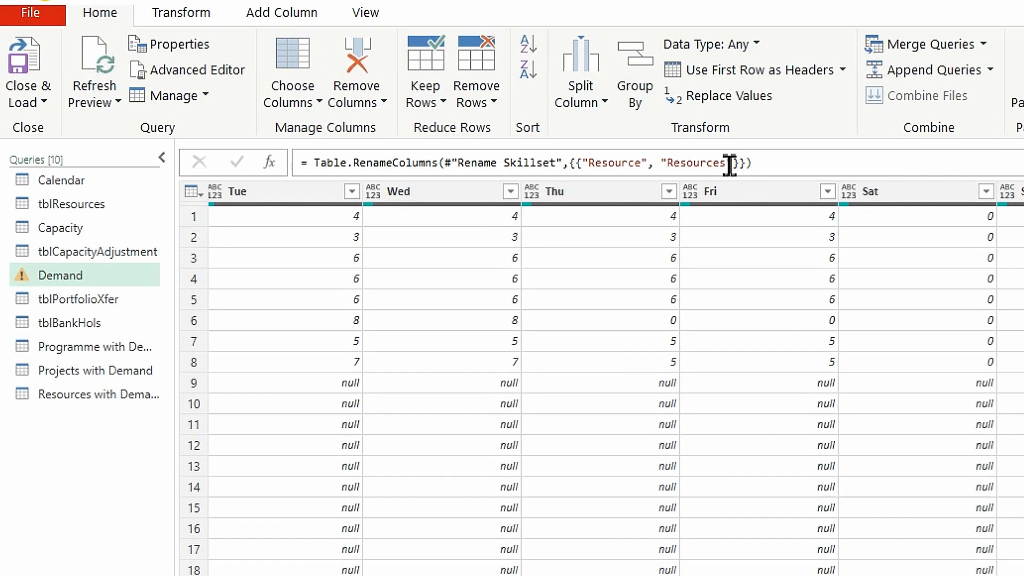
# Step: In the Rename Resource formula, change the new column name to "Resource" and remove the hard-coded old name with its comma
pyautogui.click(729, 162)
pyautogui.press('BackSpace')
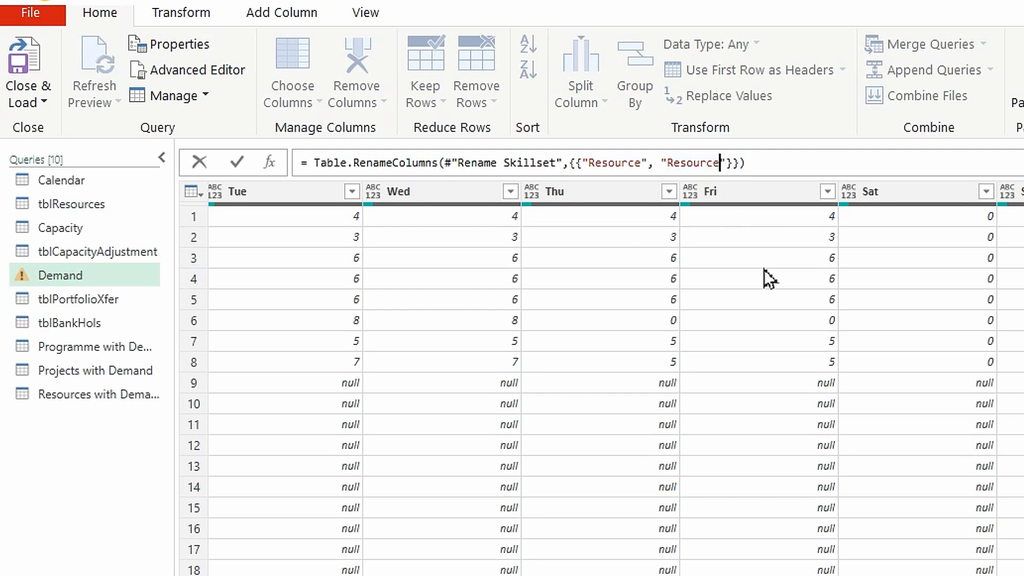
pyautogui.click(654, 166)
pyautogui.click(641, 162)
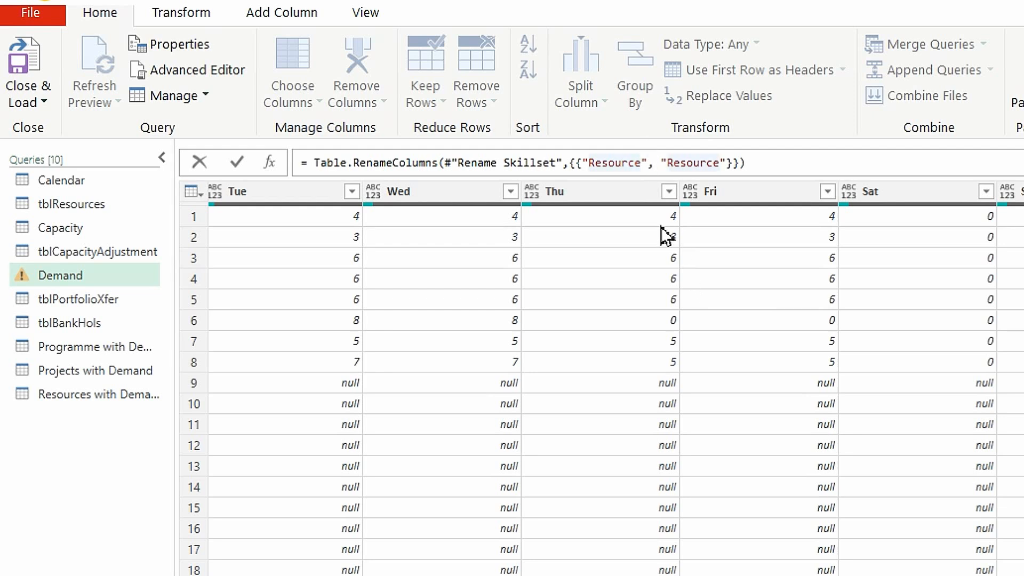
pyautogui.press('BackSpace')
pyautogui.press('BackSpace')
pyautogui.press('BackSpace')
pyautogui.press('BackSpace')
pyautogui.press('BackSpace')
pyautogui.press('BackSpace')
pyautogui.press('BackSpace')
pyautogui.press('BackSpace')
pyautogui.press('BackSpace')
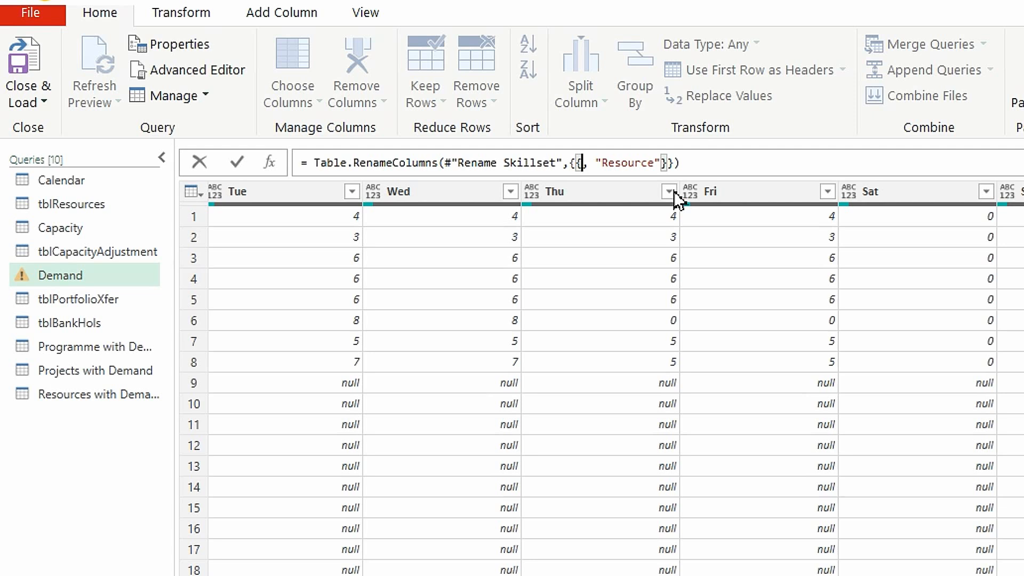
pyautogui.press('Delete')
# Step: Insert Table.ColumnNames(Source) as the old column name in the Rename Resource formula
pyautogui.write('table')
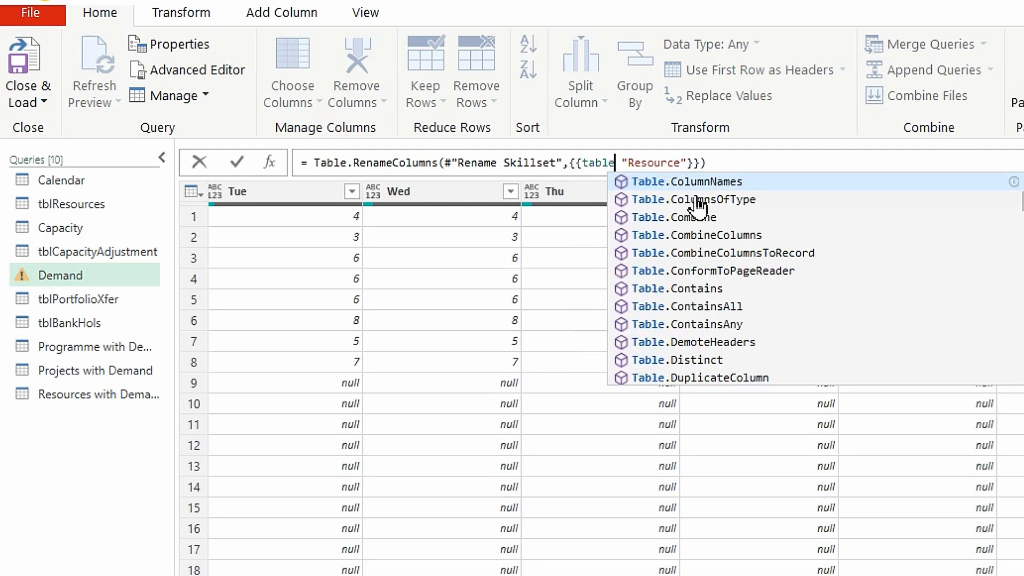
pyautogui.click(699, 183)
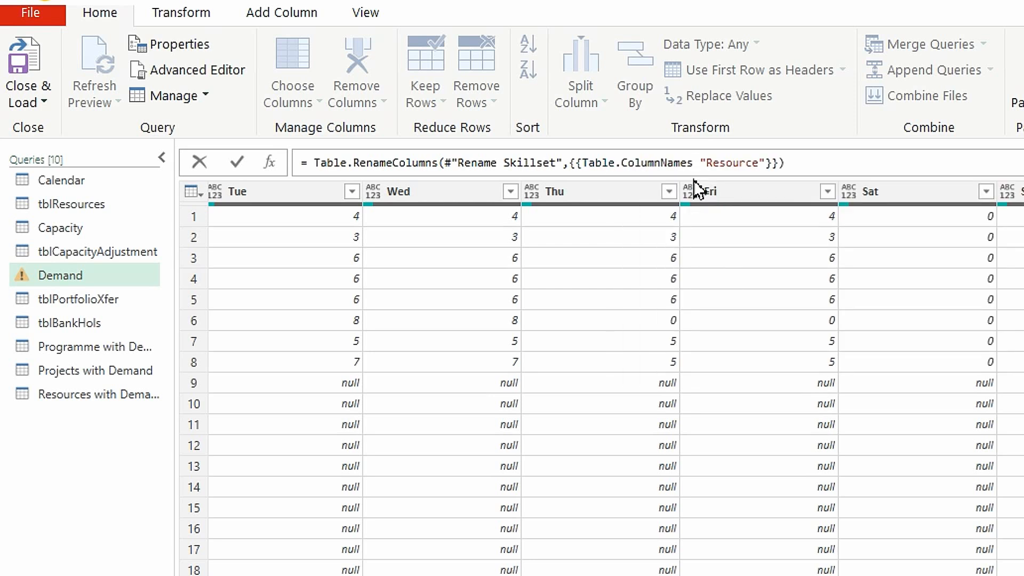
pyautogui.write('(')
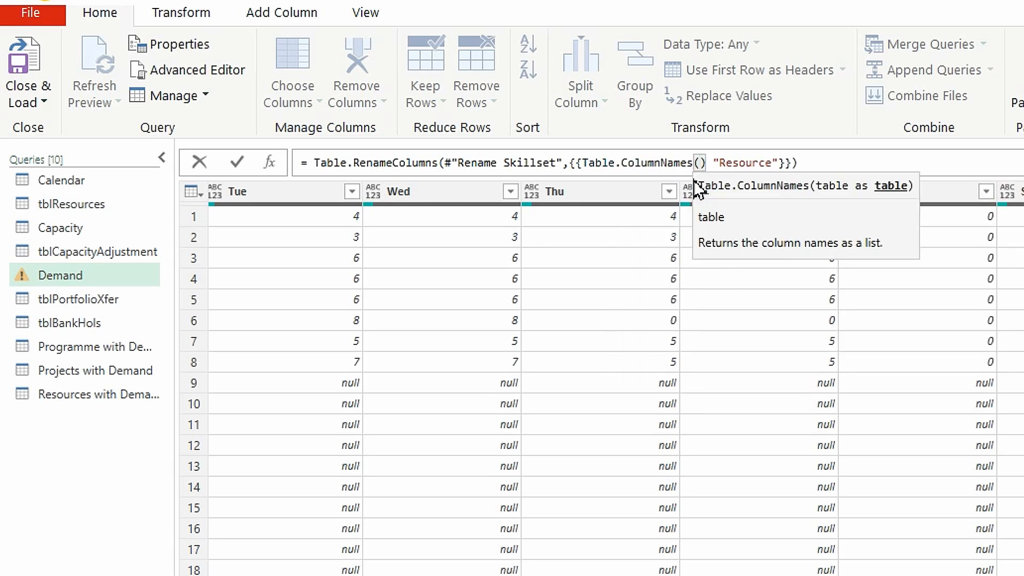
pyautogui.write('S')
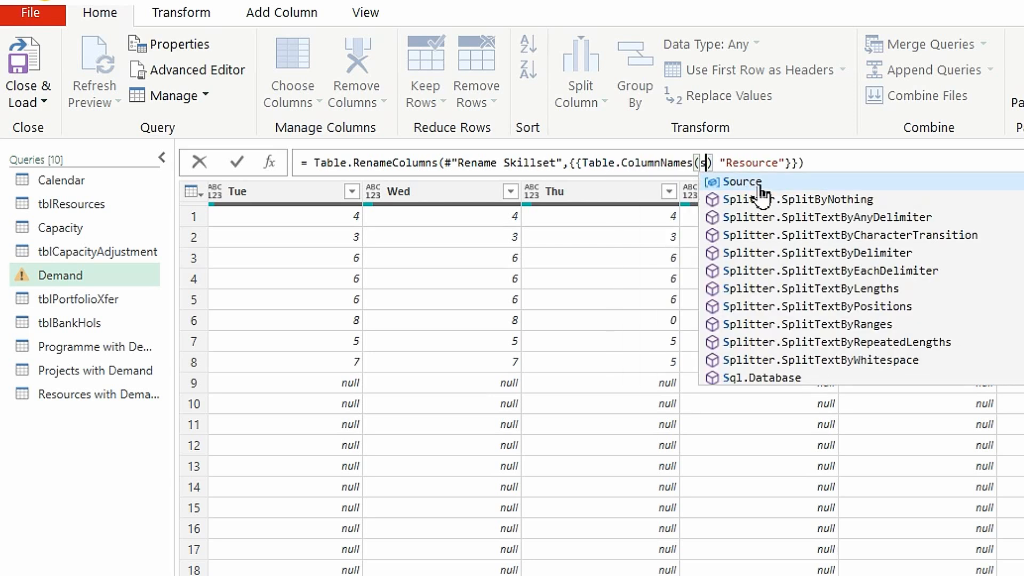
pyautogui.press('Tab')
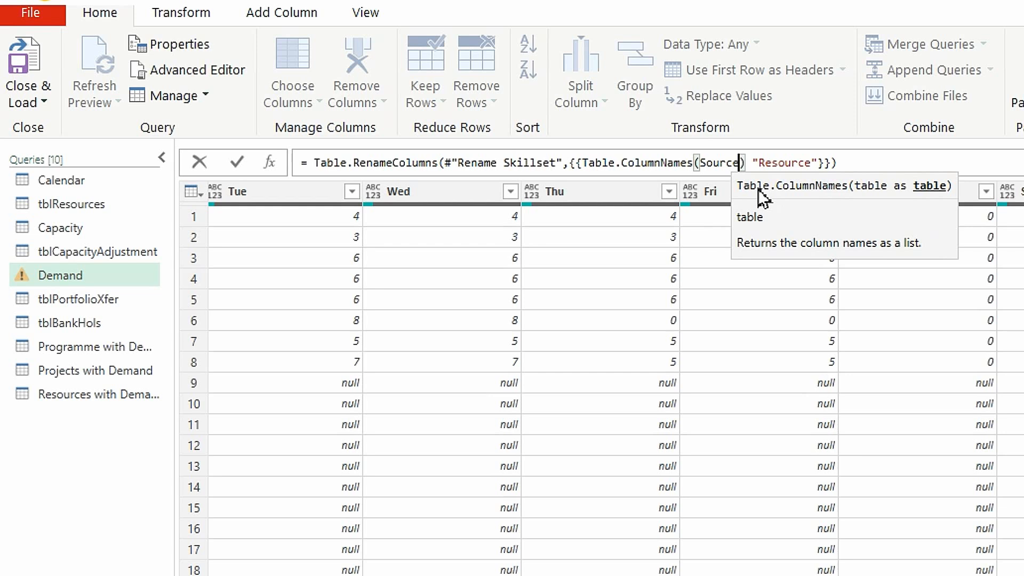
pyautogui.click(747, 162)
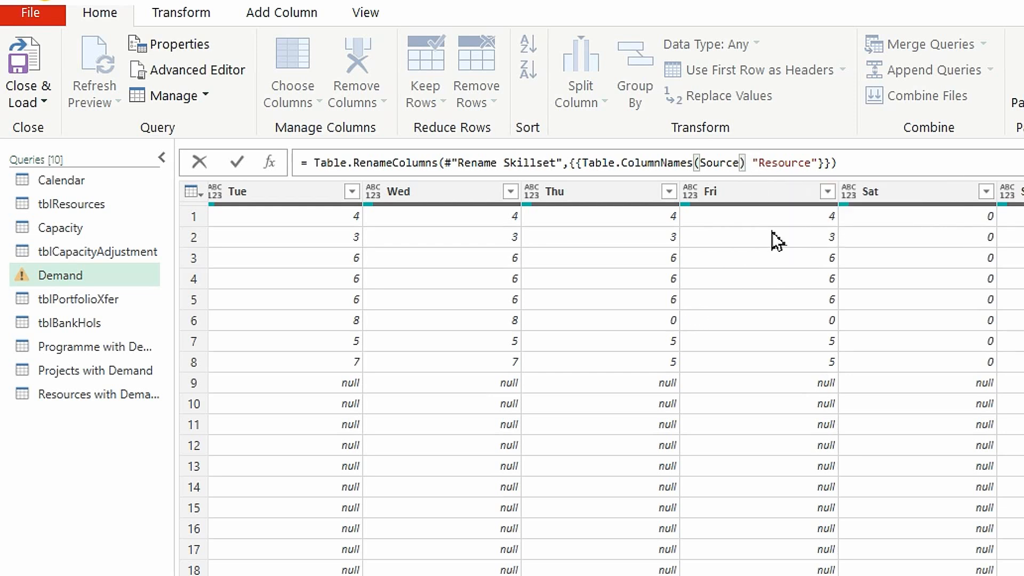
# Step: Add the index {12} and a comma after Table.ColumnNames(Source) in the Rename Resource formula, and apply it
pyautogui.write('{')
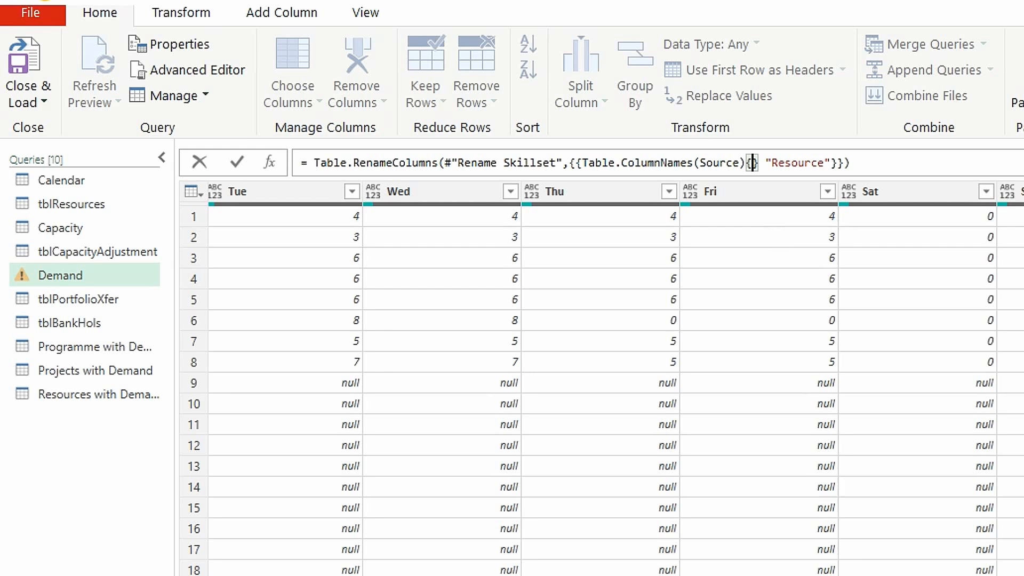
pyautogui.write('12')
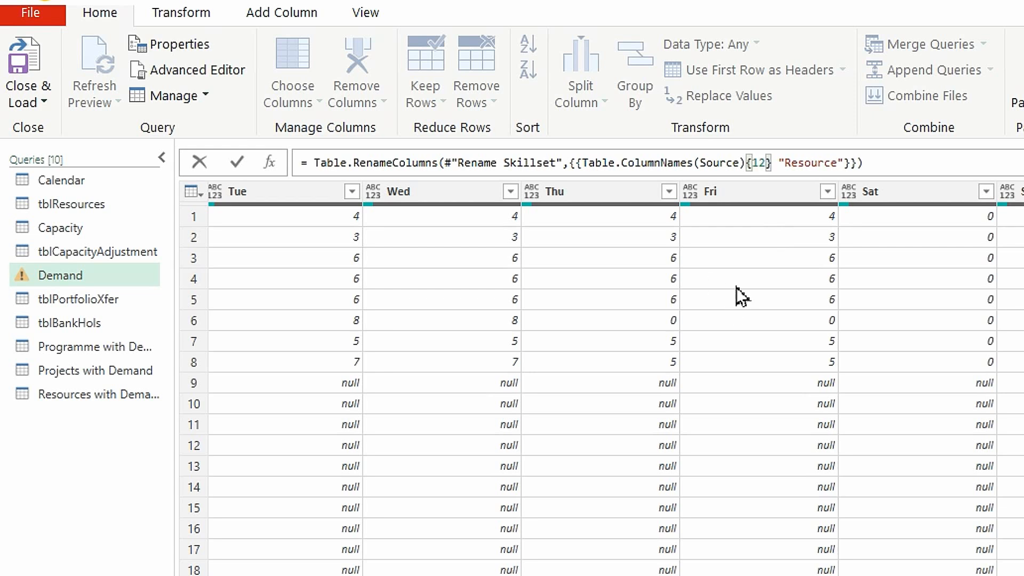
pyautogui.click(235, 163)
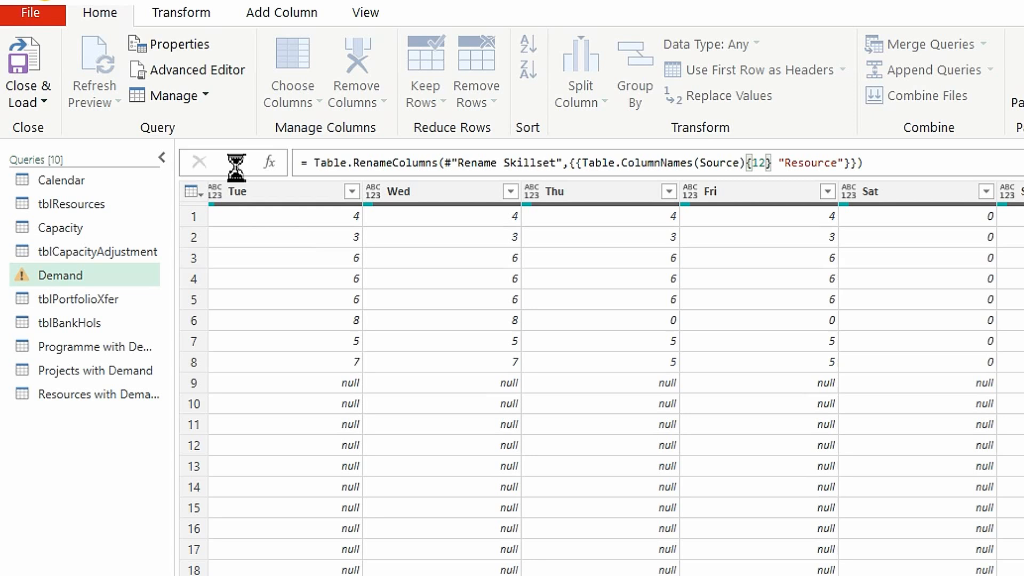
pyautogui.click(772, 163)
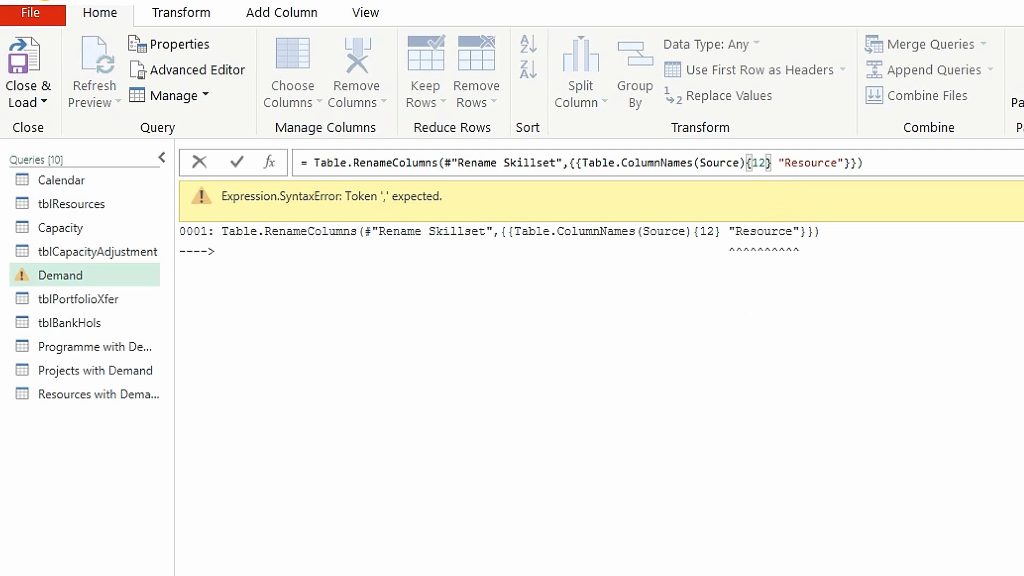
pyautogui.write(',')
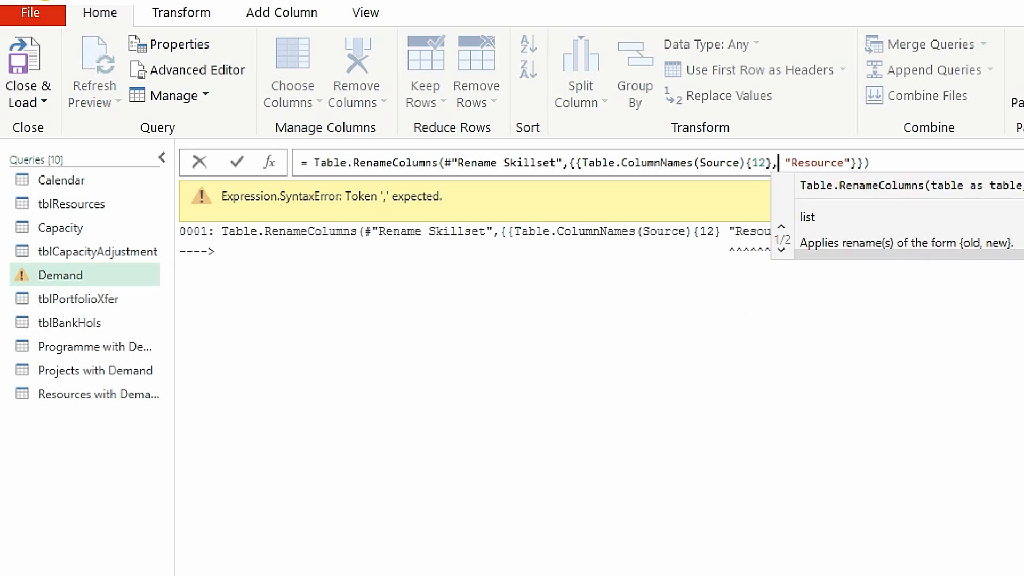
pyautogui.click(238, 165)
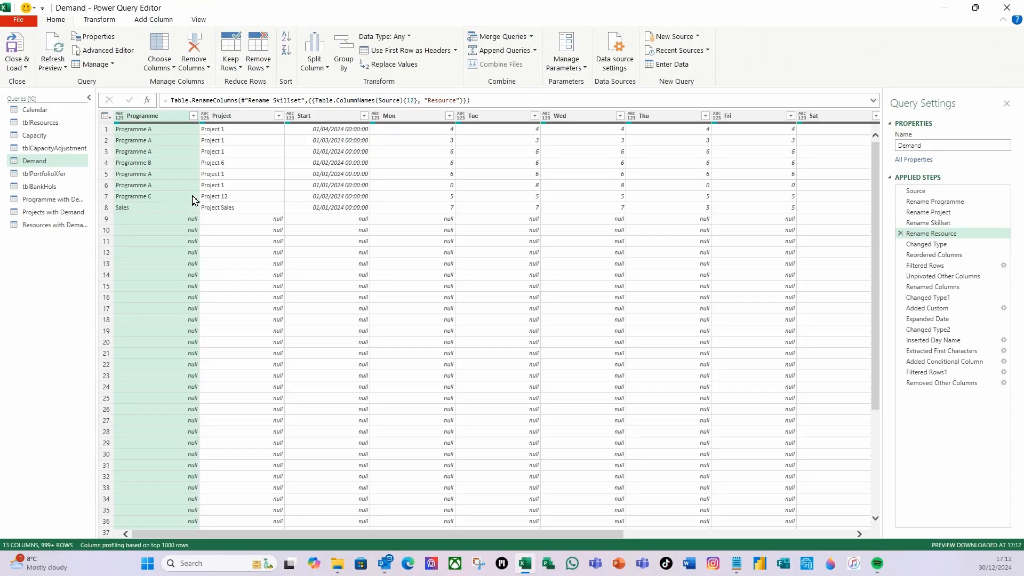
pyautogui.moveTo(616, 534); pyautogui.dragTo(826, 563)
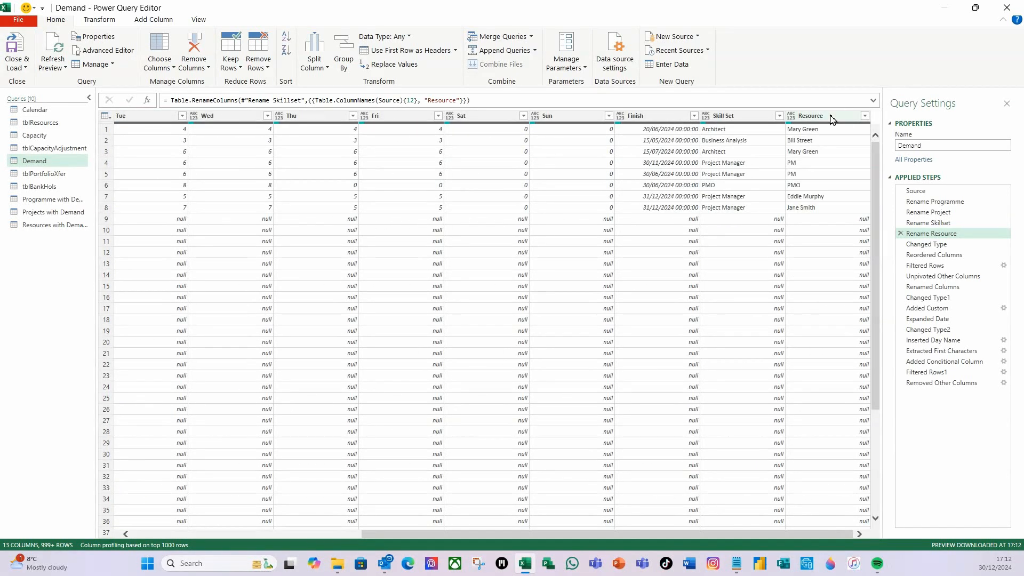
# Step: Close the Power Query Editor, load the changed queries into the workbook and refresh the Demand query
pyautogui.click(21, 55)
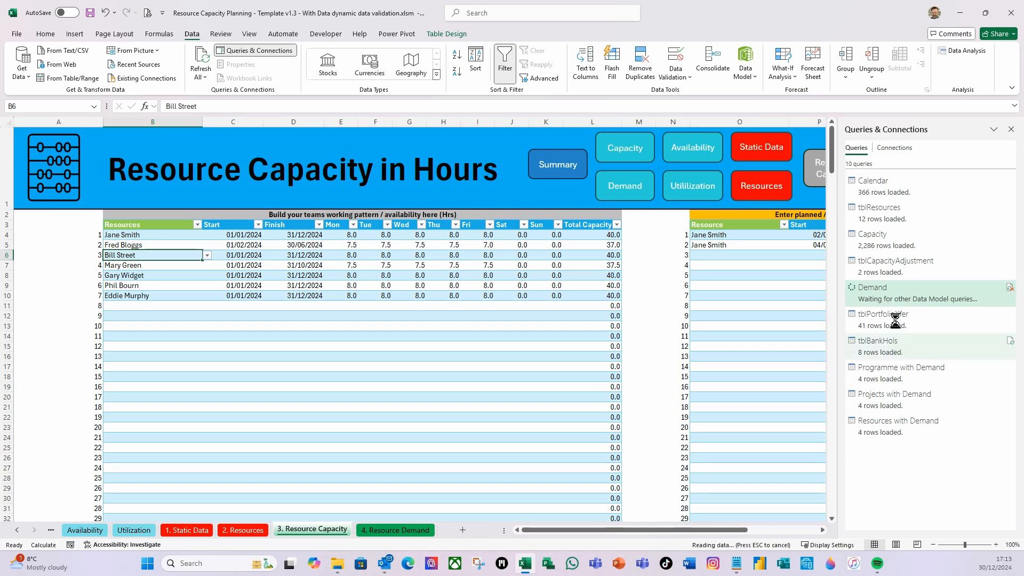
pyautogui.click(898, 297)
pyautogui.moveTo(881, 322)
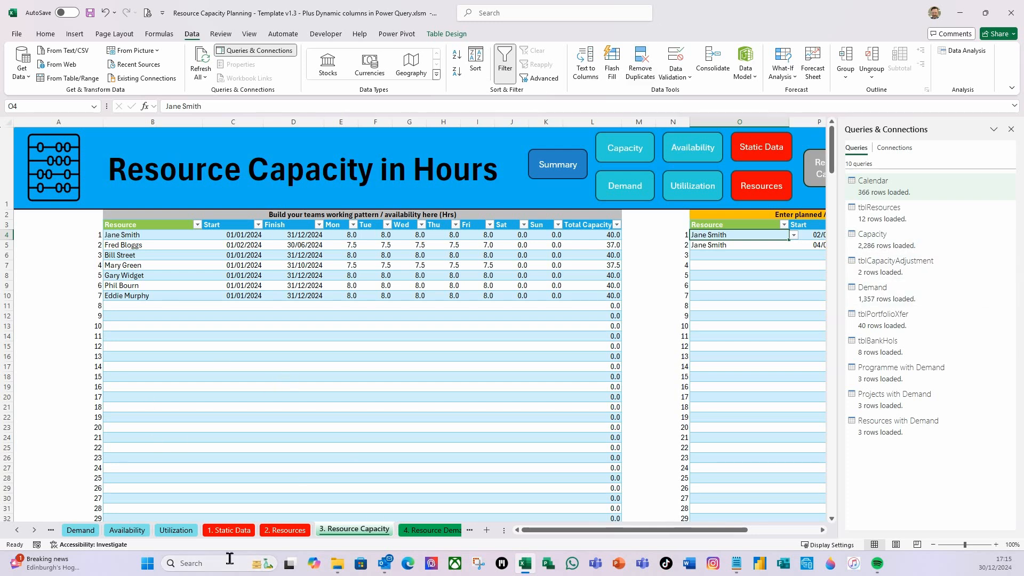
# Step: Run the workbook's Data Refresh from the 1. Static Data sheet and dismiss its message
pyautogui.click(230, 529)
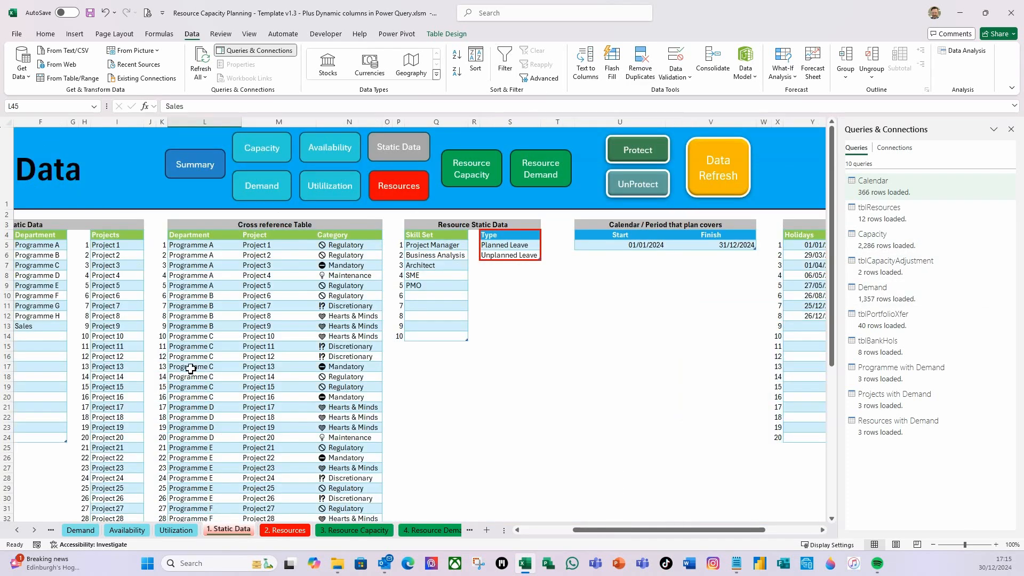
pyautogui.moveTo(584, 533)
pyautogui.mouseDown()
pyautogui.moveTo(658, 533)
pyautogui.moveTo(581, 536)
pyautogui.mouseUp()
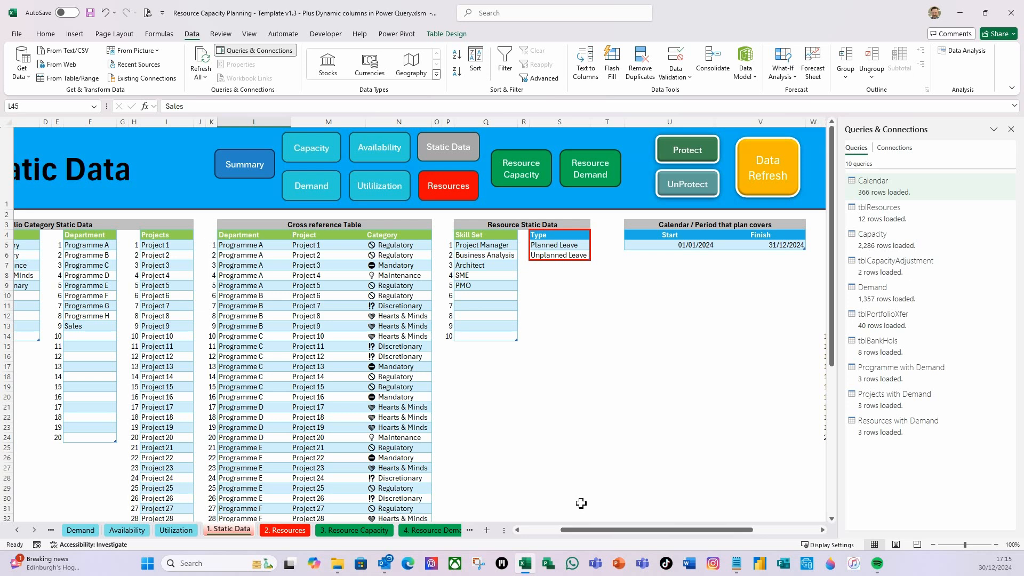
pyautogui.click(763, 178)
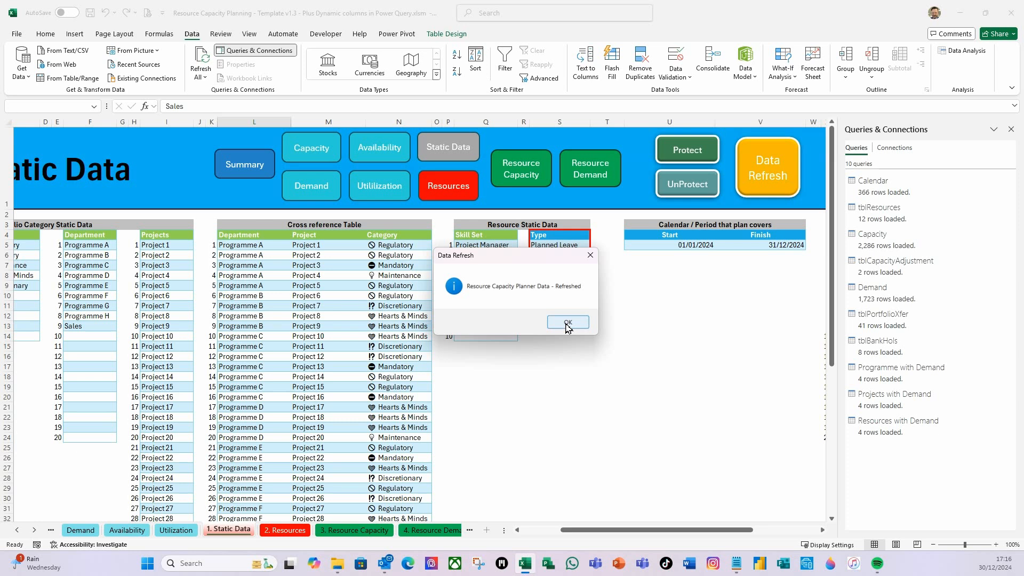
pyautogui.click(567, 322)
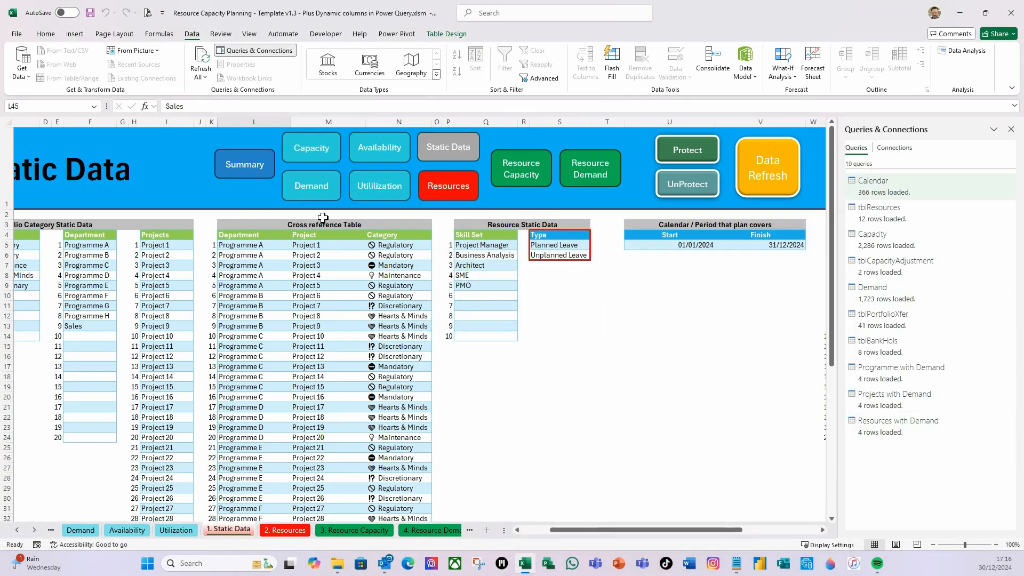
# Step: Review the Demand sheet's pivot table down to the Grand Total, and check the Summary sheet
pyautogui.click(326, 187)
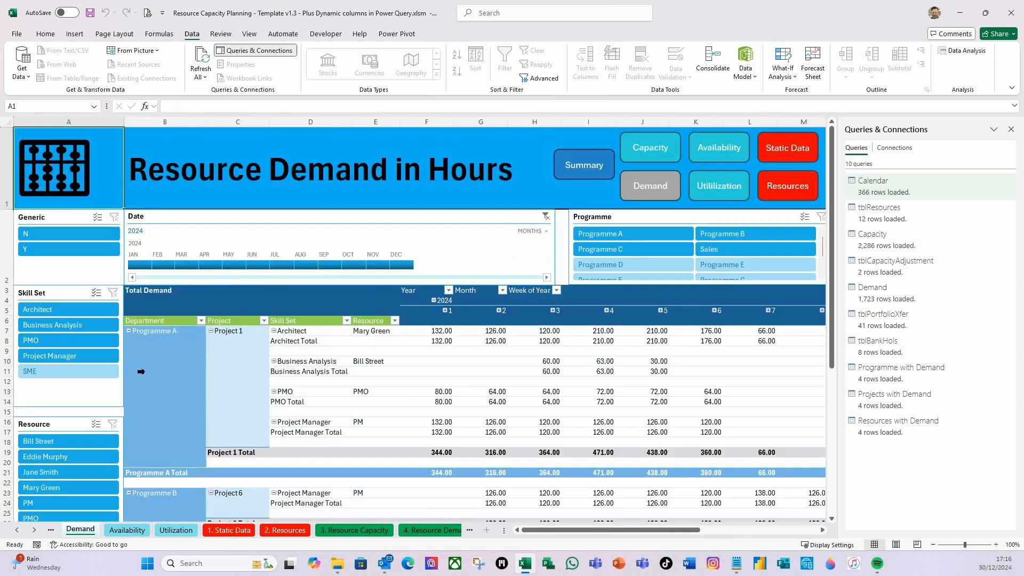
pyautogui.scroll(-2, 165, 336)
pyautogui.scroll(-2, 179, 270)
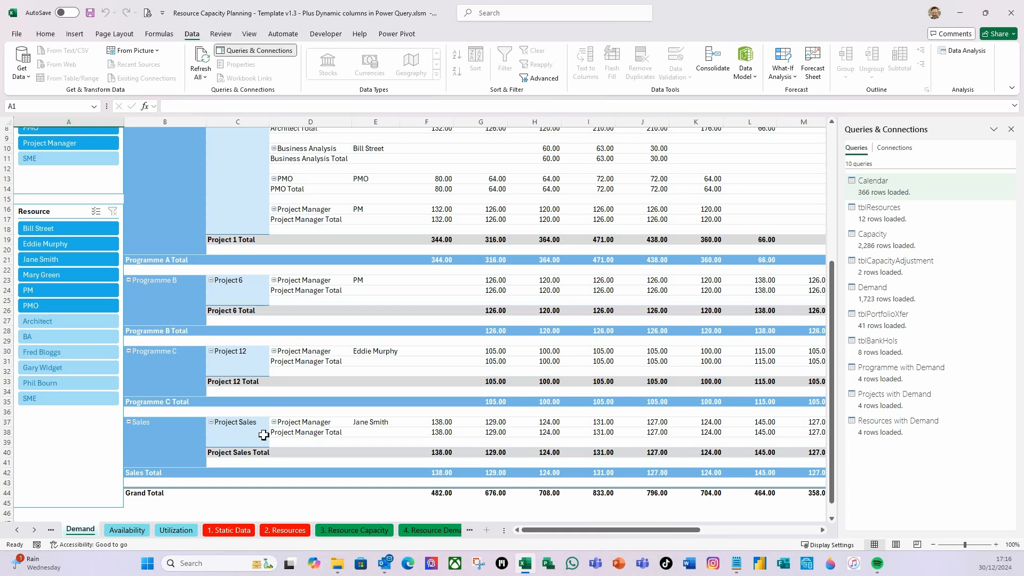
pyautogui.click(17, 529)
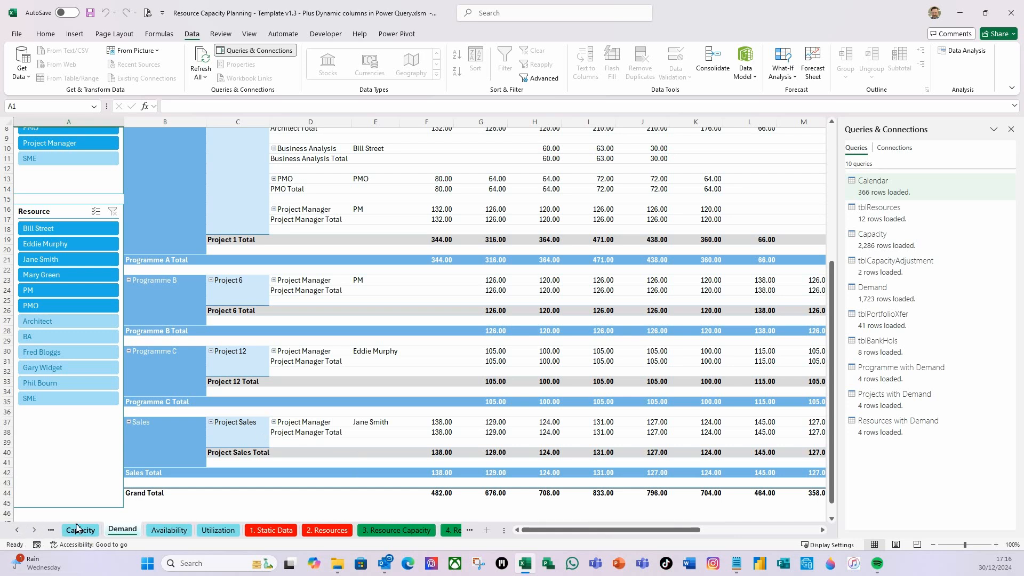
pyautogui.scroll(3, 389, 267)
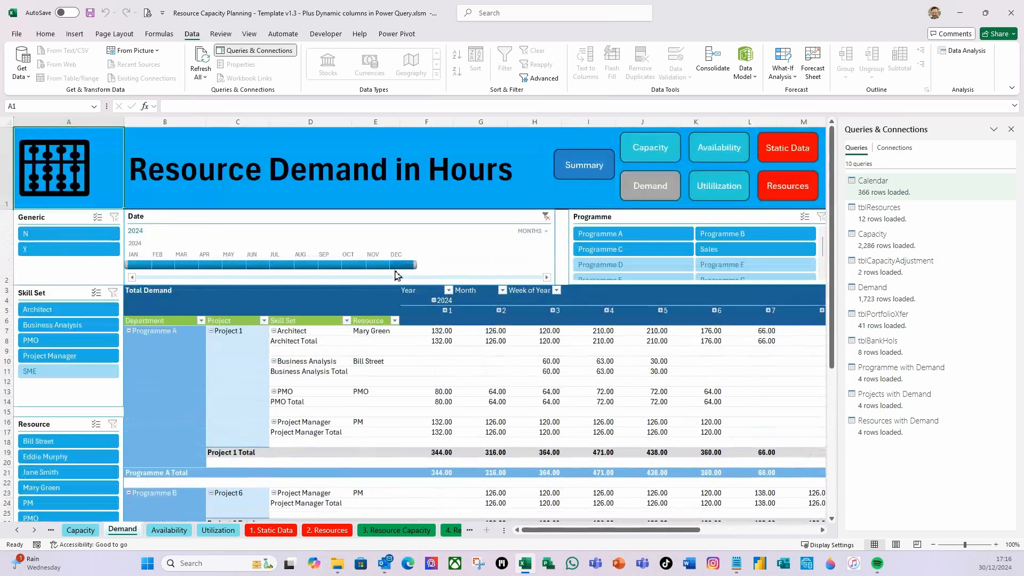
pyautogui.click(583, 165)
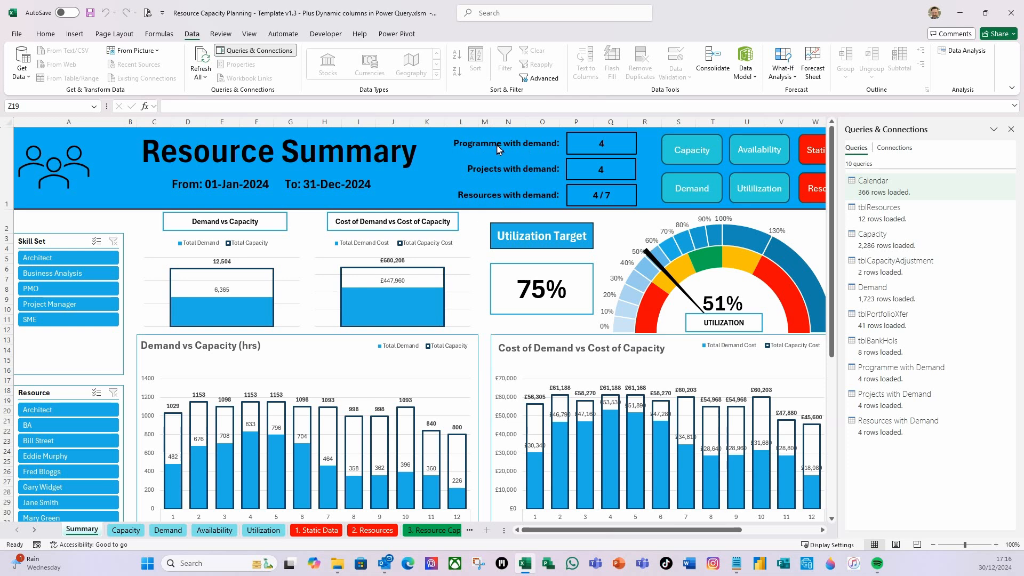
# Step: Close the Queries & Connections pane and check the Capacity sheet before returning to the 1. Static Data sheet
pyautogui.click(1010, 130)
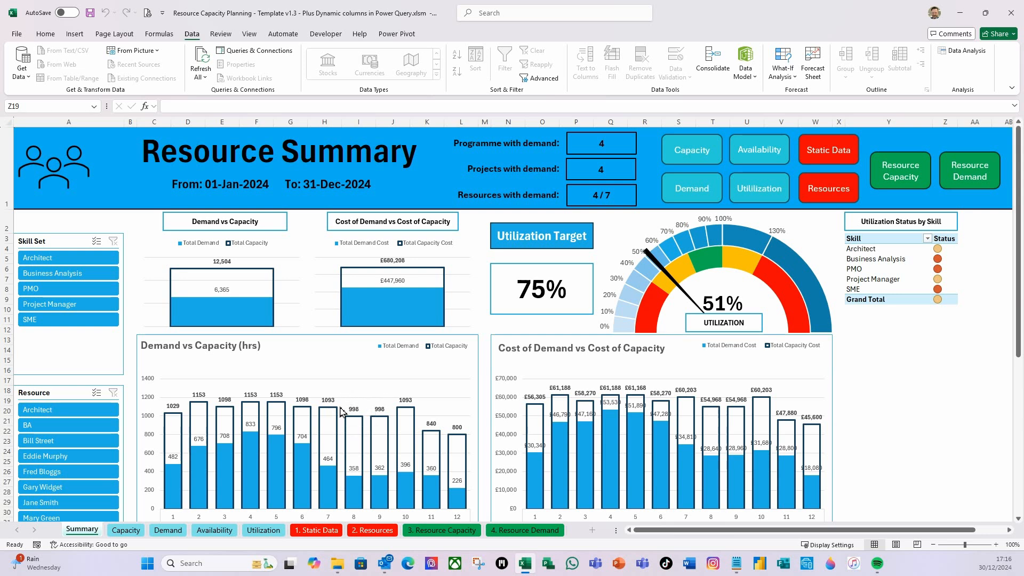
pyautogui.click(136, 533)
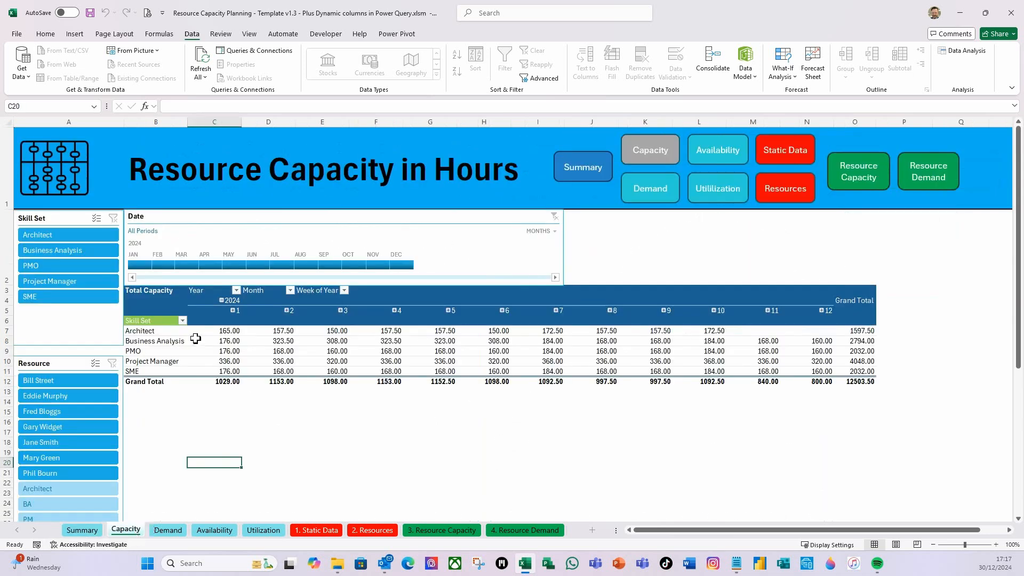
pyautogui.click(320, 530)
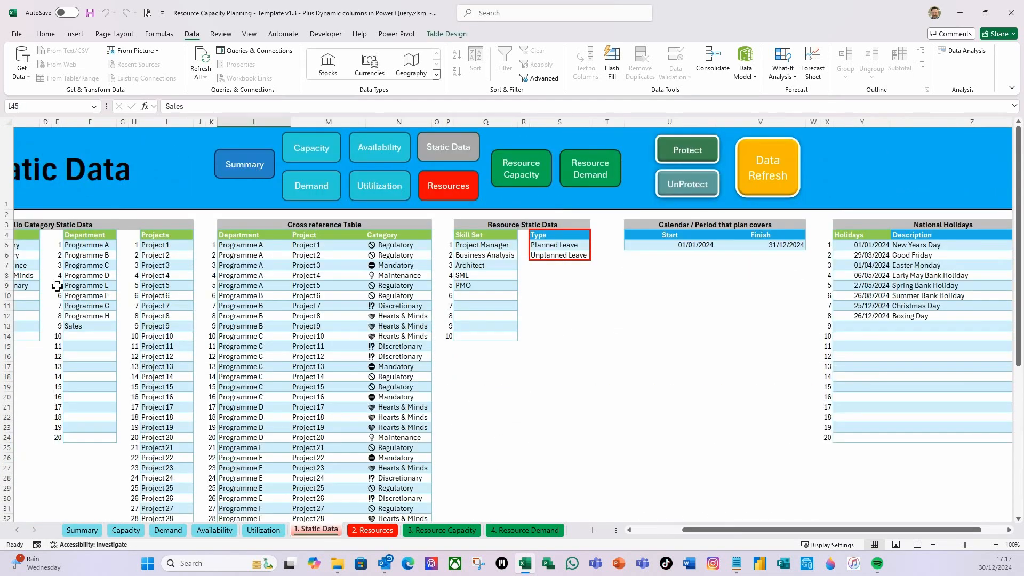